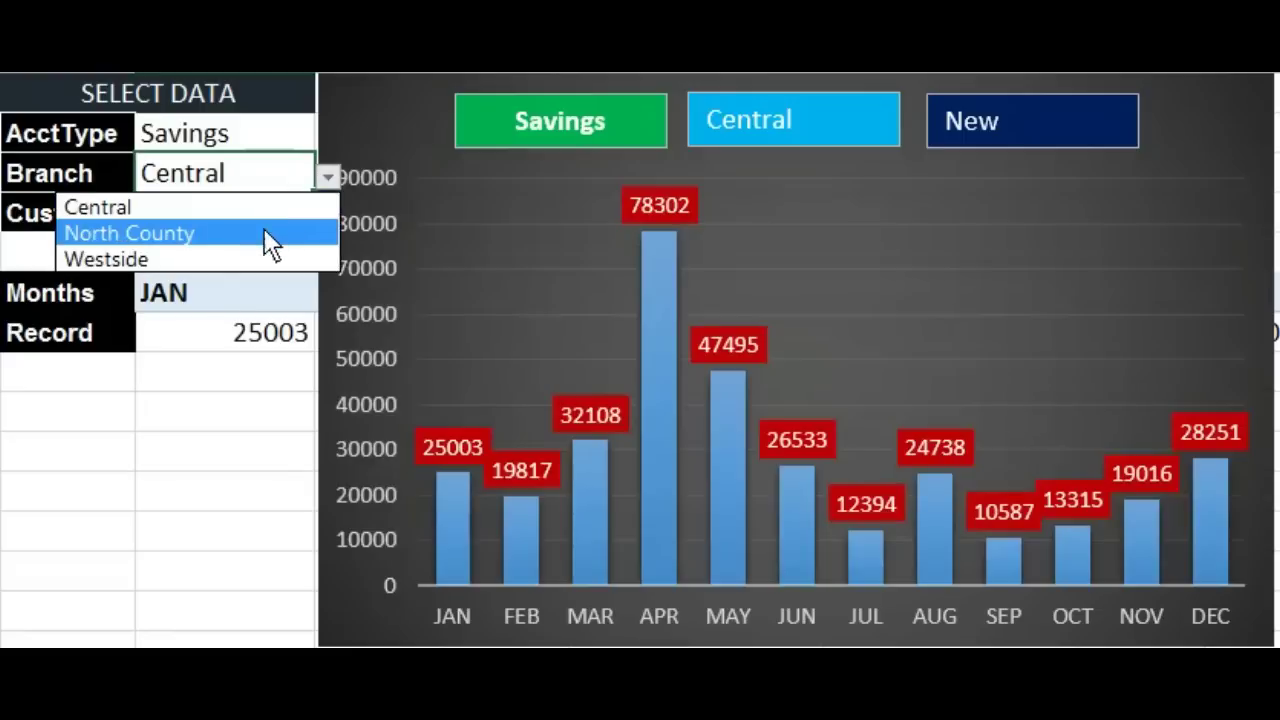
# Set the chart's Branch selector to North County and choose a Customer type.
pyautogui.click(266, 231)
pyautogui.click(298, 222)
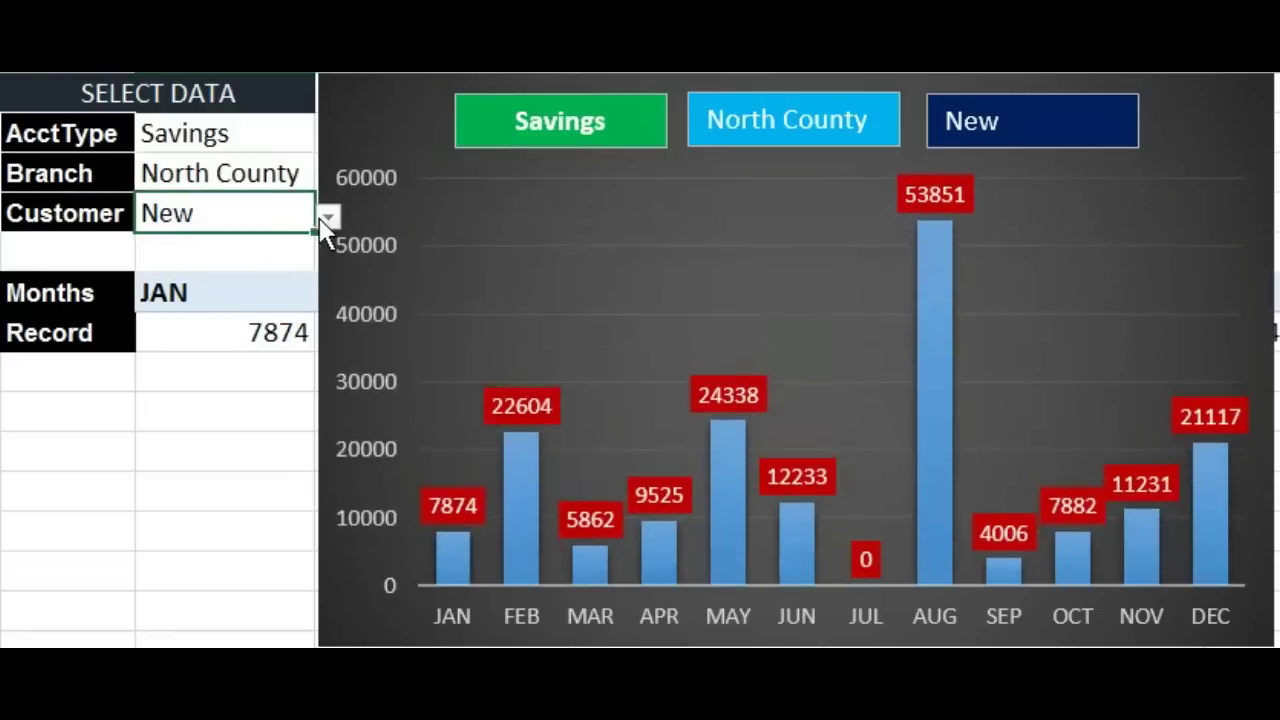
pyautogui.click(327, 218)
pyautogui.click(212, 250)
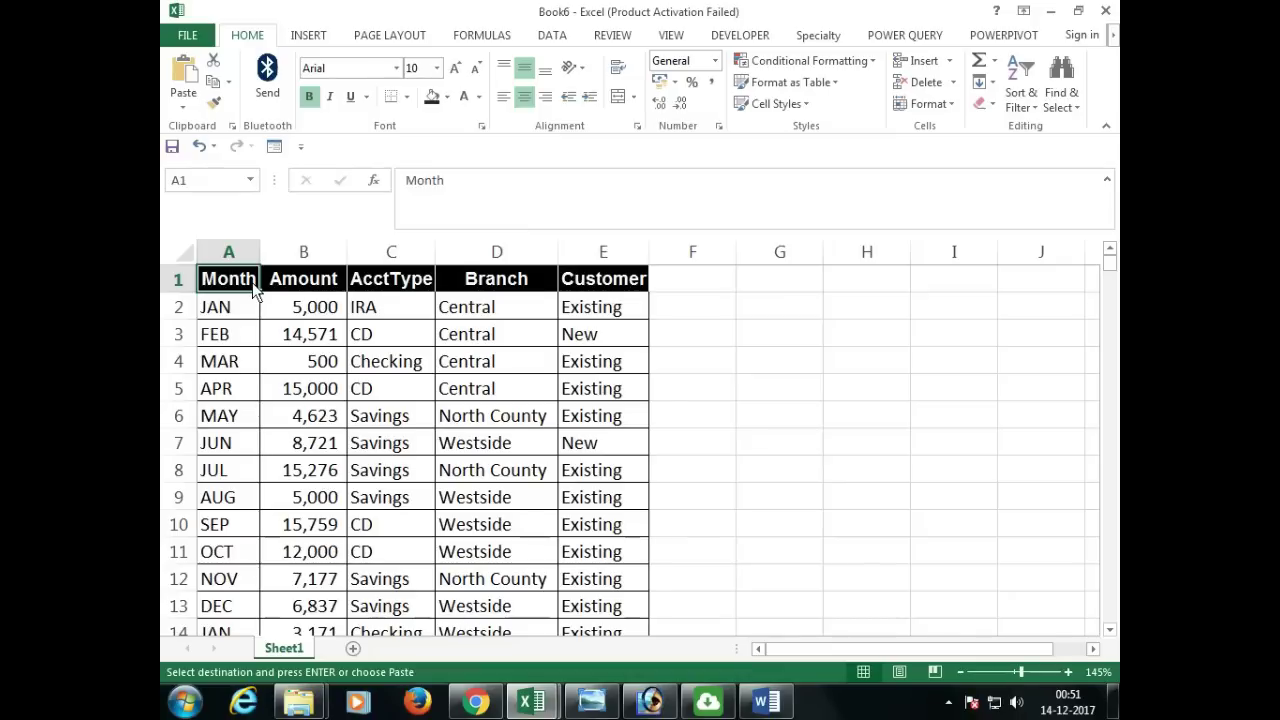
# Examine the source data down to its last row and review the Month, Amount, AcctType, Branch and Customer columns.
pyautogui.hotkey('ctrl', 'Down')
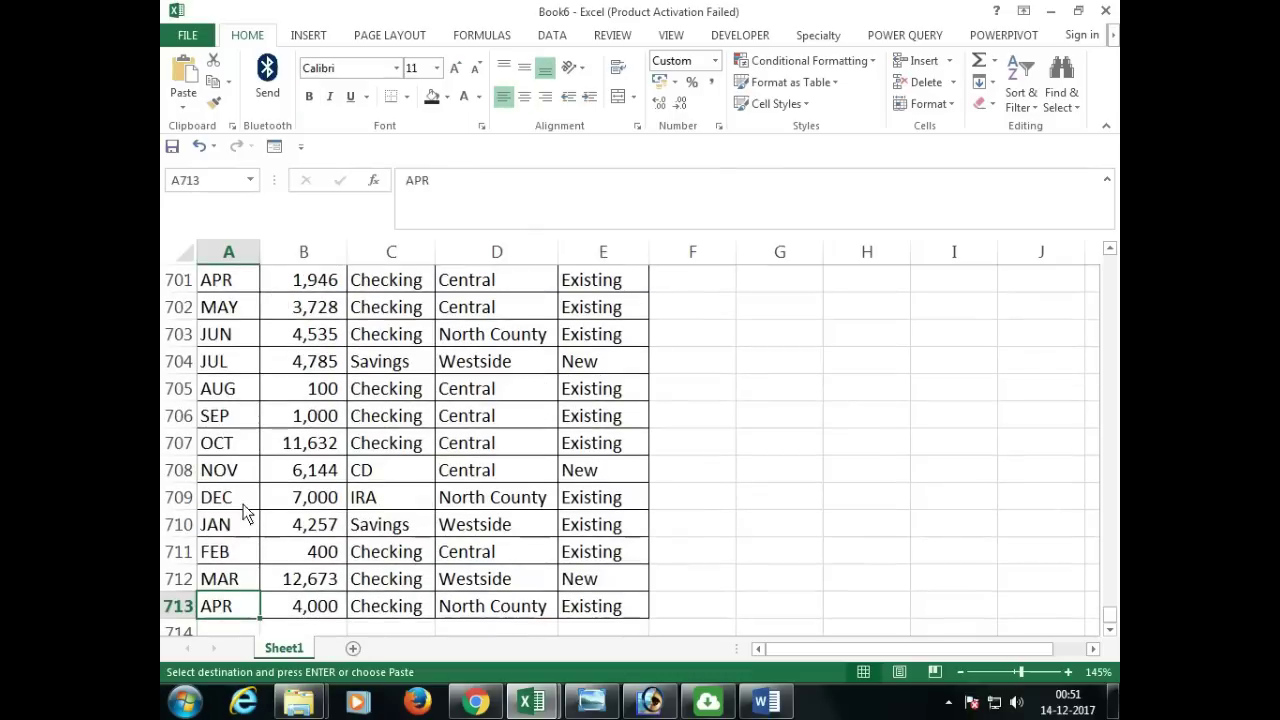
pyautogui.hotkey('ctrl', 'Up')
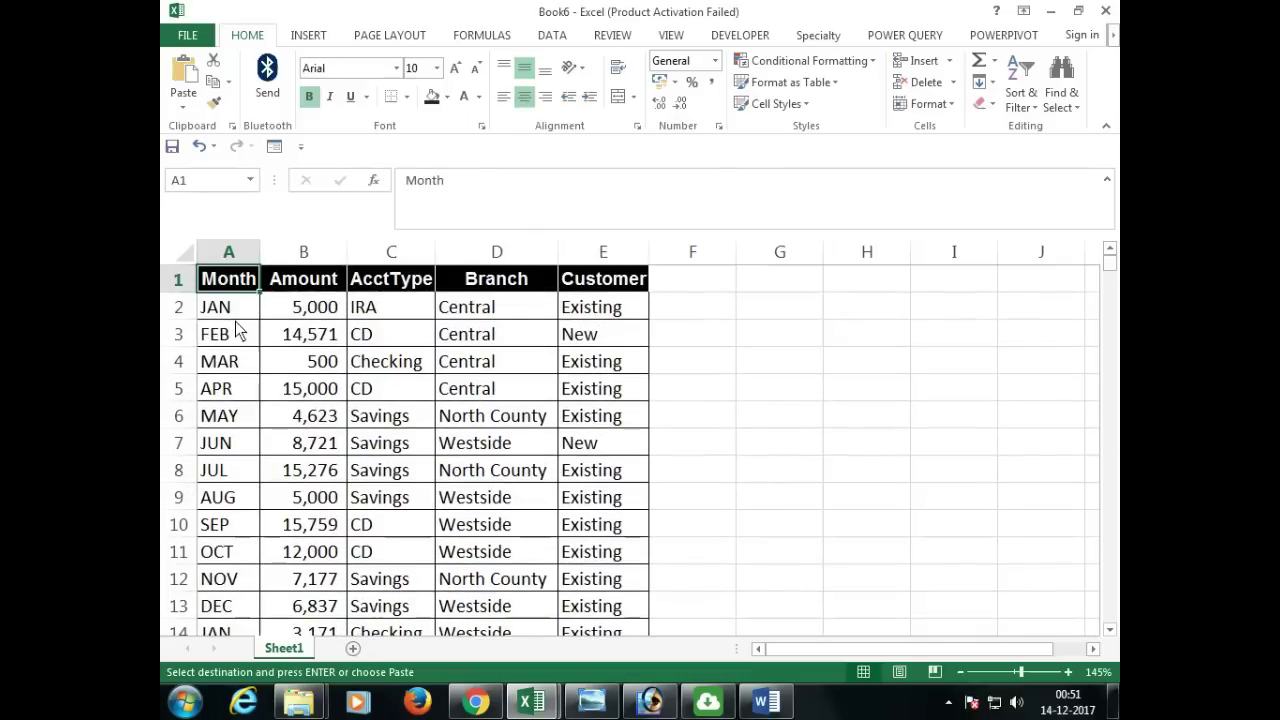
pyautogui.moveTo(232, 314); pyautogui.dragTo(255, 605)
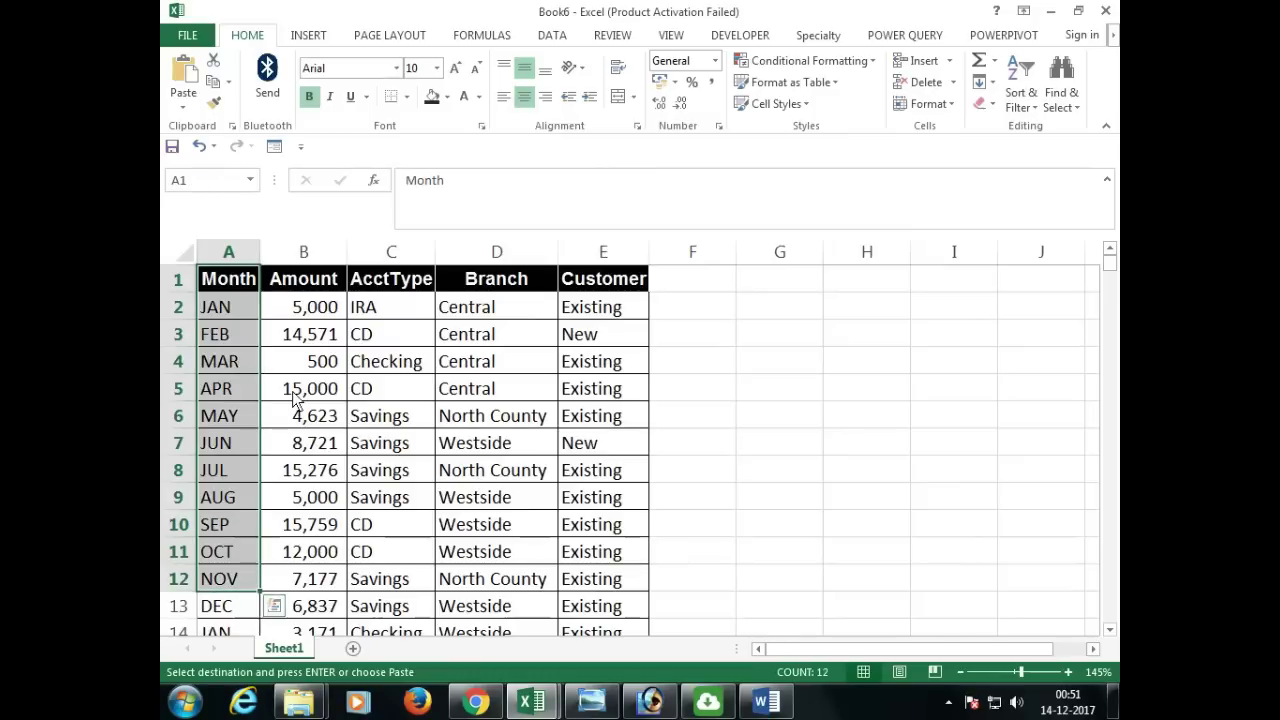
pyautogui.moveTo(330, 288); pyautogui.dragTo(345, 530)
pyautogui.moveTo(406, 284); pyautogui.dragTo(430, 503)
pyautogui.moveTo(520, 285); pyautogui.dragTo(524, 606)
pyautogui.moveTo(605, 280); pyautogui.dragTo(608, 524)
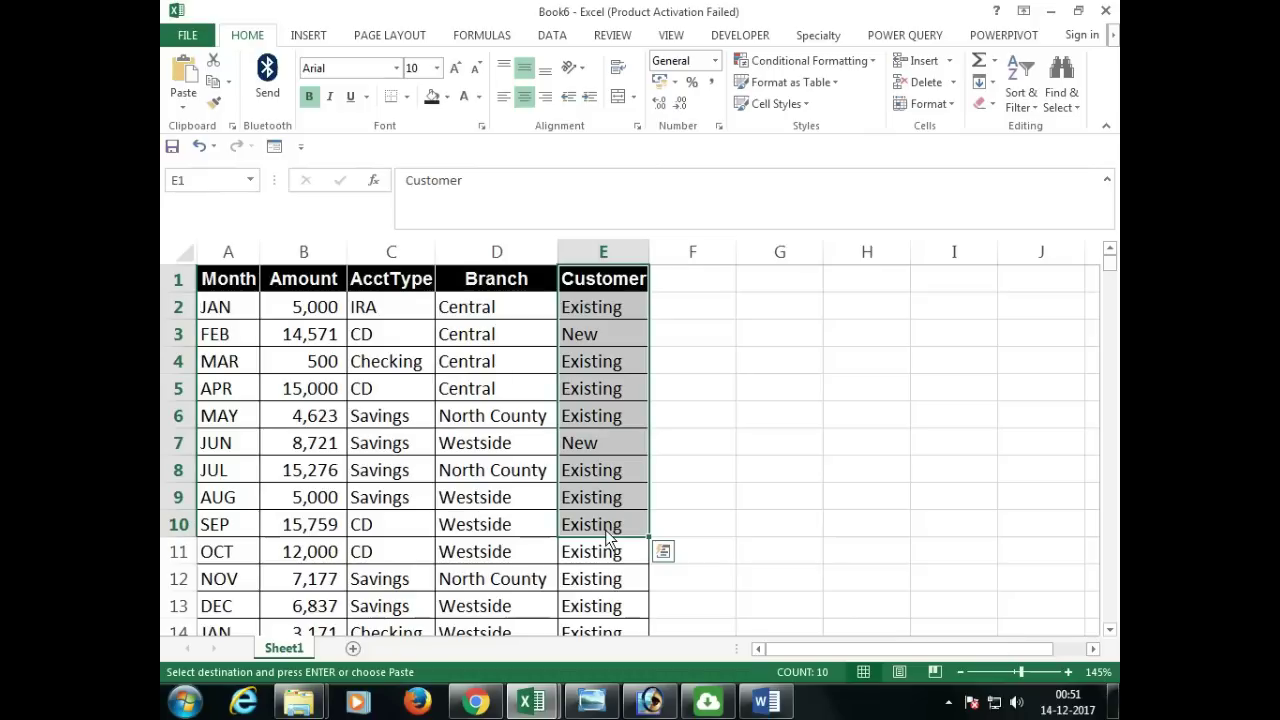
pyautogui.click(484, 466)
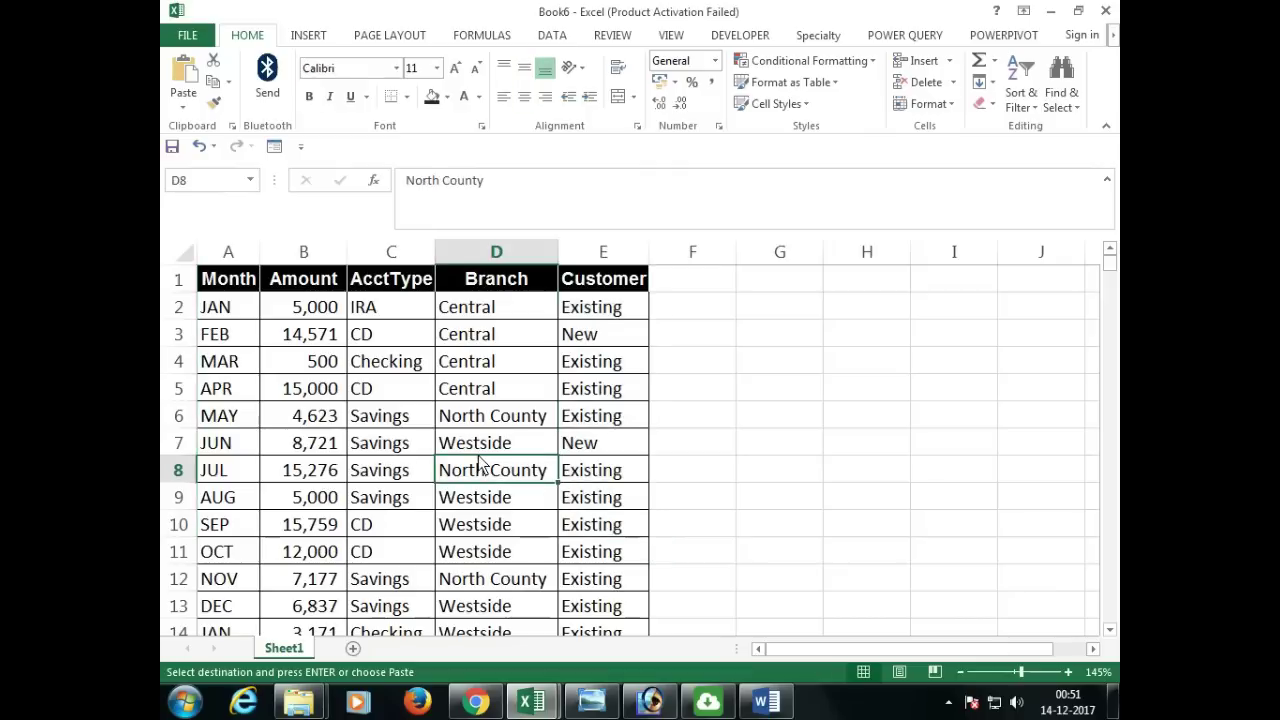
# Create a PivotTable on a new worksheet from the whole data range A1:E713, and move the new sheet after Sheet1.
pyautogui.click(250, 286)
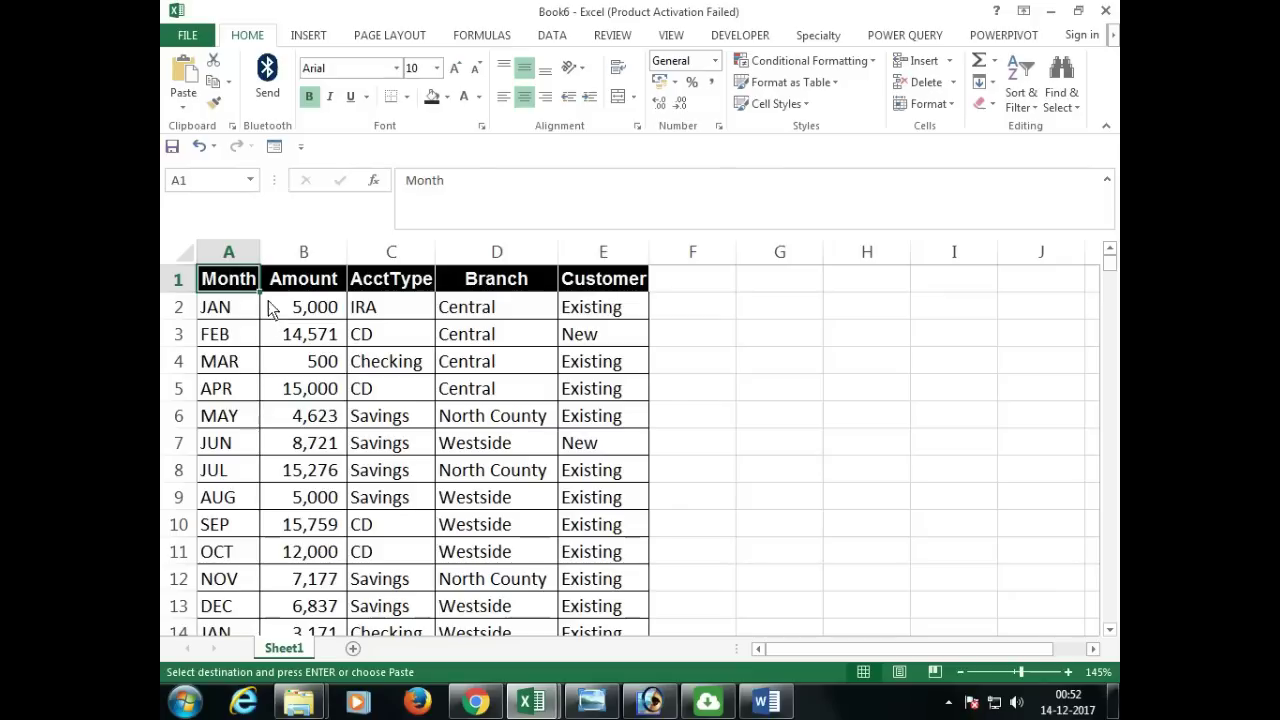
pyautogui.hotkey('ctrl', 'a')
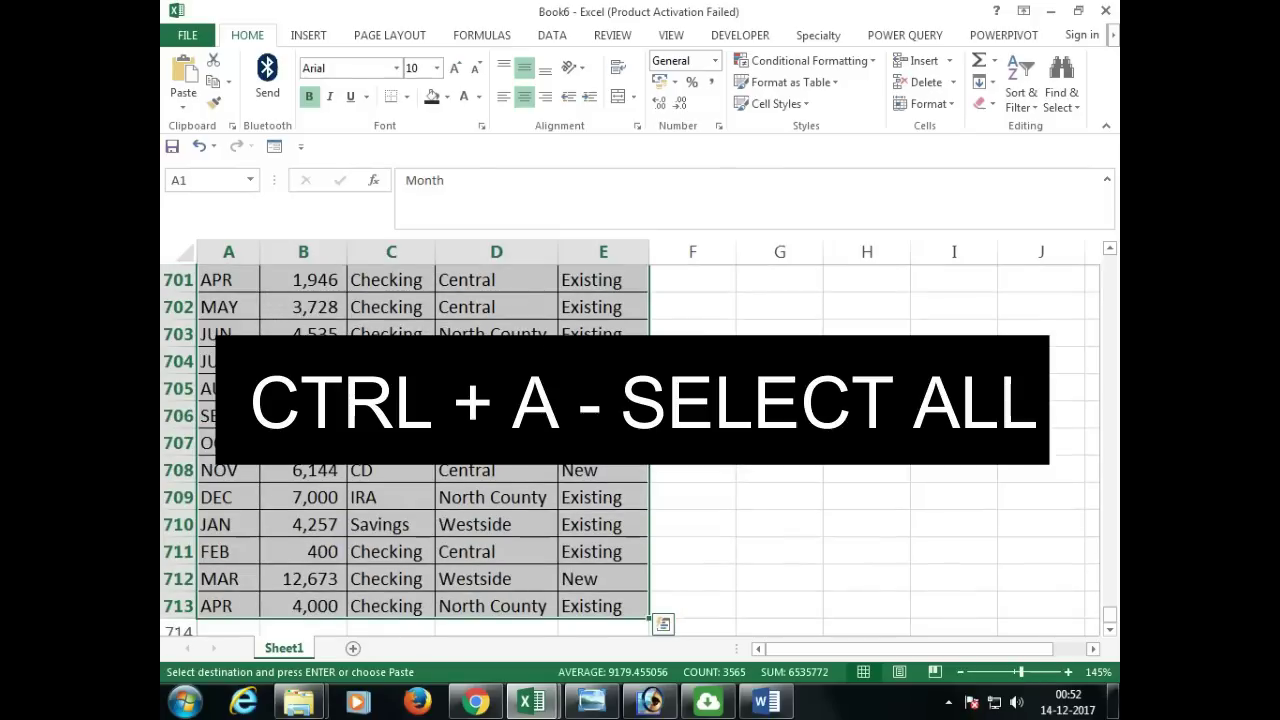
pyautogui.scroll(20, 283, 307)
pyautogui.scroll(5, 297, 333)
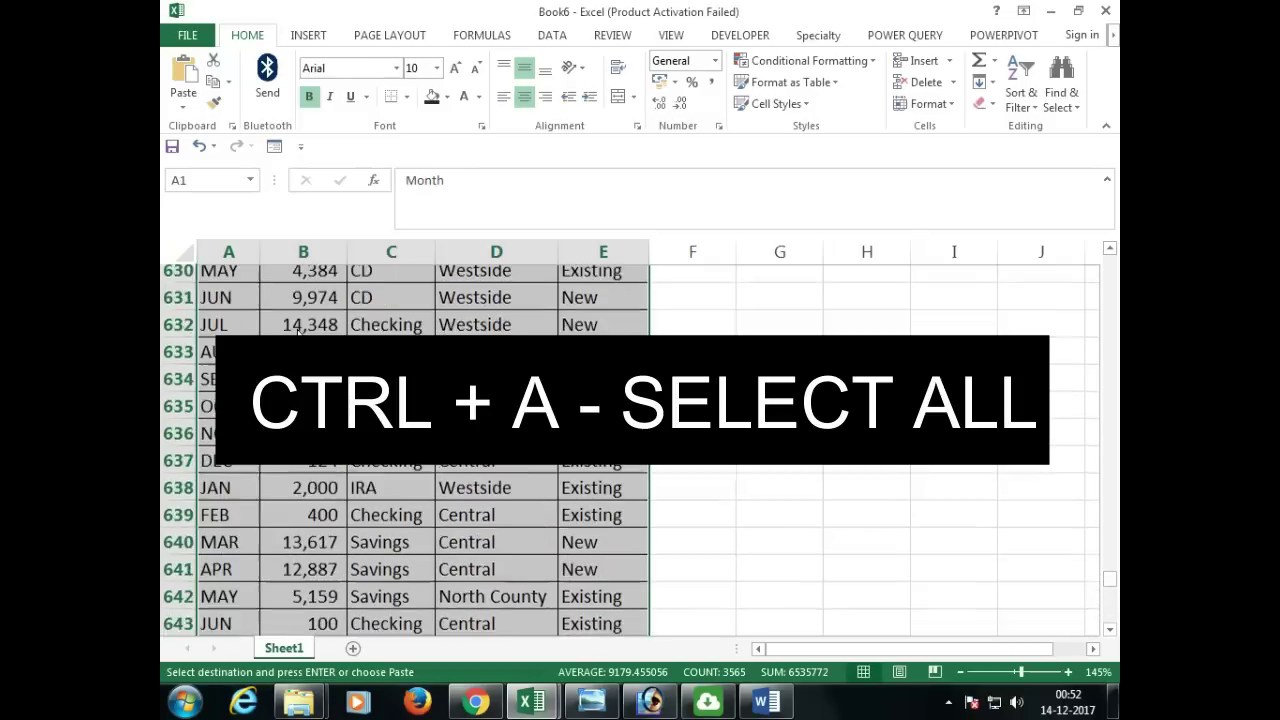
pyautogui.moveTo(1112, 574); pyautogui.dragTo(1108, 251)
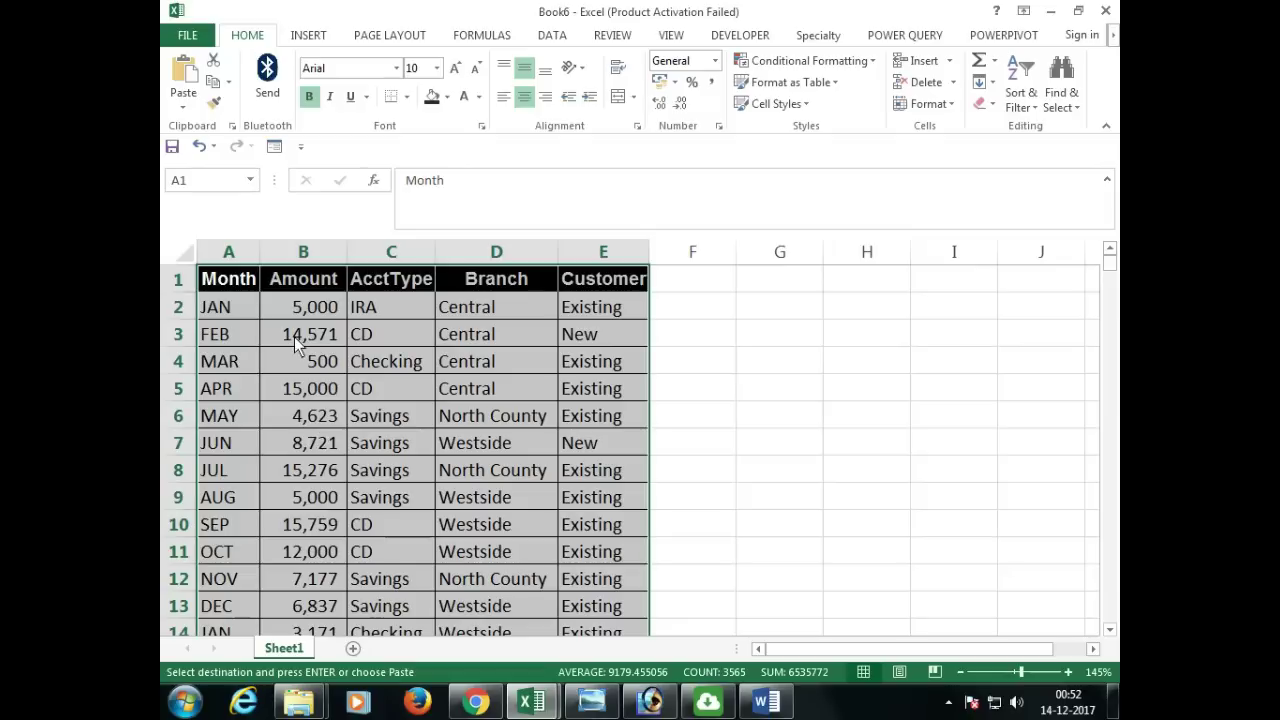
pyautogui.click(308, 36)
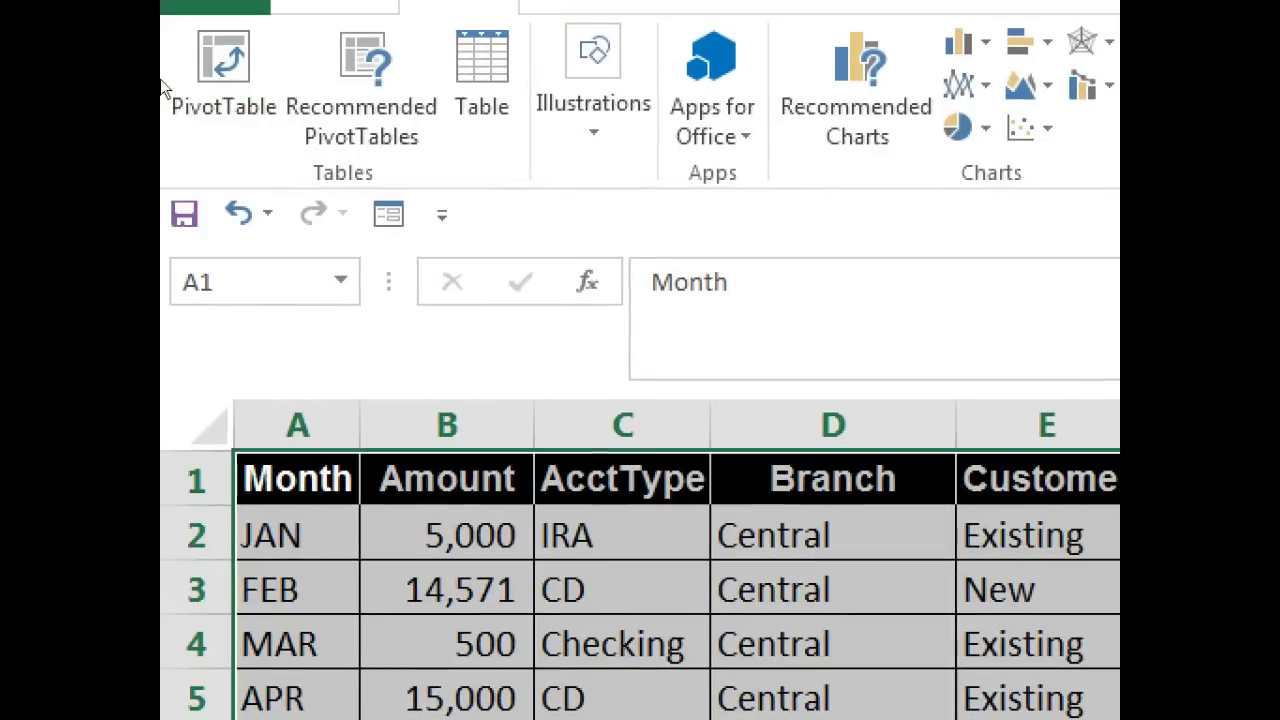
pyautogui.write('-')
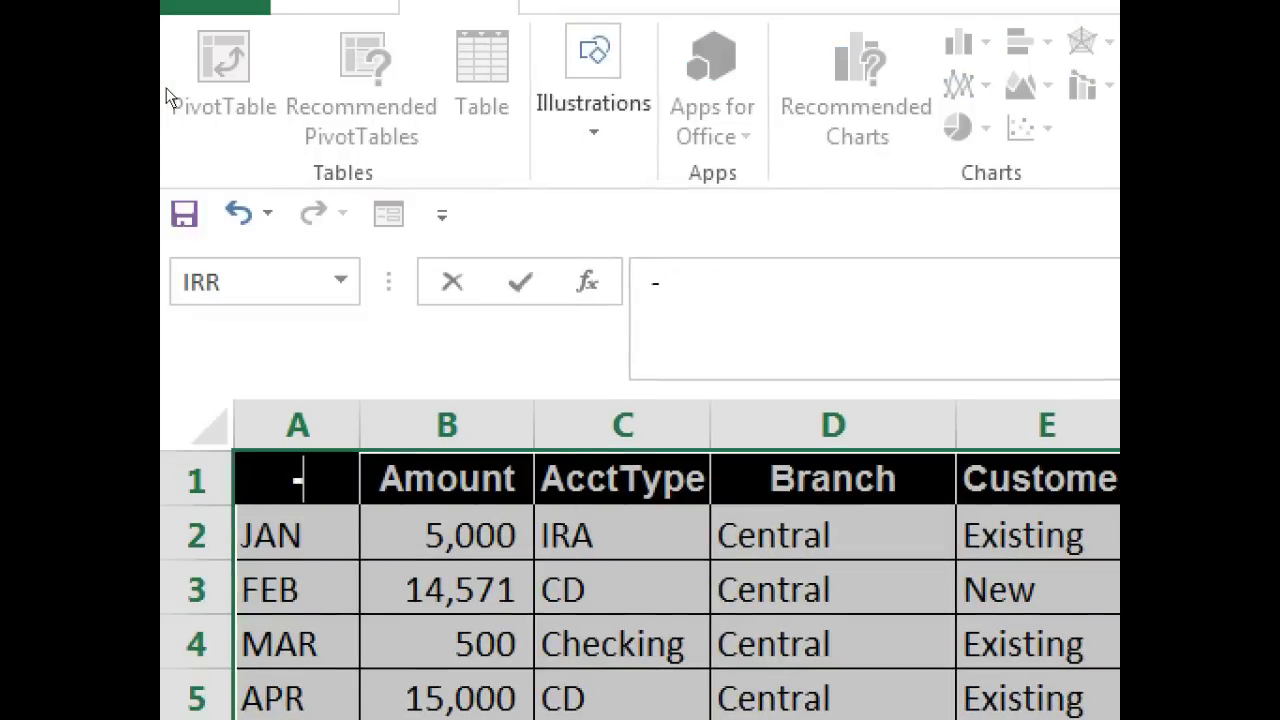
pyautogui.press('Escape')
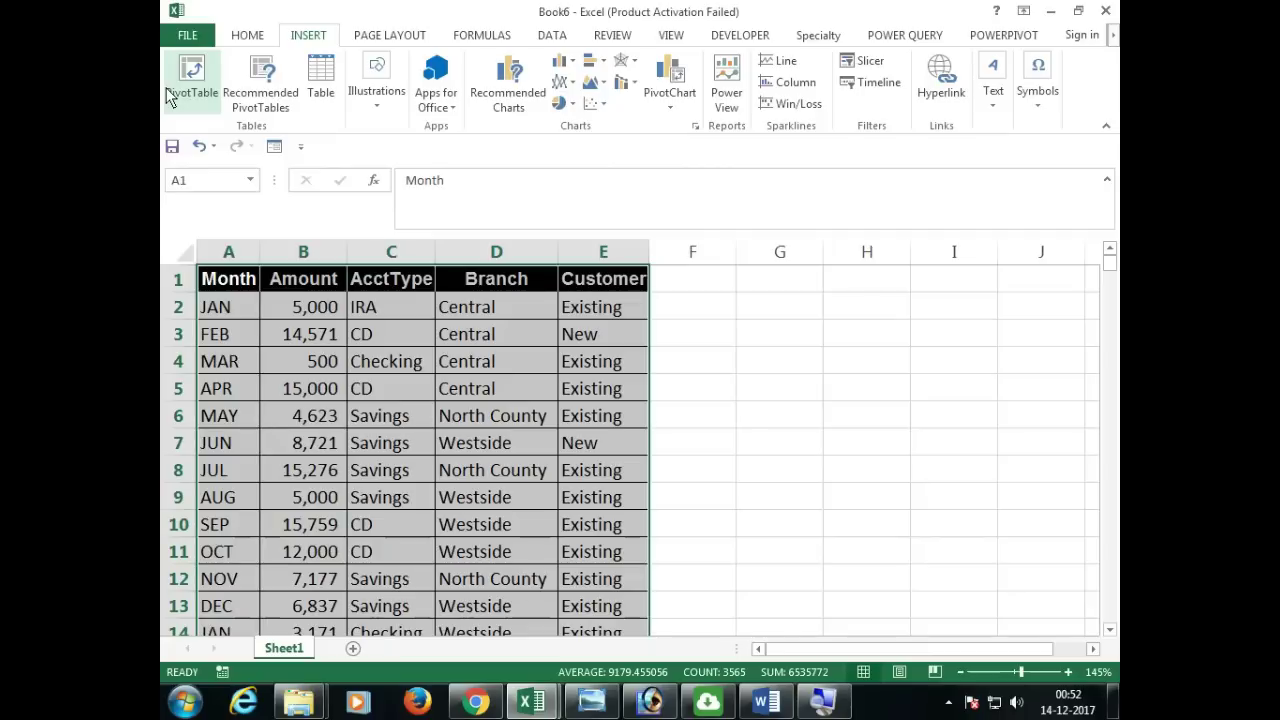
pyautogui.click(170, 97)
pyautogui.moveTo(584, 390); pyautogui.dragTo(515, 306)
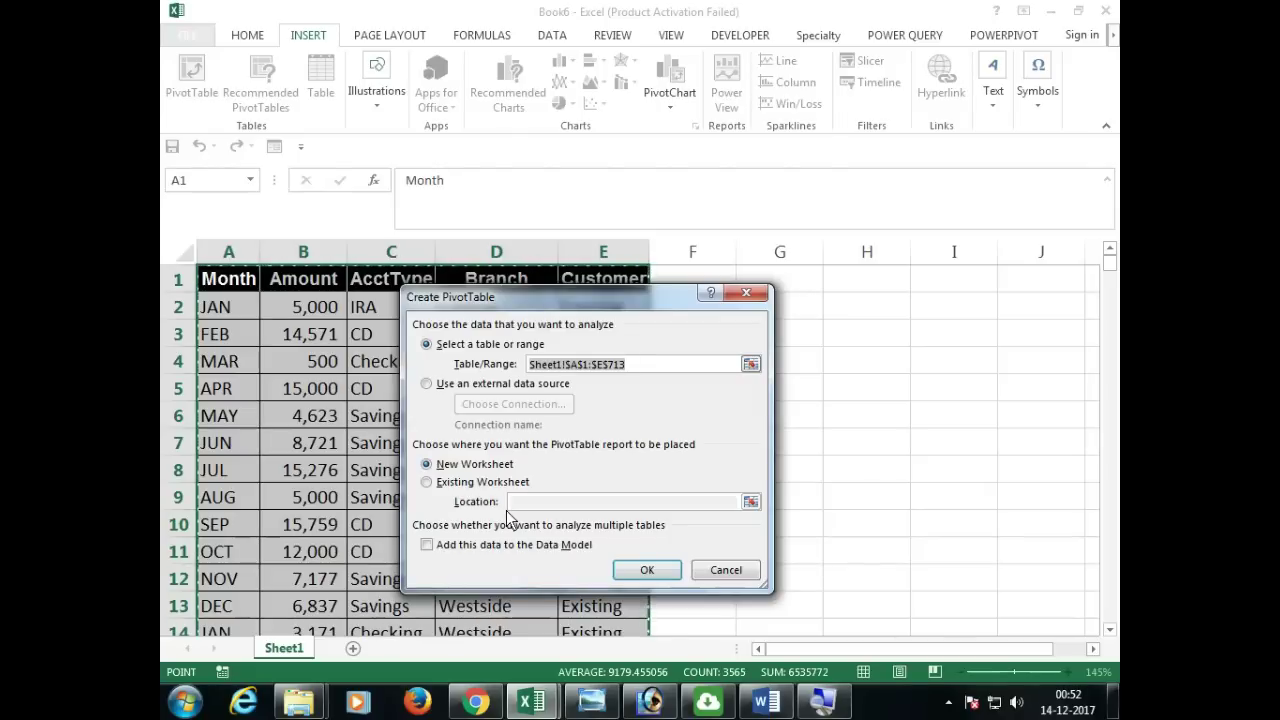
pyautogui.click(487, 468)
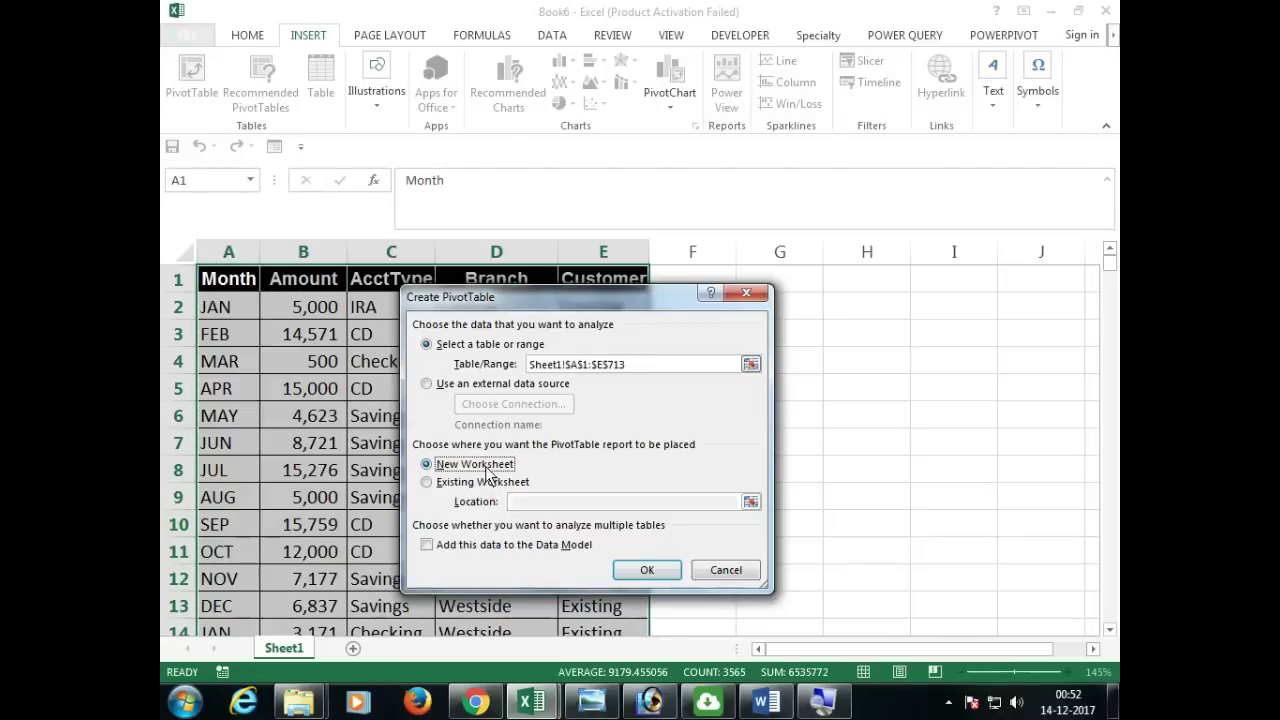
pyautogui.click(648, 570)
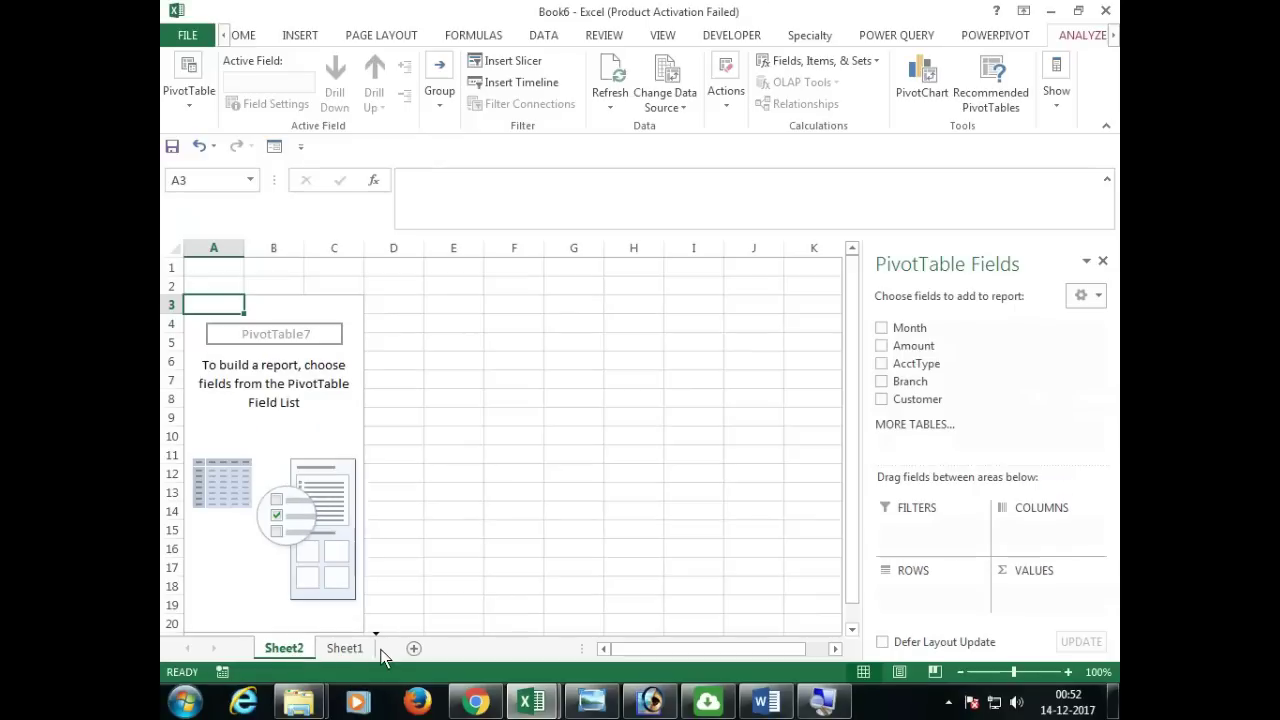
pyautogui.moveTo(380, 655); pyautogui.dragTo(360, 648)
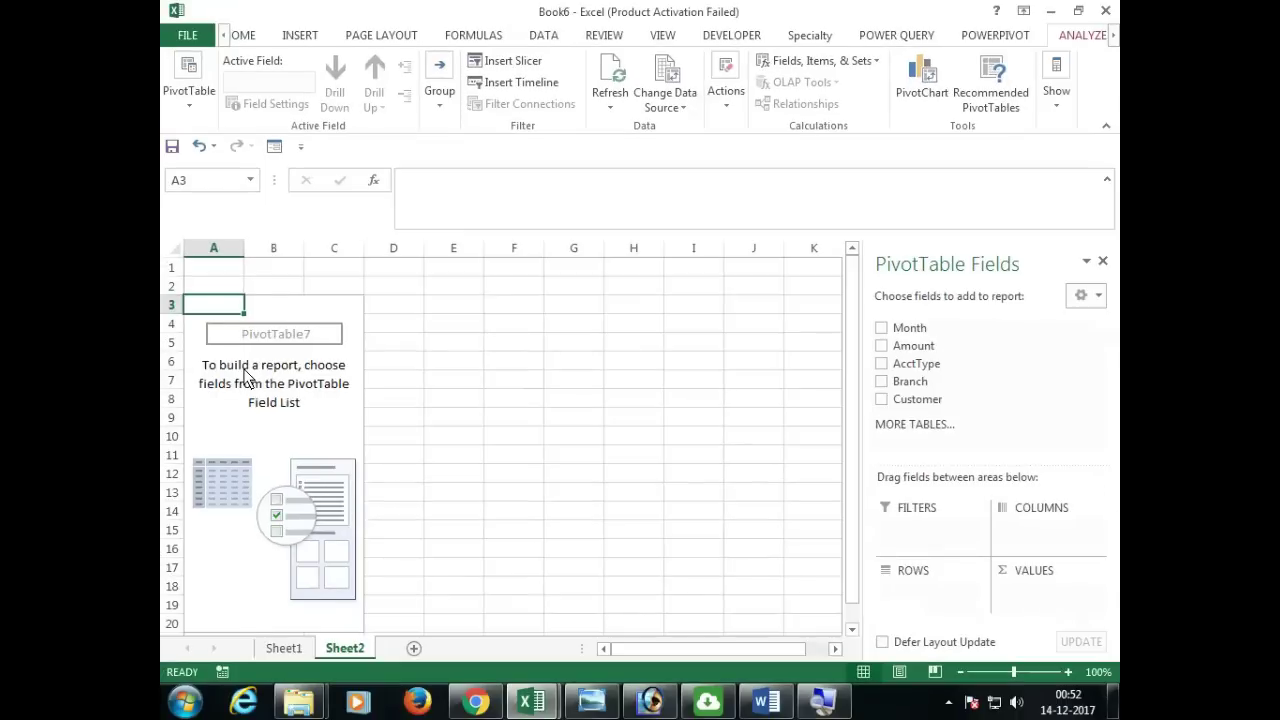
# Enable the classic PivotTable layout in the display options of the empty PivotTable.
pyautogui.rightClick(246, 380)
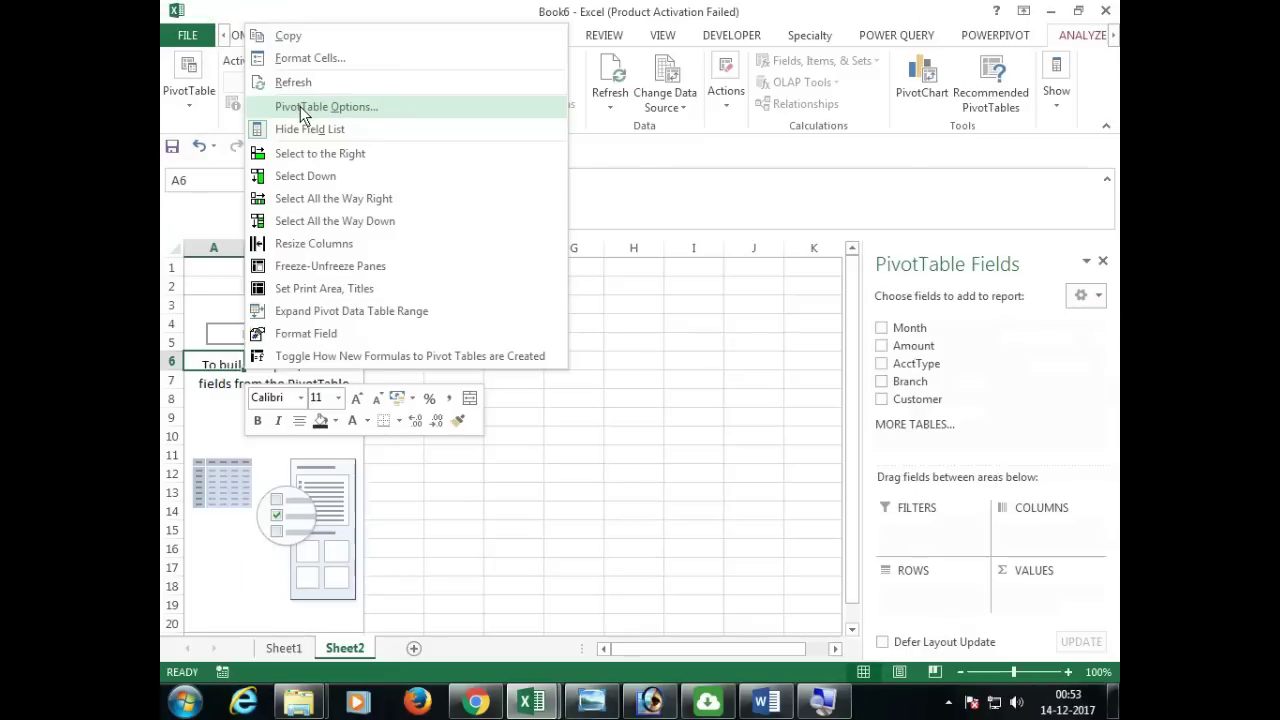
pyautogui.click(300, 106)
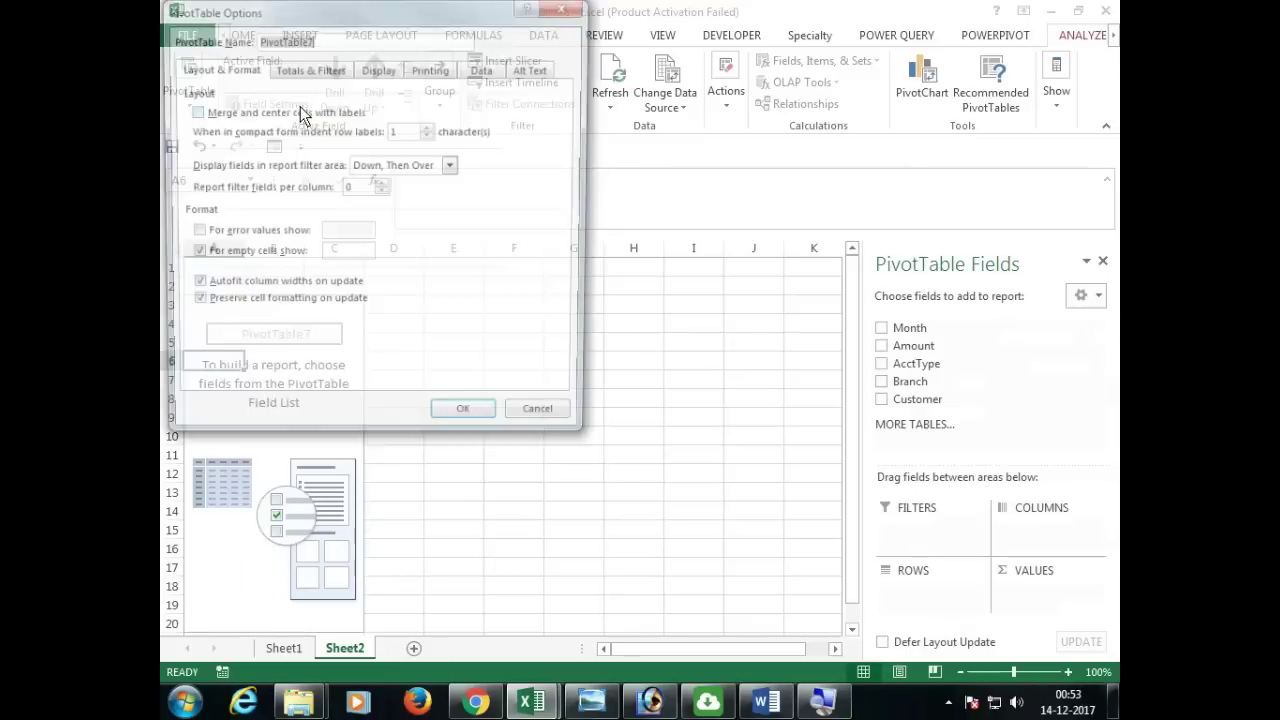
pyautogui.moveTo(405, 15); pyautogui.dragTo(550, 147)
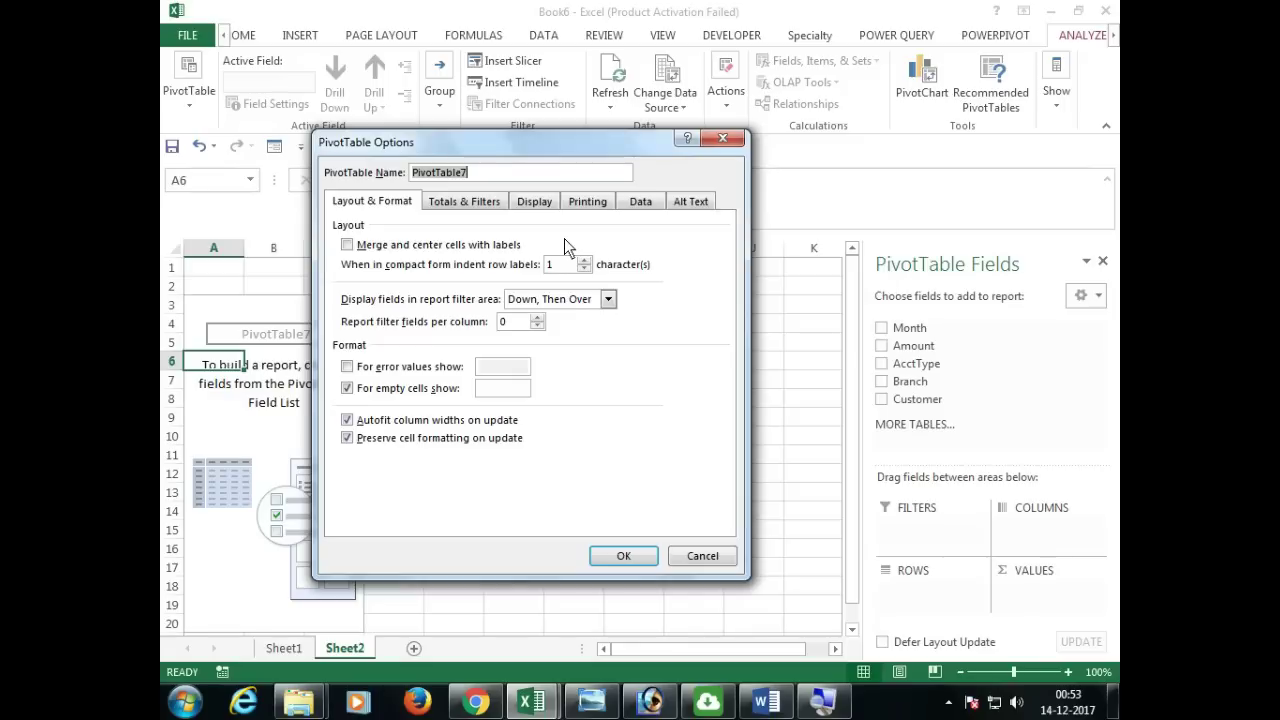
pyautogui.click(534, 201)
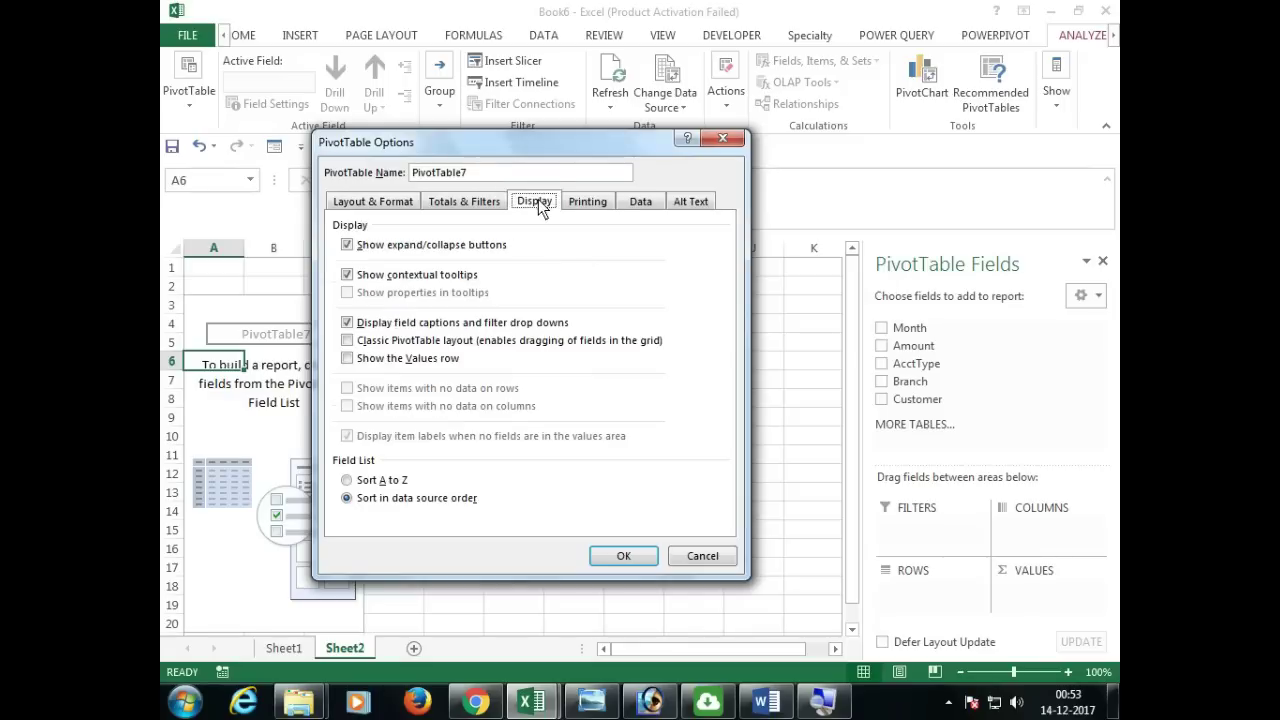
pyautogui.click(385, 345)
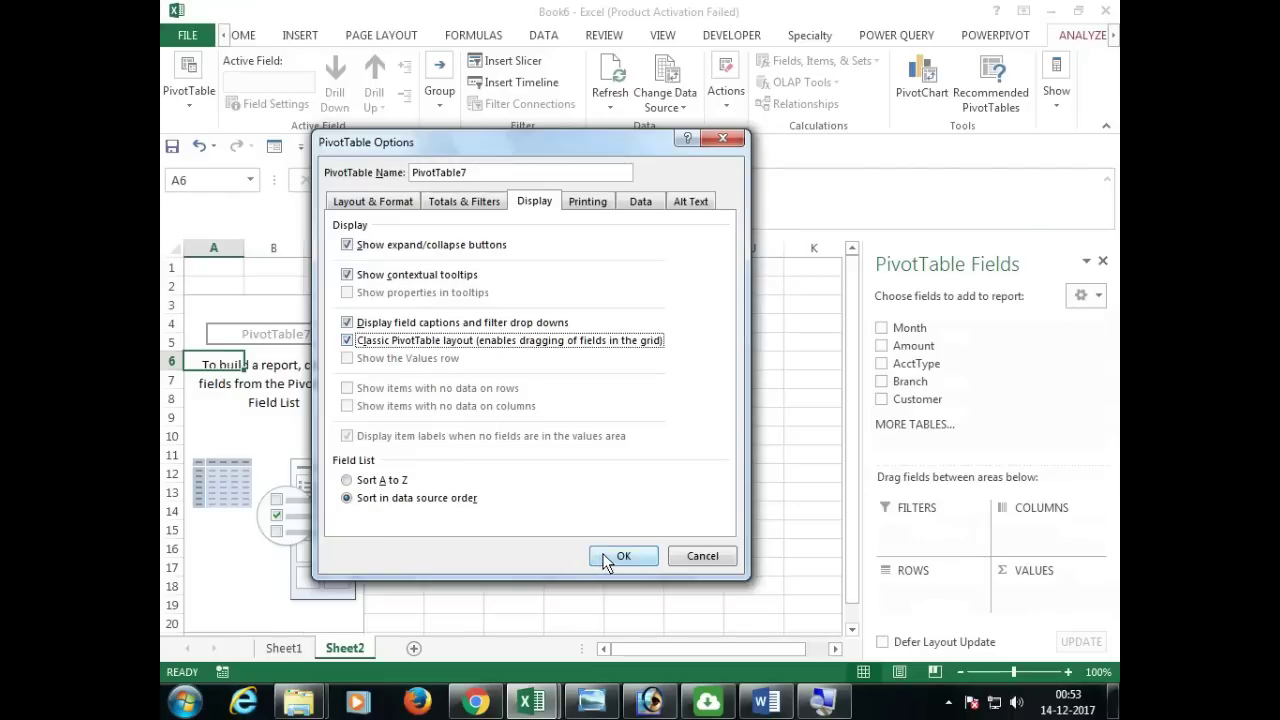
pyautogui.click(620, 556)
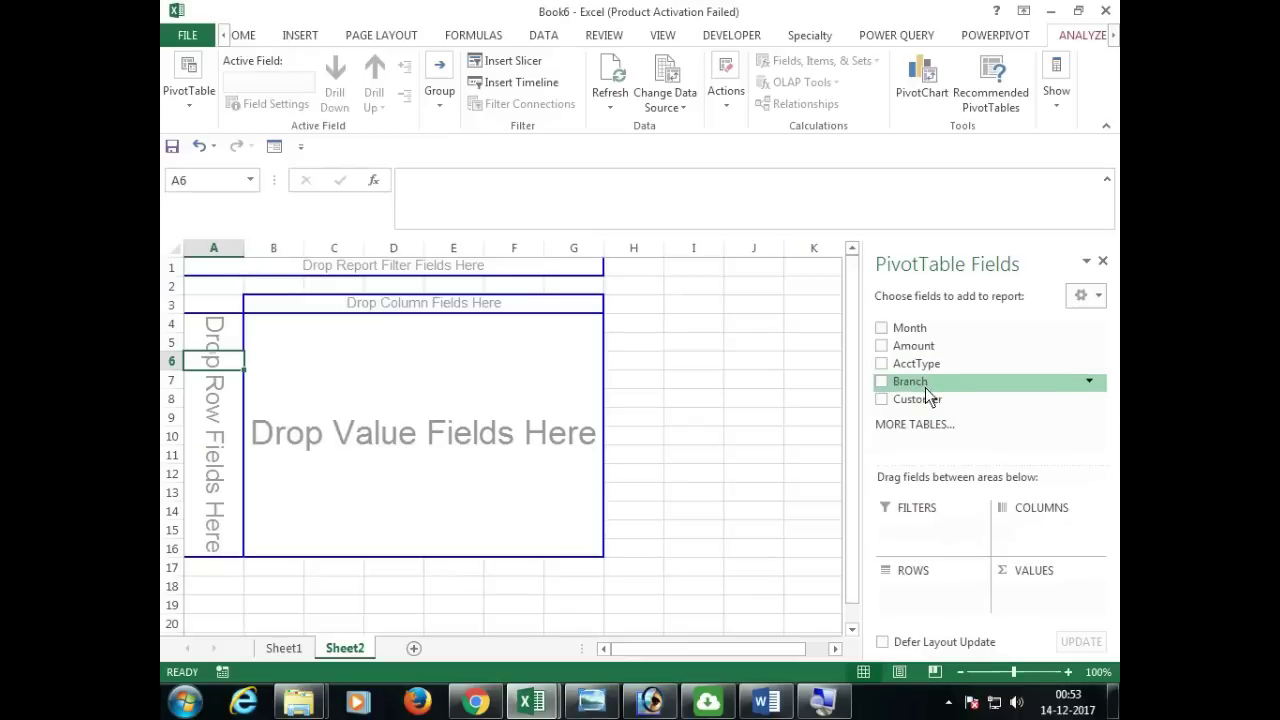
# Lay out the PivotTable with Customer, AcctType and Branch as rows, Month as columns and the sum of Amount as values.
pyautogui.moveTo(936, 579); pyautogui.dragTo(926, 591)
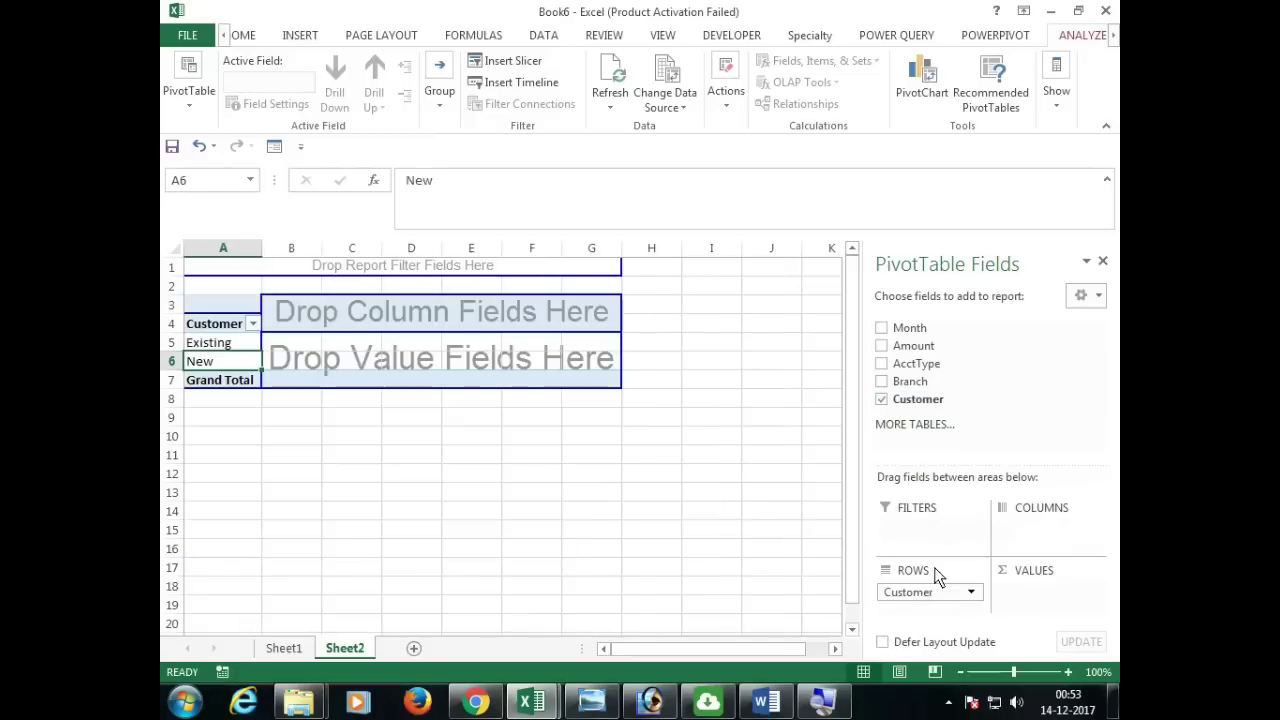
pyautogui.moveTo(910, 388); pyautogui.dragTo(931, 598)
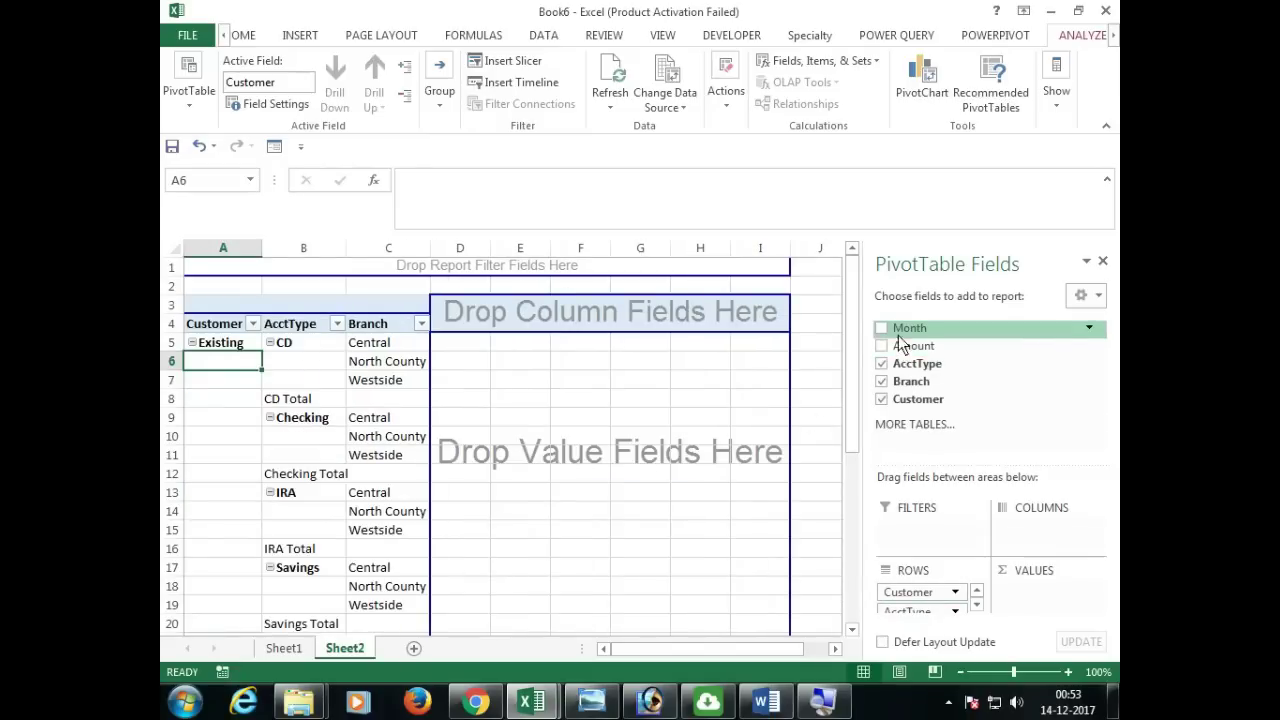
pyautogui.moveTo(902, 332); pyautogui.dragTo(1024, 536)
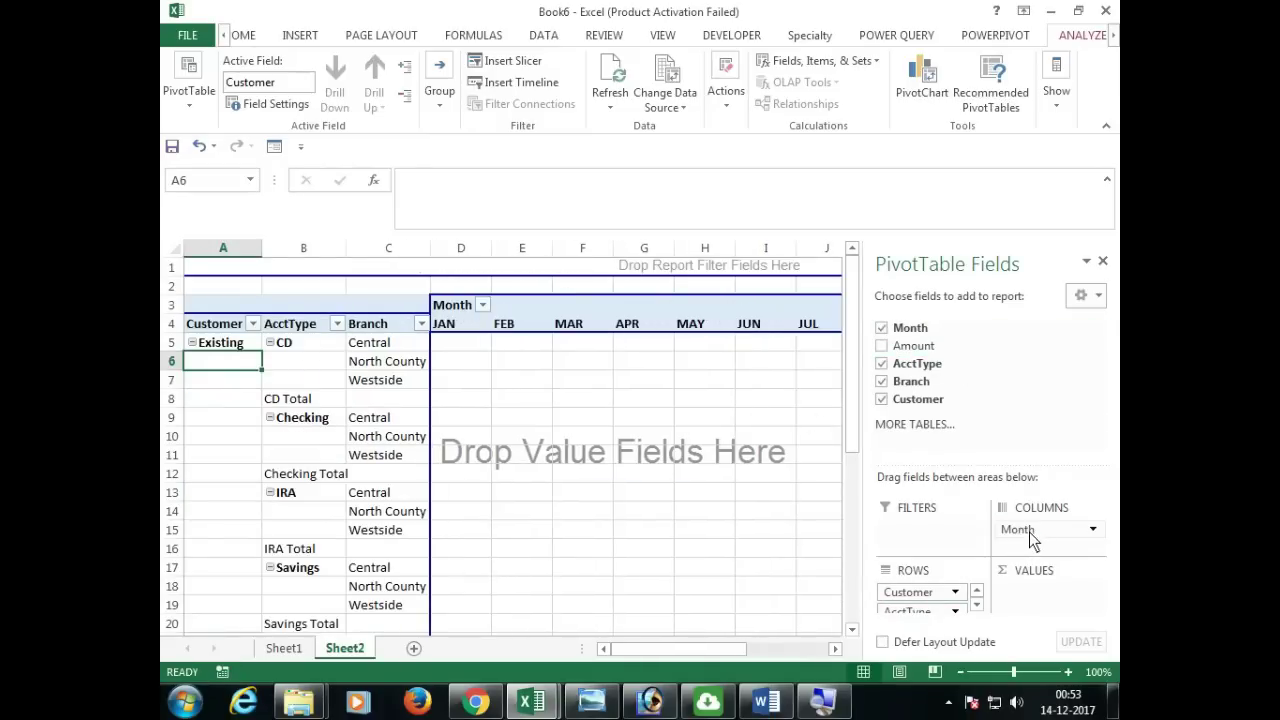
pyautogui.moveTo(919, 357); pyautogui.dragTo(1047, 604)
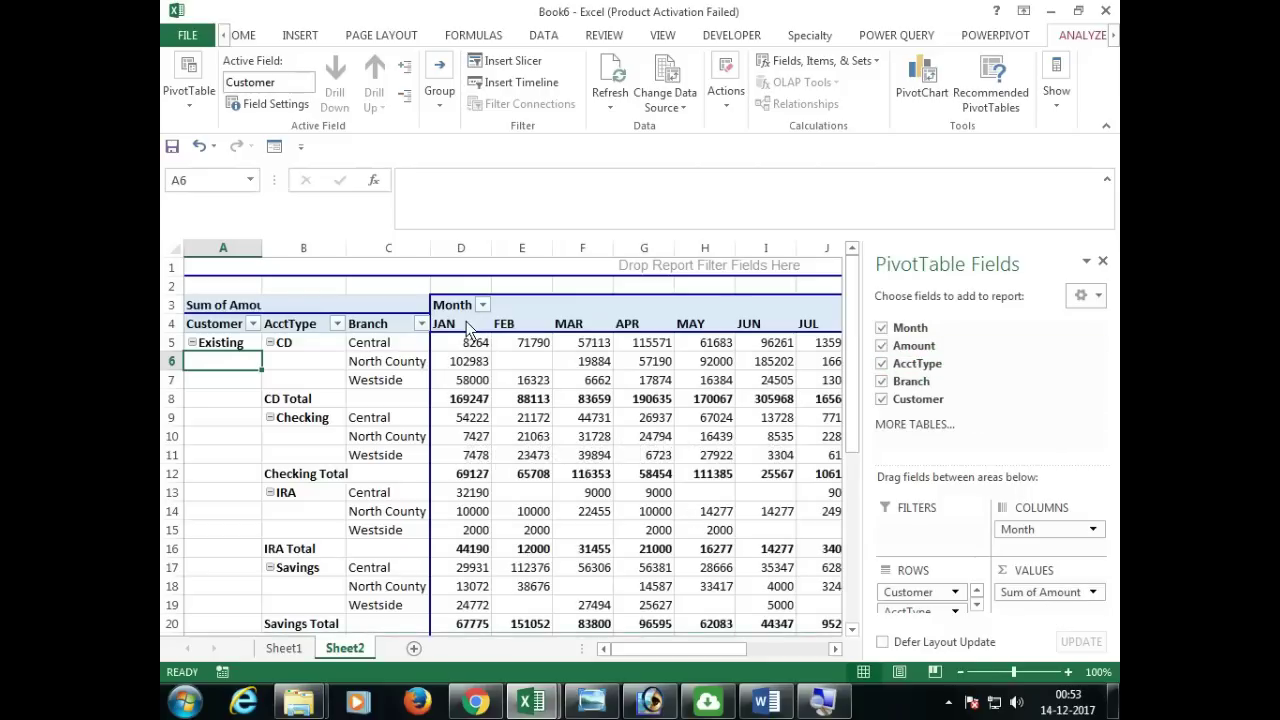
# Turn off the AcctType subtotals in the PivotTable.
pyautogui.click(236, 348)
pyautogui.click(302, 382)
pyautogui.click(352, 404)
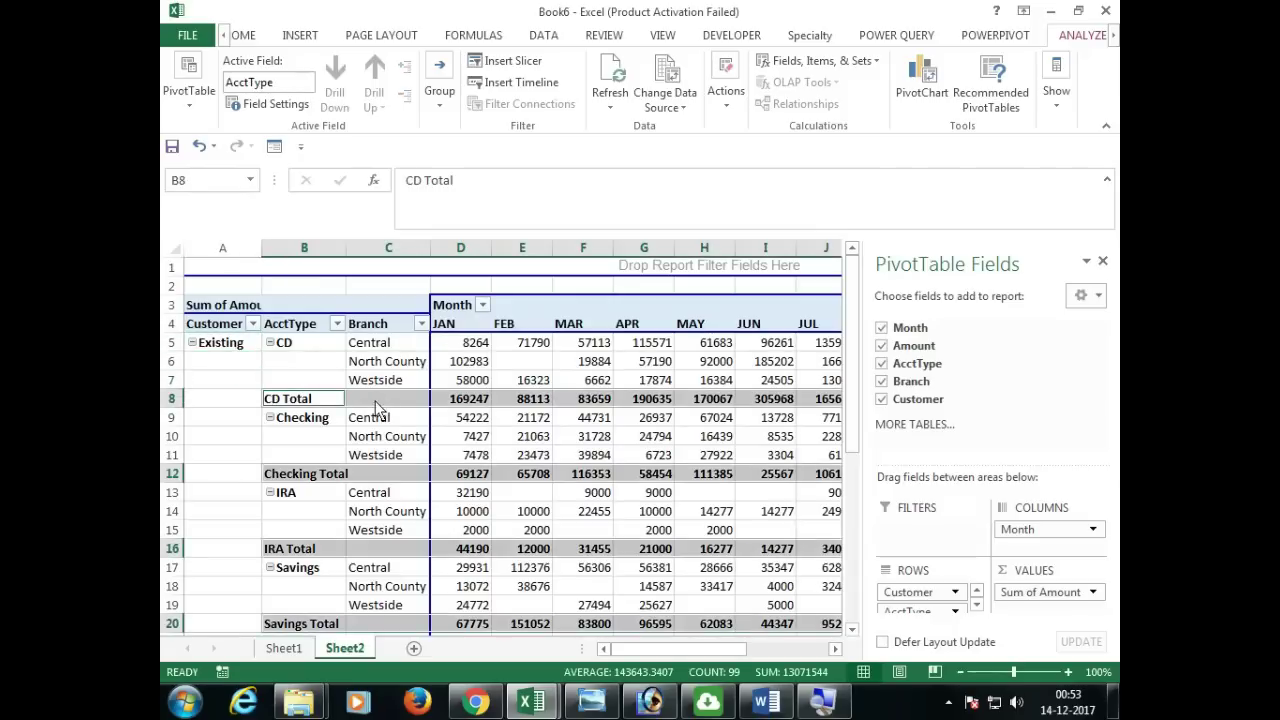
pyautogui.click(300, 400)
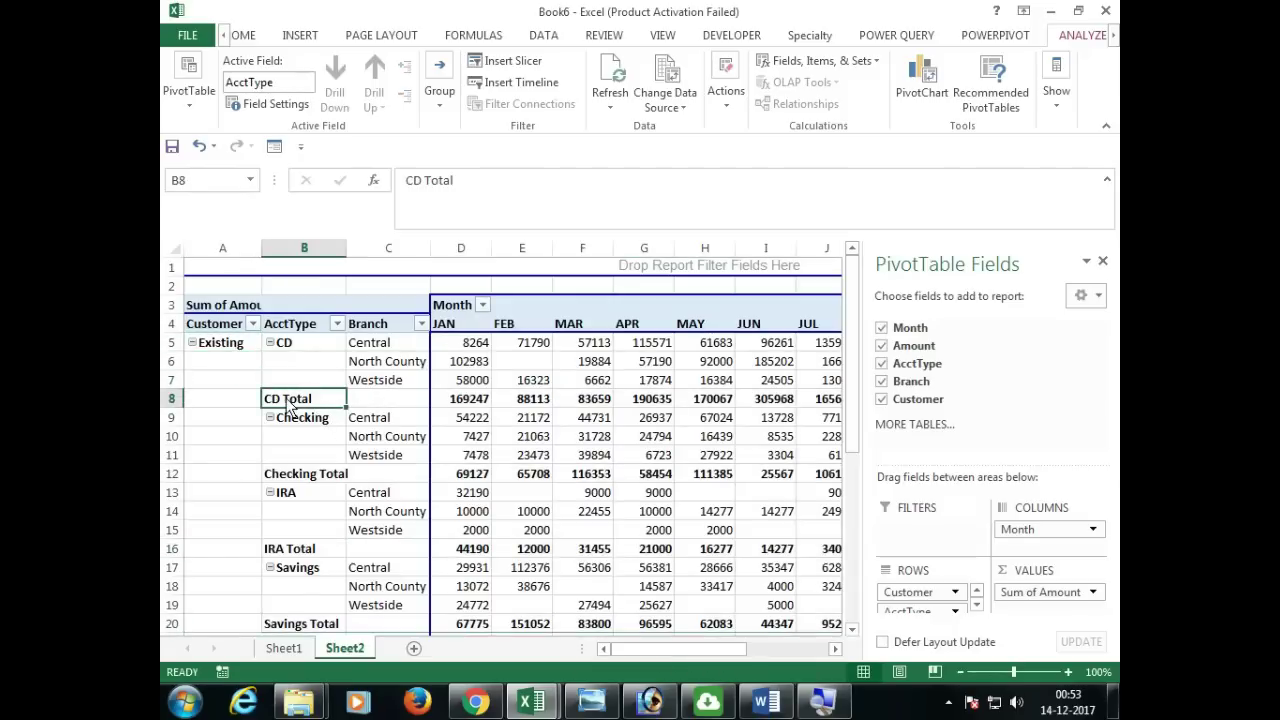
pyautogui.rightClick(295, 407)
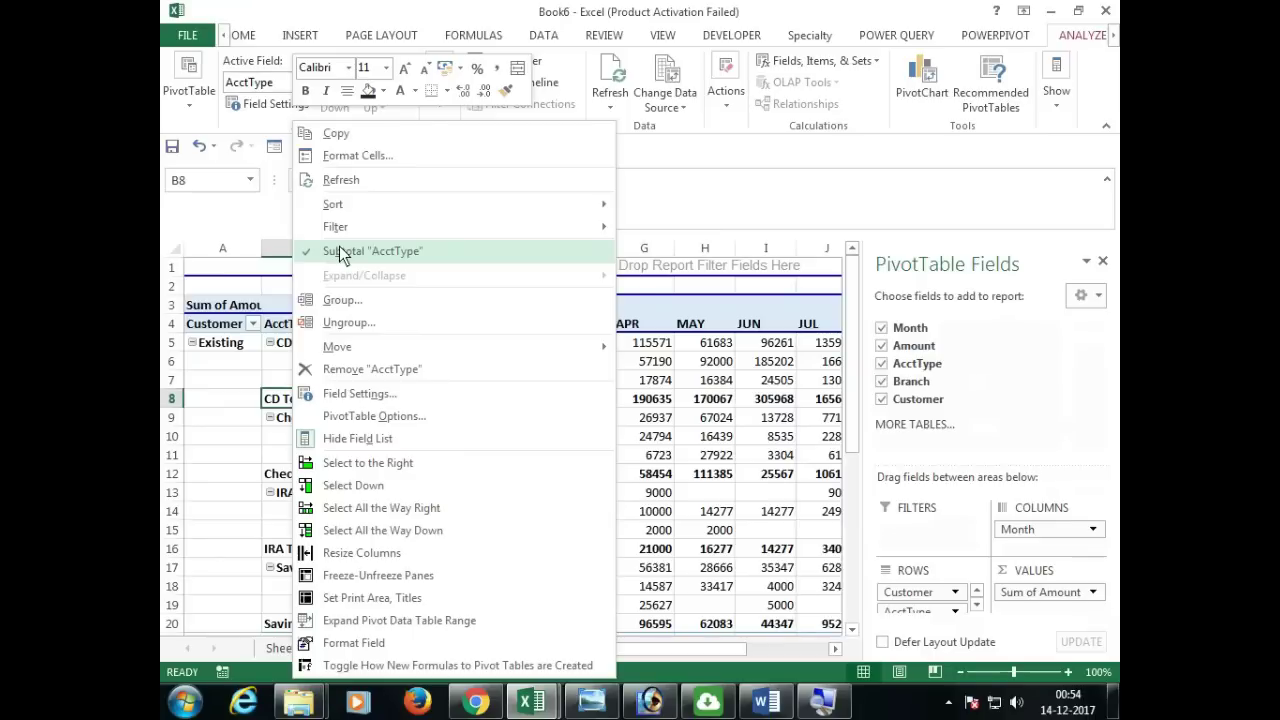
pyautogui.click(340, 254)
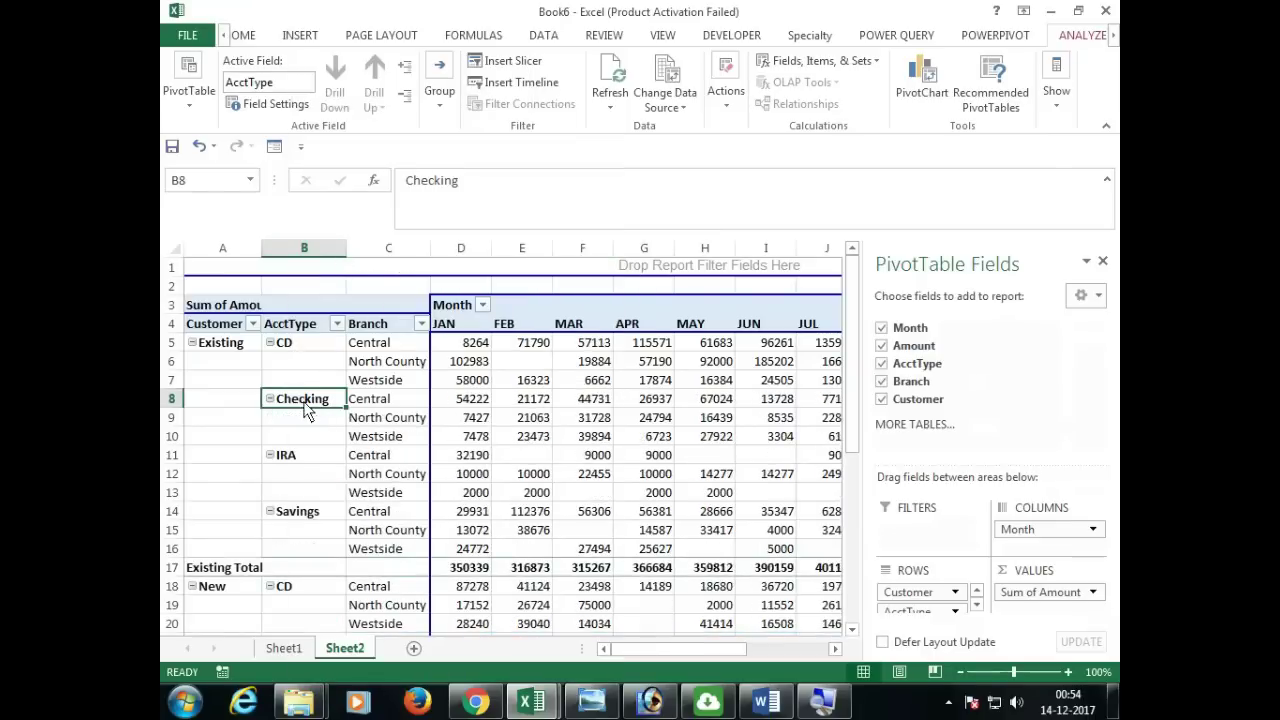
pyautogui.moveTo(295, 345); pyautogui.dragTo(307, 495)
# Turn off the Customer subtotals in the PivotTable.
pyautogui.click(225, 349)
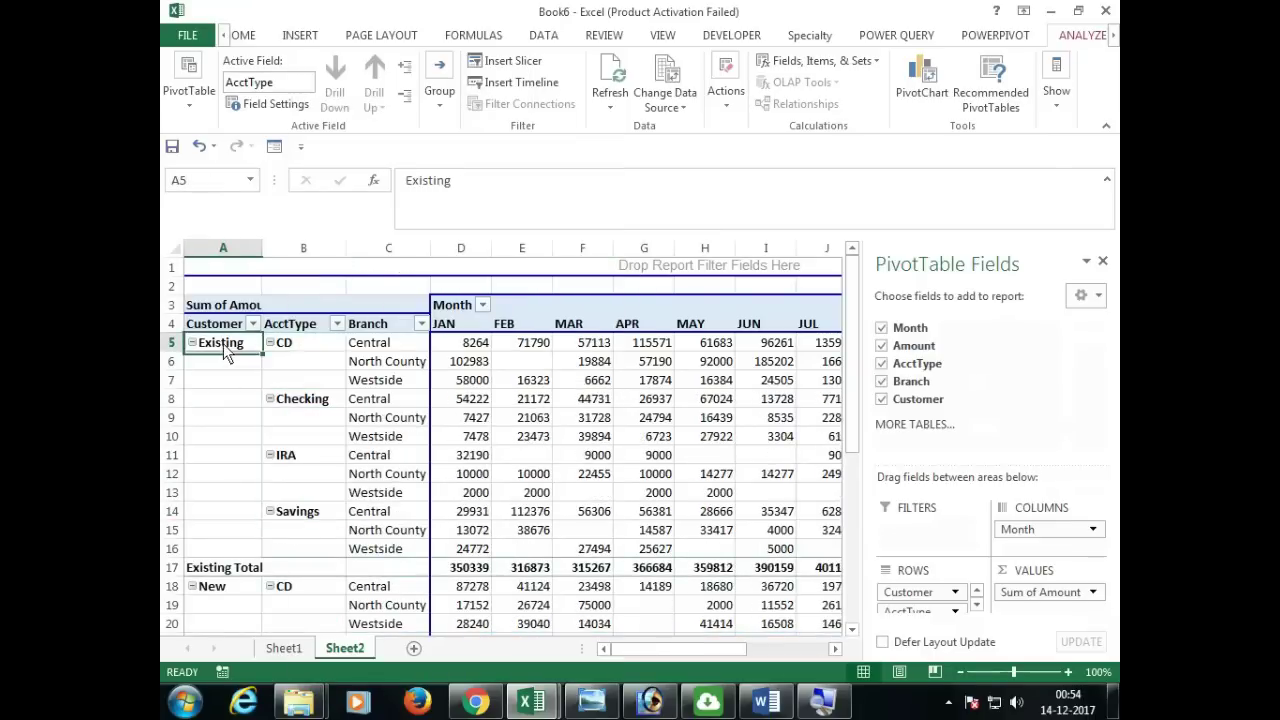
pyautogui.rightClick(224, 350)
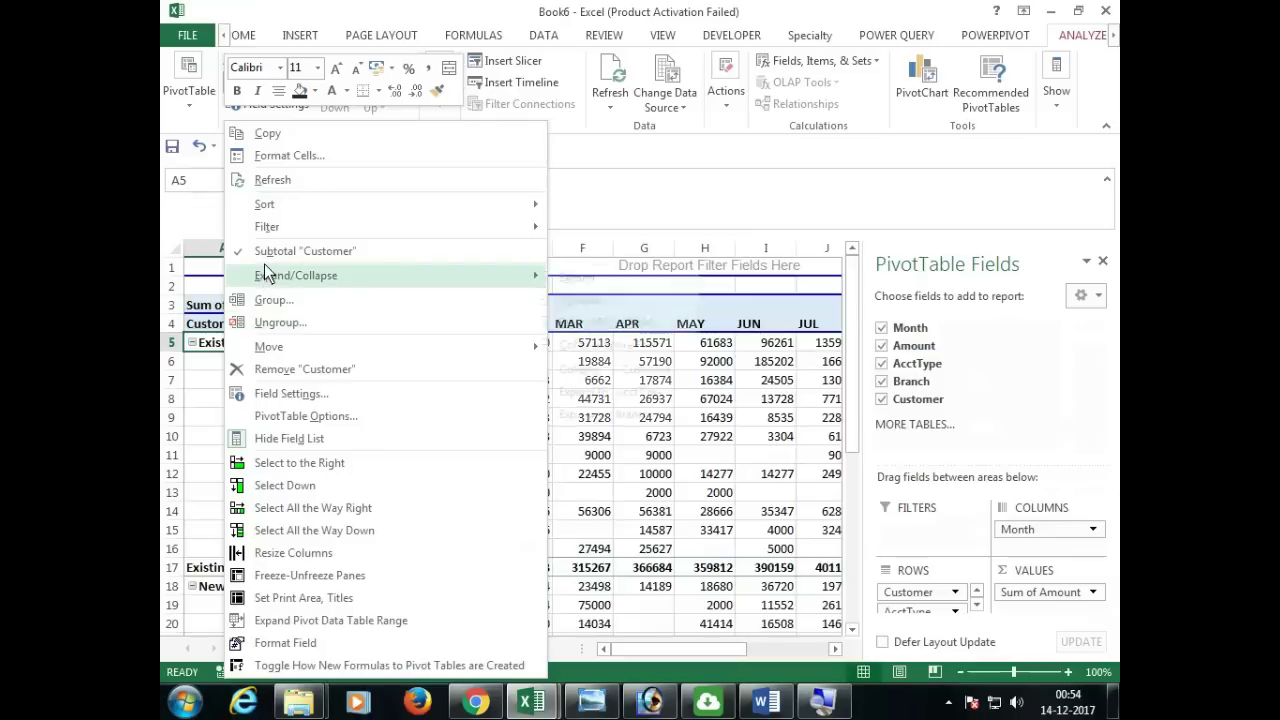
pyautogui.moveTo(268, 275)
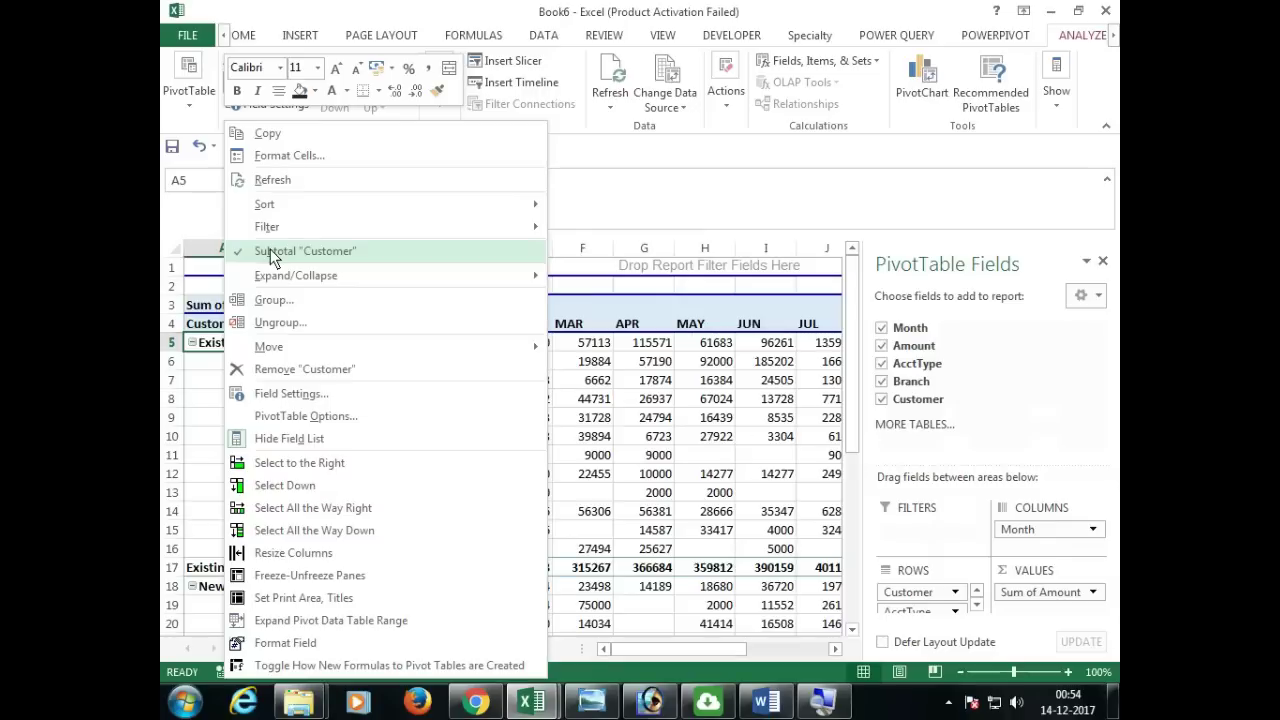
pyautogui.click(270, 251)
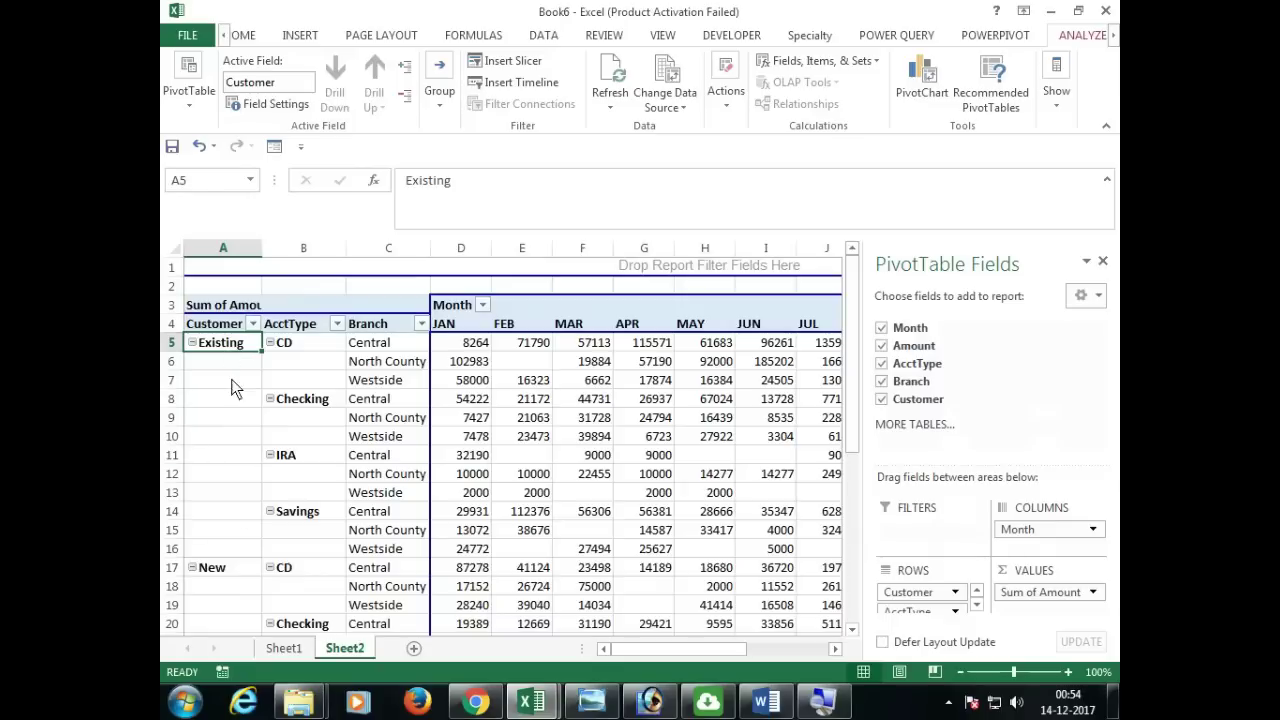
# Examine how the Customer, AcctType and Branch rows of the PivotTable combine with the monthly amounts and where row labels are left blank.
pyautogui.moveTo(230, 345); pyautogui.dragTo(250, 530)
pyautogui.scroll(-3, 289, 486)
pyautogui.scroll(3, 289, 486)
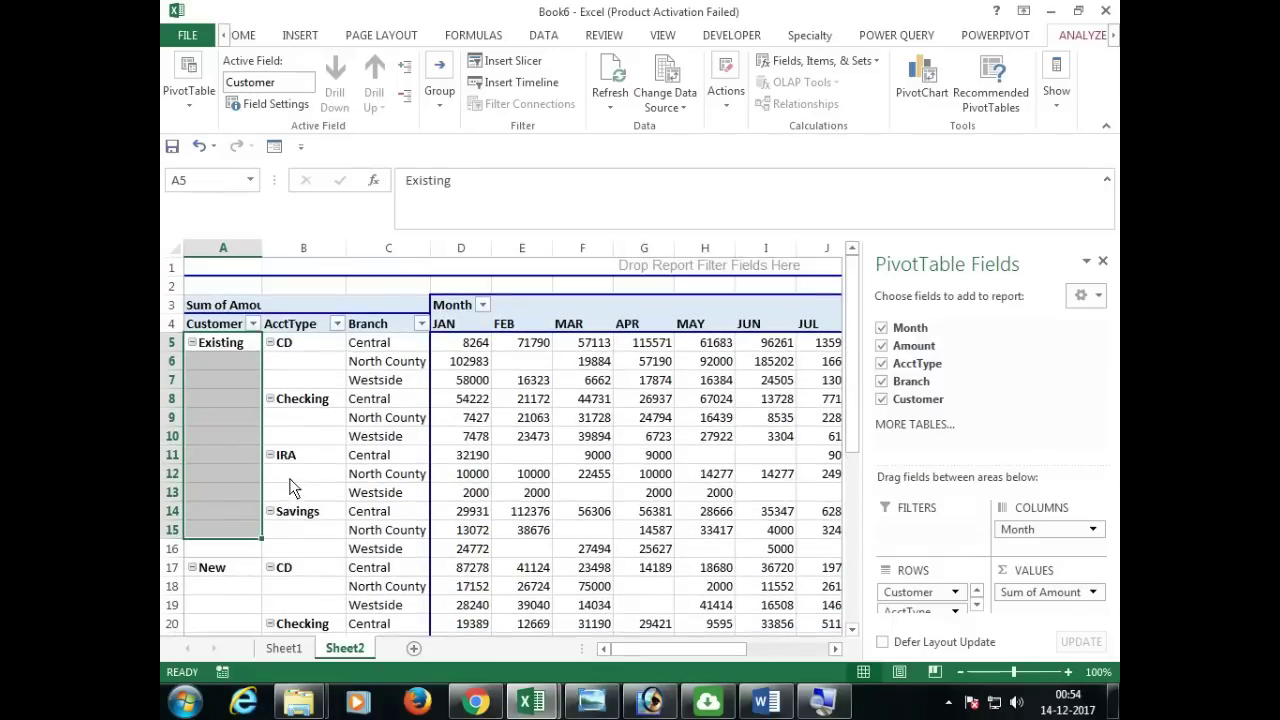
pyautogui.moveTo(390, 345); pyautogui.dragTo(668, 490)
pyautogui.click(519, 424)
pyautogui.moveTo(519, 424)
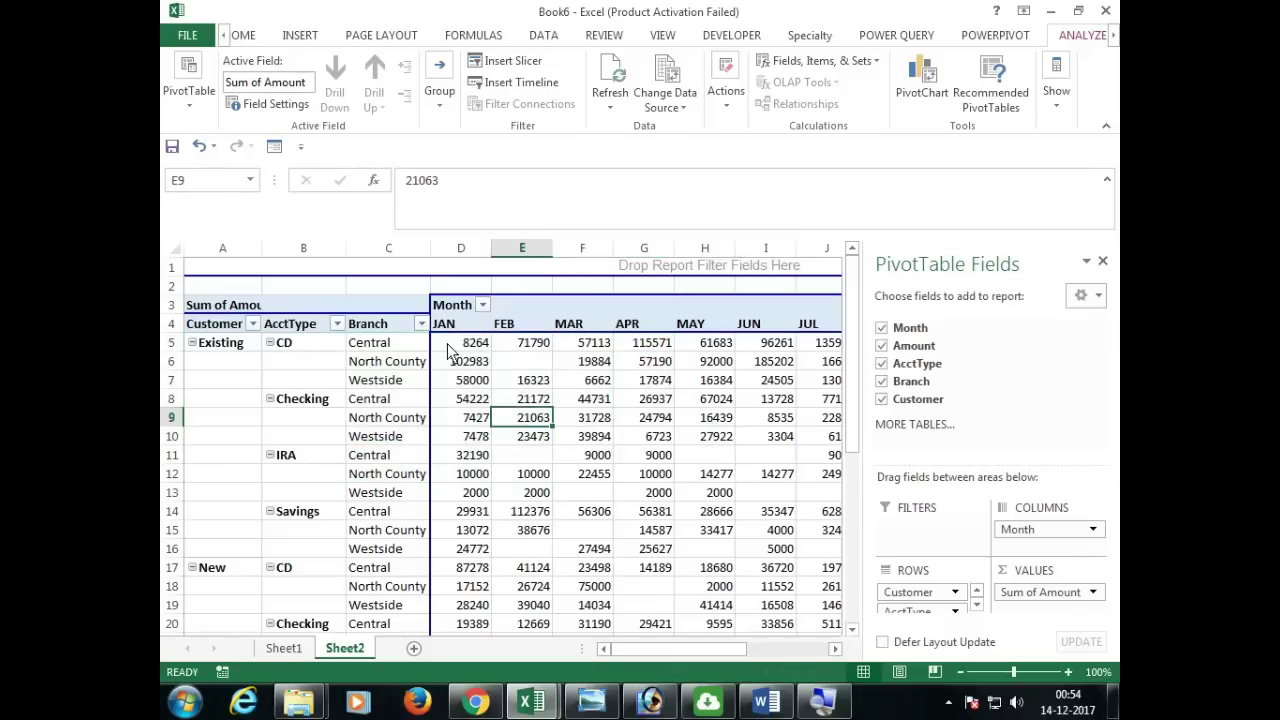
pyautogui.moveTo(448, 352)
pyautogui.click(388, 350)
pyautogui.click(490, 350)
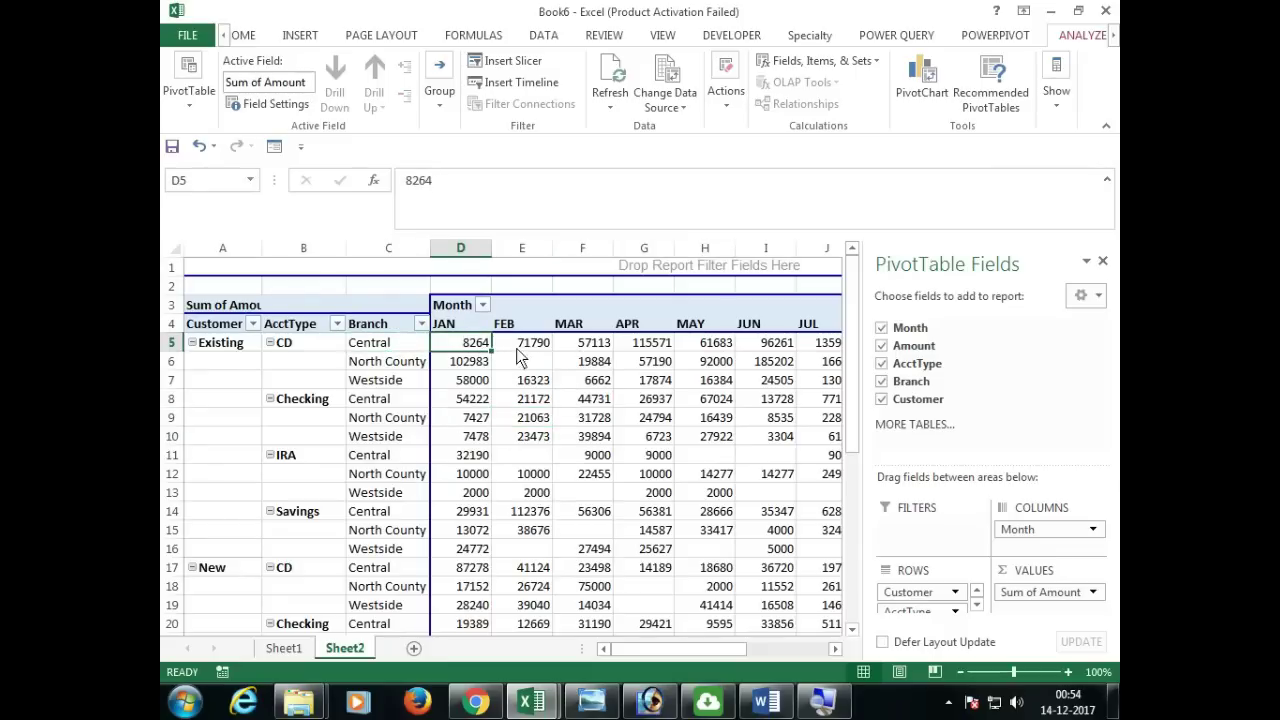
pyautogui.click(525, 348)
pyautogui.click(598, 348)
pyautogui.click(643, 346)
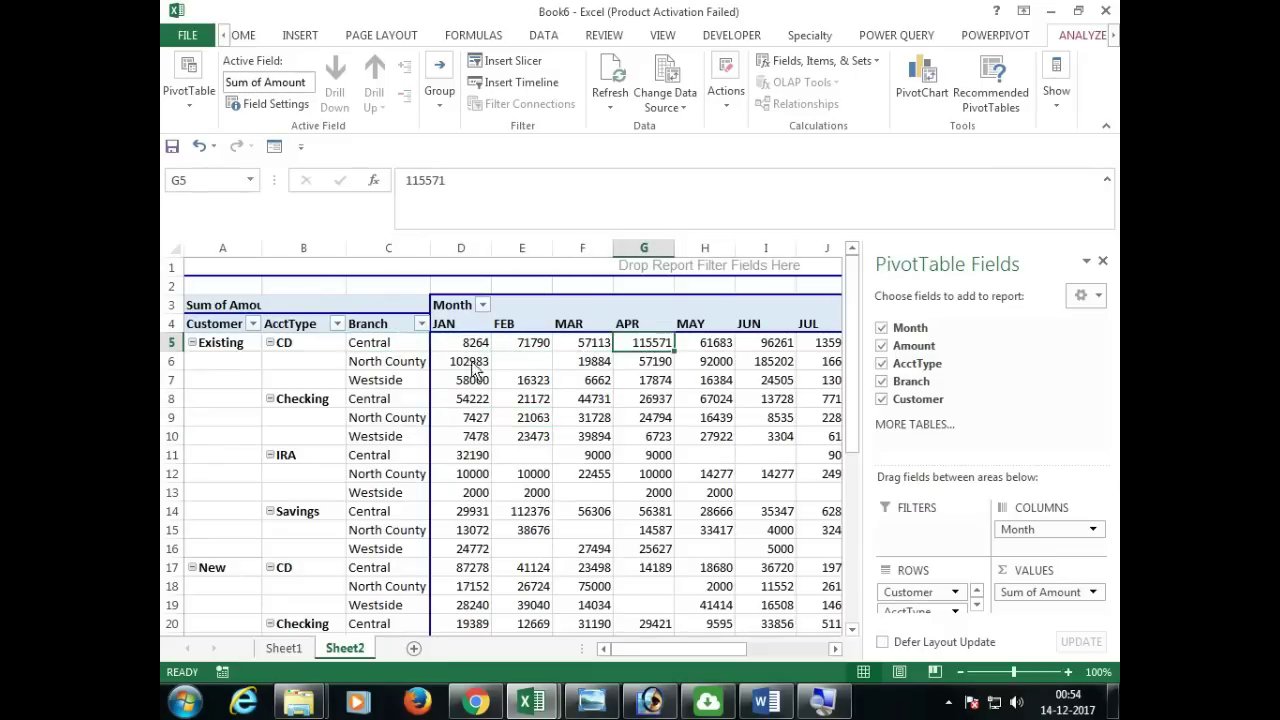
pyautogui.click(396, 362)
pyautogui.click(401, 382)
pyautogui.click(298, 356)
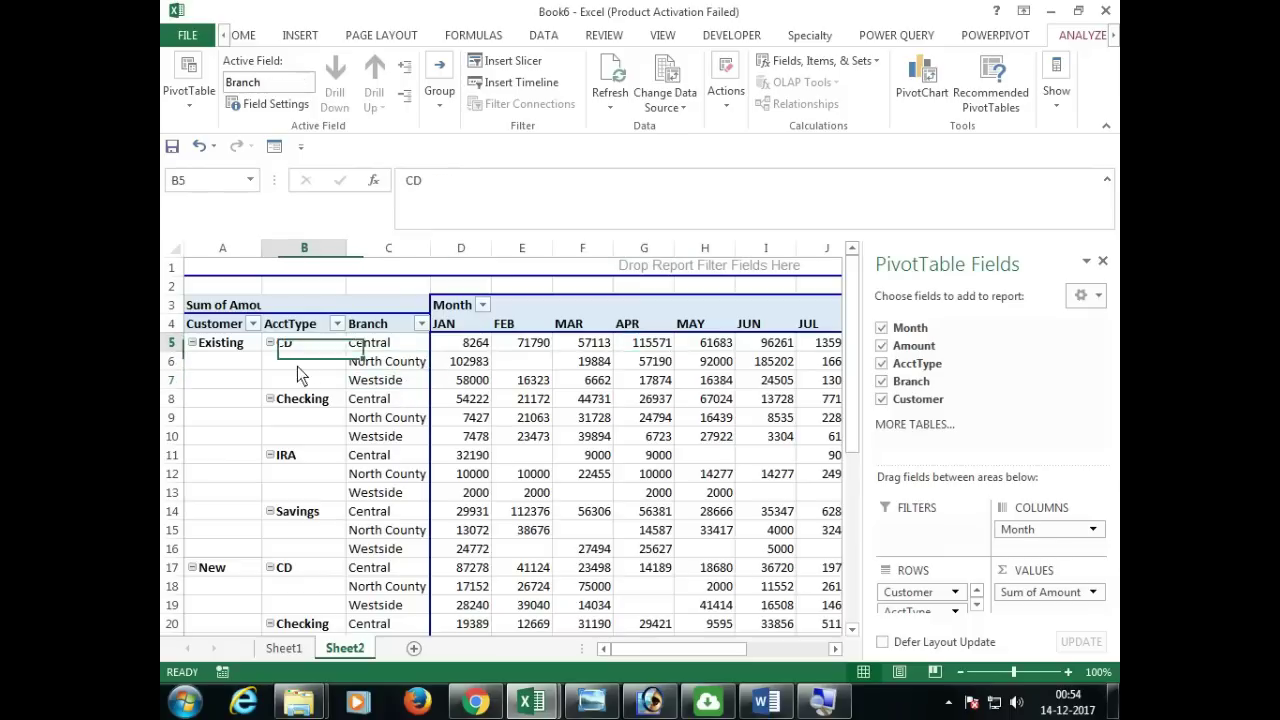
pyautogui.click(244, 344)
pyautogui.moveTo(248, 355); pyautogui.dragTo(249, 389)
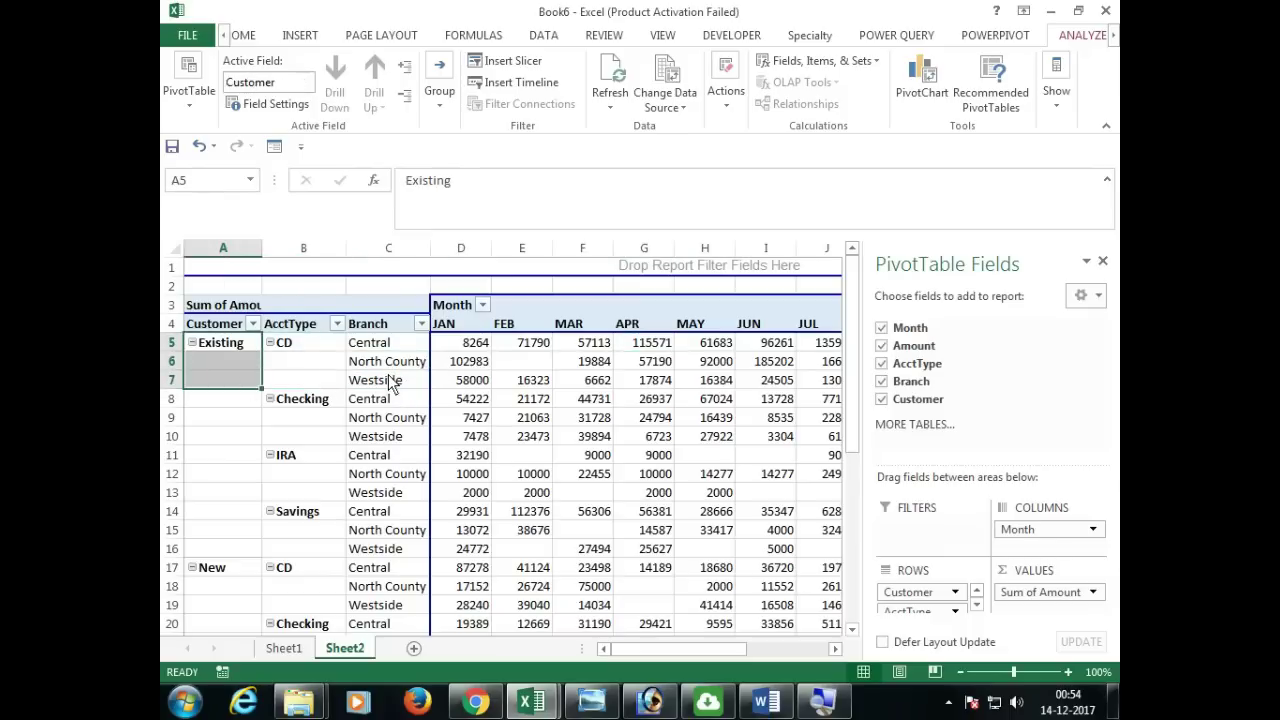
pyautogui.moveTo(398, 345); pyautogui.dragTo(405, 383)
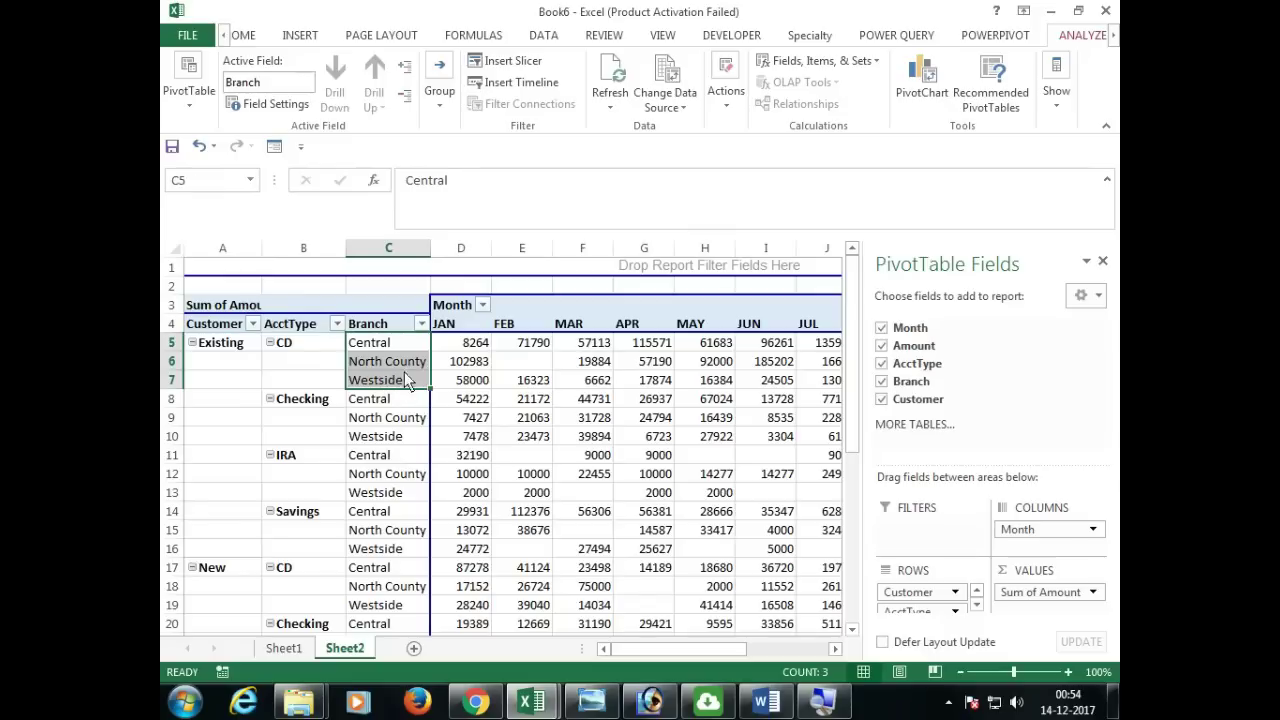
pyautogui.click(497, 369)
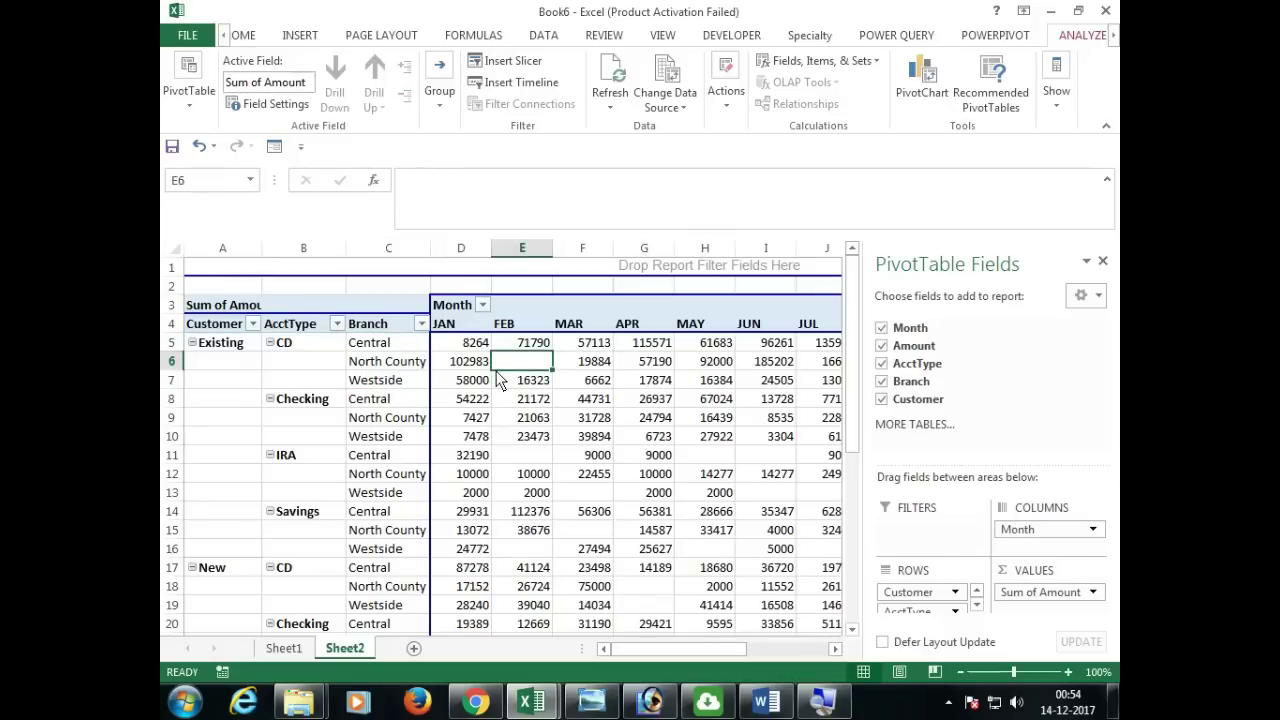
pyautogui.click(478, 346)
pyautogui.scroll(-4, 485, 390)
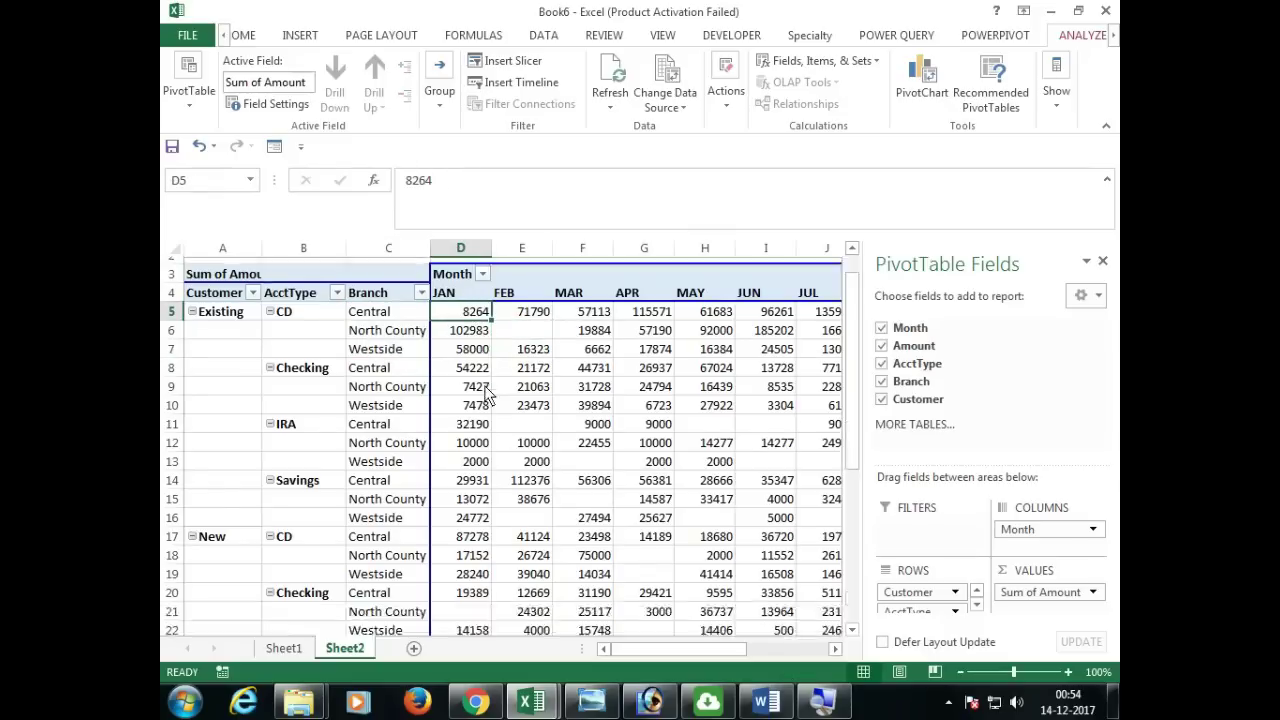
pyautogui.scroll(2, 537, 430)
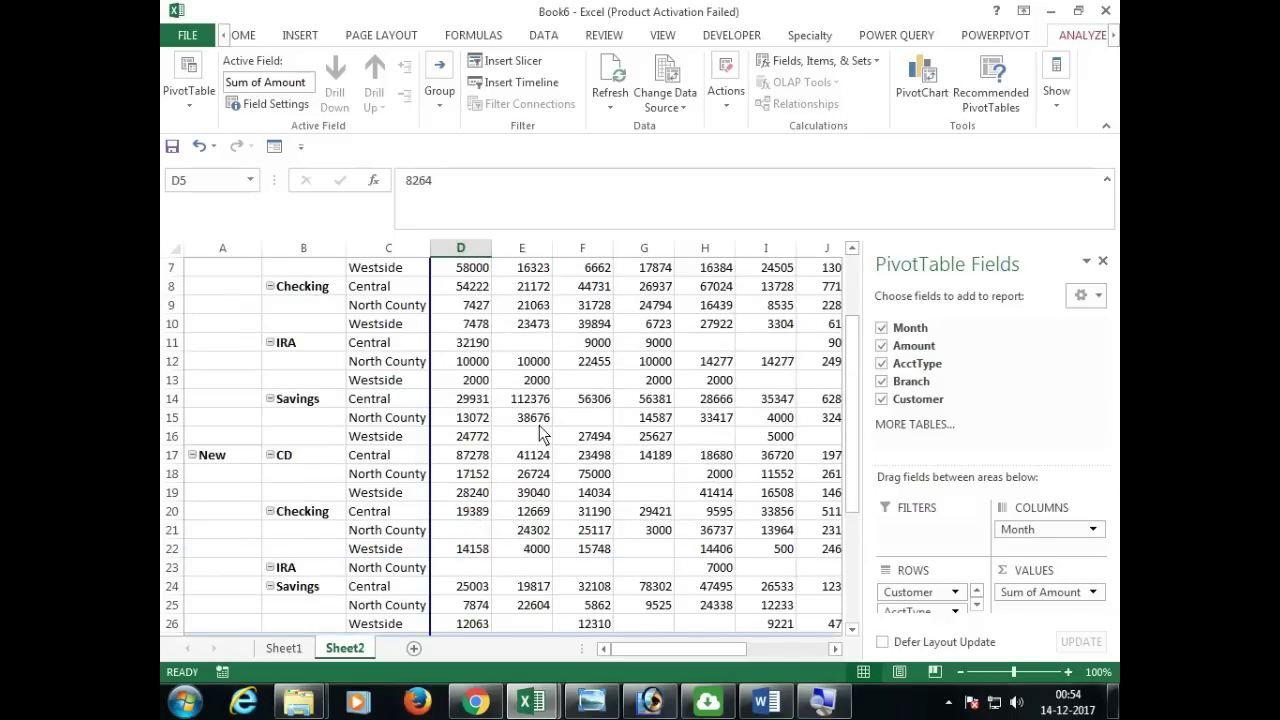
pyautogui.scroll(2, 537, 432)
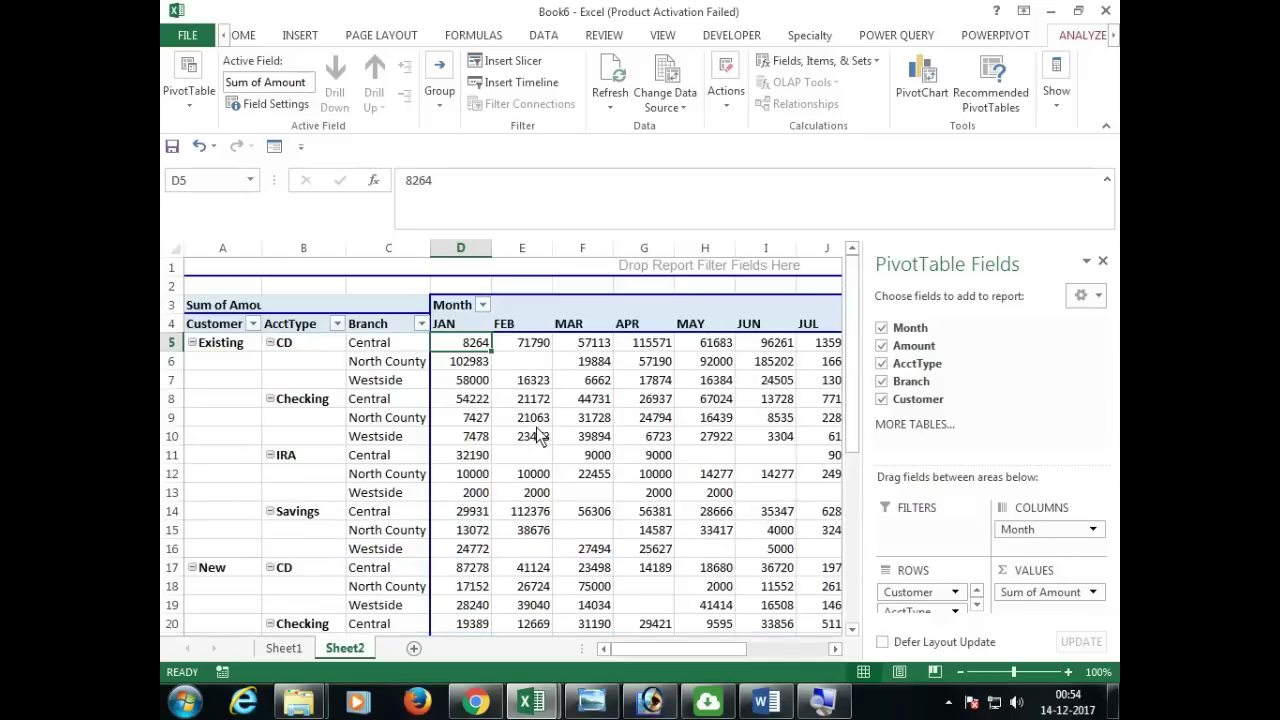
pyautogui.moveTo(537, 432)
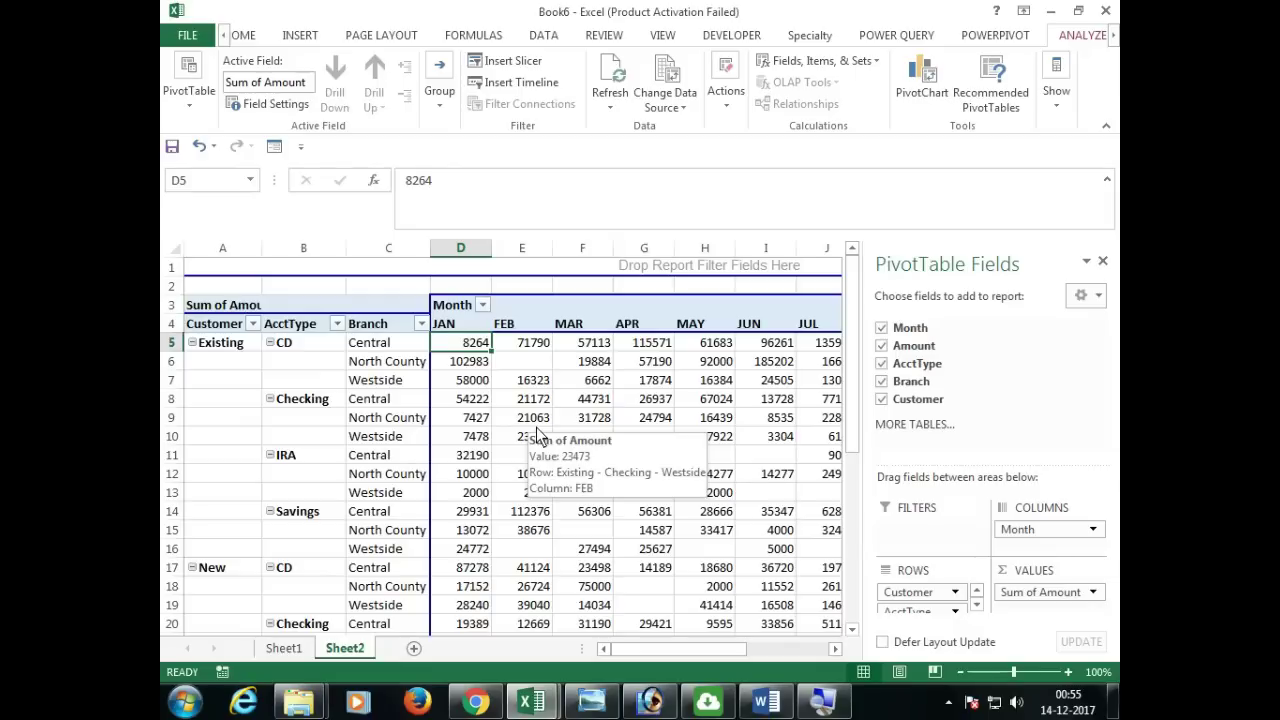
# Add a new worksheet and copy the AcctType, Branch and Customer columns from Sheet1 into it, starting at A1.
pyautogui.click(414, 649)
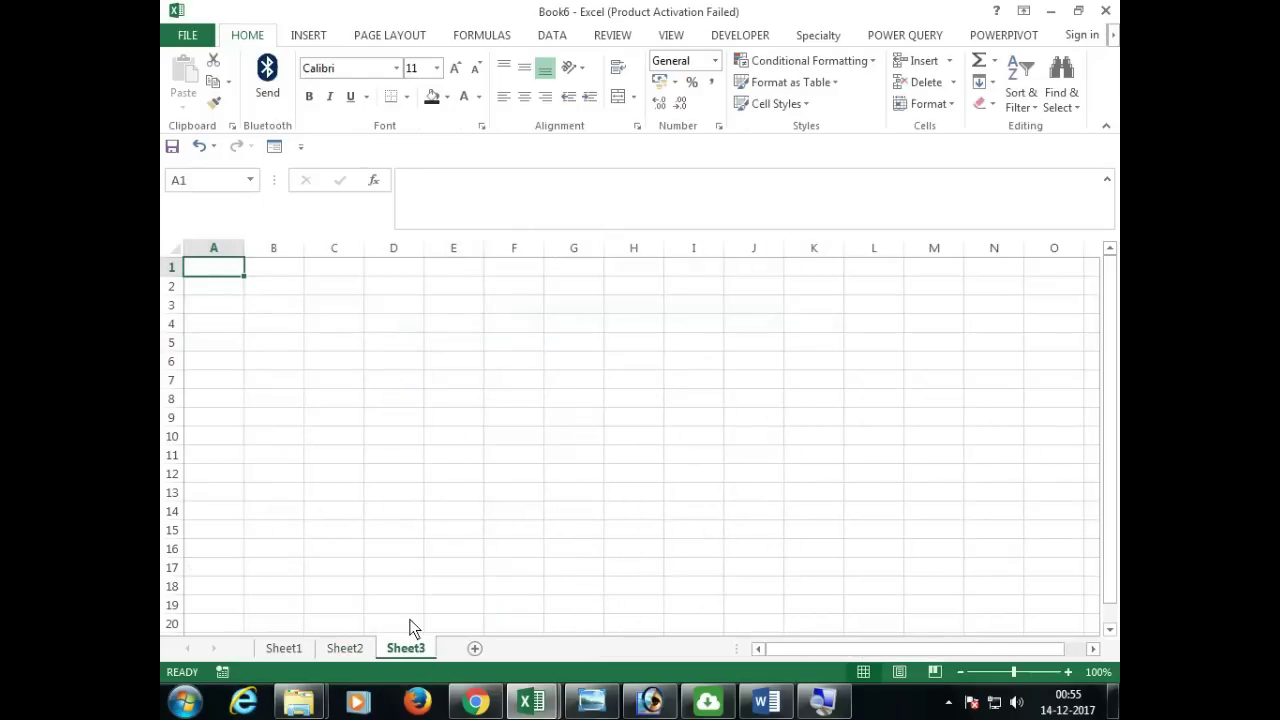
pyautogui.scroll(4, 410, 625)
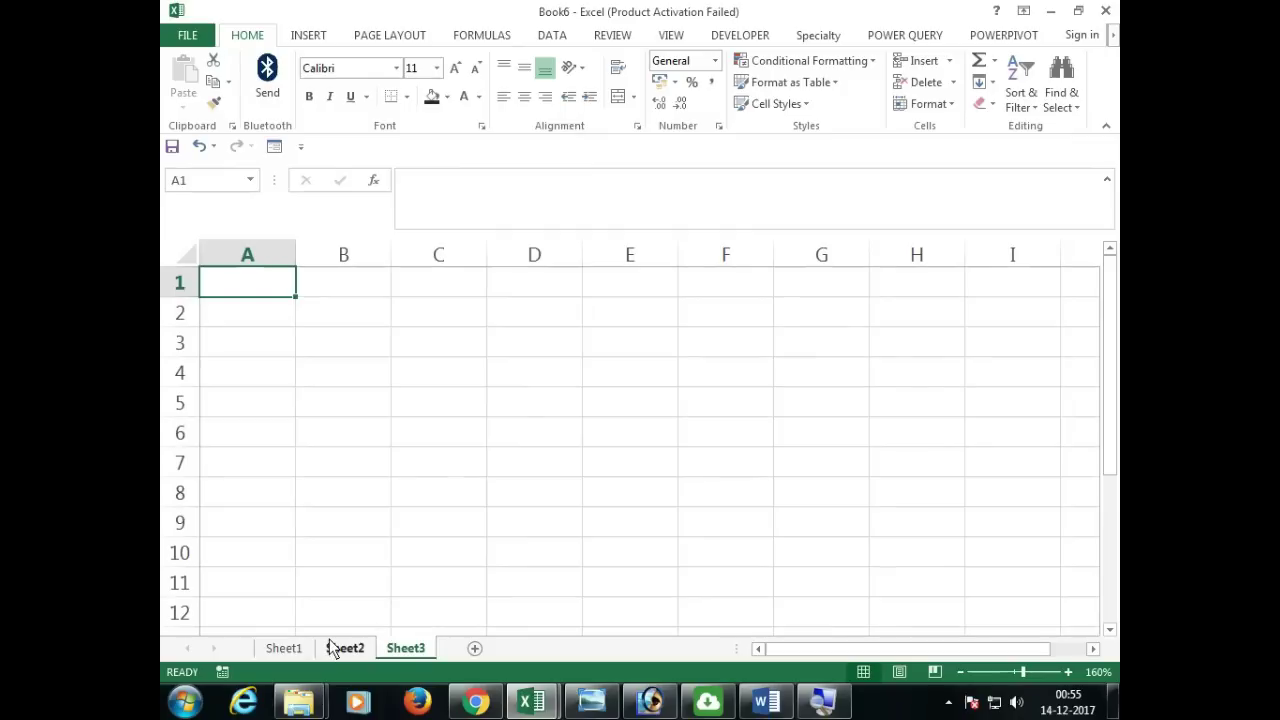
pyautogui.click(284, 649)
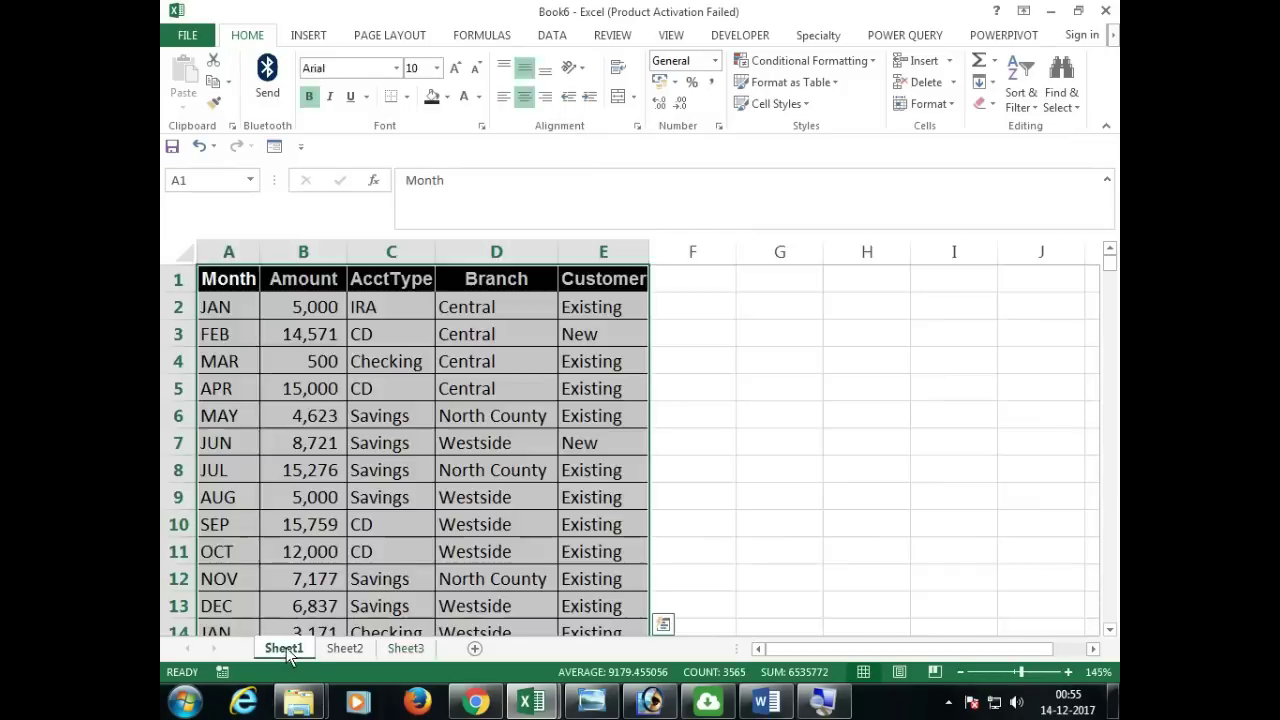
pyautogui.moveTo(391, 252); pyautogui.dragTo(597, 252)
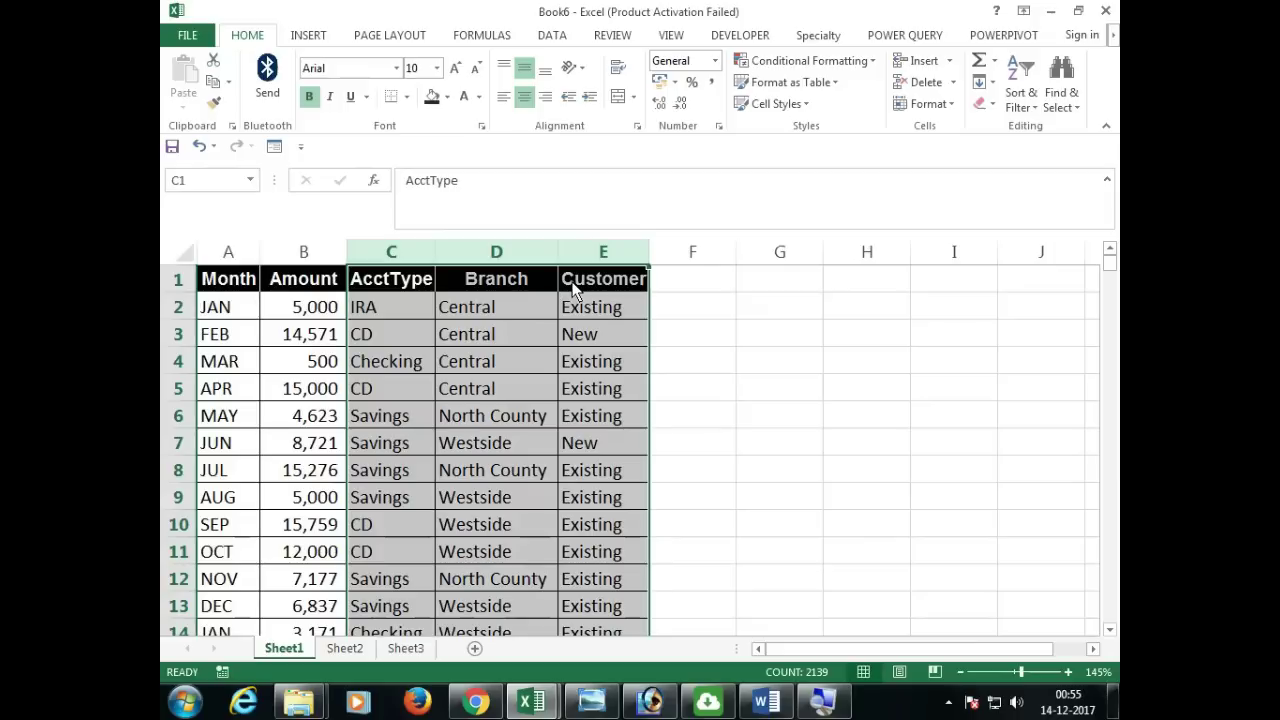
pyautogui.hotkey('ctrl', 'c')
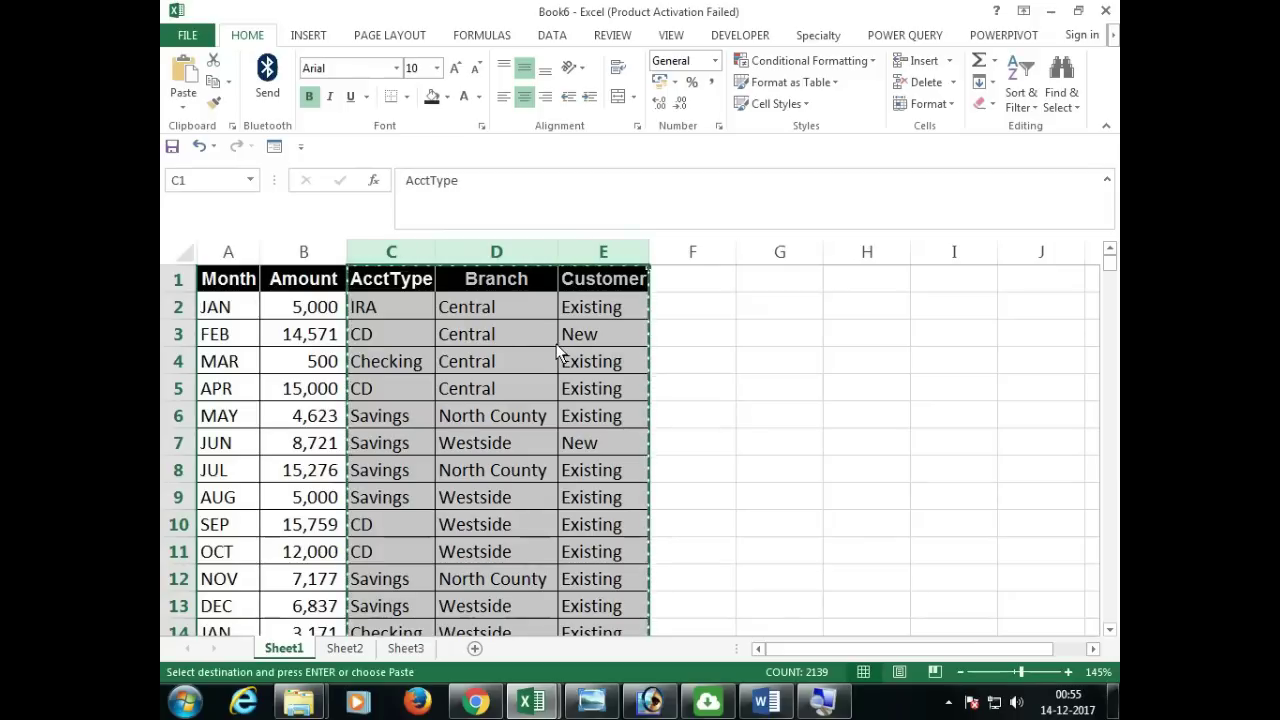
pyautogui.click(406, 648)
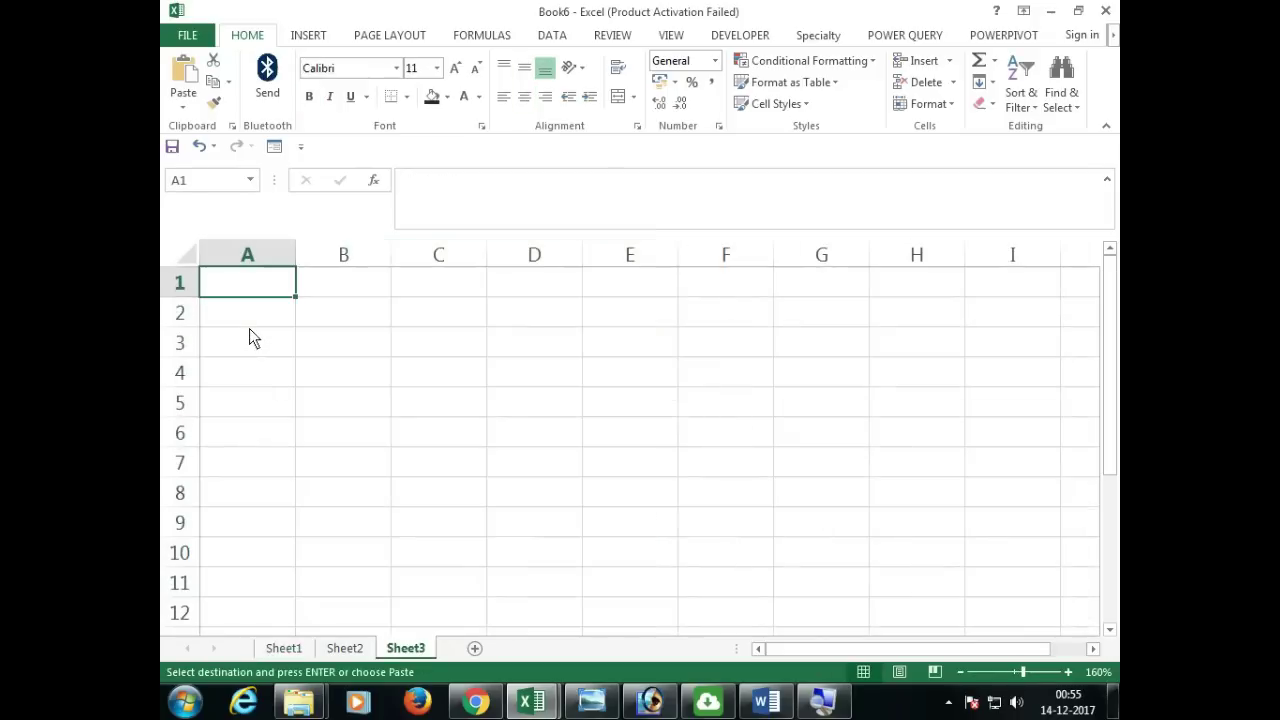
pyautogui.hotkey('ctrl', 'v')
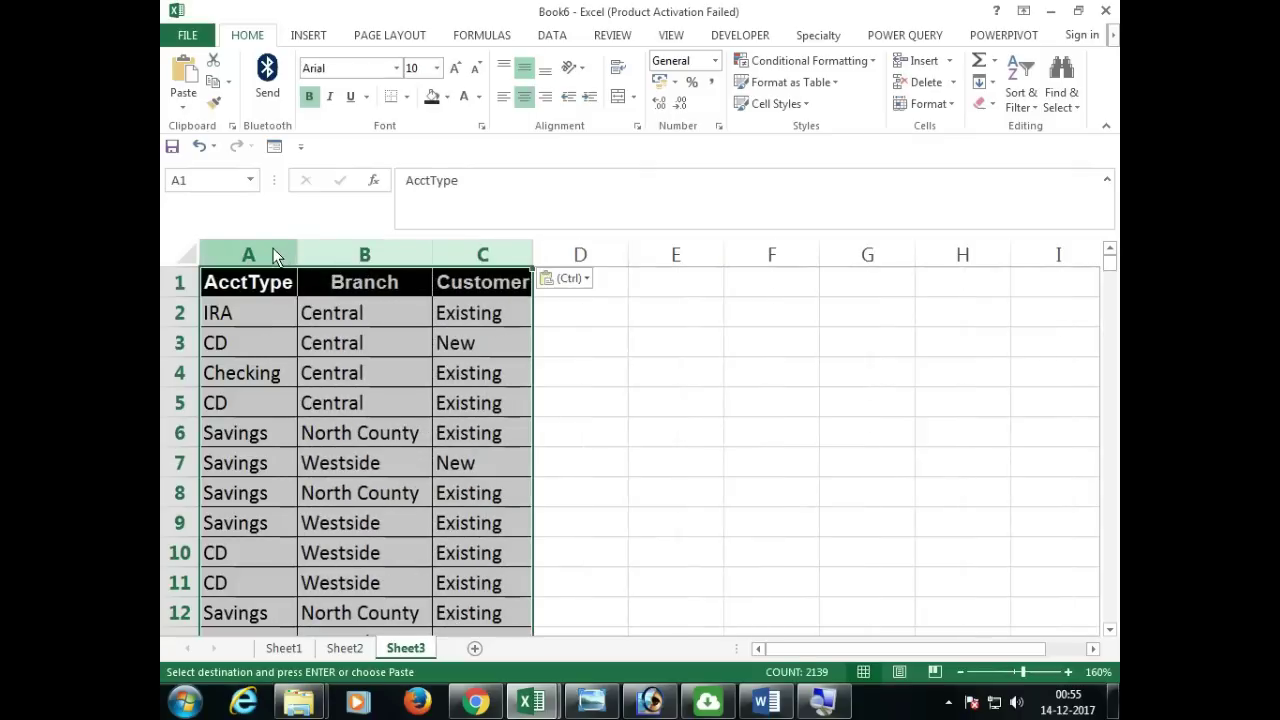
# Remove the duplicates from the copied AcctType column only, continuing with the current selection.
pyautogui.click(268, 250)
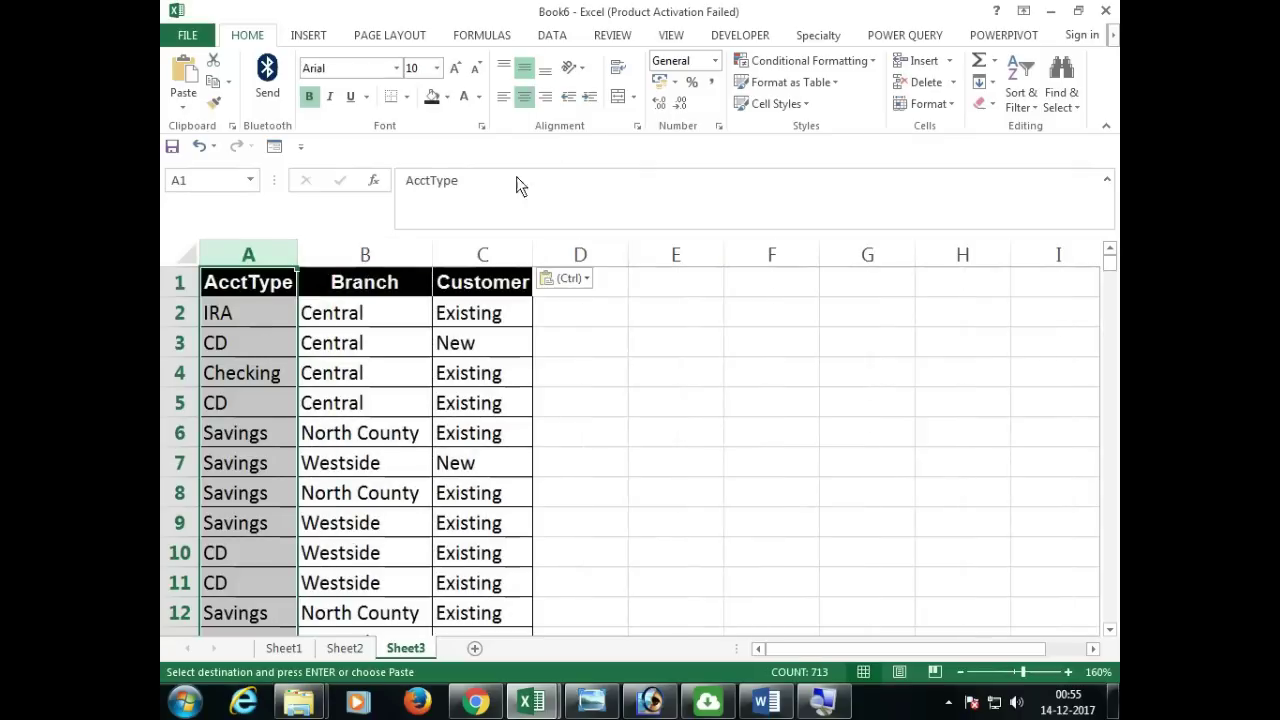
pyautogui.click(552, 35)
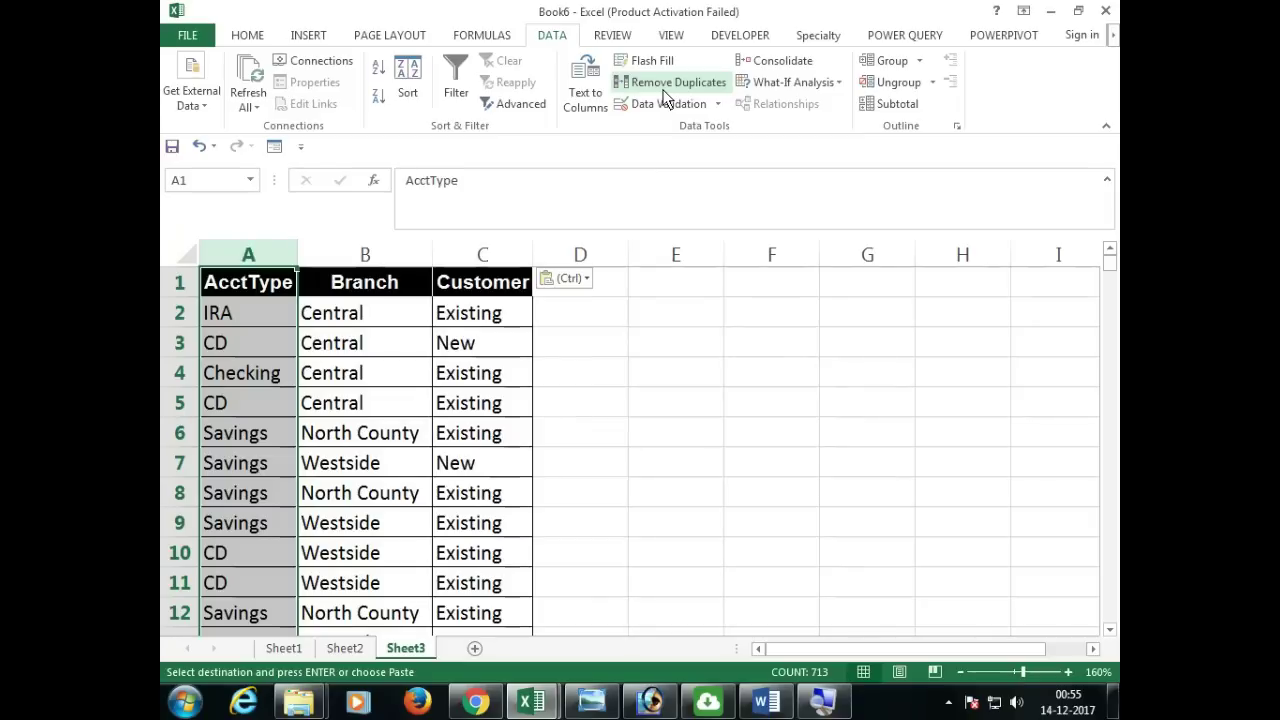
pyautogui.click(665, 85)
pyautogui.click(466, 469)
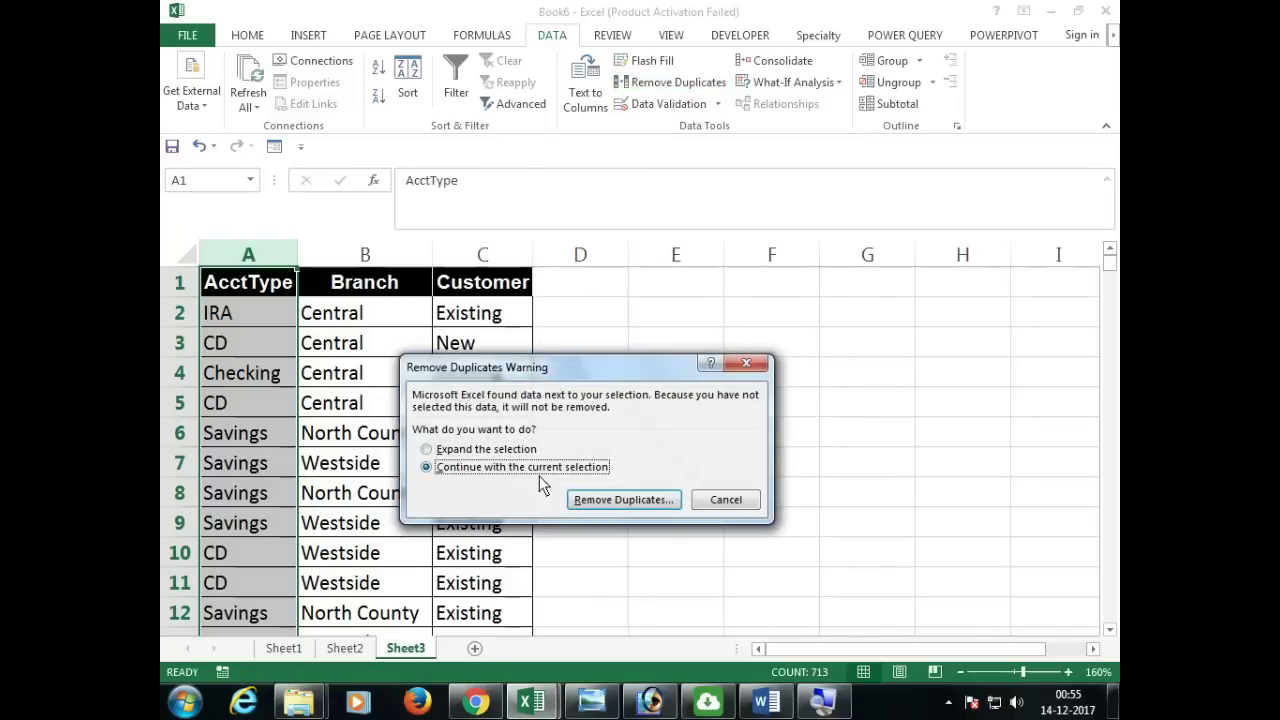
pyautogui.click(615, 502)
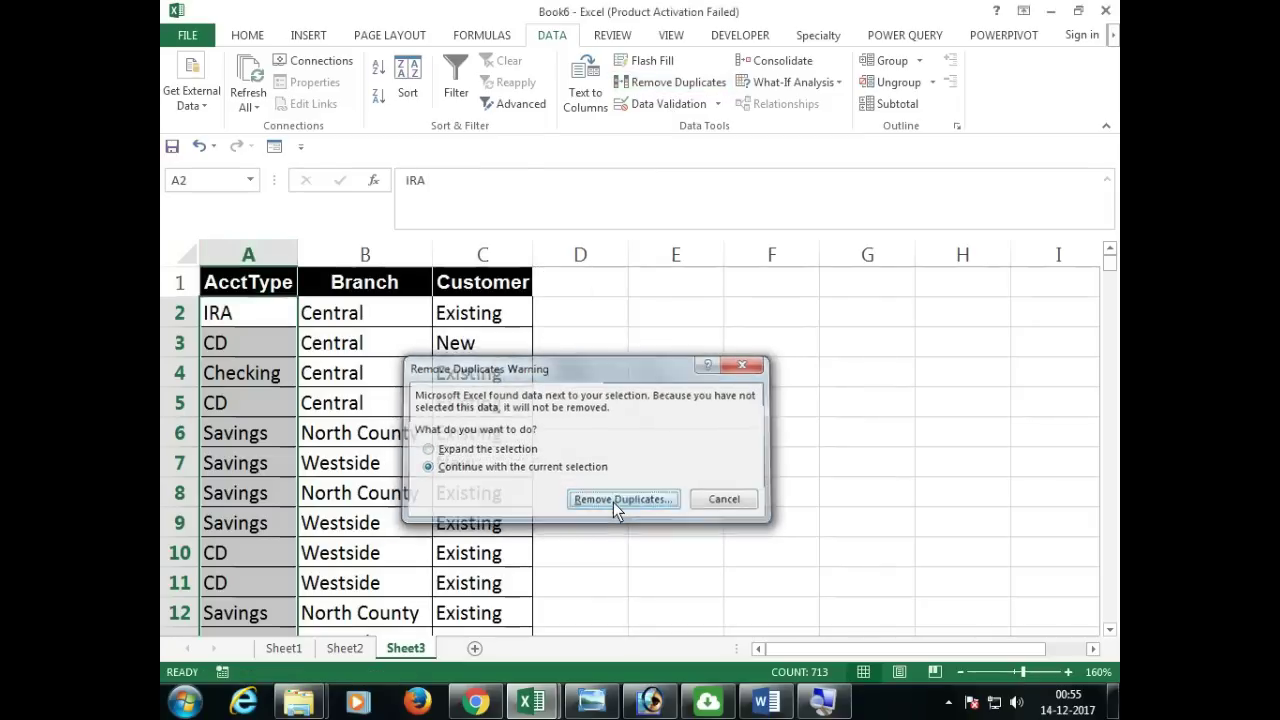
pyautogui.click(662, 560)
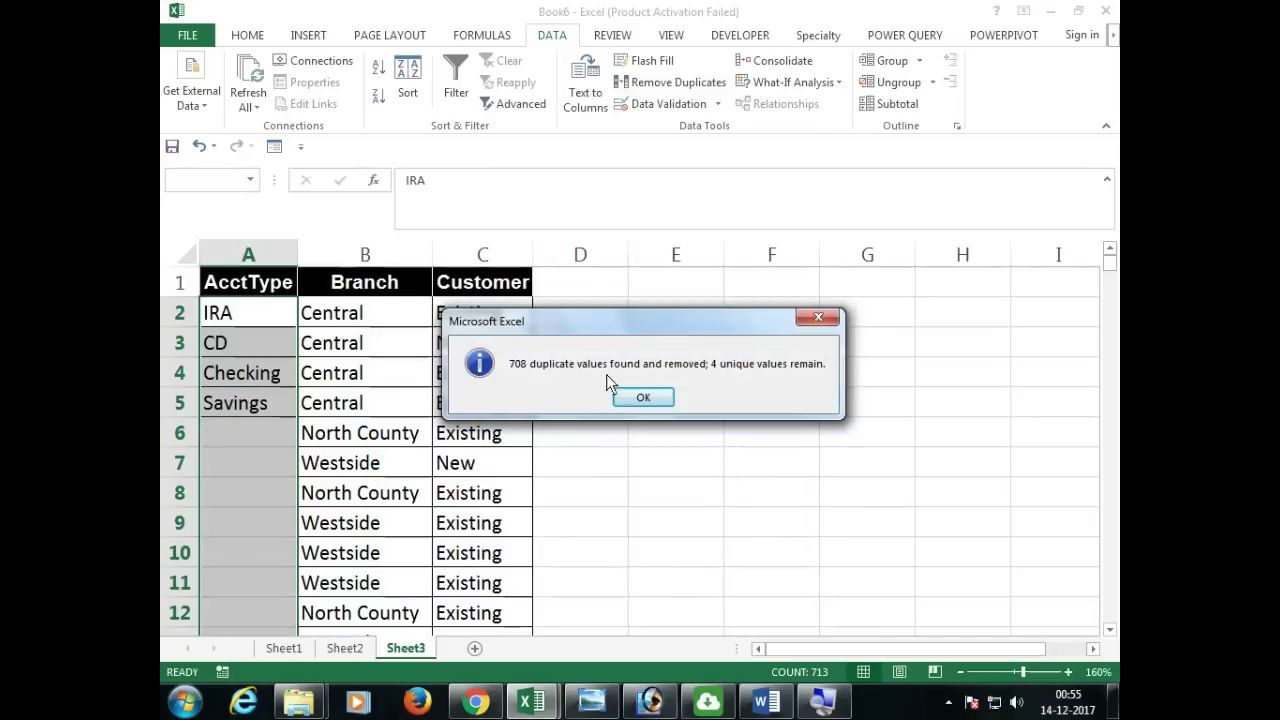
pyautogui.click(646, 400)
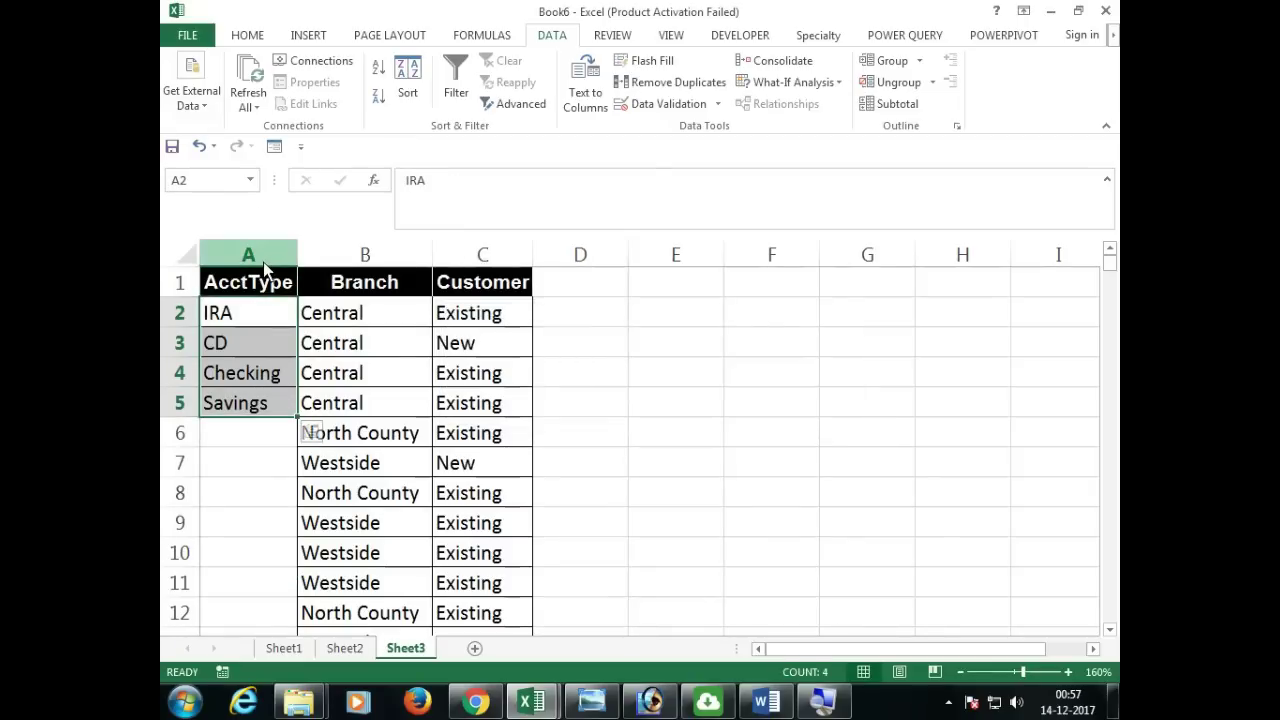
pyautogui.moveTo(250, 313); pyautogui.dragTo(272, 401)
# Remove the duplicates from the copied Branch column only, treating its first row as a header.
pyautogui.click(381, 246)
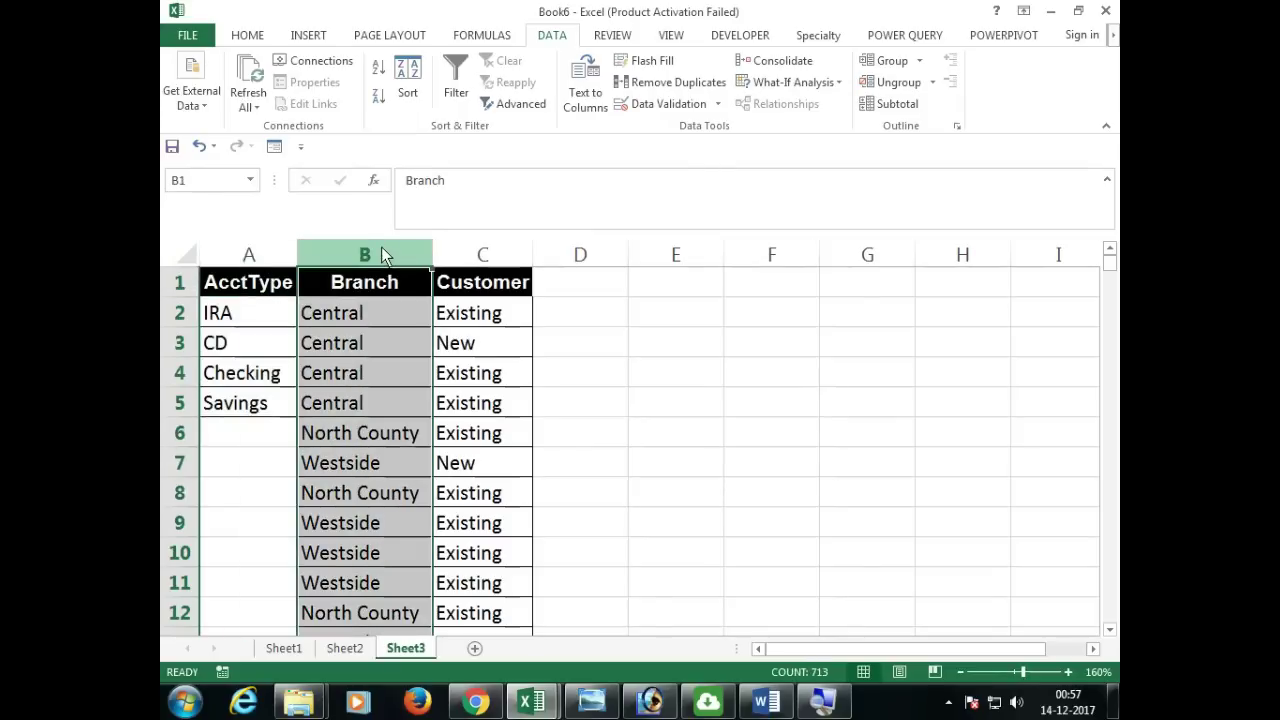
pyautogui.click(665, 82)
pyautogui.click(521, 467)
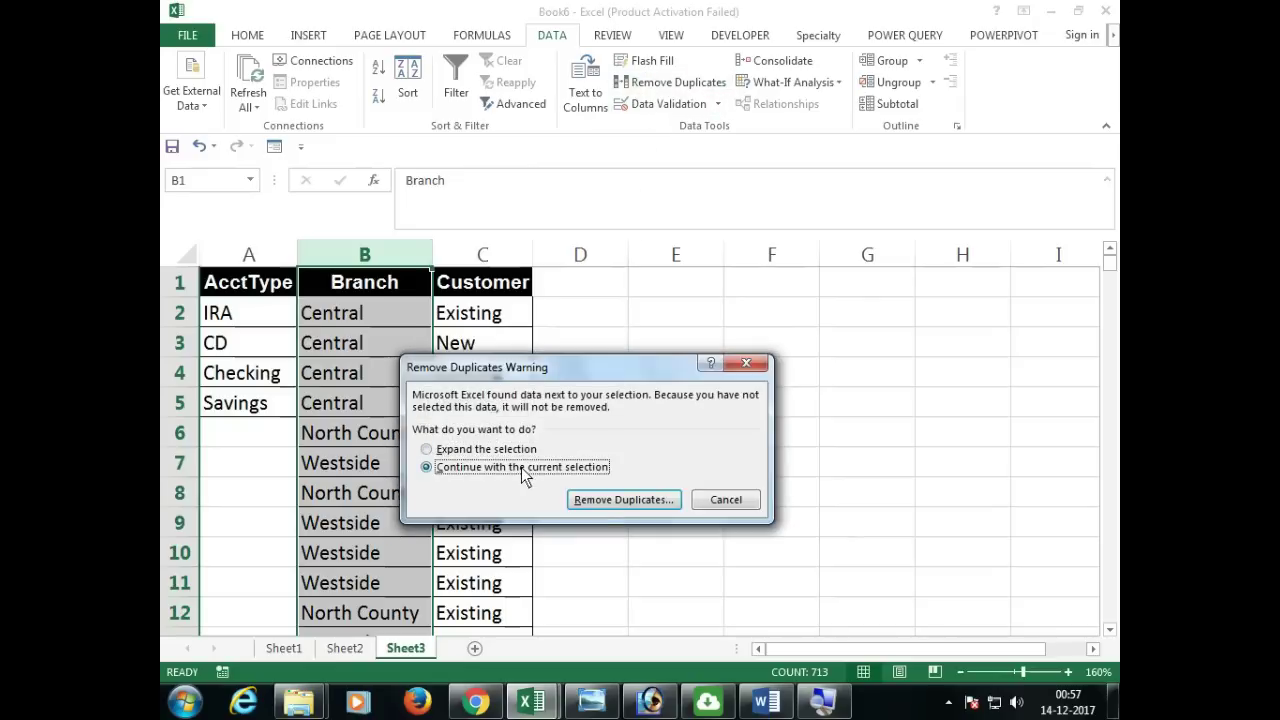
pyautogui.click(607, 505)
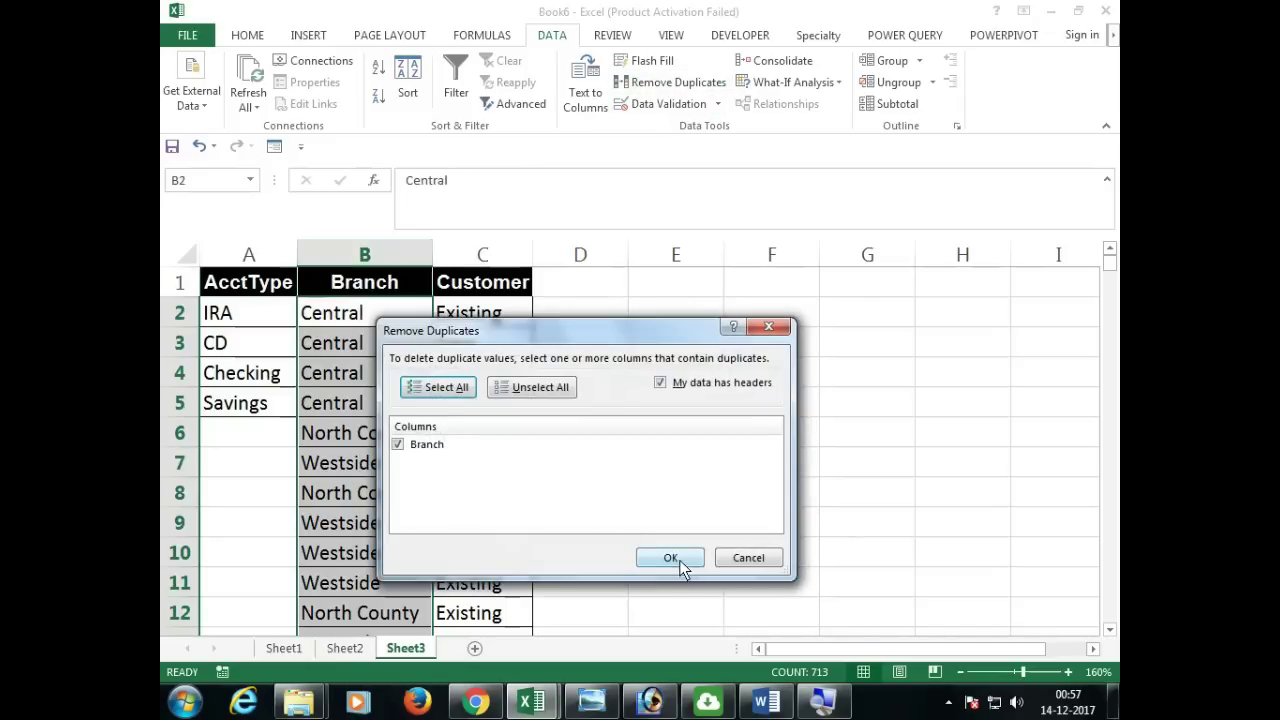
pyautogui.click(676, 559)
pyautogui.click(645, 398)
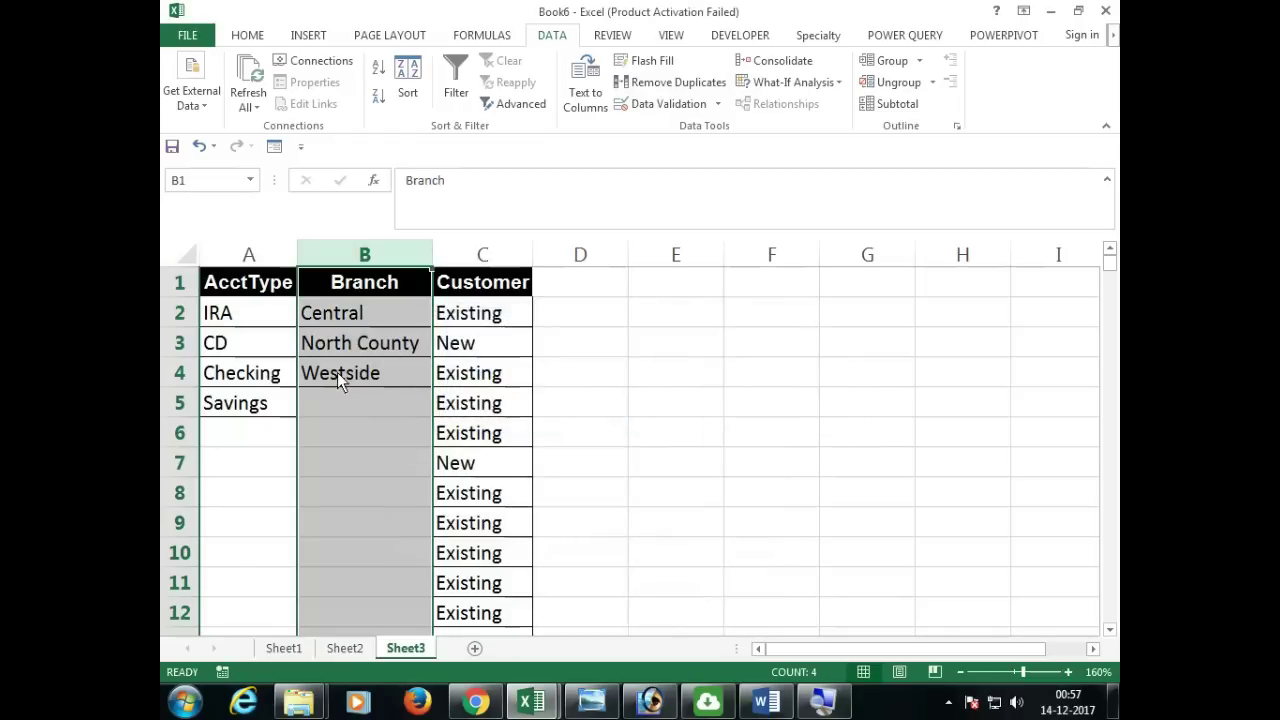
# Remove the duplicates from the copied Customer column only, continuing with the current selection and treating its first row as a header.
pyautogui.click(484, 256)
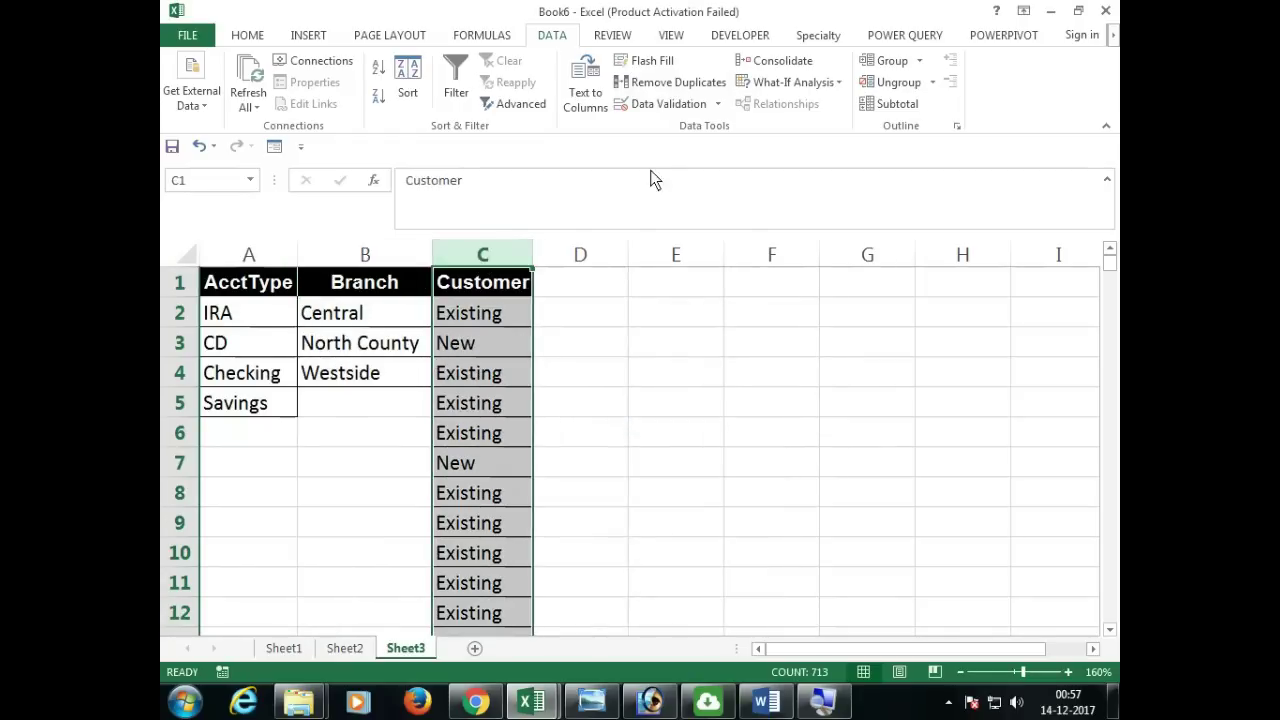
pyautogui.click(645, 83)
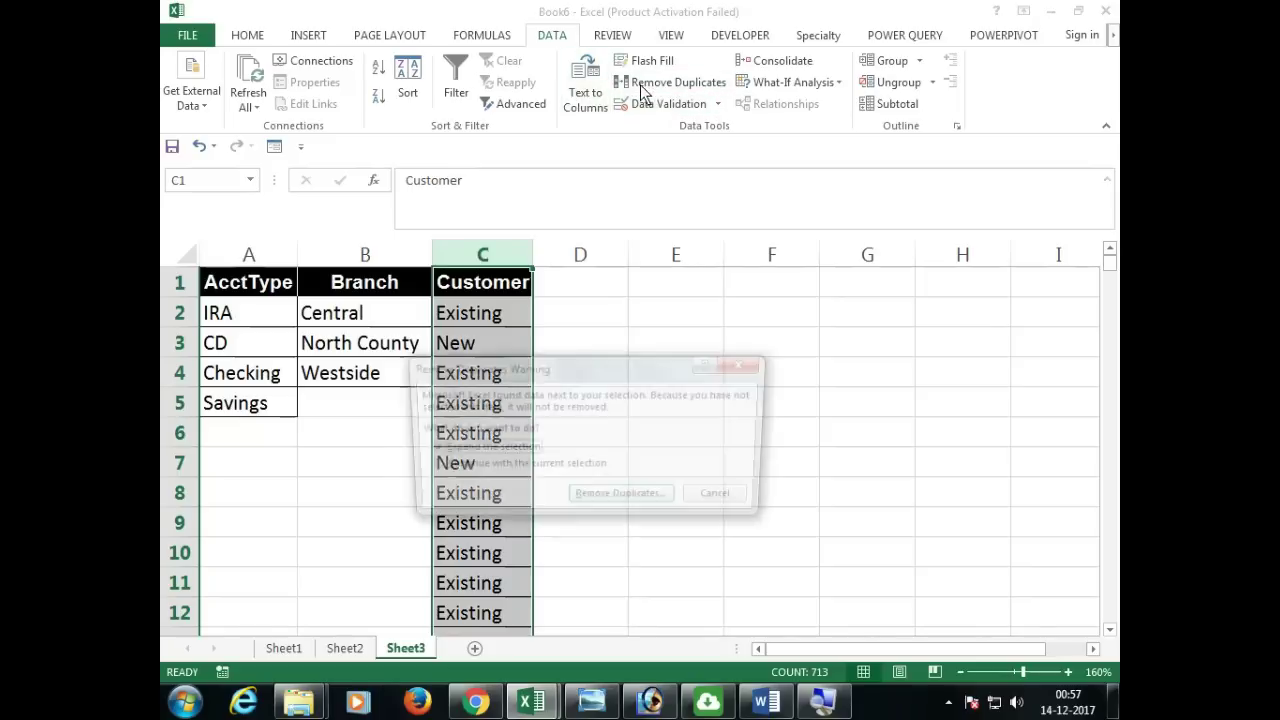
pyautogui.click(562, 468)
pyautogui.click(592, 500)
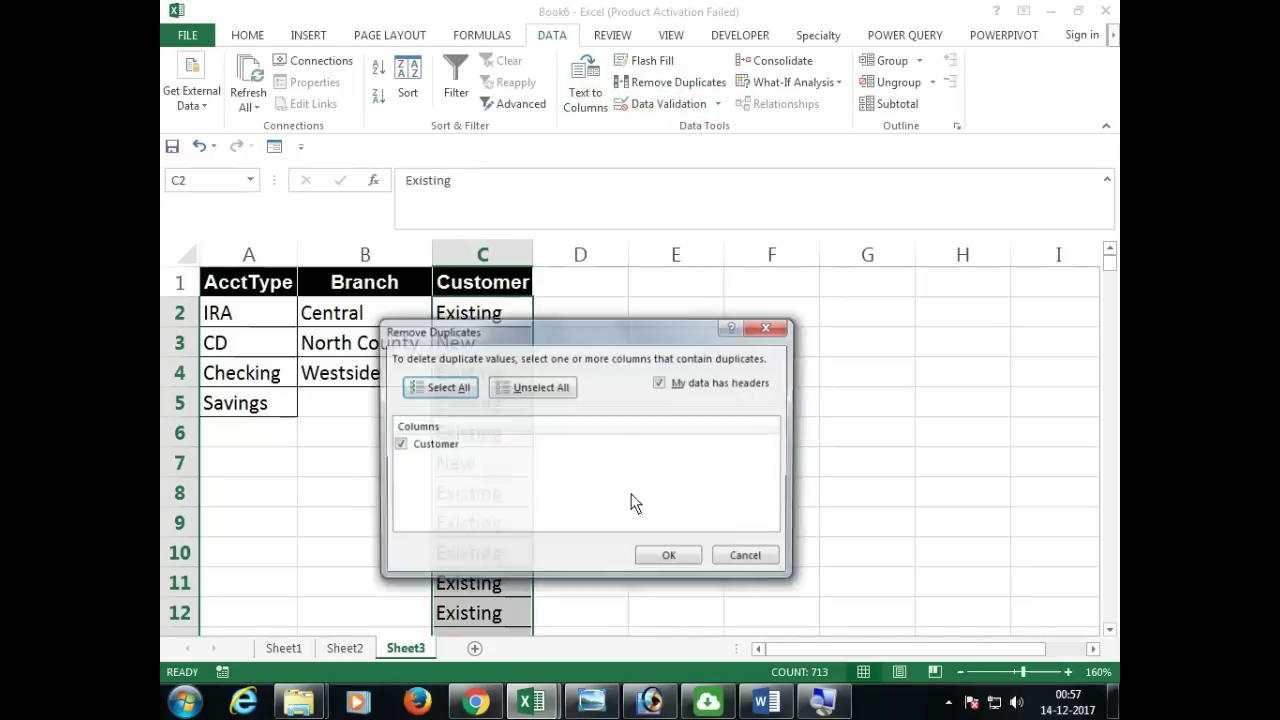
pyautogui.click(666, 556)
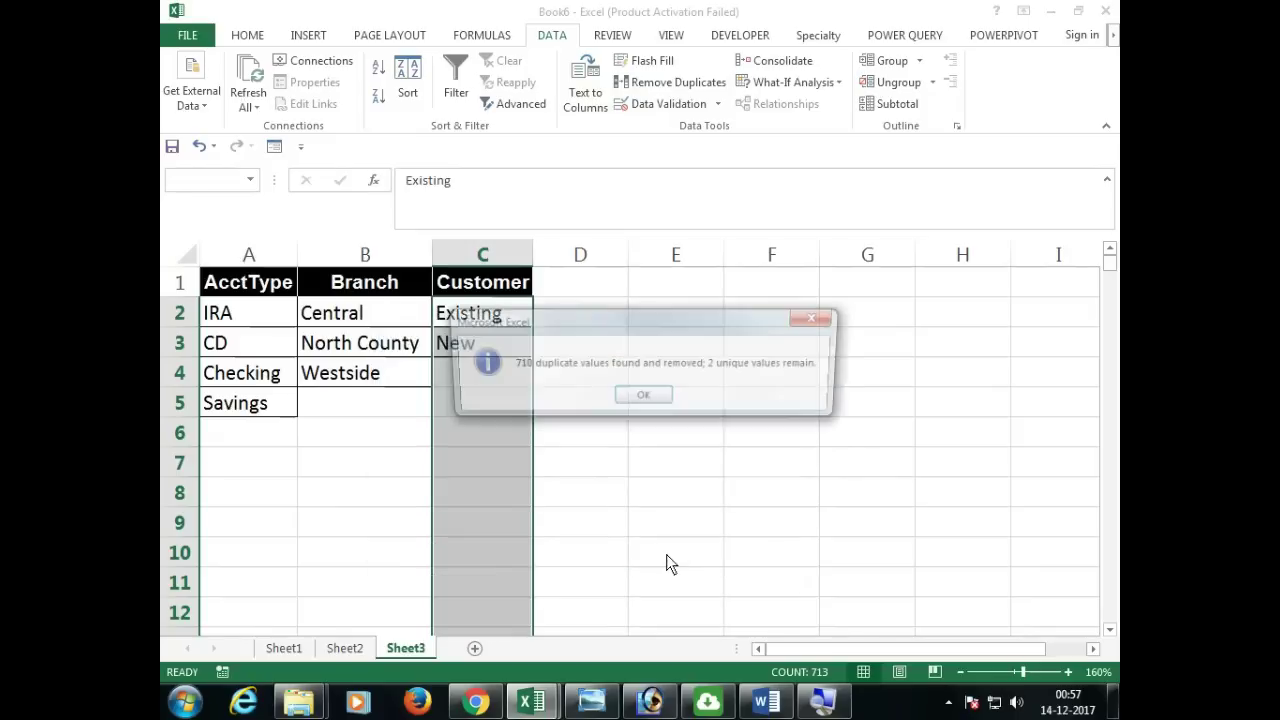
pyautogui.click(643, 397)
pyautogui.moveTo(480, 313); pyautogui.dragTo(246, 414)
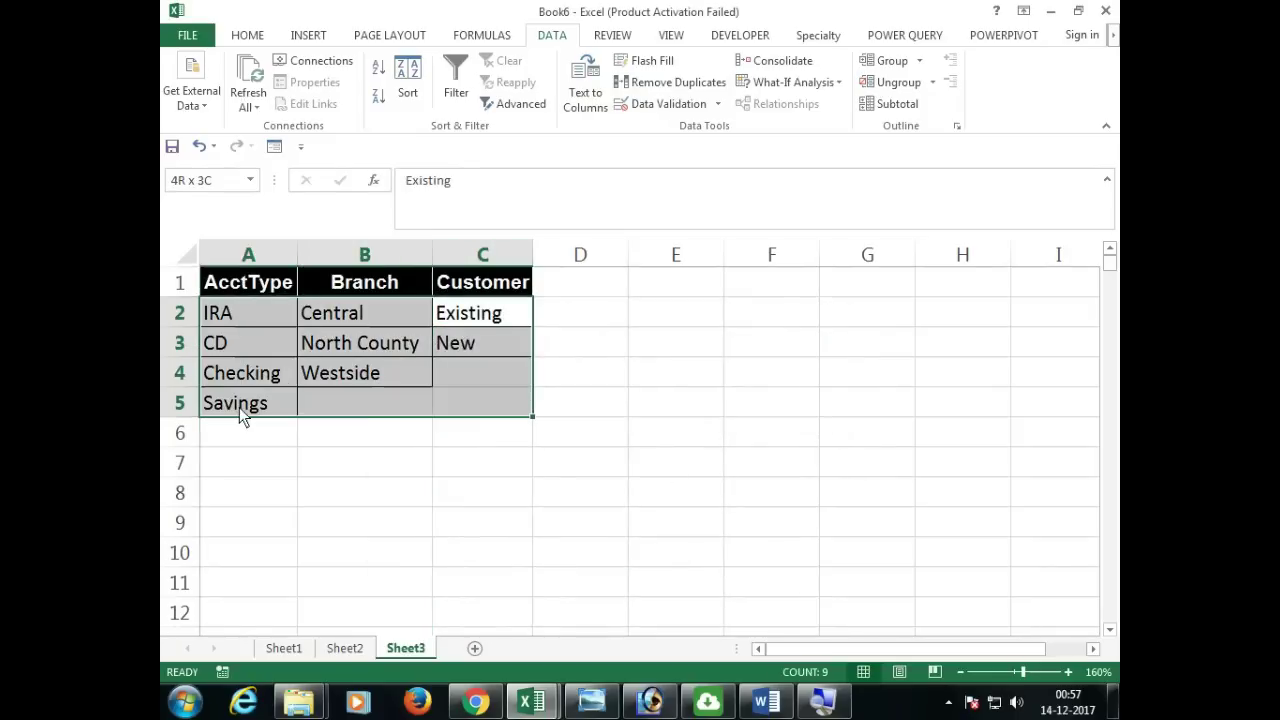
pyautogui.click(474, 410)
# Copy the AcctType, Branch and Customer headers in A1:C1, paste them transposed at E2 and autofit column E.
pyautogui.moveTo(290, 284); pyautogui.dragTo(505, 288)
pyautogui.hotkey('ctrl', 'c')
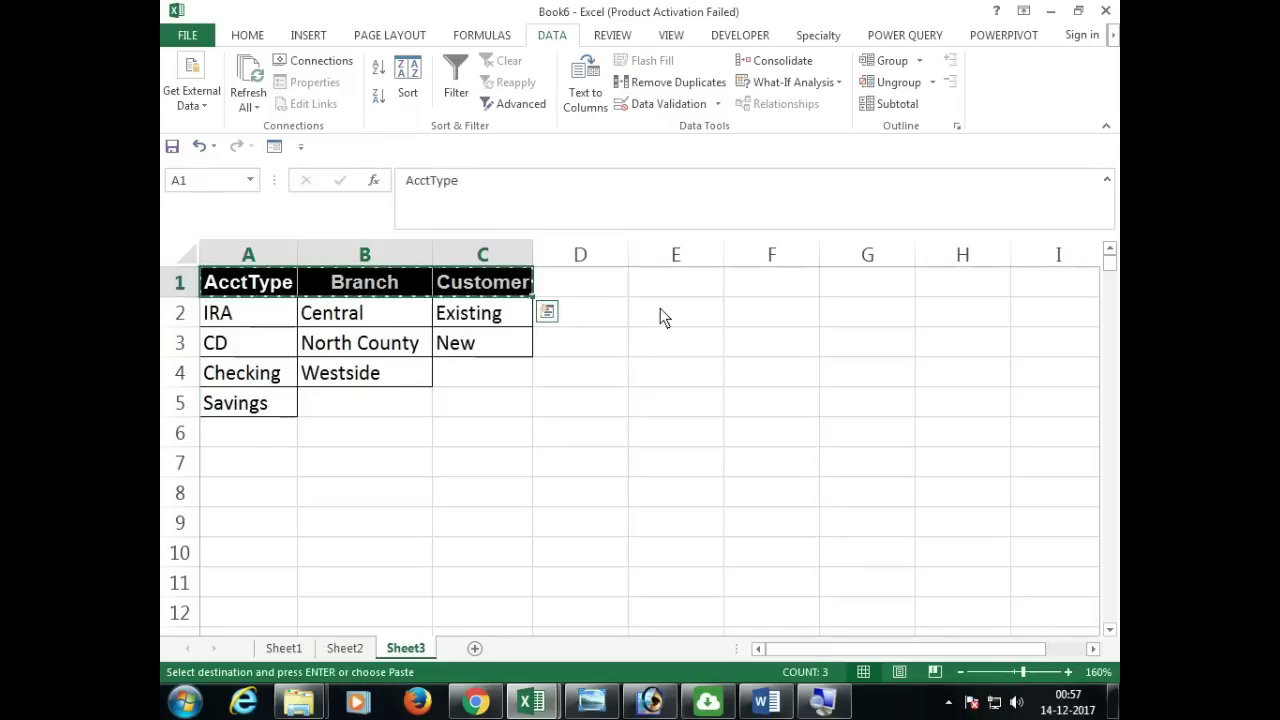
pyautogui.click(649, 313)
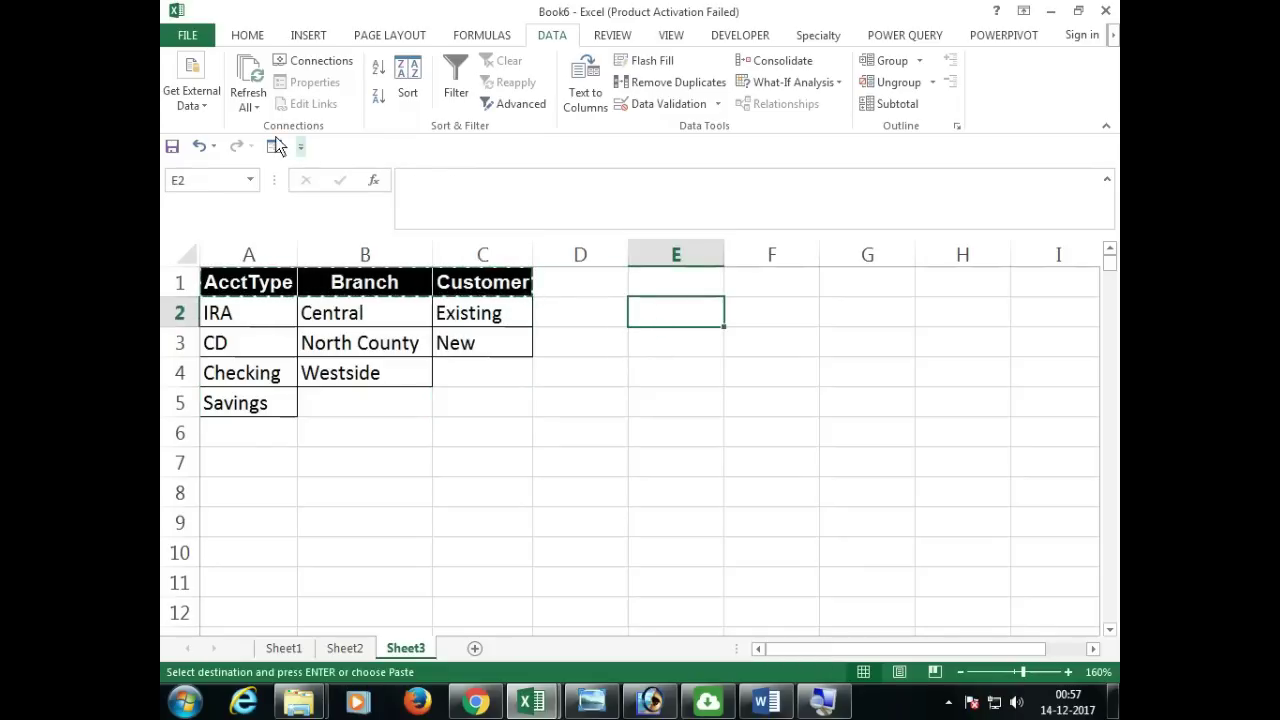
pyautogui.click(240, 38)
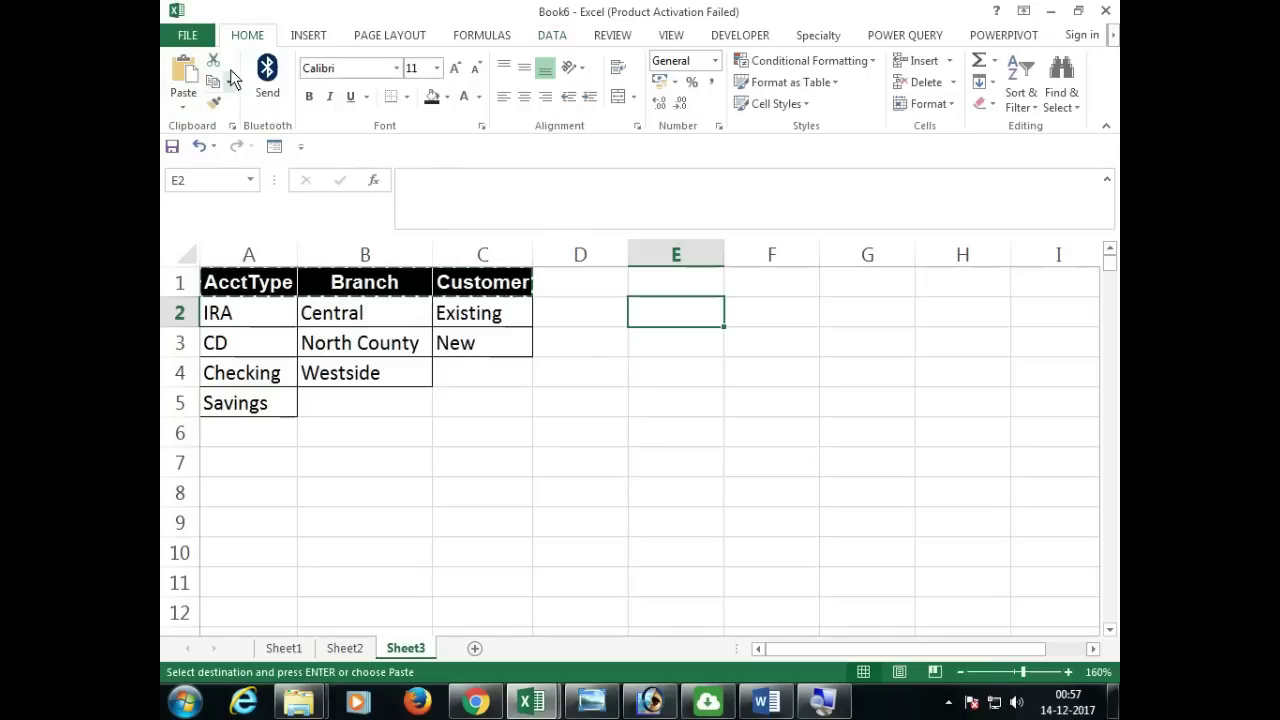
pyautogui.click(183, 104)
pyautogui.click(241, 183)
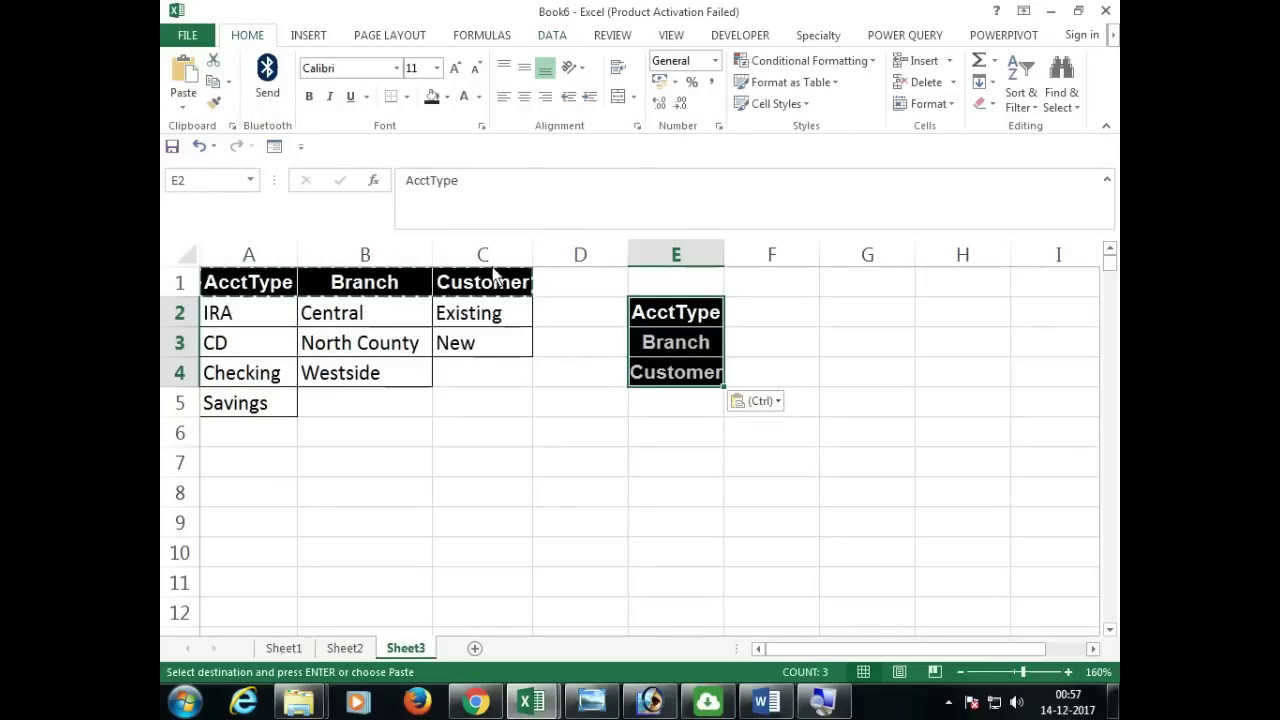
pyautogui.doubleClick(724, 254)
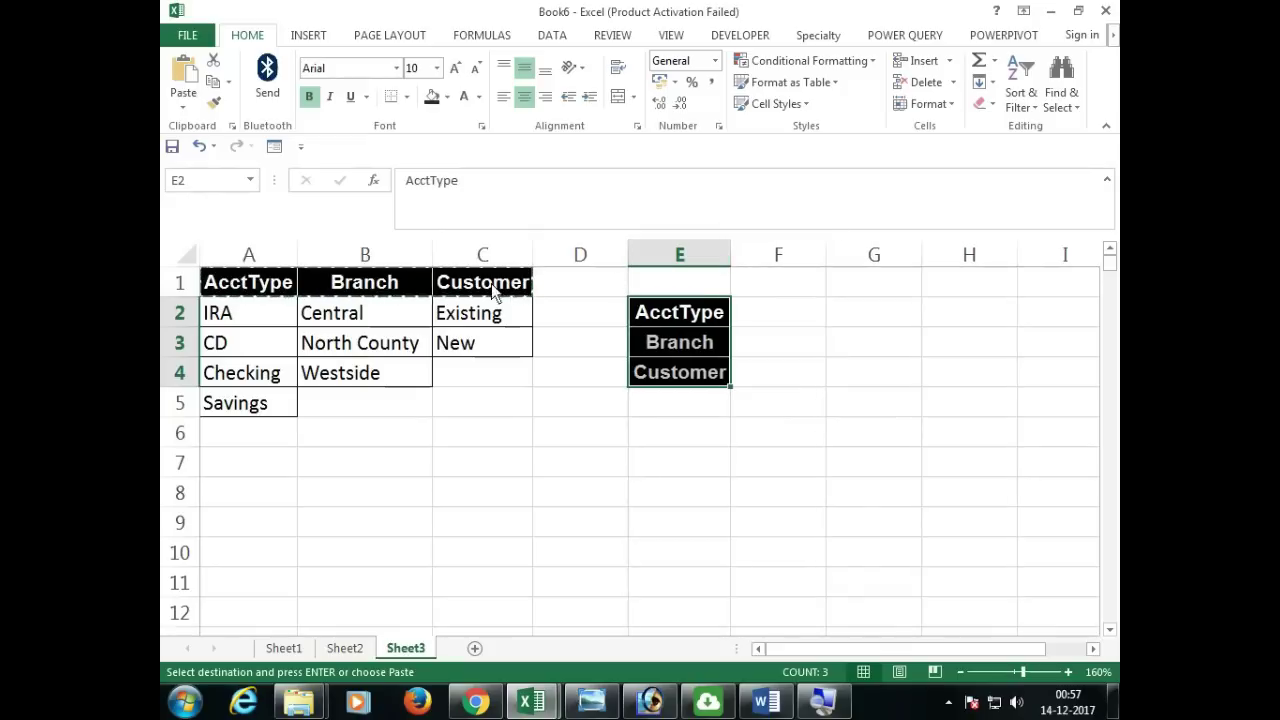
# Merge and center E1:F1 with the title SELECT DATA, and left-align the labels in E2:E4.
pyautogui.click(786, 322)
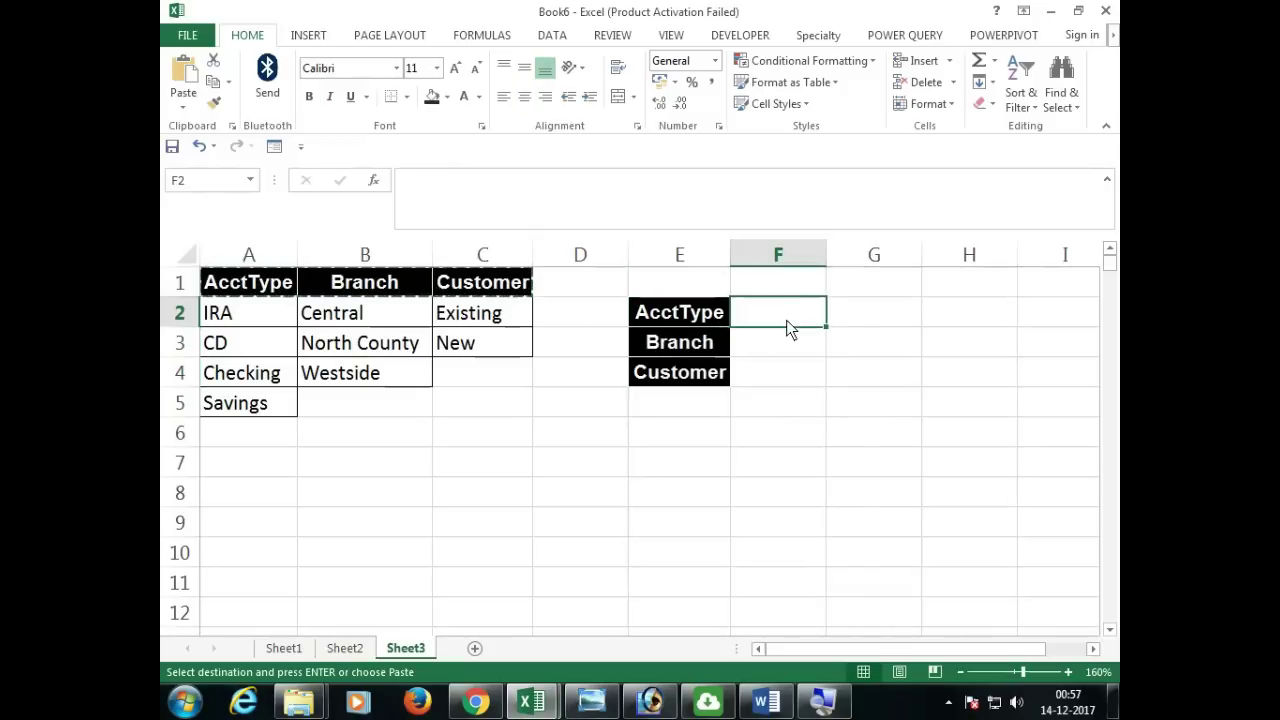
pyautogui.click(703, 287)
pyautogui.moveTo(703, 287); pyautogui.dragTo(760, 280)
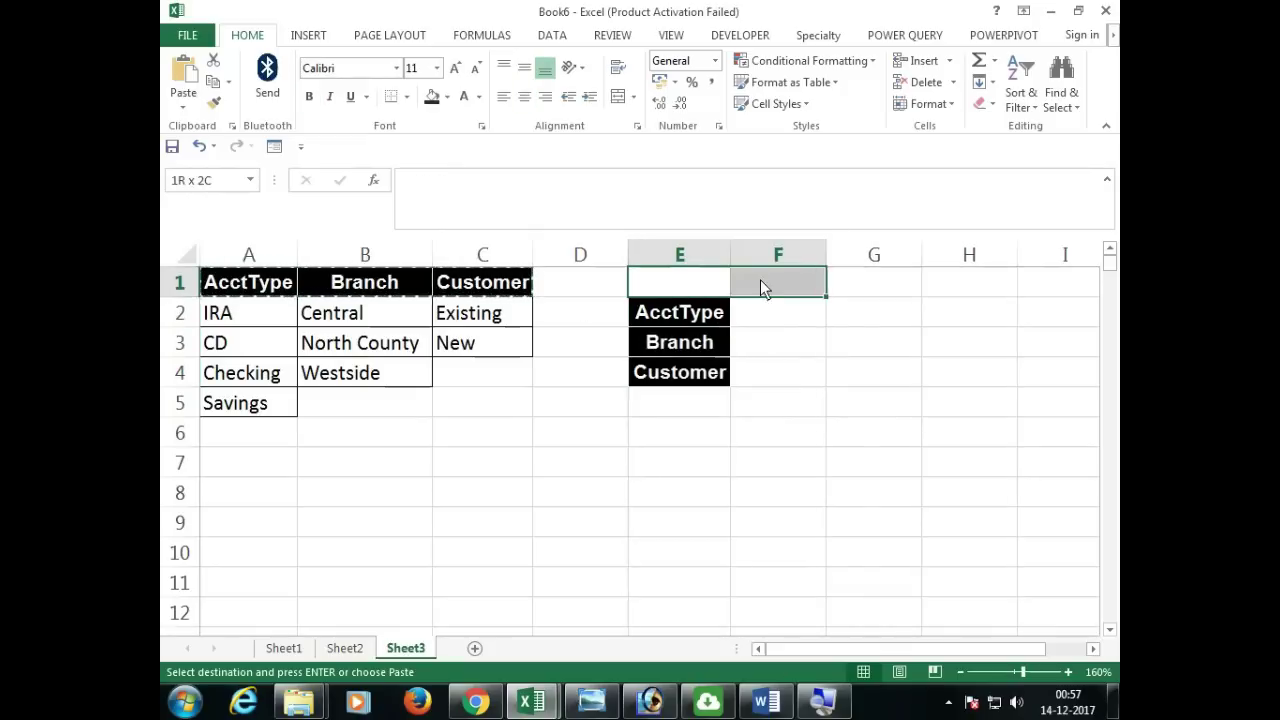
pyautogui.click(617, 96)
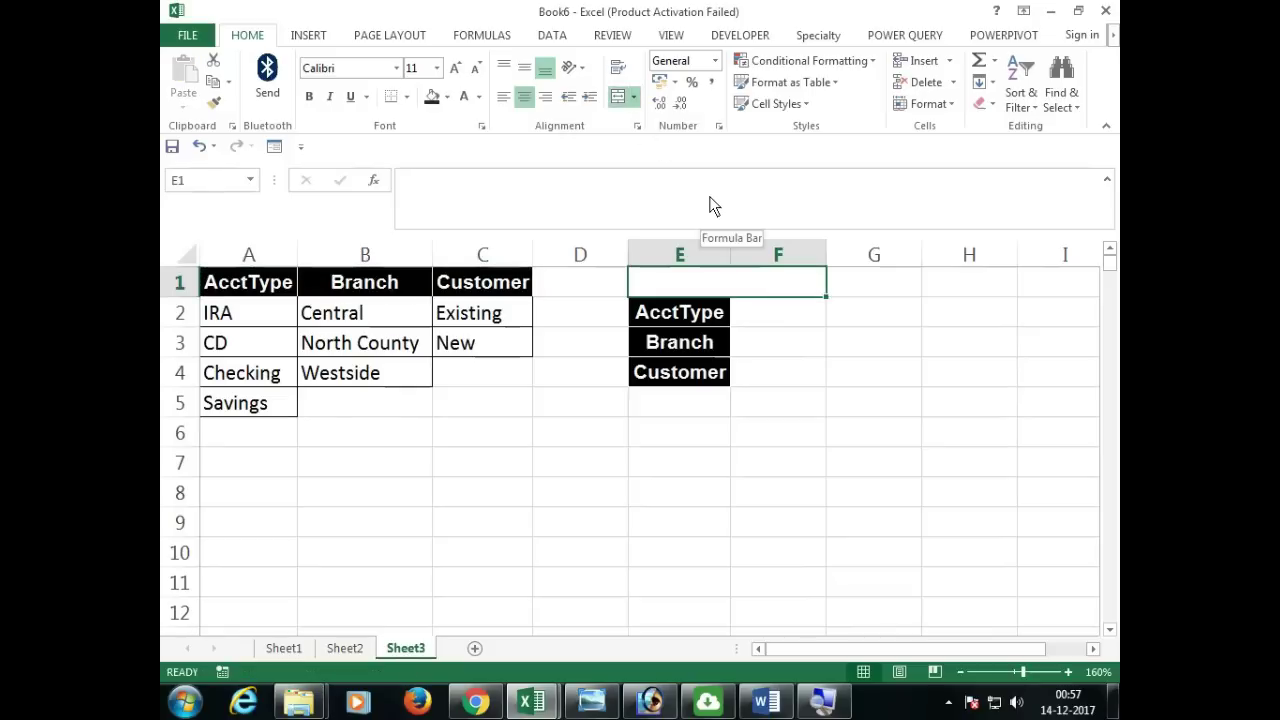
pyautogui.write('SEL')
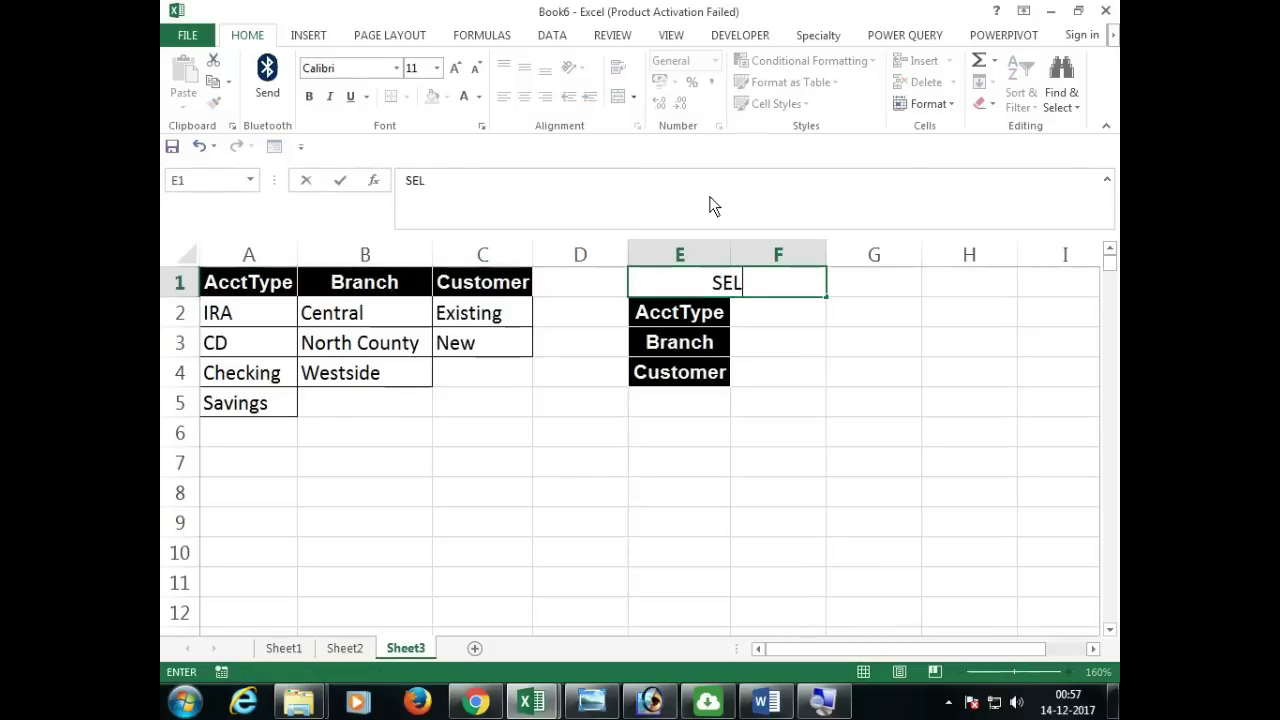
pyautogui.write('ECT DATA')
pyautogui.press('Return')
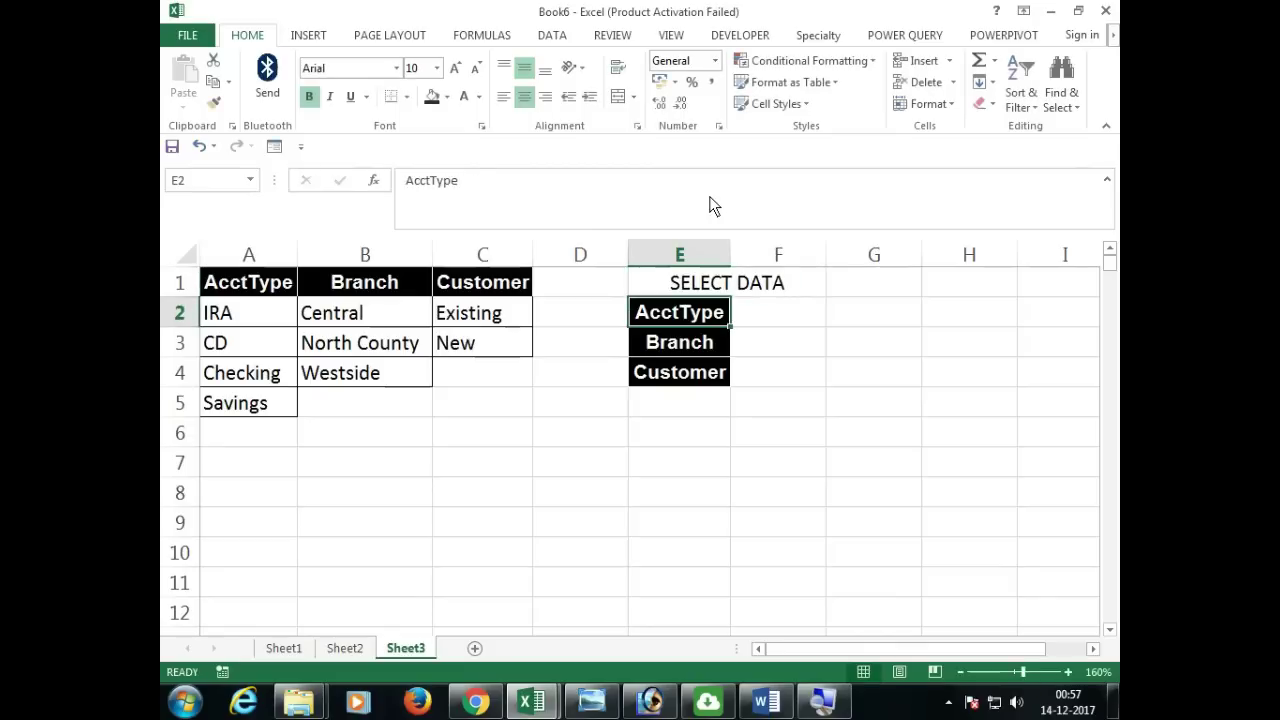
pyautogui.hotkey('shift', 'Down')
pyautogui.hotkey('shift', 'Down')
# Add list data validation to the AcctType cell F2 with source =$A$2:$A$5 and check its dropdown.
pyautogui.click(769, 318)
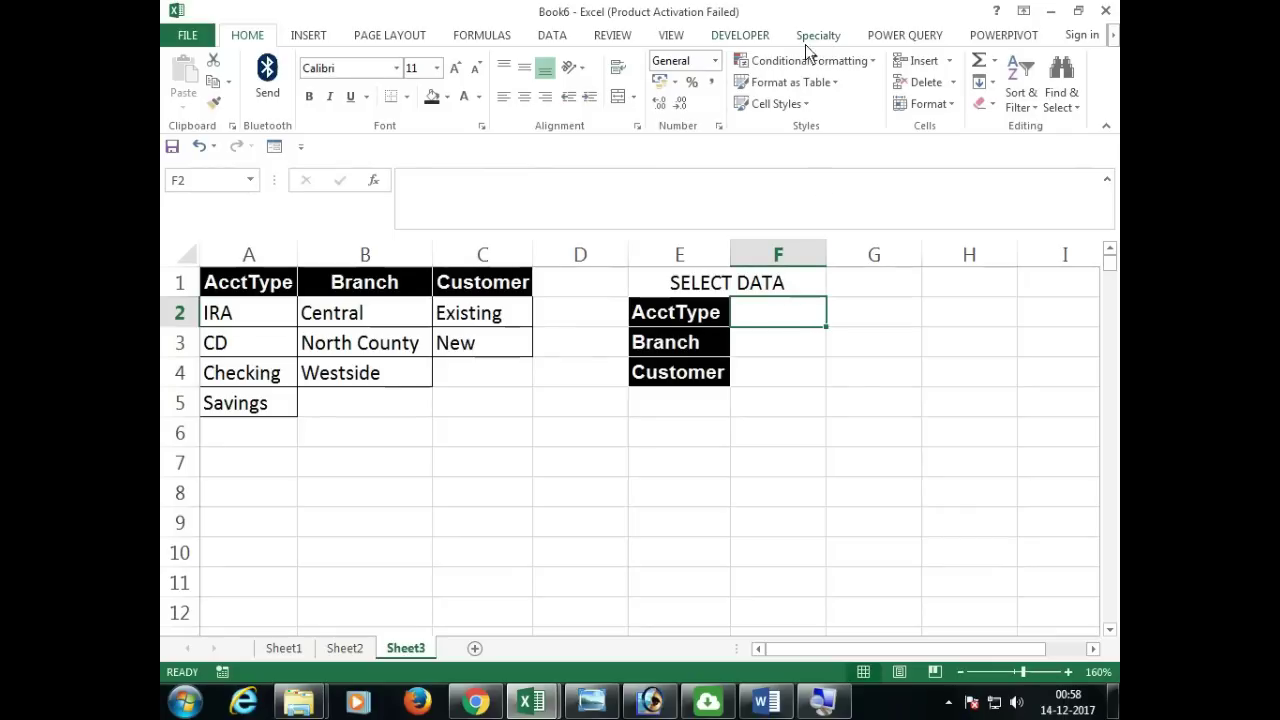
pyautogui.click(548, 38)
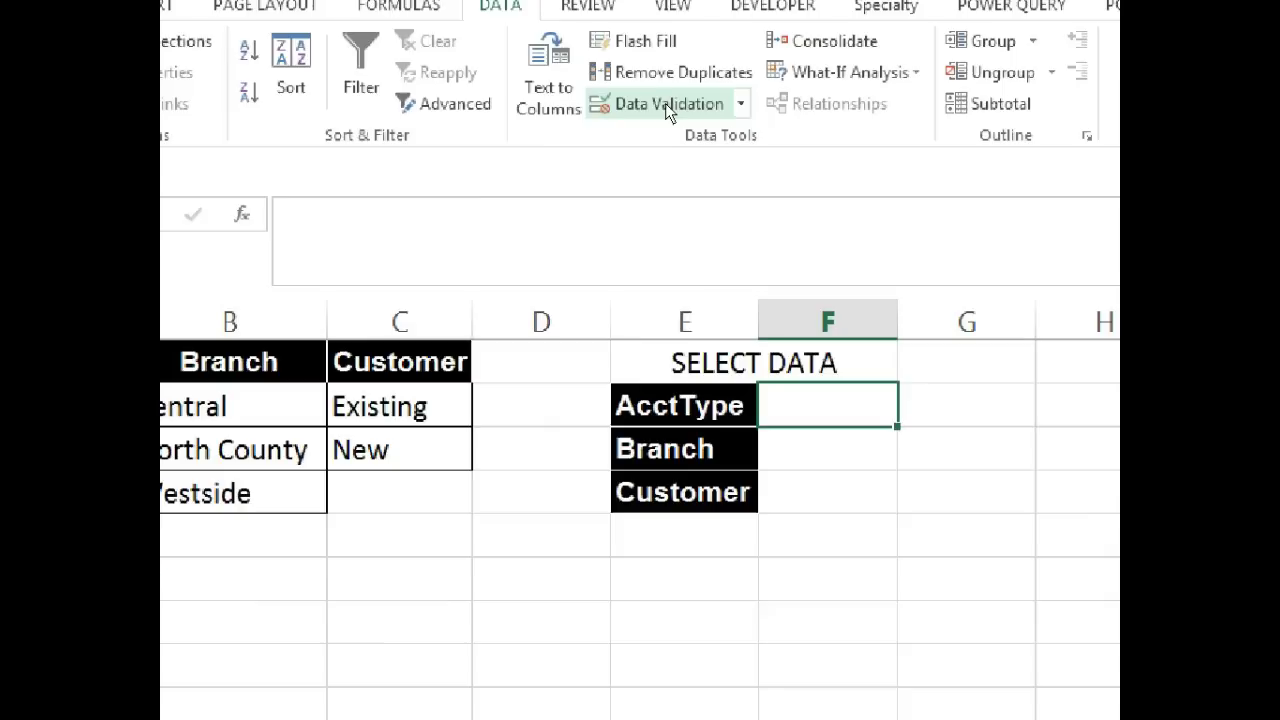
pyautogui.click(665, 103)
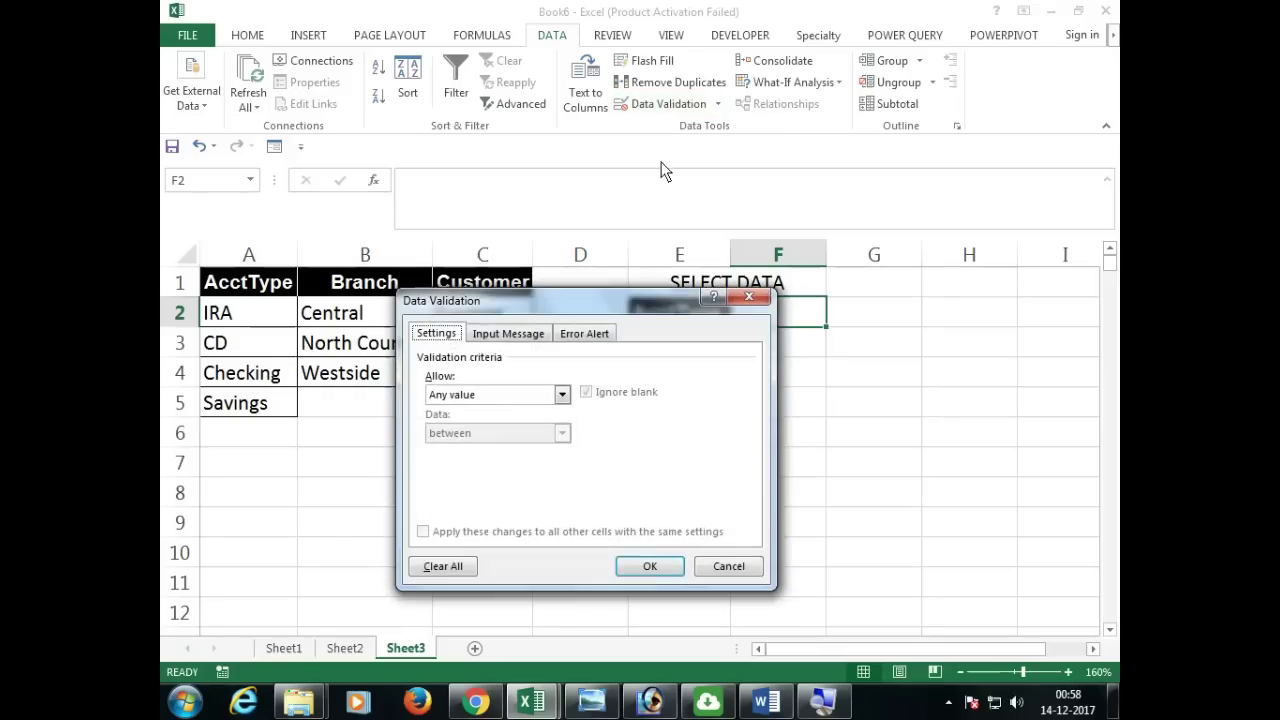
pyautogui.click(494, 396)
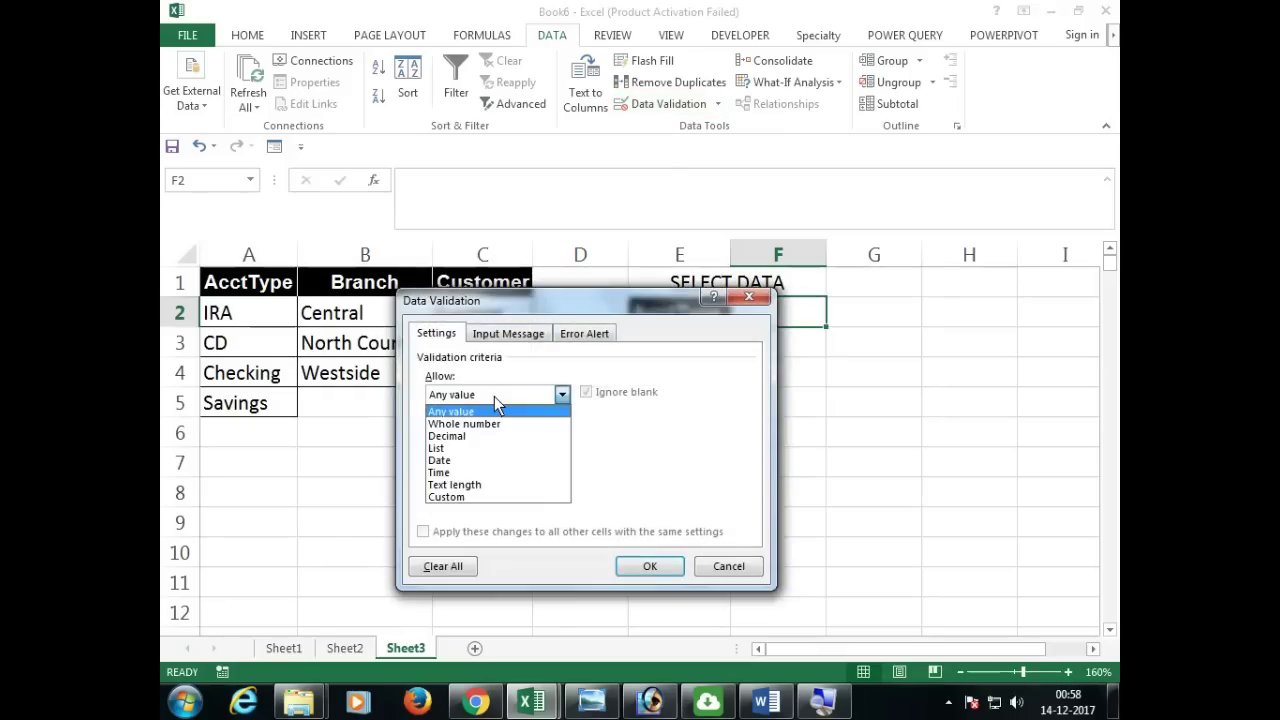
pyautogui.click(466, 449)
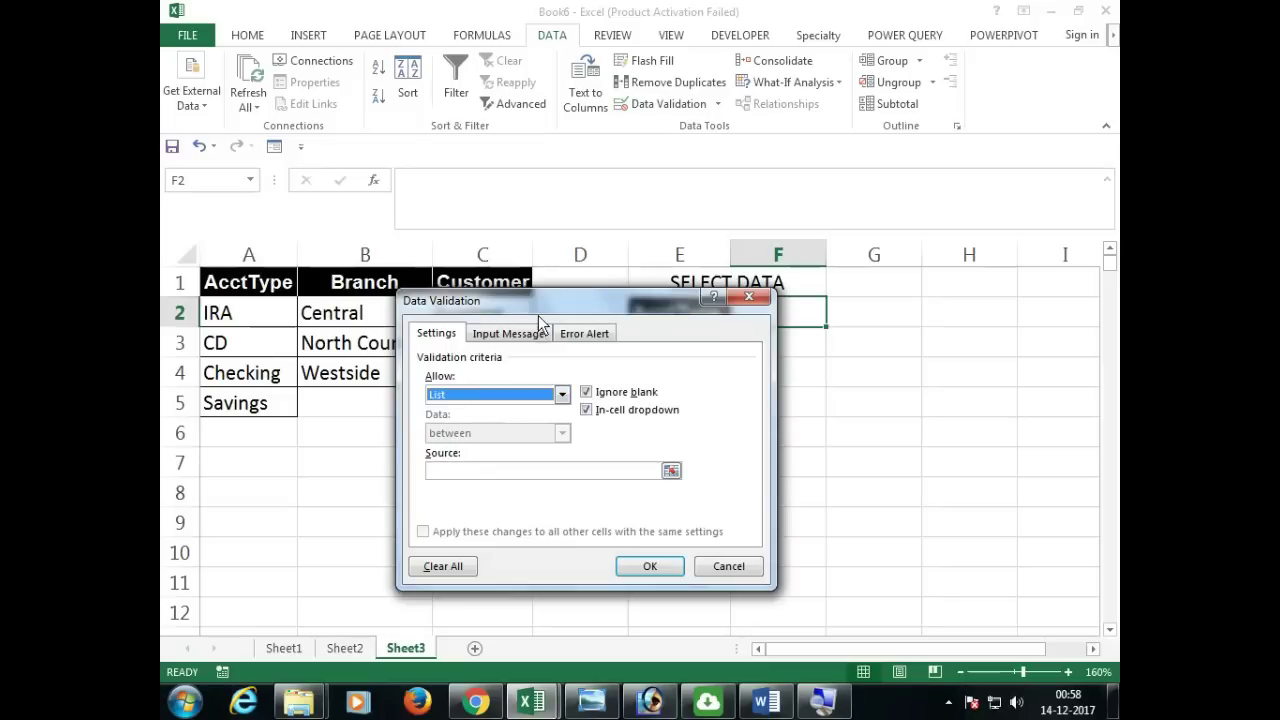
pyautogui.moveTo(555, 298); pyautogui.dragTo(695, 274)
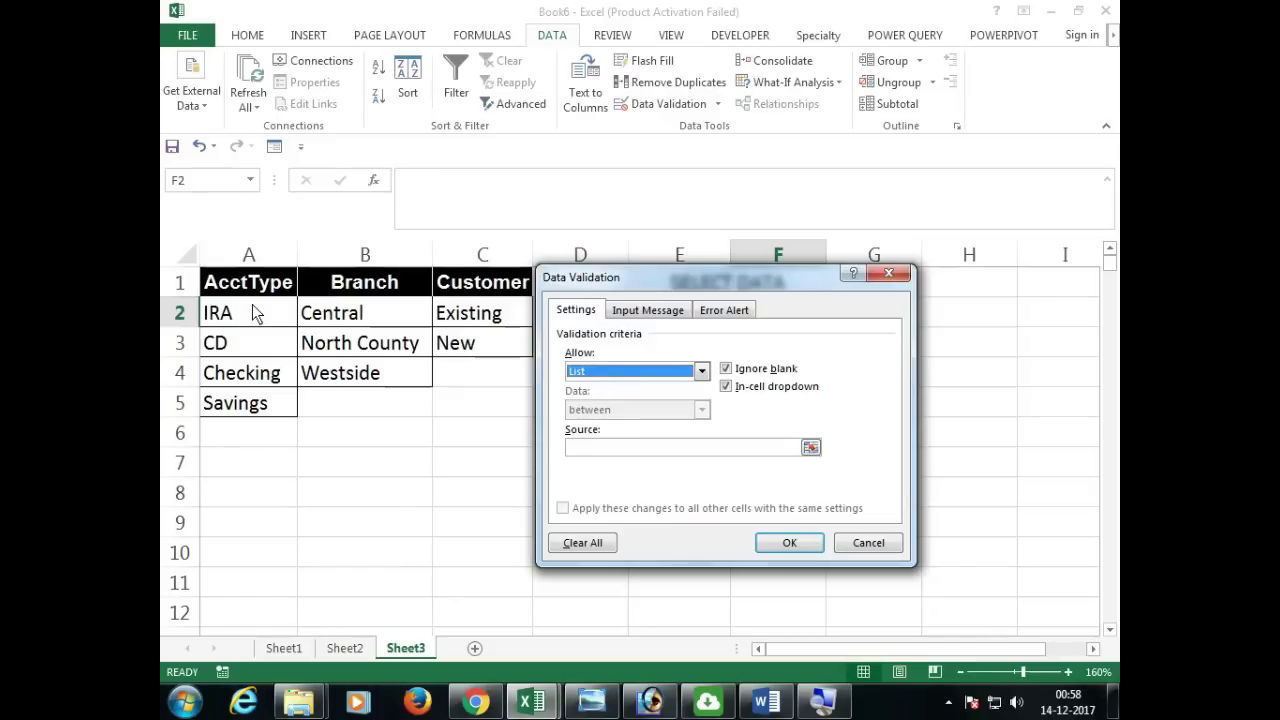
pyautogui.click(622, 446)
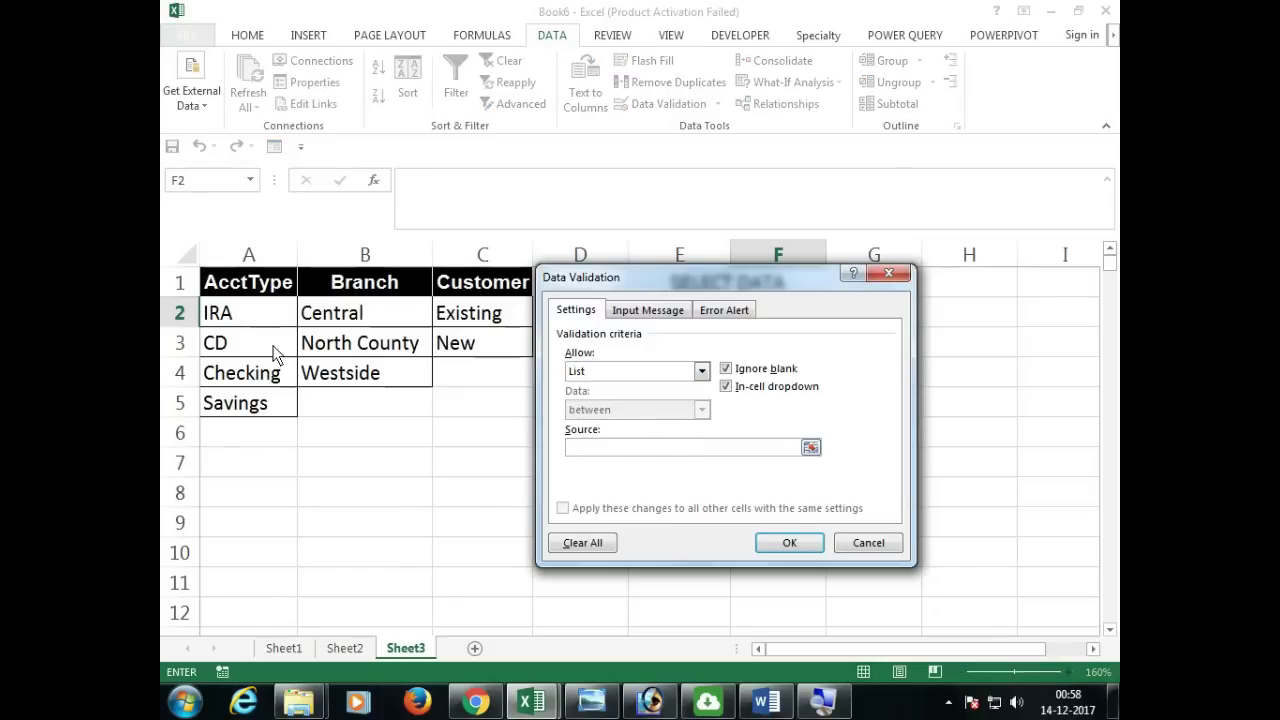
pyautogui.moveTo(258, 318); pyautogui.dragTo(251, 410)
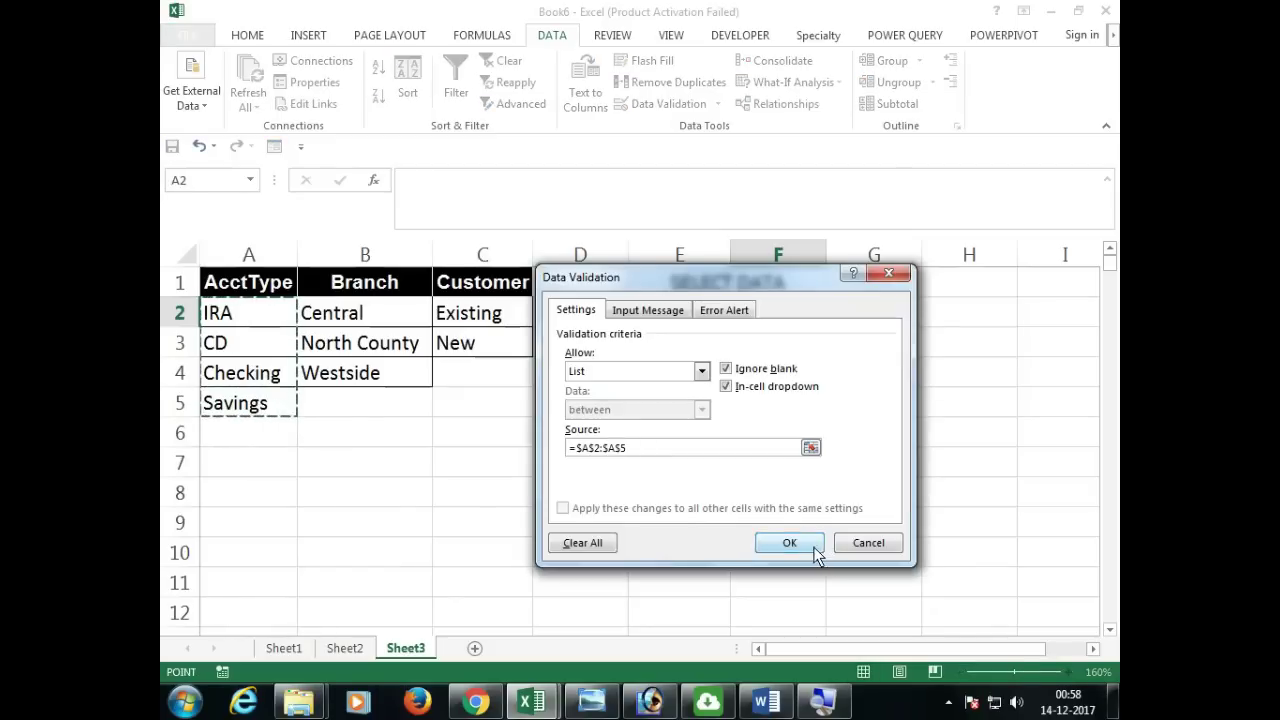
pyautogui.click(800, 545)
pyautogui.click(835, 319)
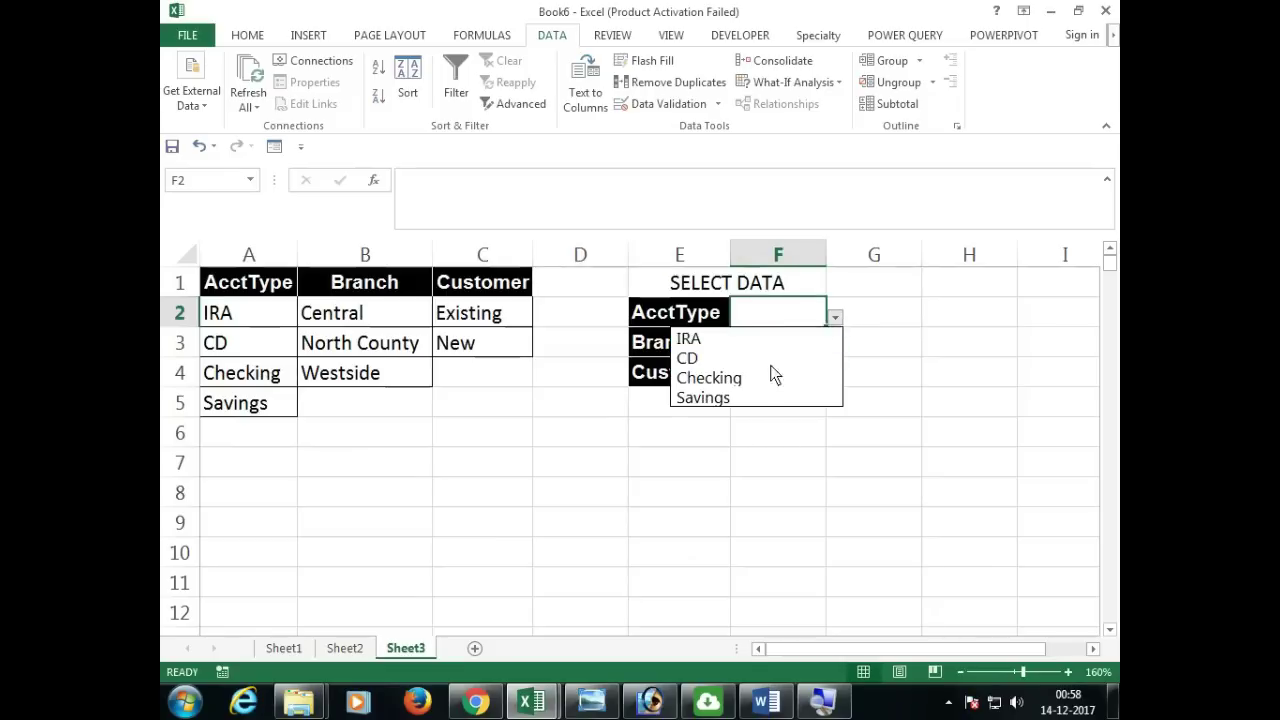
pyautogui.click(873, 355)
# Add list data validation to the Branch cell F3, using the branch names in B2:B4 as the source.
pyautogui.click(780, 350)
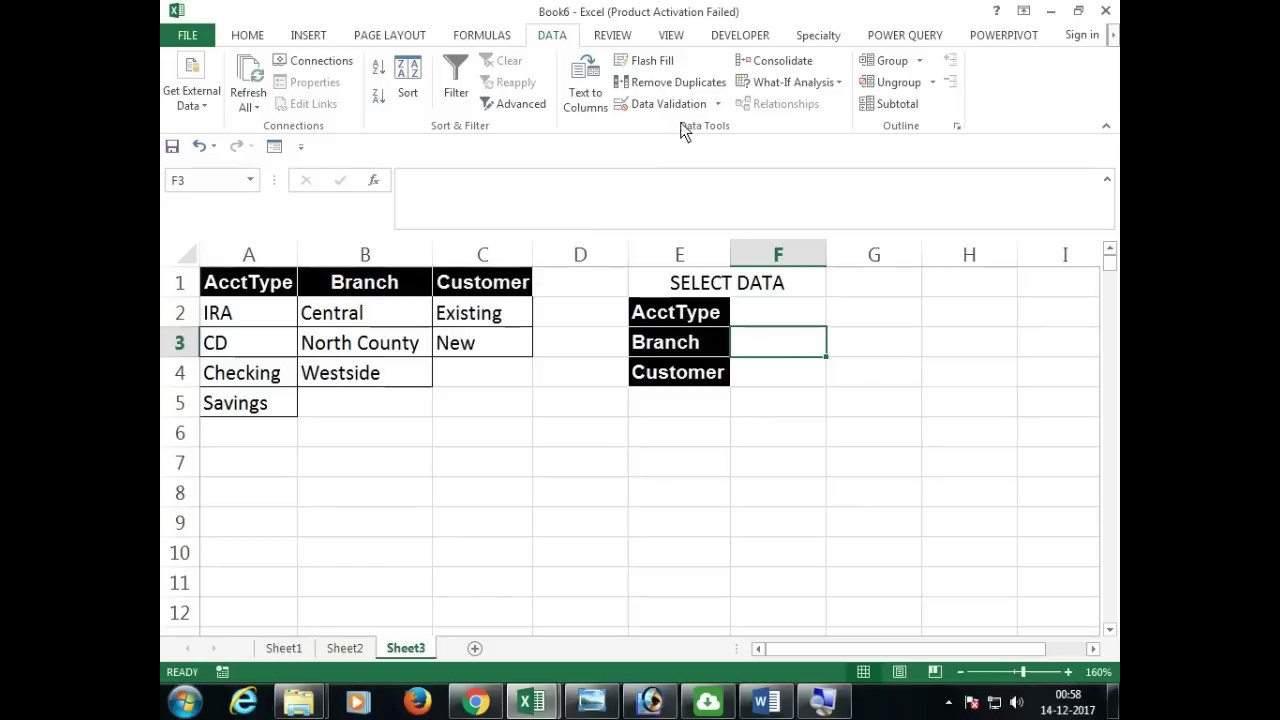
pyautogui.click(660, 104)
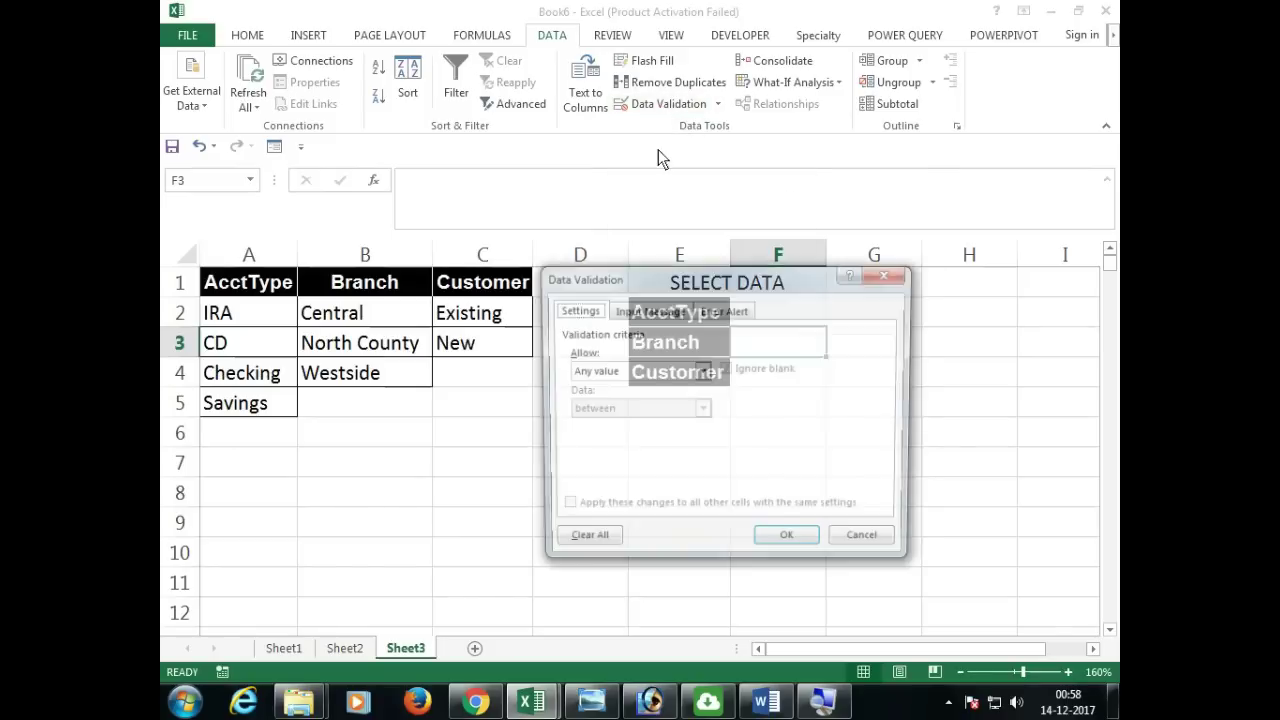
pyautogui.click(617, 375)
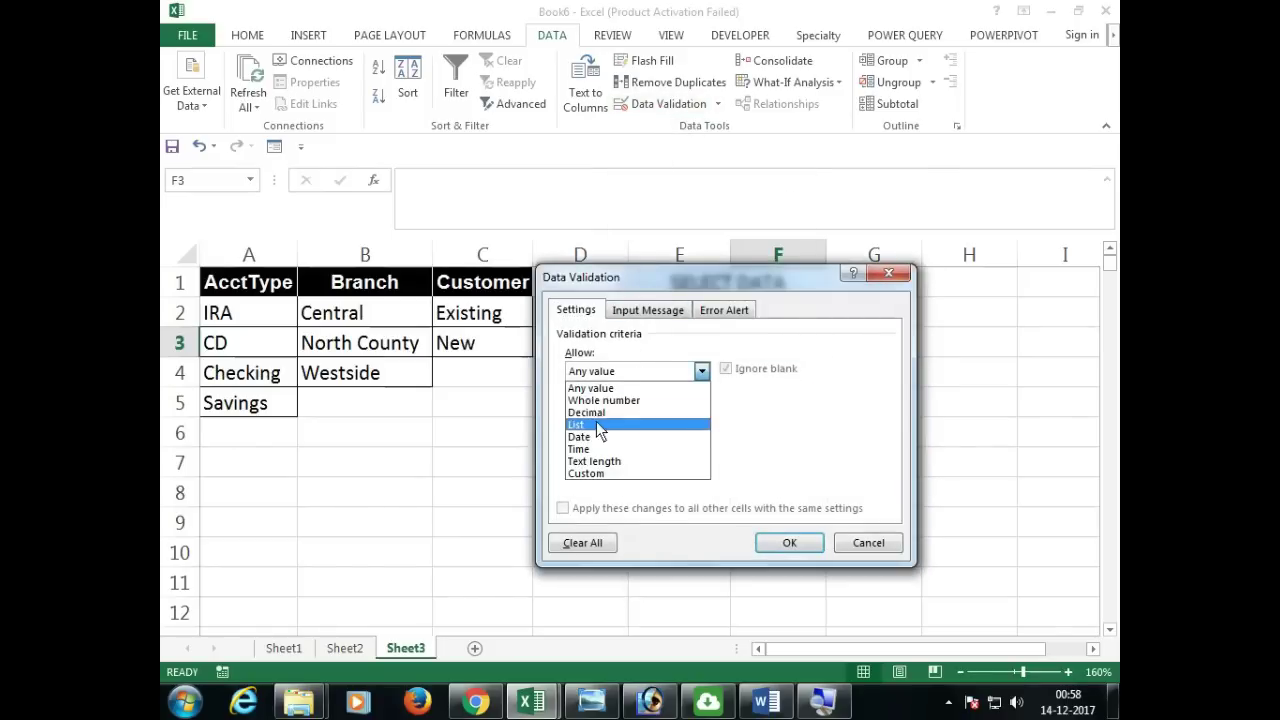
pyautogui.click(596, 421)
pyautogui.click(596, 446)
pyautogui.moveTo(372, 325); pyautogui.dragTo(428, 392)
pyautogui.click(789, 543)
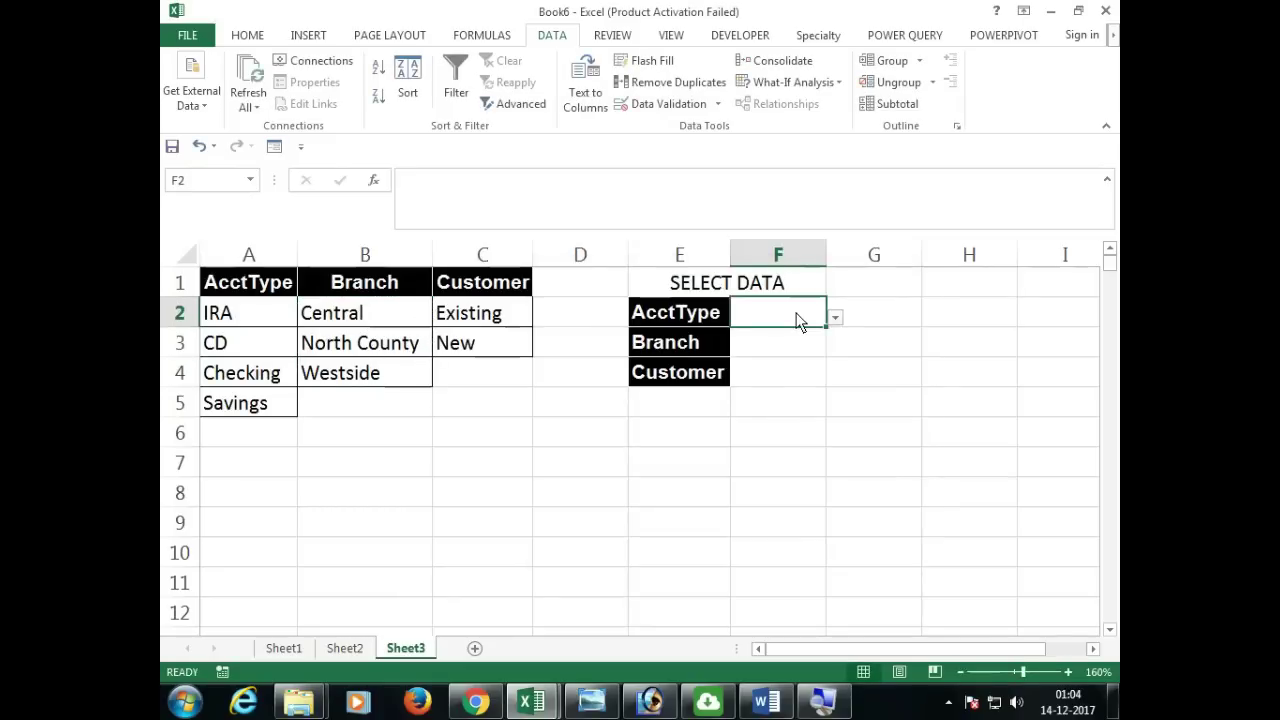
# Try the F2 and F3 dropdowns, picking IRA as the AcctType and Central as the Branch.
pyautogui.click(835, 317)
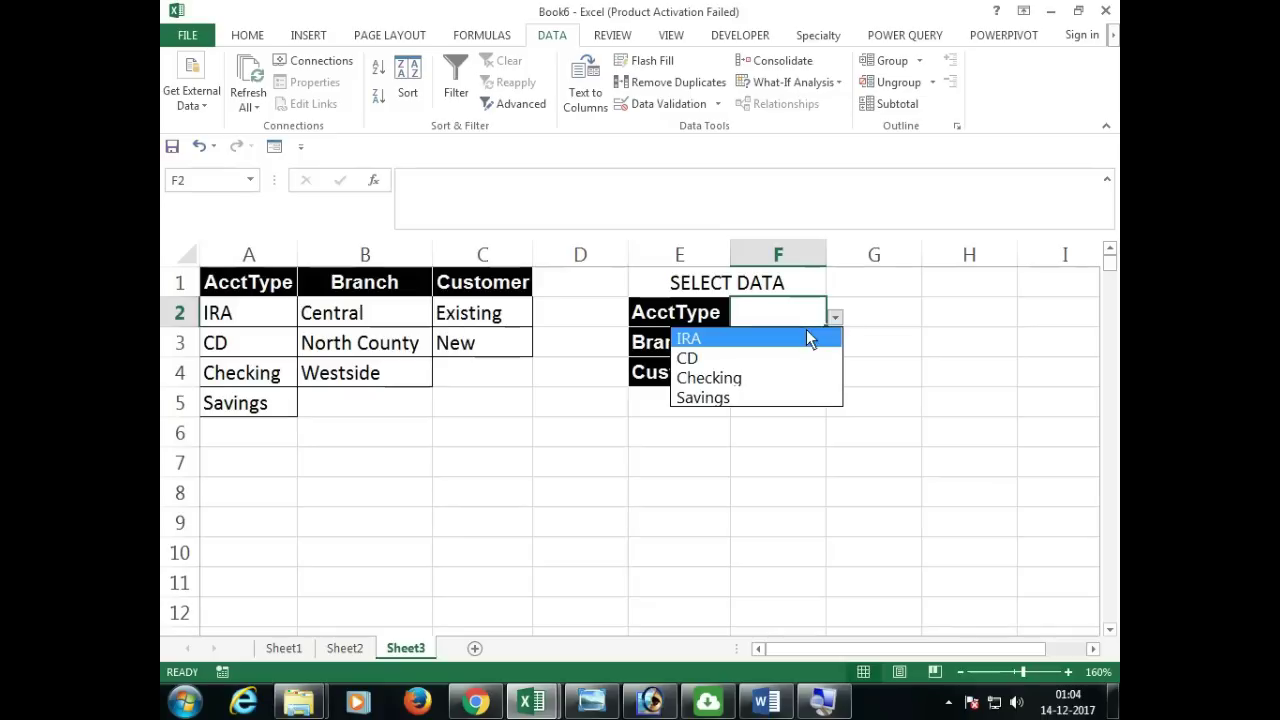
pyautogui.click(803, 336)
pyautogui.click(808, 340)
pyautogui.click(835, 347)
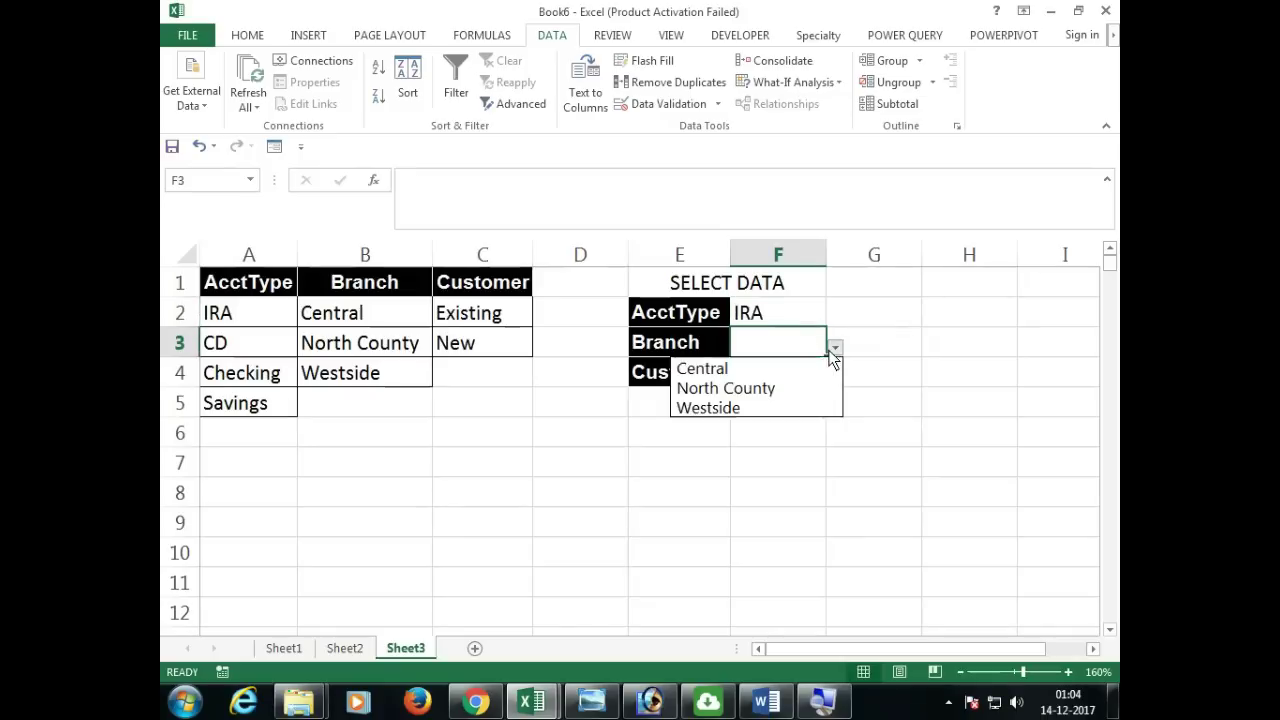
pyautogui.click(760, 371)
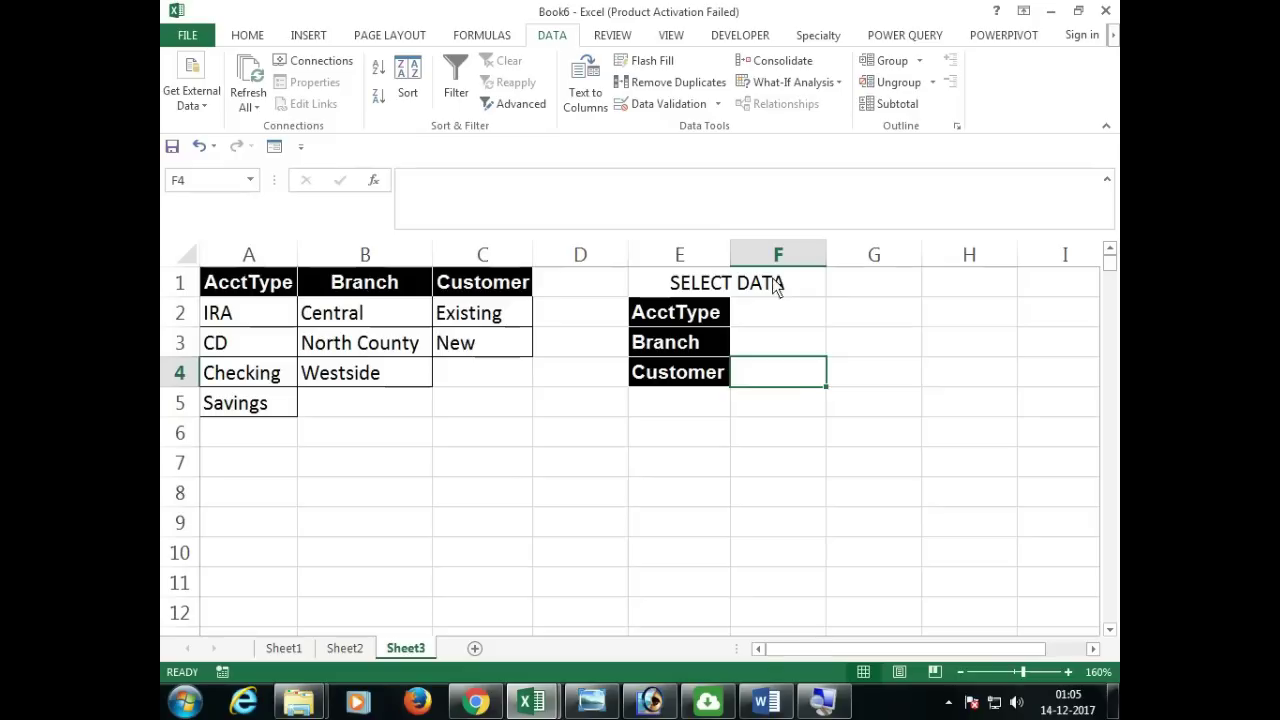
# Add list data validation to the Customer cell F4 with source =$C$2:$C$3.
pyautogui.click(662, 104)
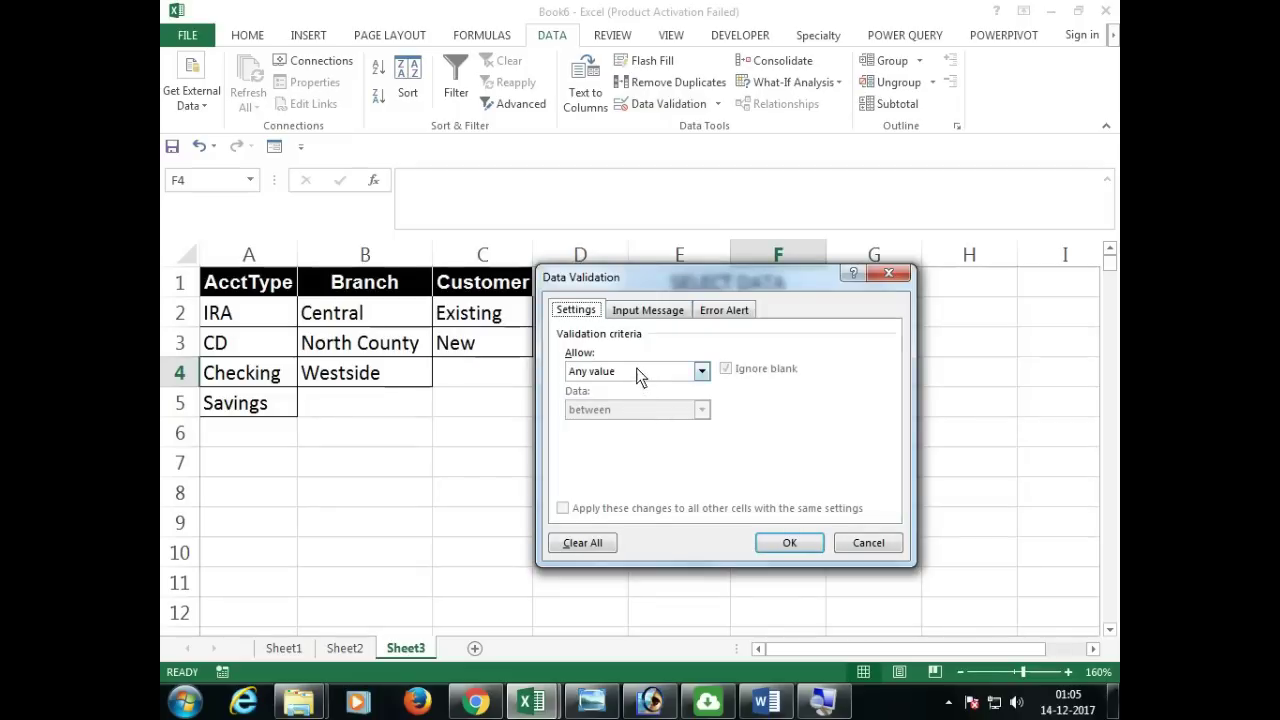
pyautogui.click(640, 374)
pyautogui.click(625, 422)
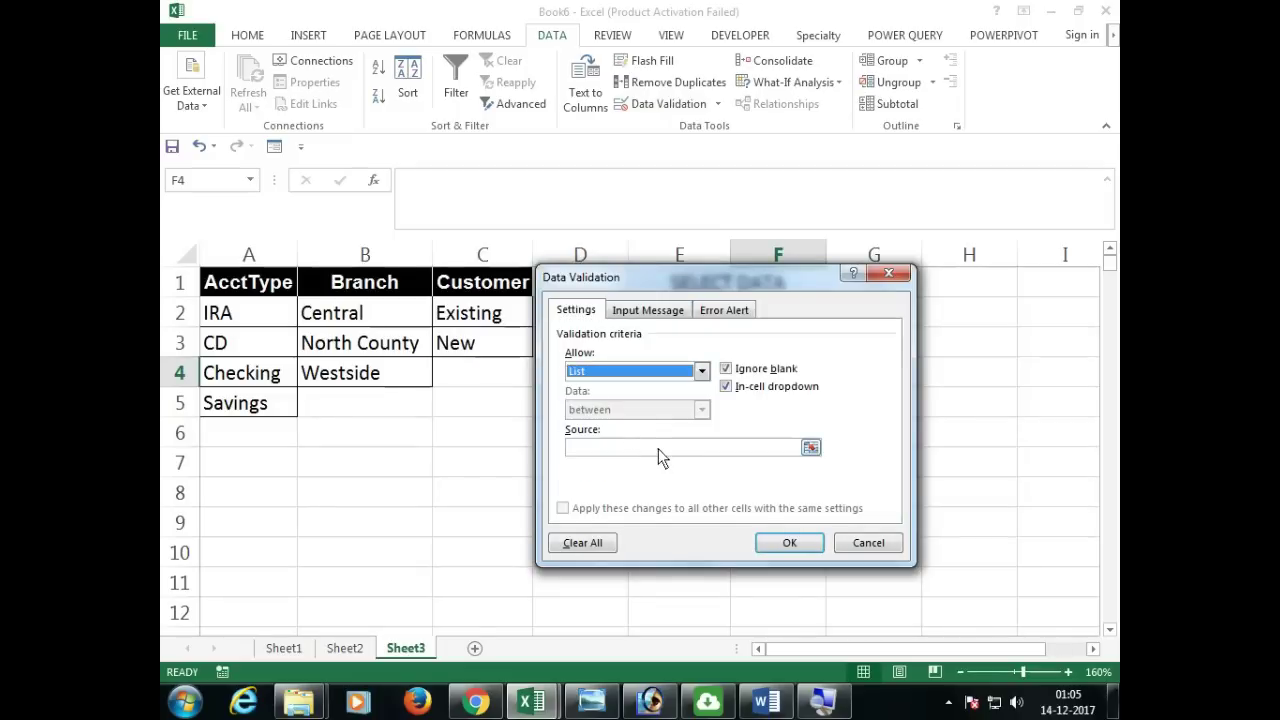
pyautogui.click(658, 448)
pyautogui.moveTo(487, 313); pyautogui.dragTo(487, 336)
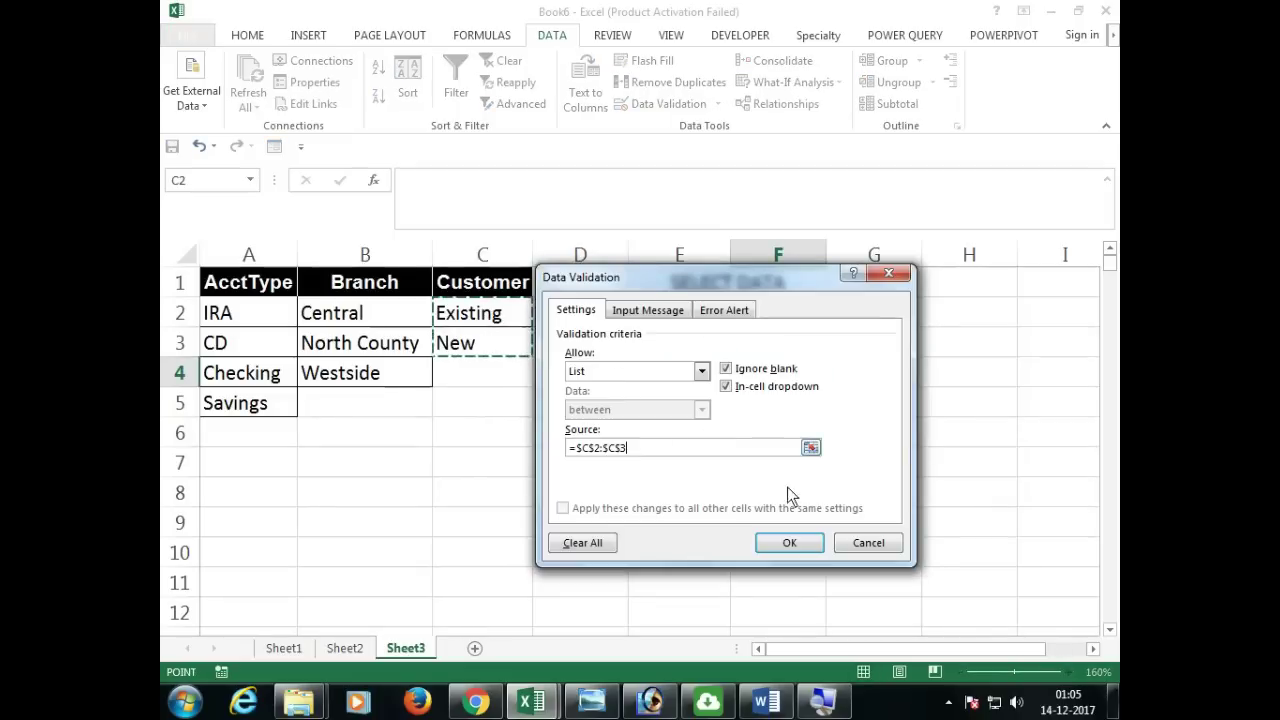
pyautogui.click(805, 552)
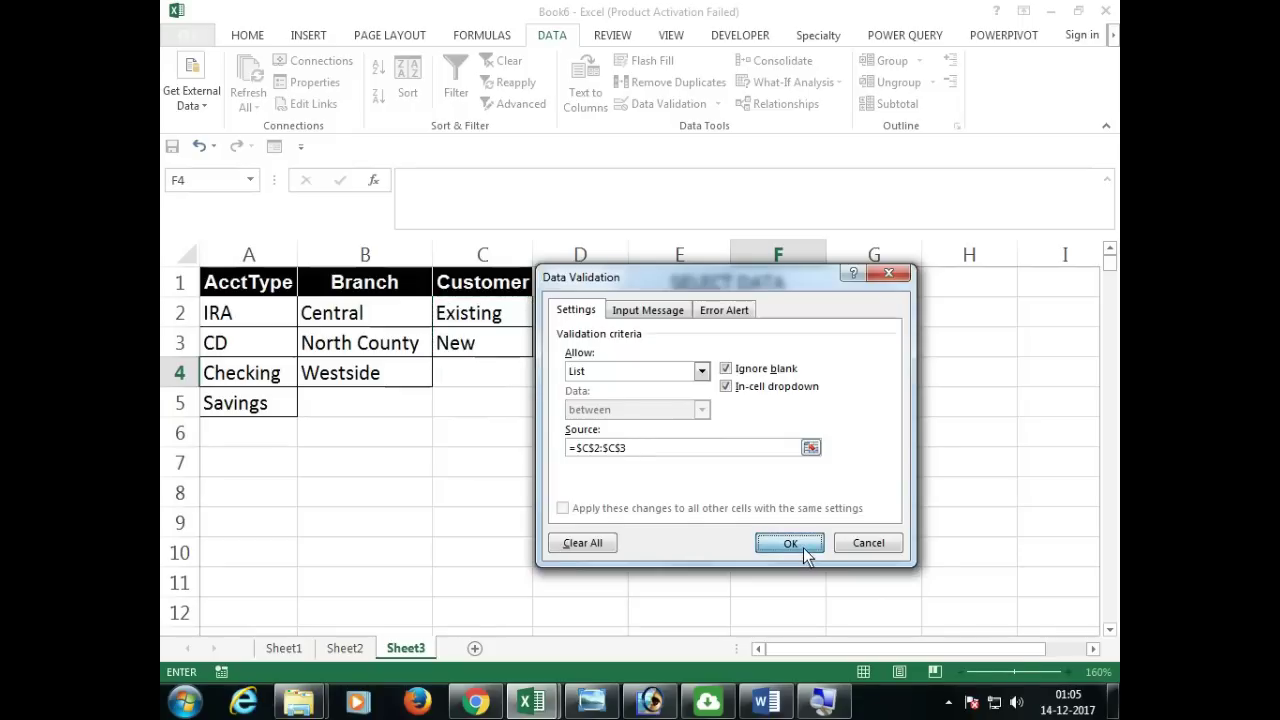
# Select IRA as the AcctType, Central as the Branch and Existing as the Customer from the dropdowns in F2:F4.
pyautogui.click(805, 345)
pyautogui.click(822, 312)
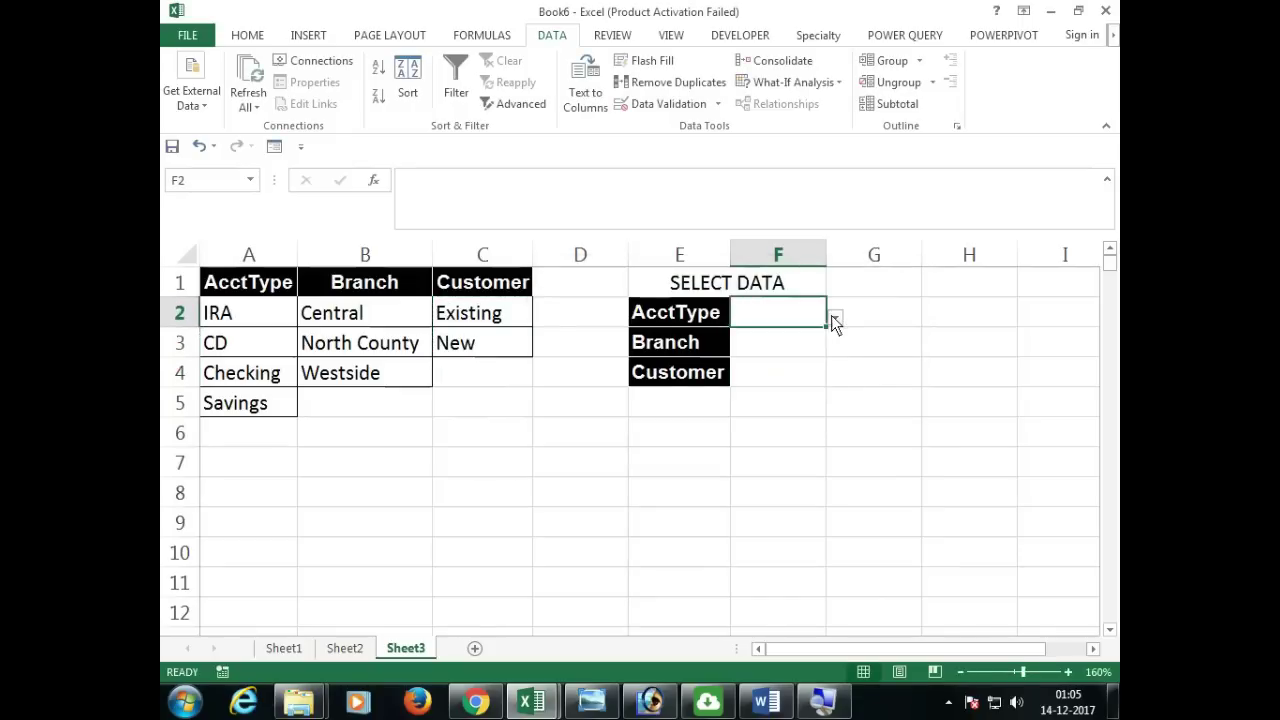
pyautogui.click(835, 317)
pyautogui.click(797, 338)
pyautogui.click(799, 340)
pyautogui.click(835, 347)
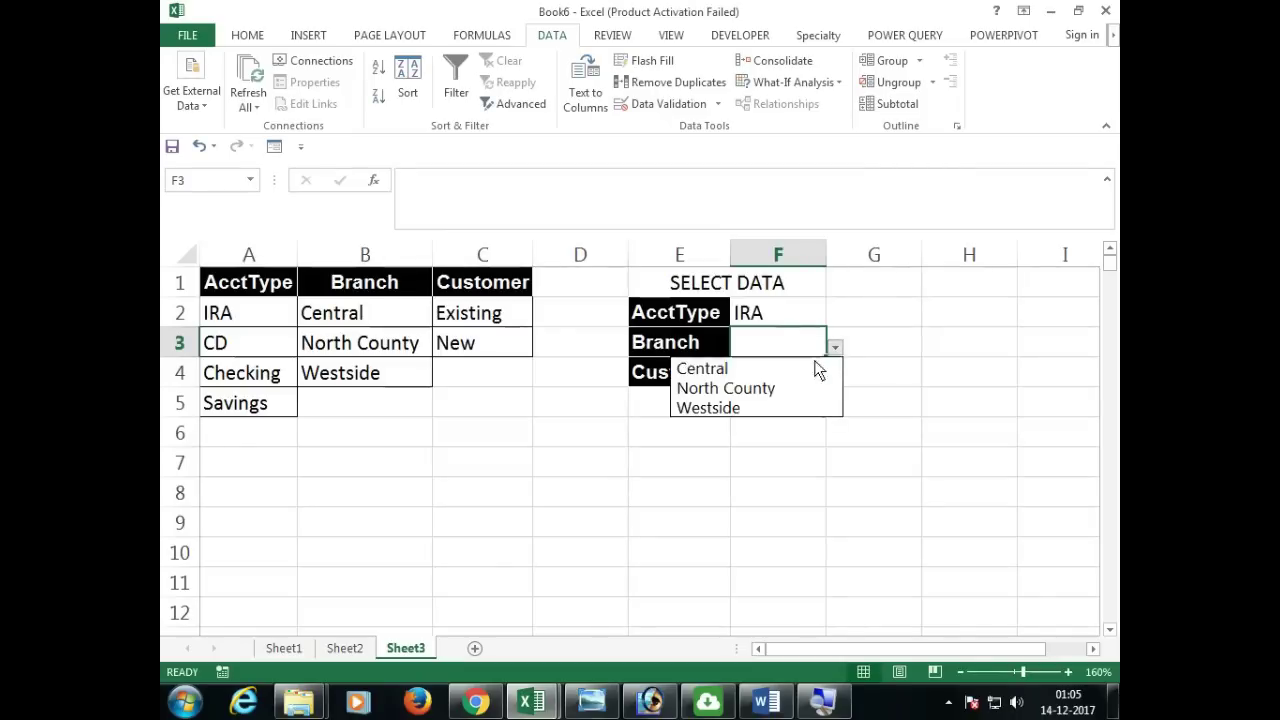
pyautogui.click(795, 370)
pyautogui.click(803, 379)
pyautogui.click(835, 377)
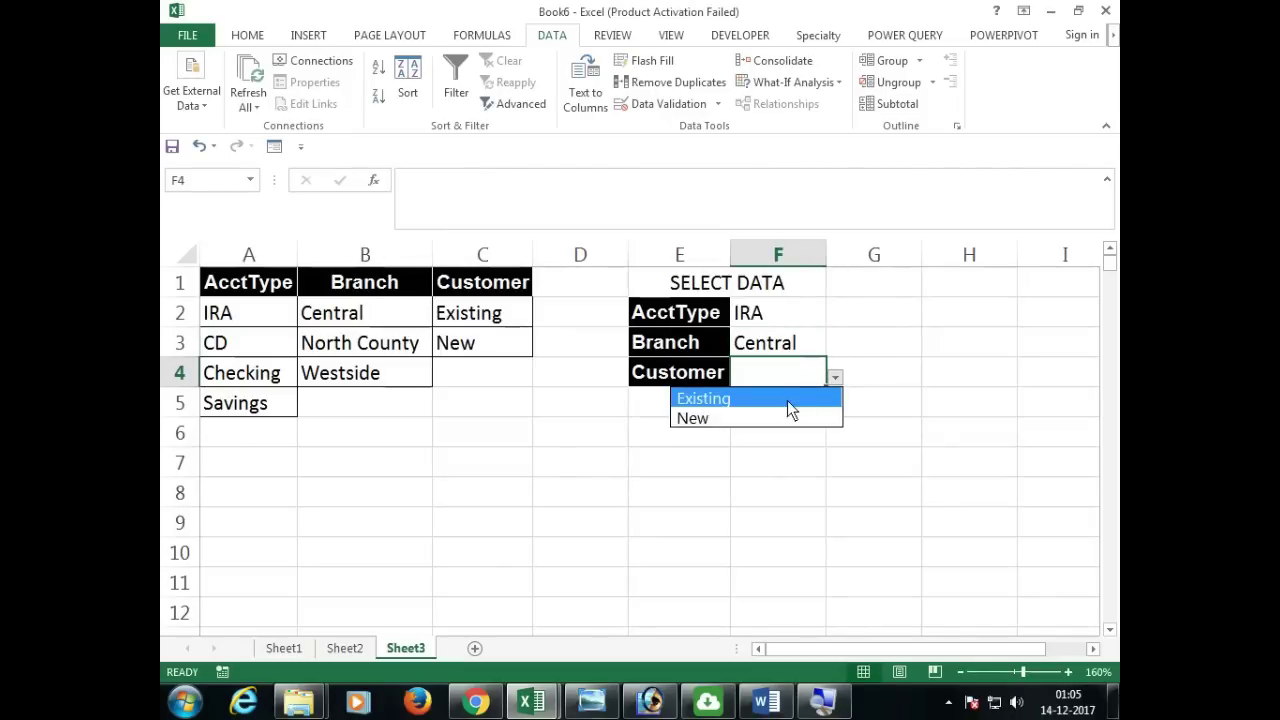
pyautogui.click(790, 402)
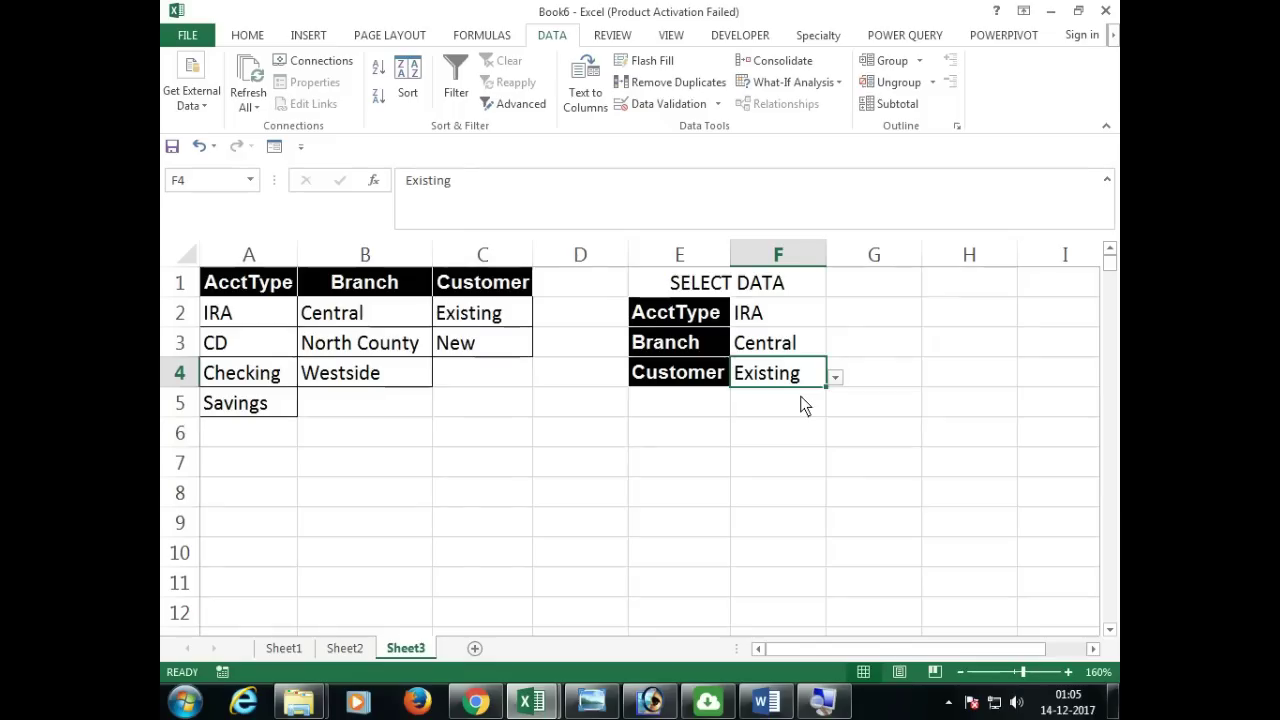
pyautogui.moveTo(790, 314); pyautogui.dragTo(788, 366)
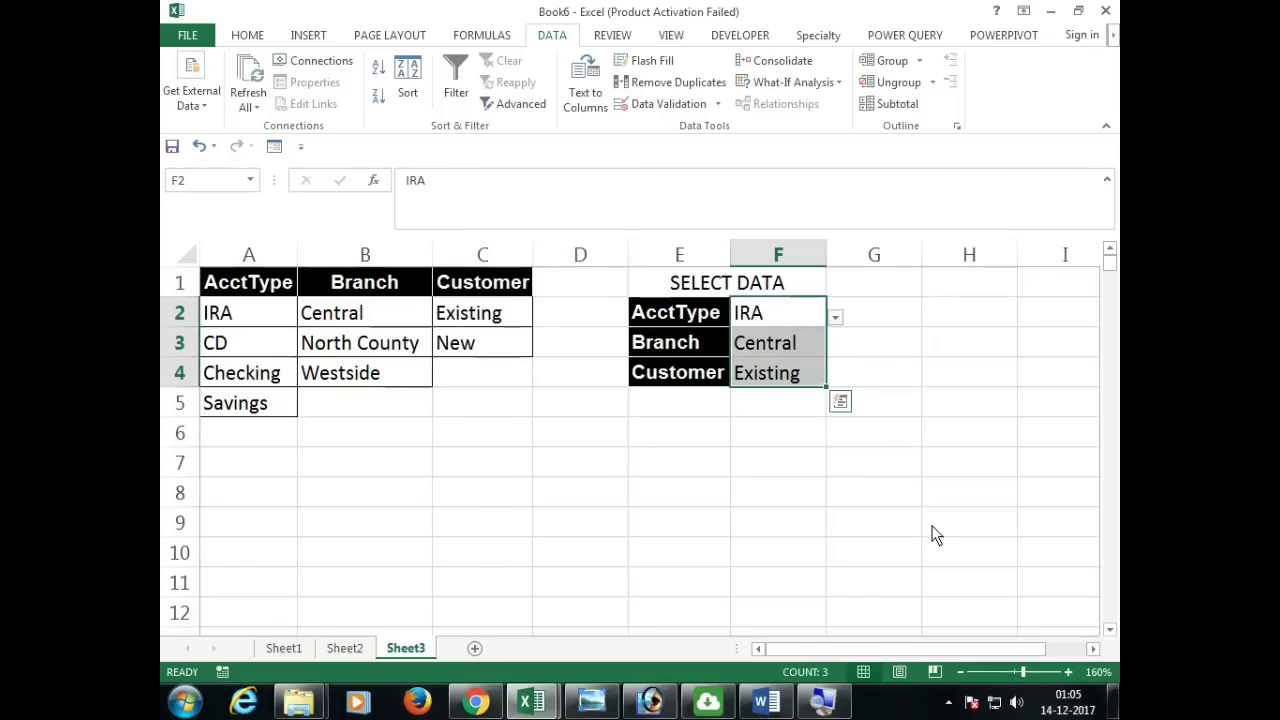
# Enter the row labels Months in E6 and Record in E7.
pyautogui.click(700, 430)
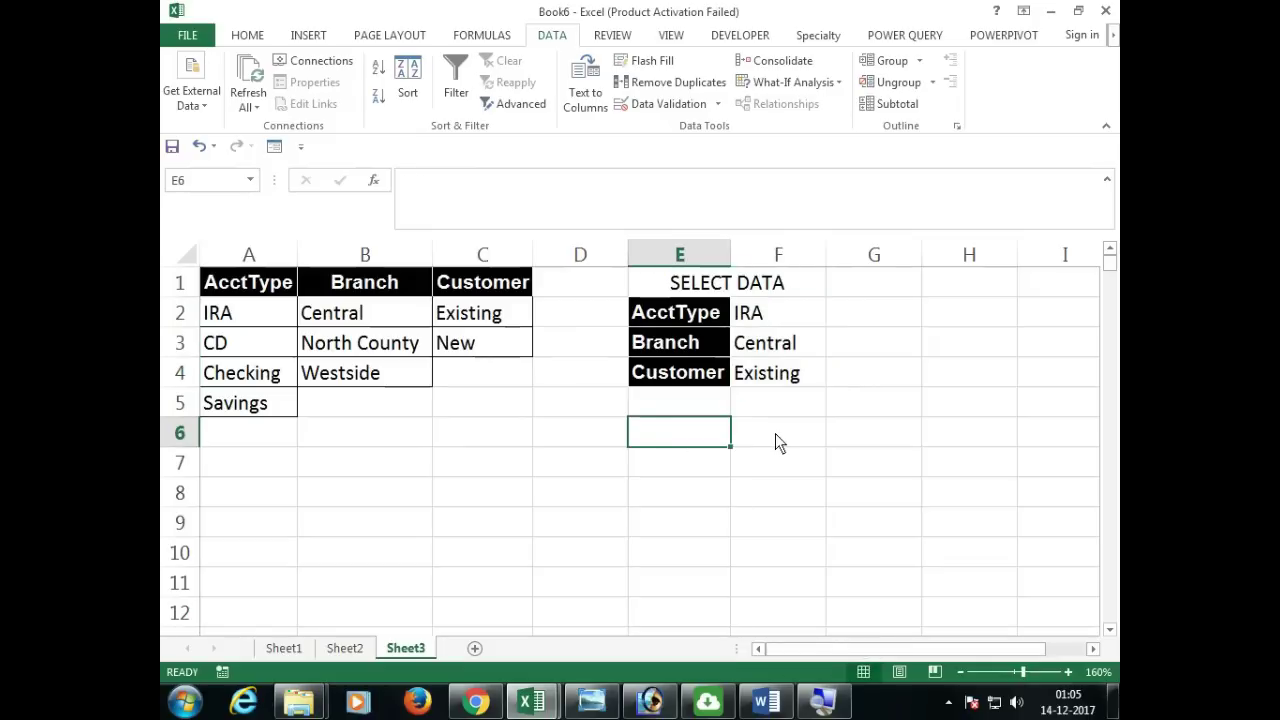
pyautogui.write('Months')
pyautogui.press('Return')
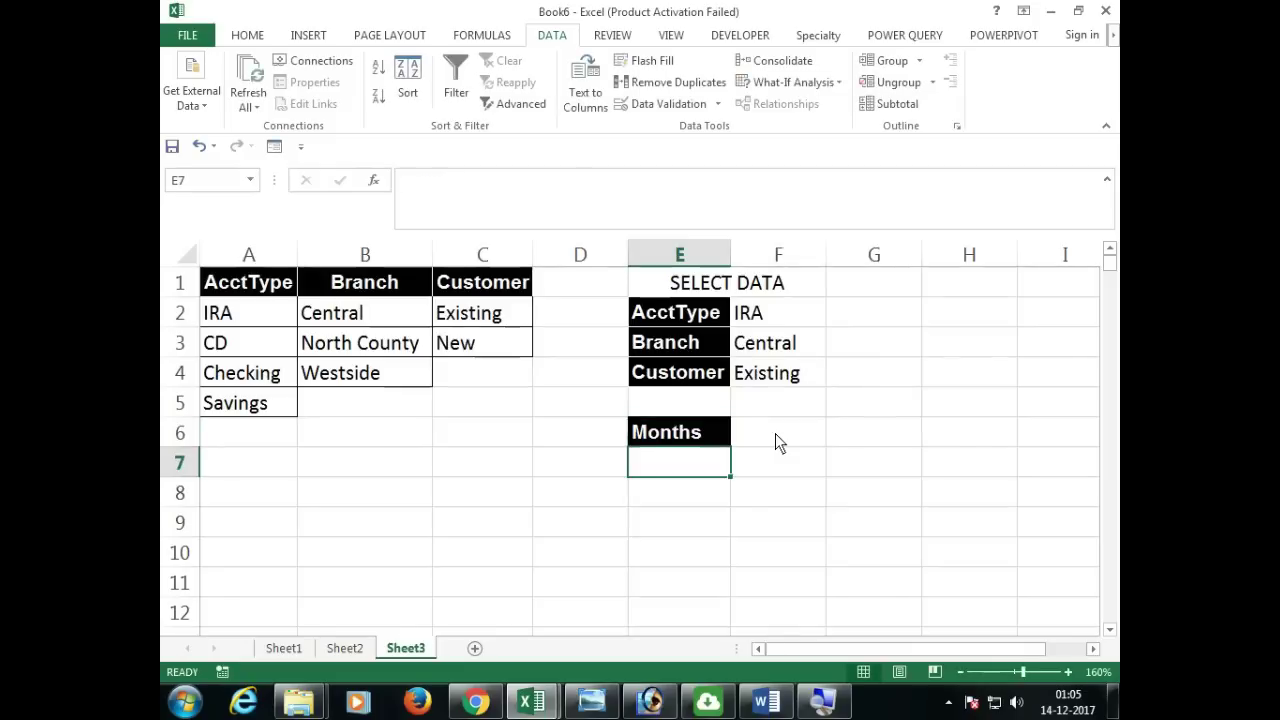
pyautogui.write('Reo')
pyautogui.press('BackSpace')
pyautogui.write('cord')
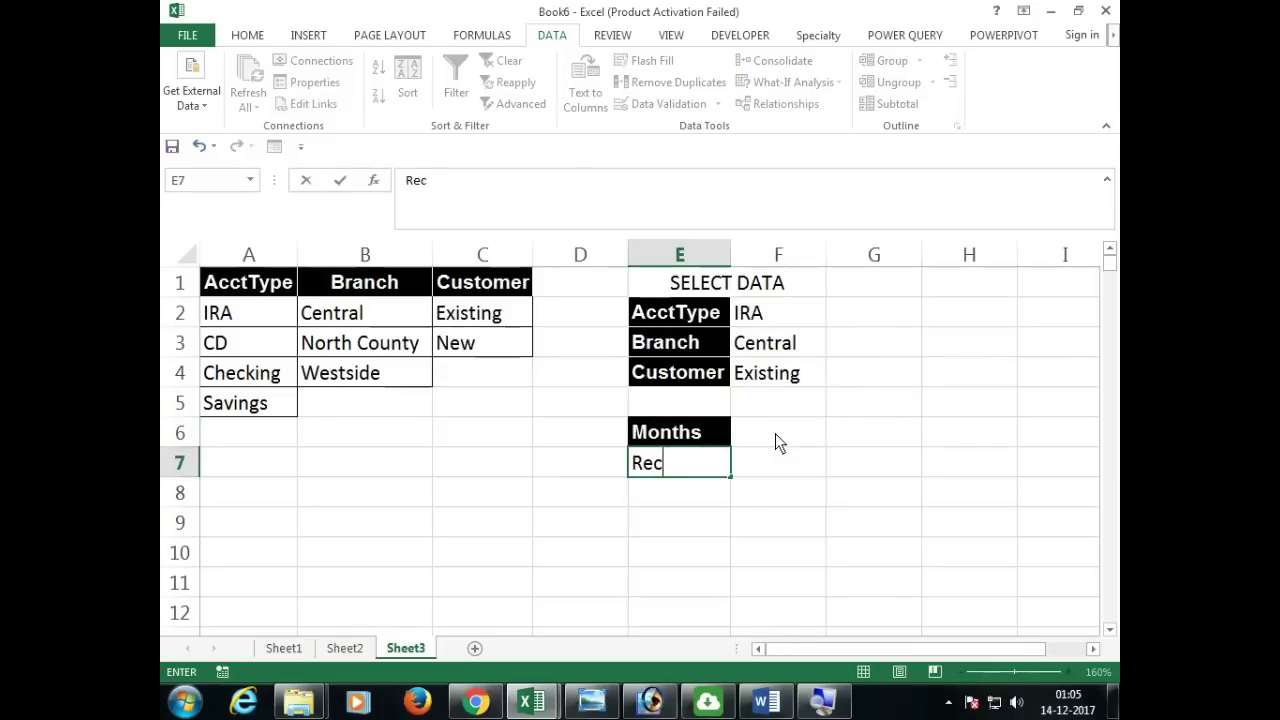
pyautogui.press('Return')
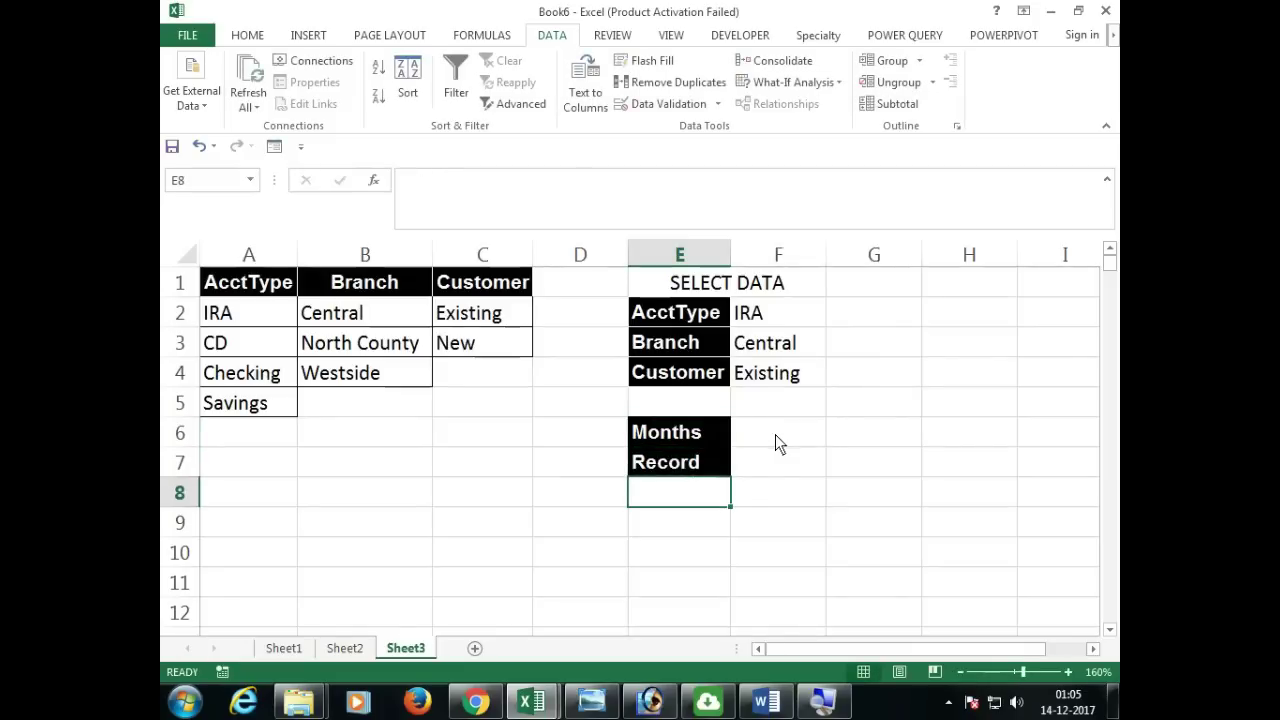
# Copy the PivotTable headers JAN through Grand Total from D4:P4 on Sheet2 into Sheet3, starting at F6.
pyautogui.click(775, 434)
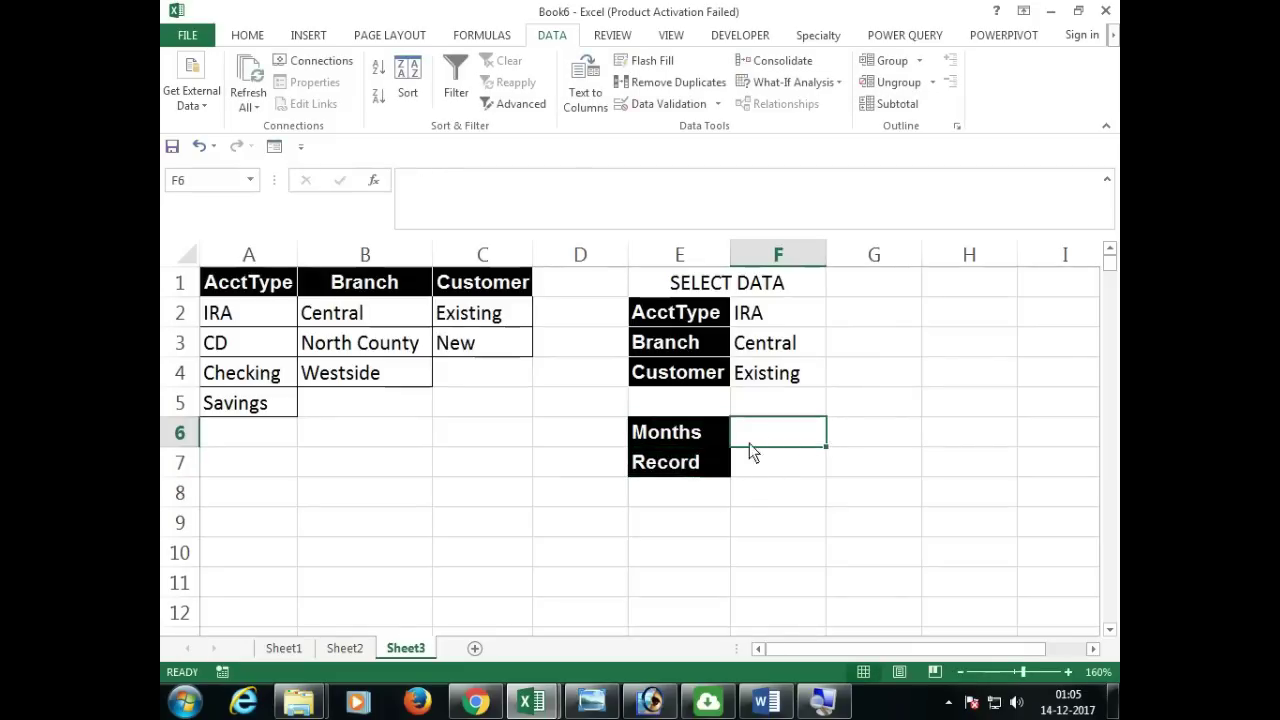
pyautogui.click(344, 648)
pyautogui.moveTo(478, 325); pyautogui.dragTo(713, 330)
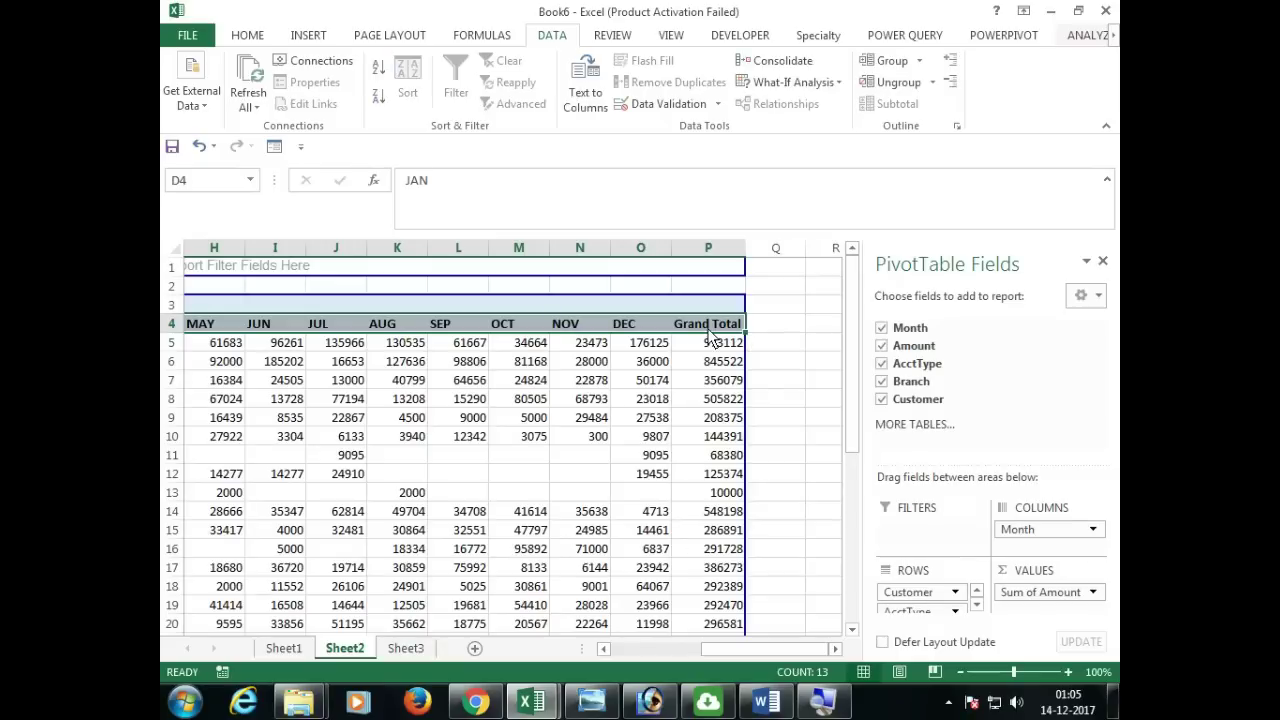
pyautogui.hotkey('ctrl', 'c')
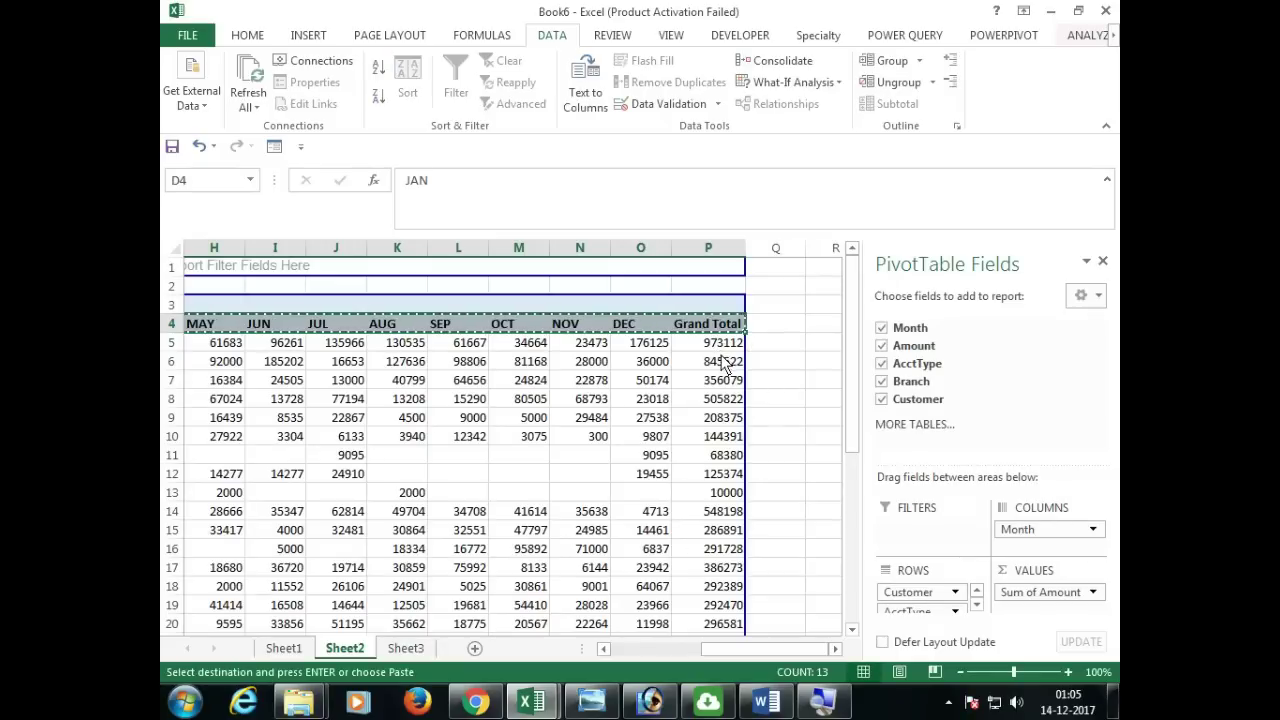
pyautogui.click(406, 648)
pyautogui.hotkey('ctrl', 'v')
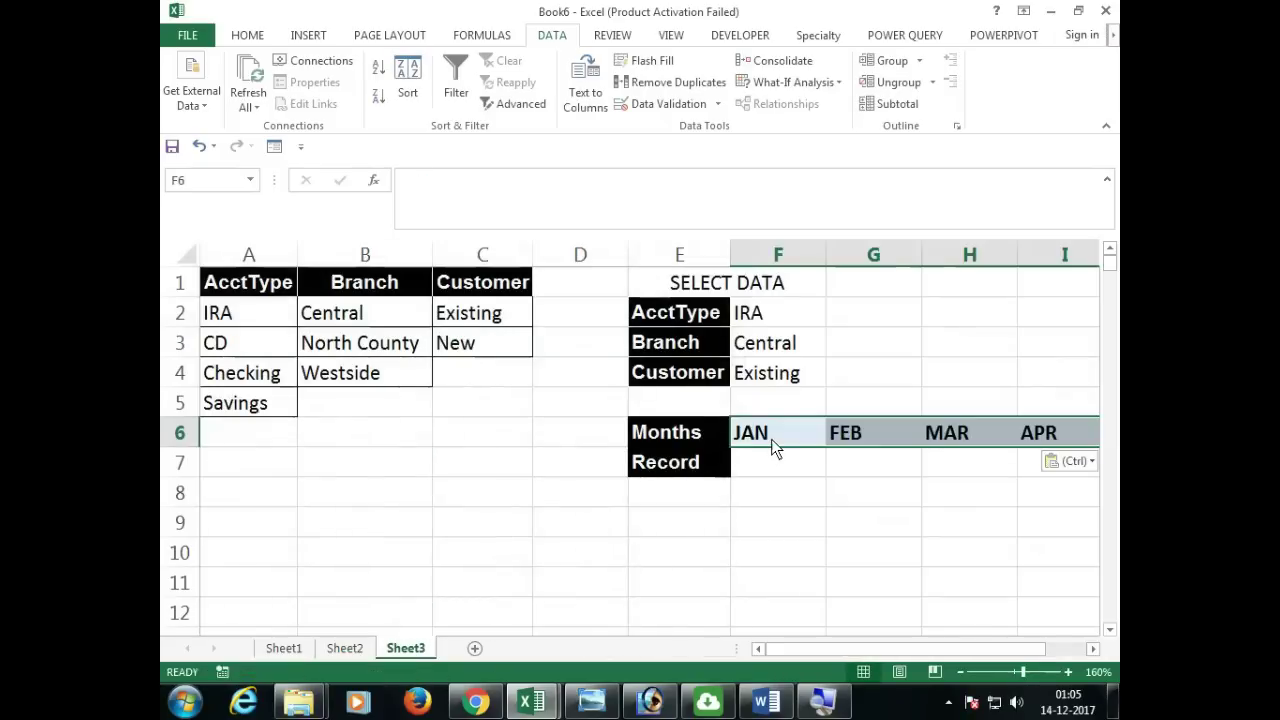
# AutoFit the column widths to the pasted headers in F6:R6.
pyautogui.click(787, 432)
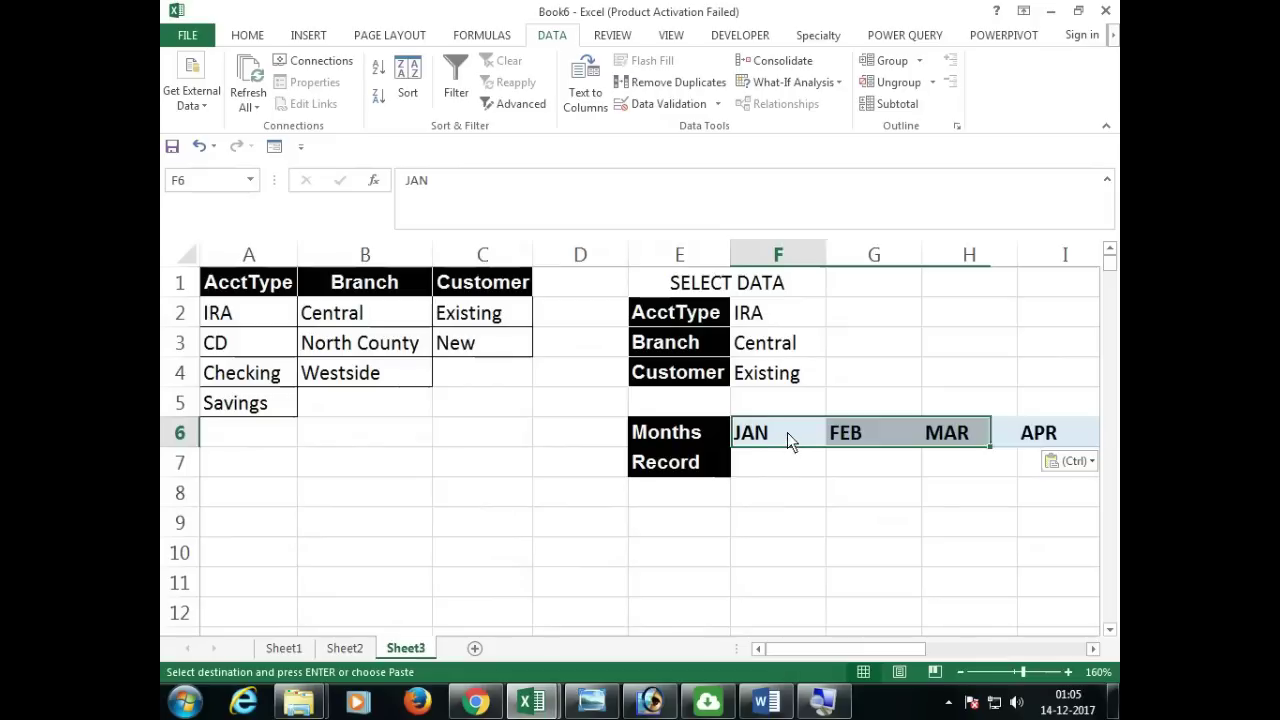
pyautogui.click(791, 463)
pyautogui.moveTo(795, 437); pyautogui.dragTo(926, 438)
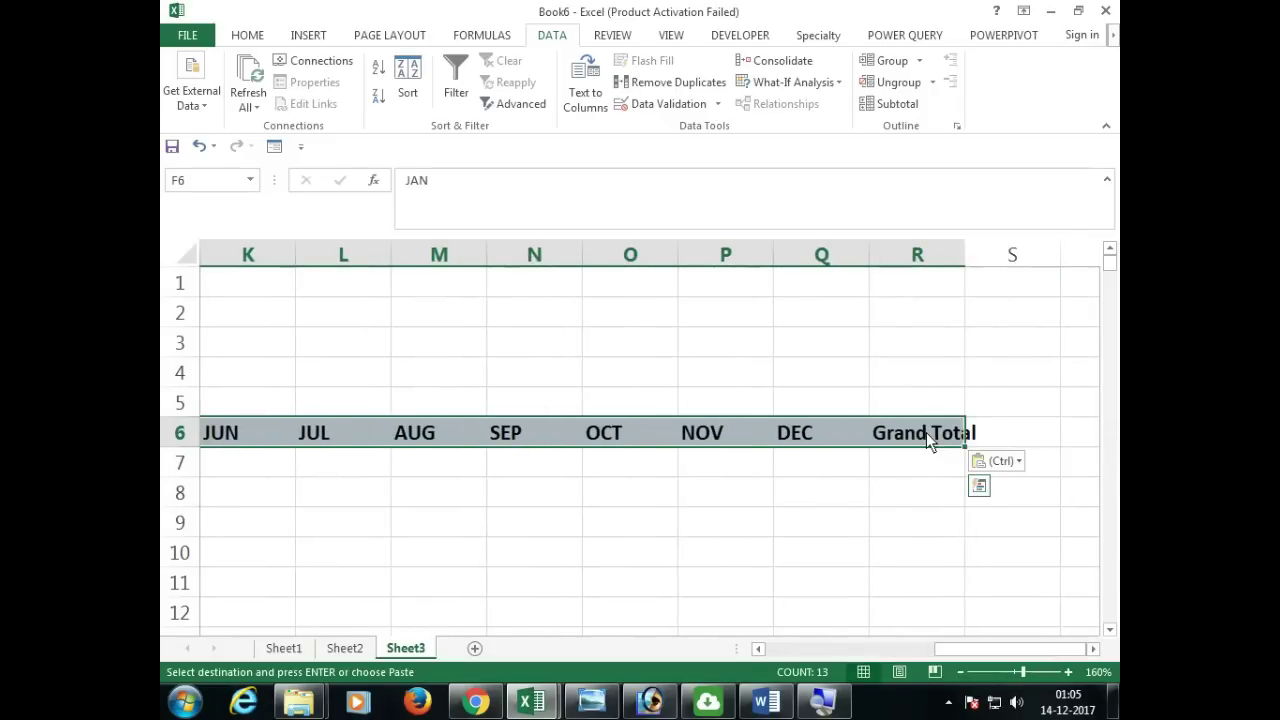
pyautogui.press('alt')
pyautogui.press('h')
pyautogui.press('o')
pyautogui.press('i')
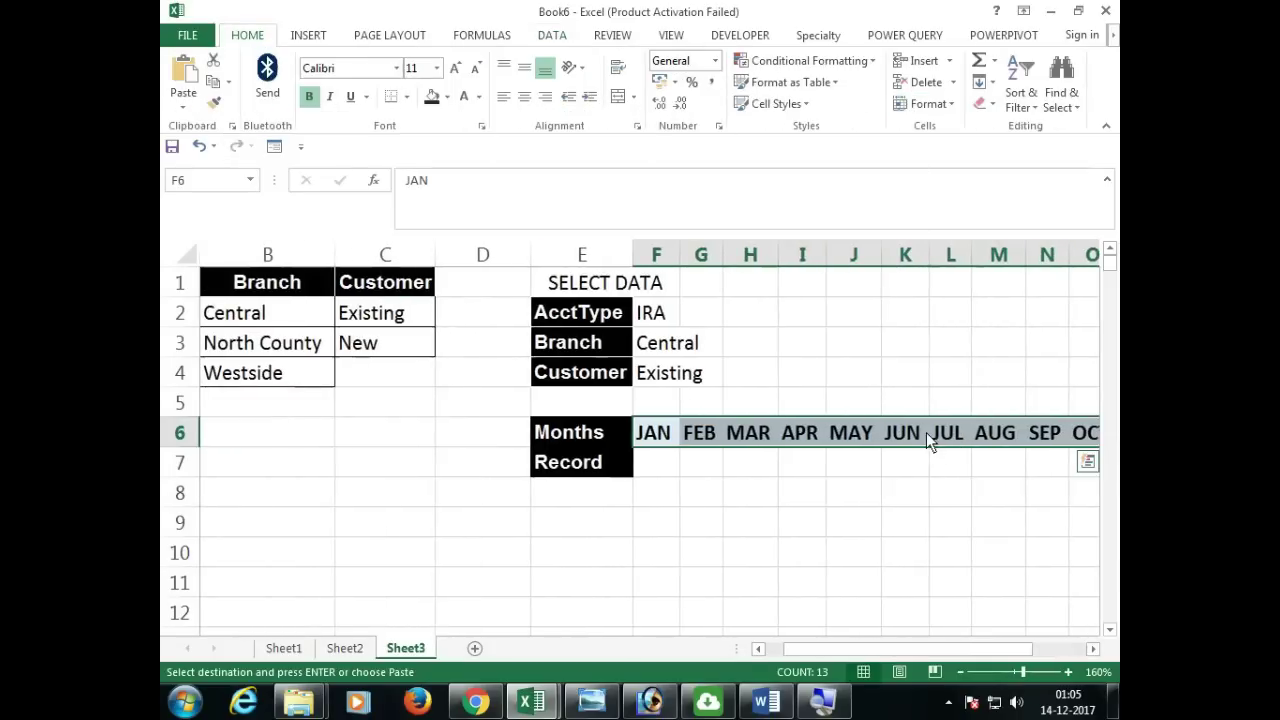
pyautogui.click(675, 434)
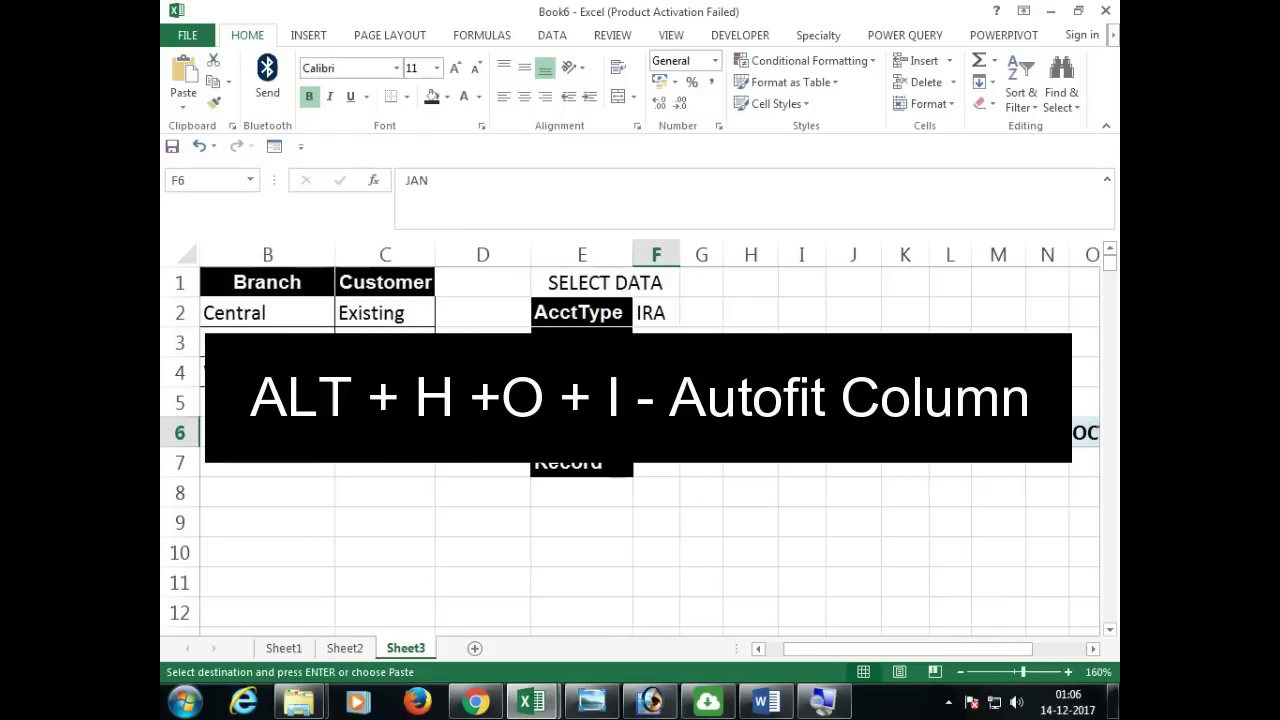
pyautogui.moveTo(656, 432); pyautogui.dragTo(950, 432)
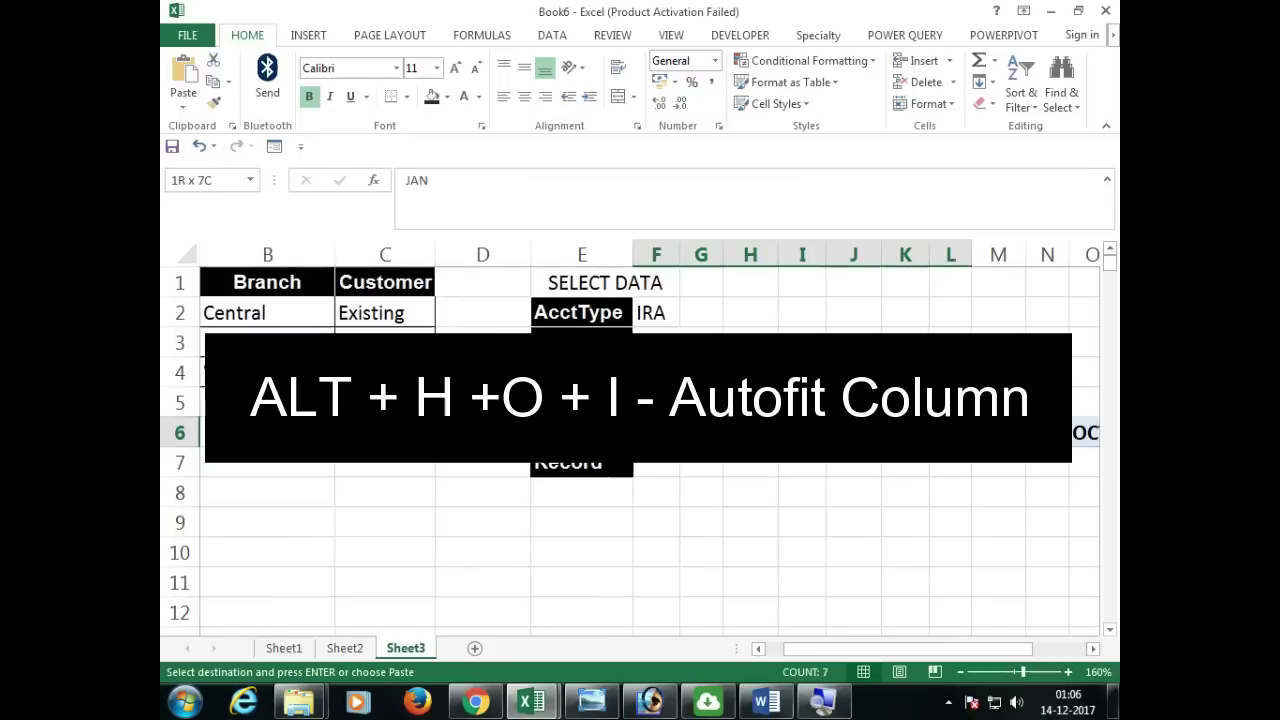
pyautogui.moveTo(656, 432); pyautogui.dragTo(903, 440)
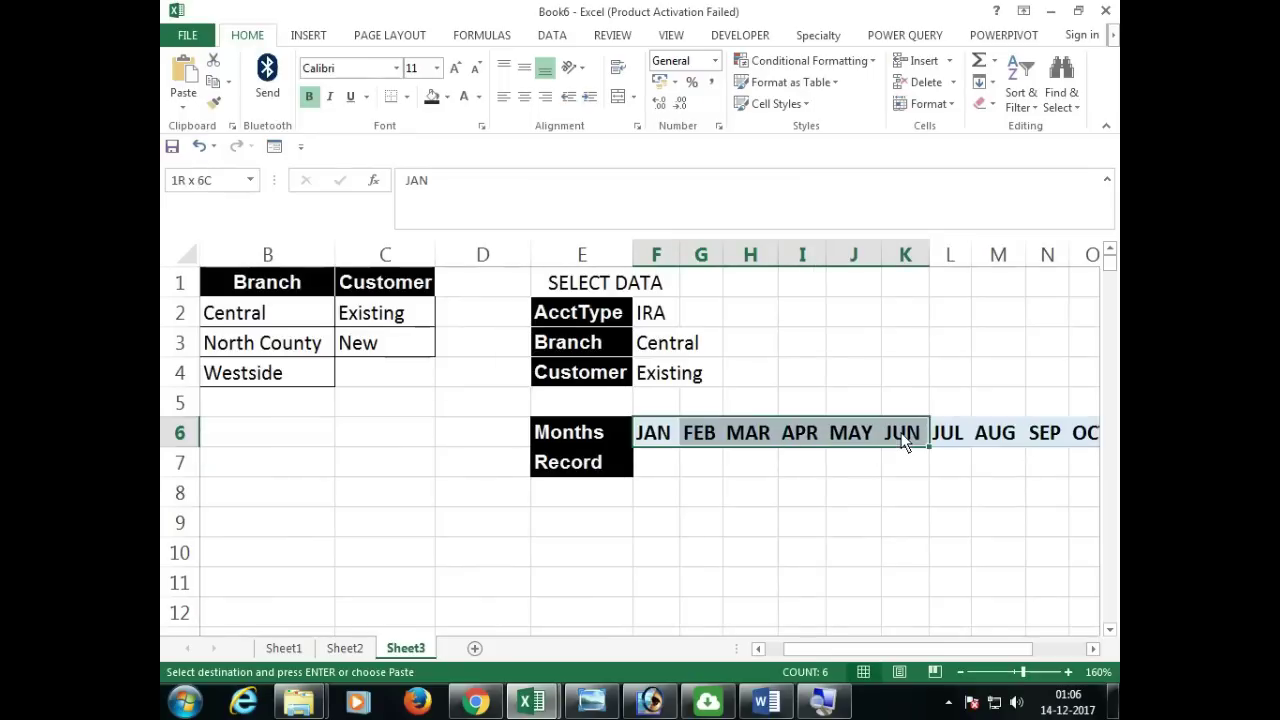
pyautogui.click(665, 466)
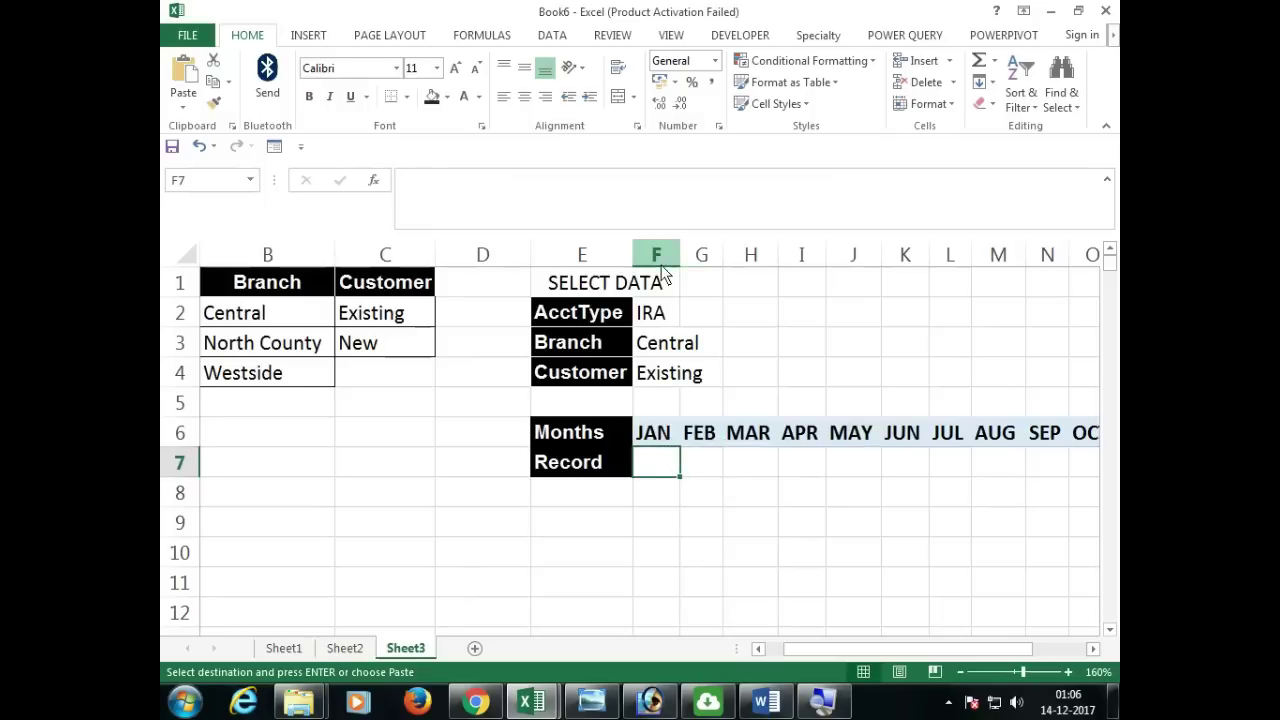
pyautogui.click(712, 460)
pyautogui.click(760, 462)
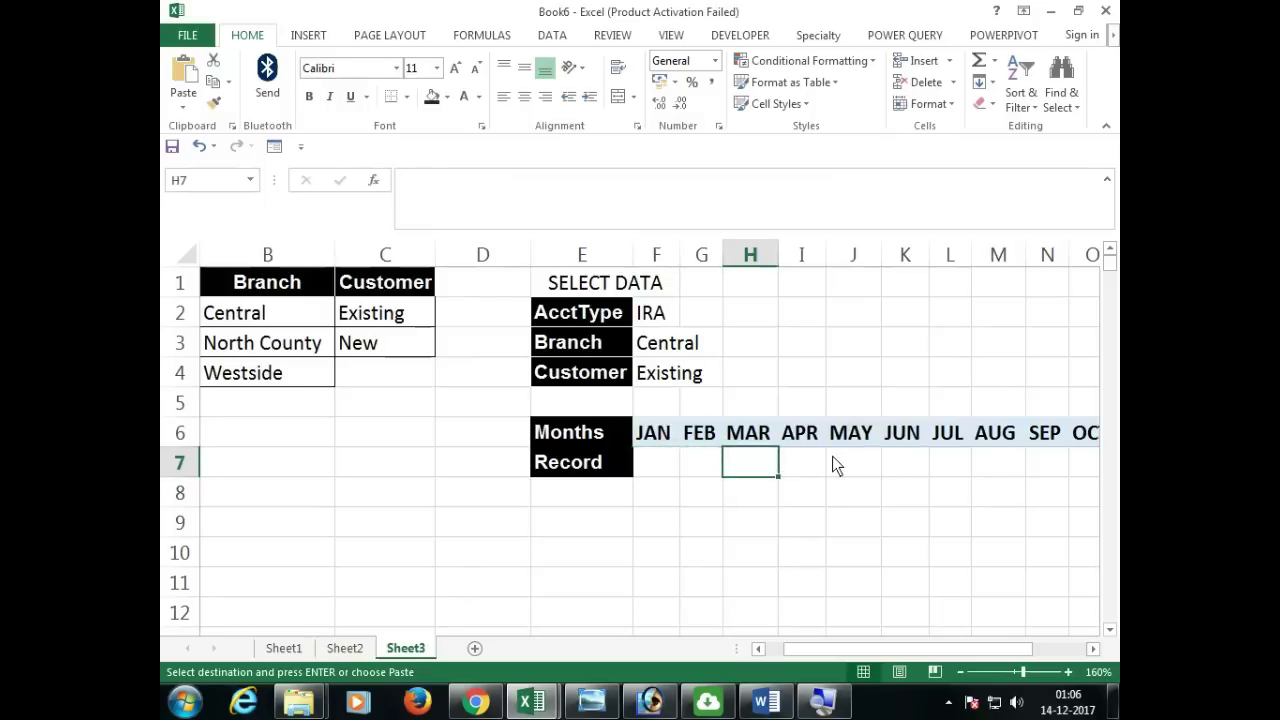
pyautogui.click(820, 461)
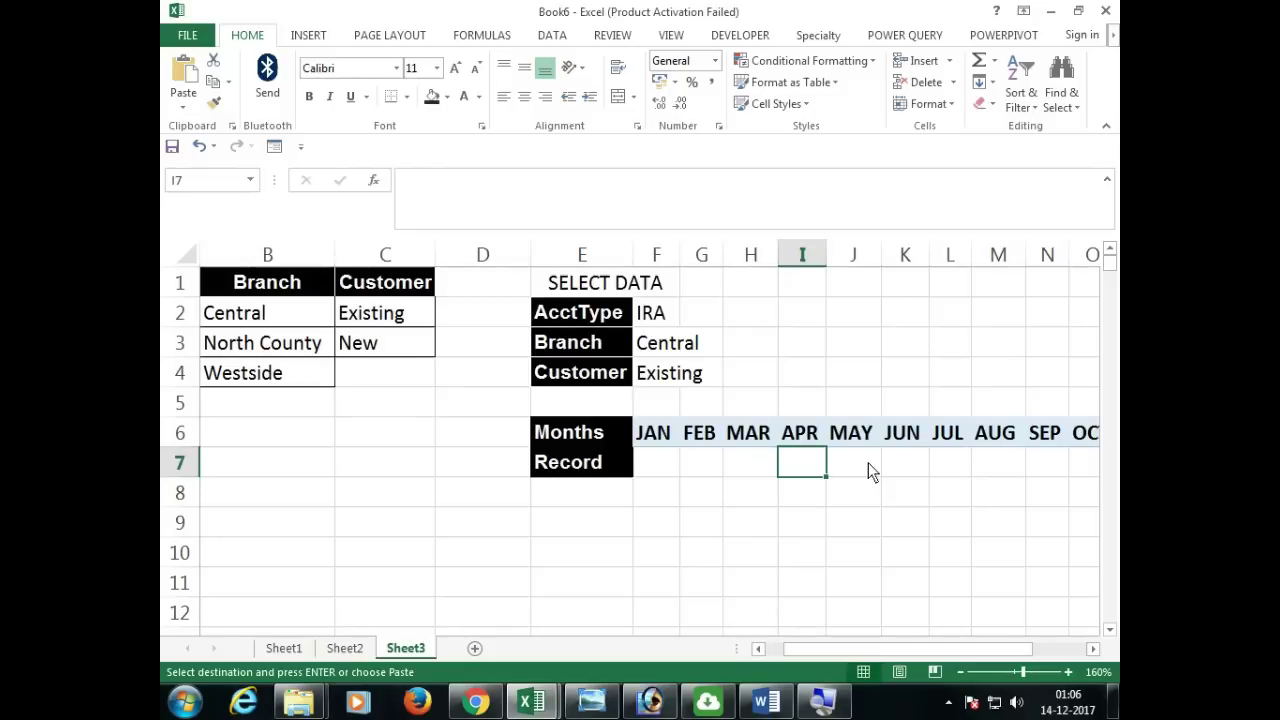
# AutoFit column F so it fits the selected AcctType, Branch and Customer values.
pyautogui.click(653, 467)
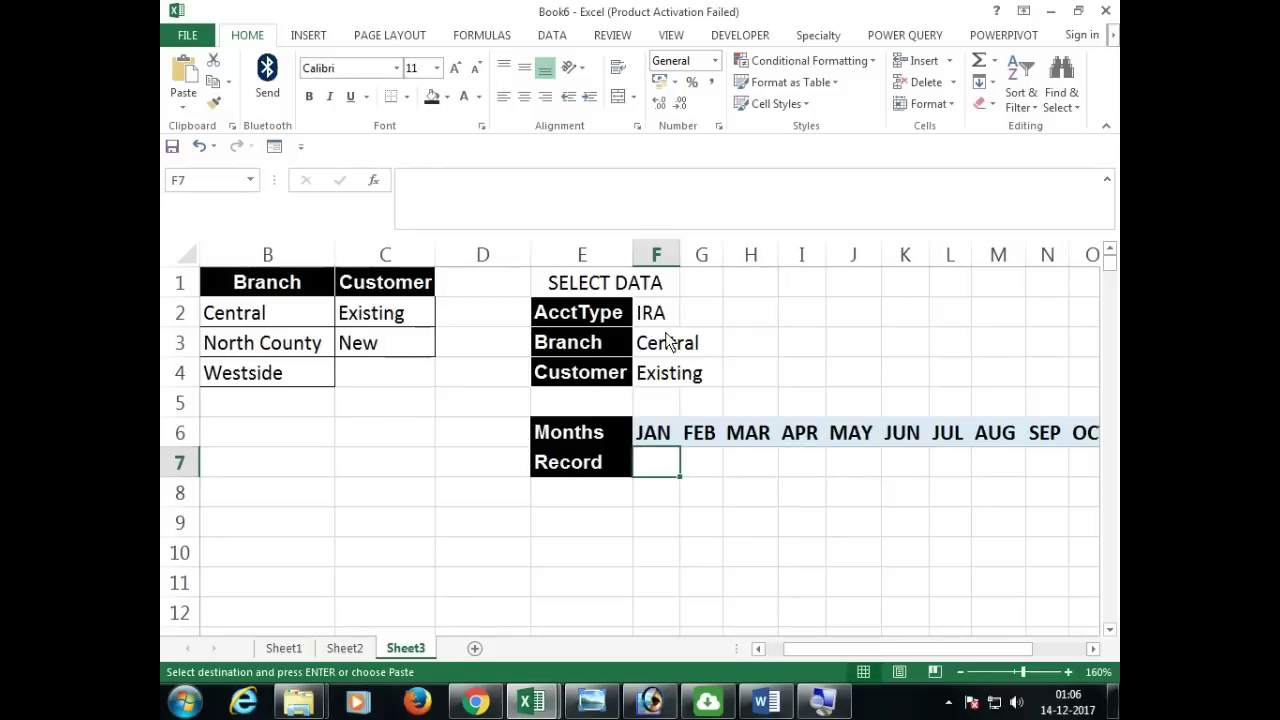
pyautogui.doubleClick(681, 255)
pyautogui.moveTo(680, 321); pyautogui.dragTo(680, 372)
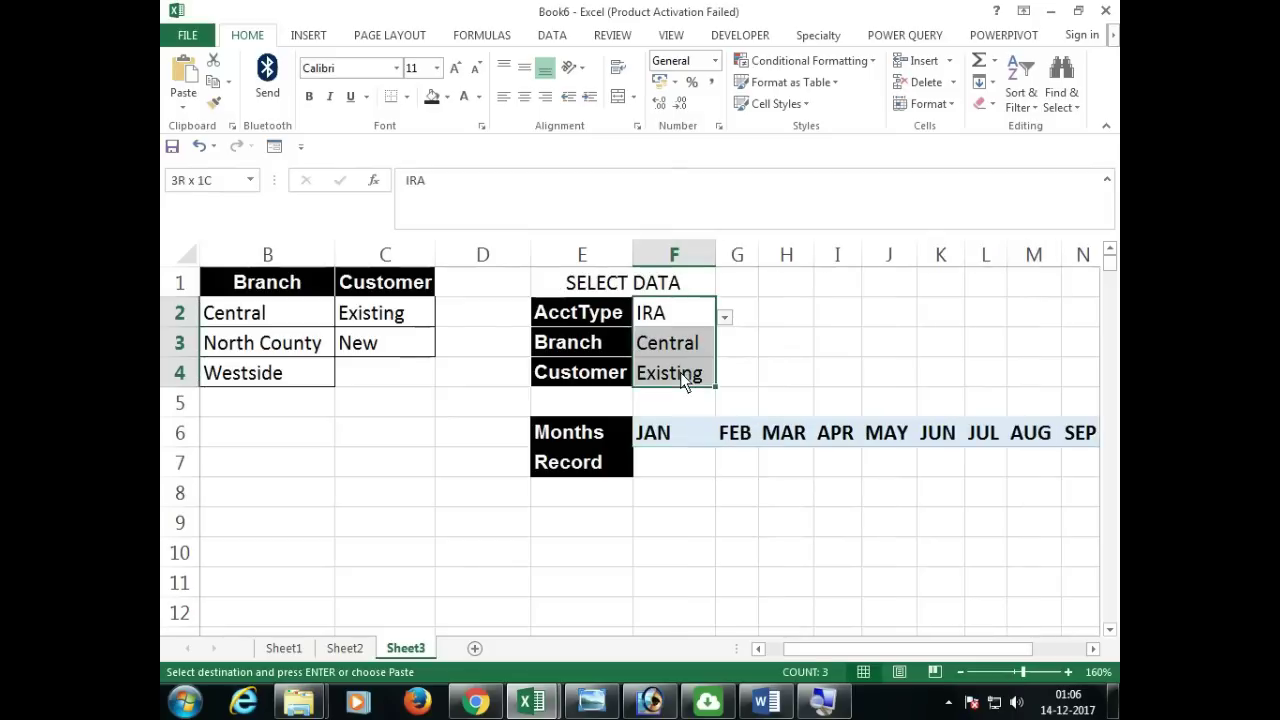
pyautogui.click(695, 459)
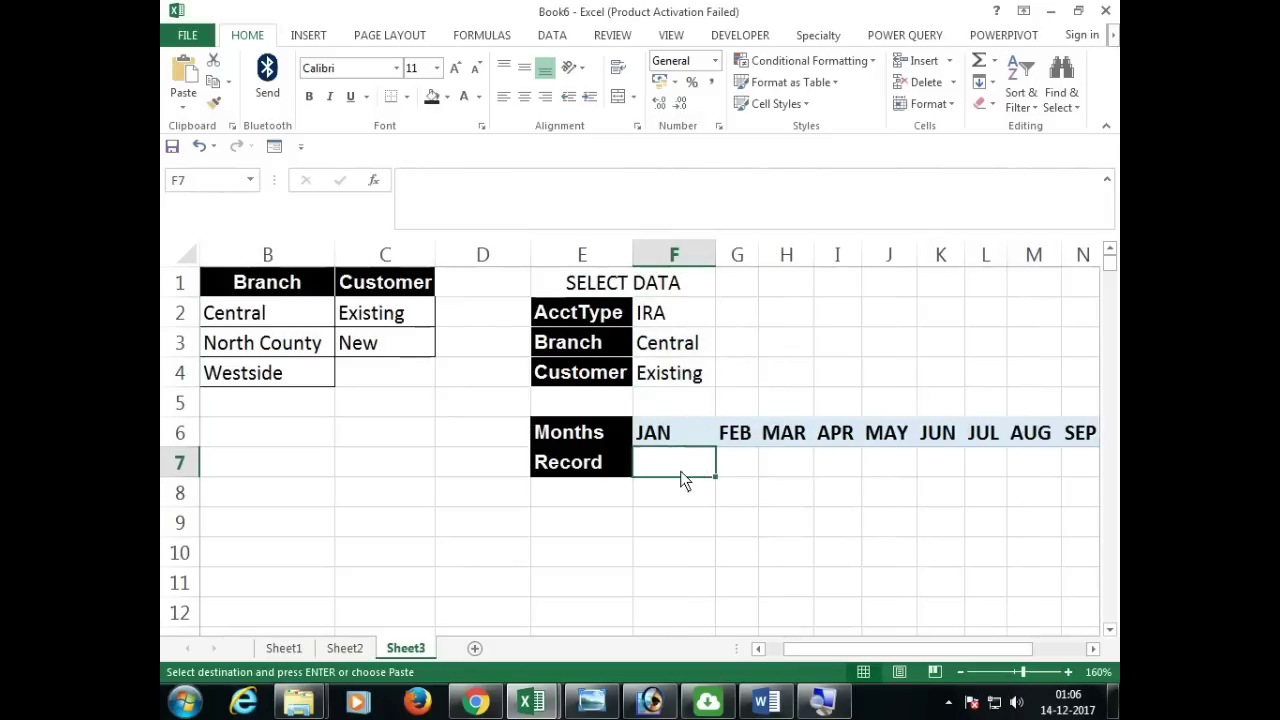
# Start a GETPIVOTDATA formula in F7 from PivotTable cell D5 on Sheet2, and place the insertion point just after the equals sign.
pyautogui.click(346, 648)
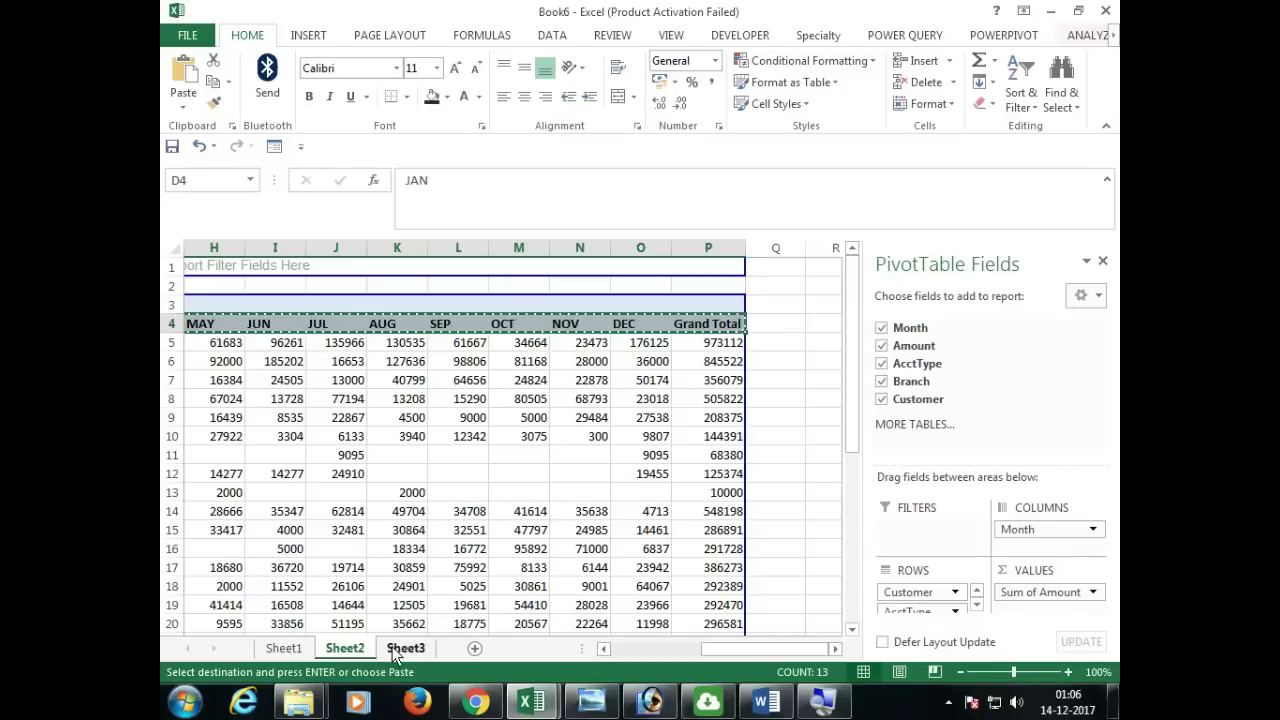
pyautogui.click(405, 648)
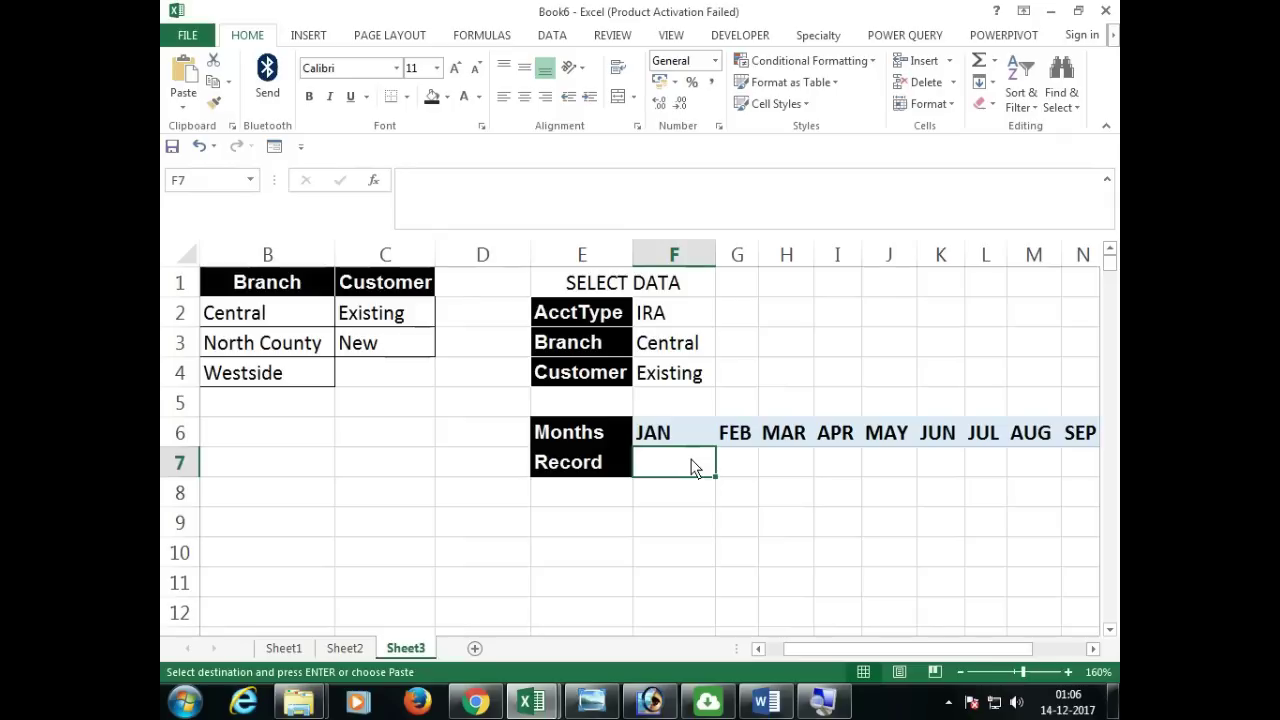
pyautogui.write('=')
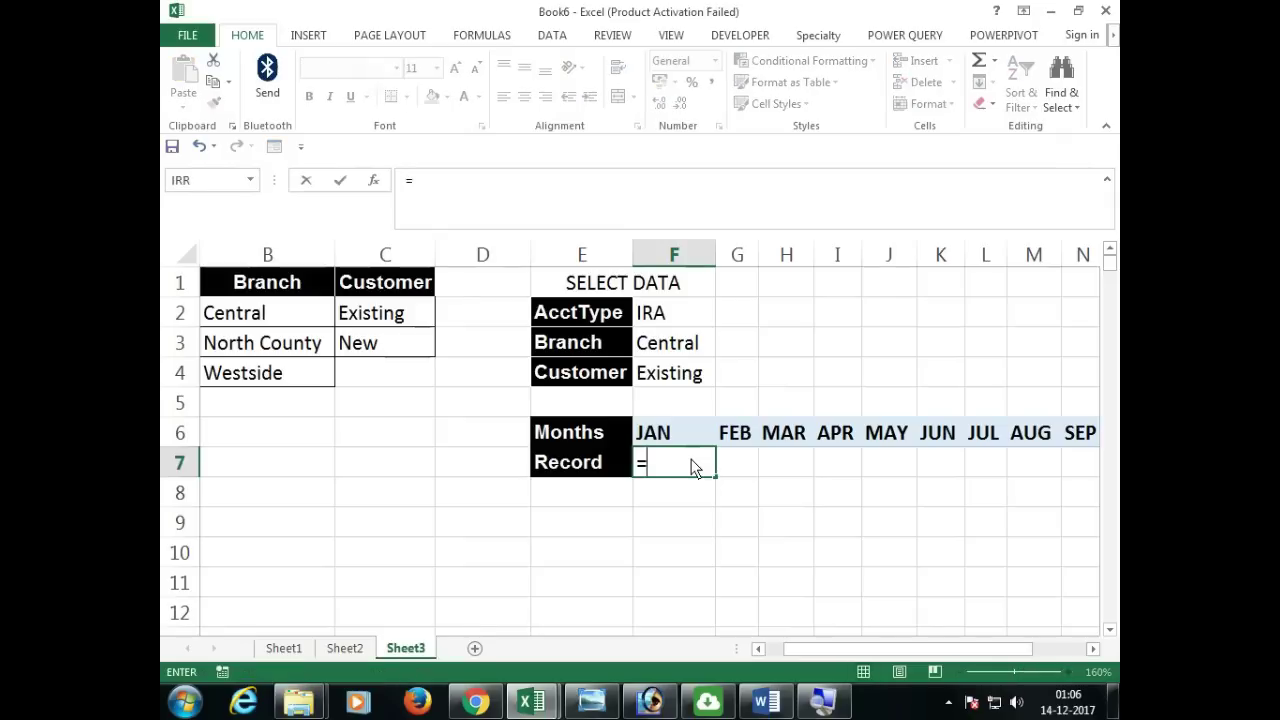
pyautogui.click(350, 656)
pyautogui.moveTo(216, 349); pyautogui.dragTo(264, 348)
pyautogui.click(224, 346)
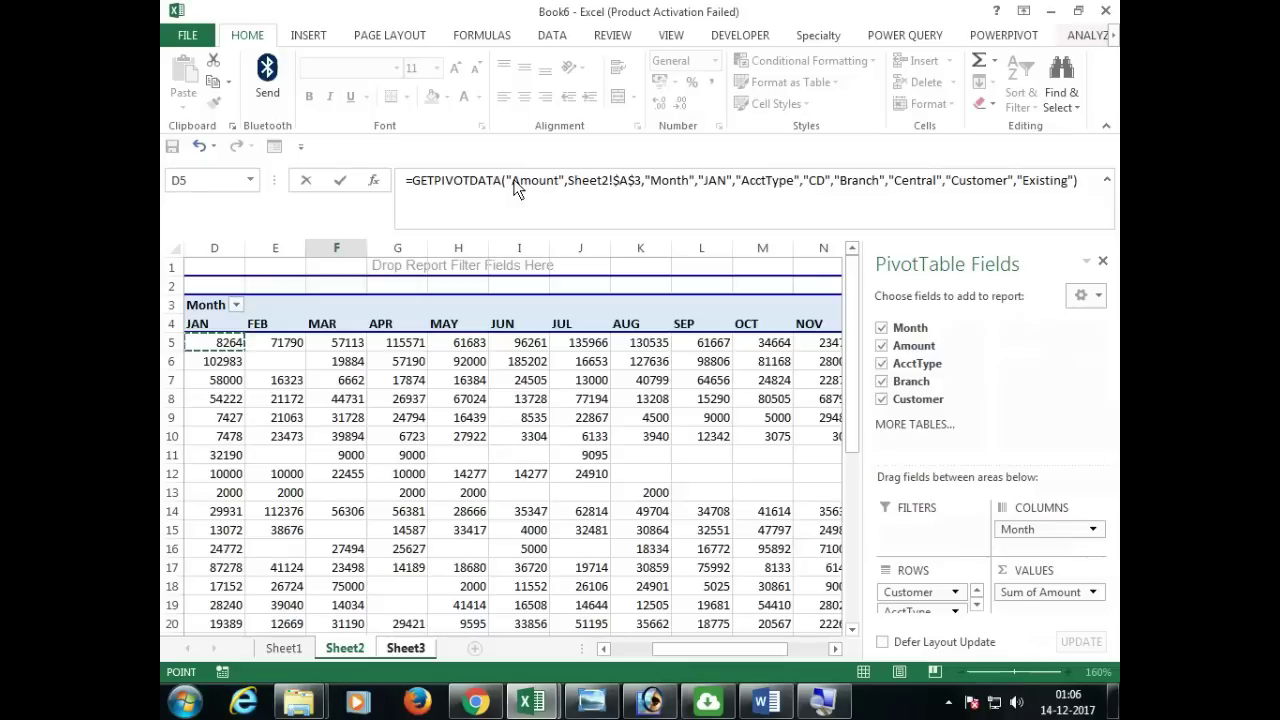
pyautogui.click(413, 185)
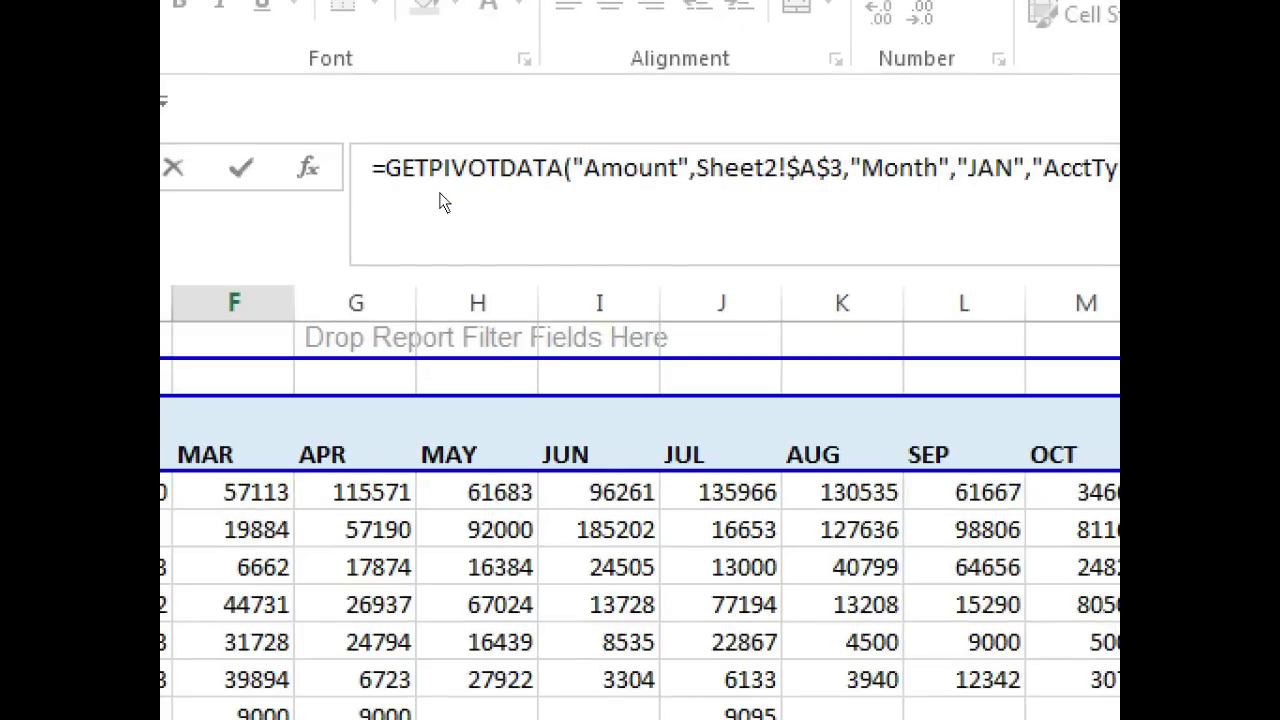
pyautogui.write('if')
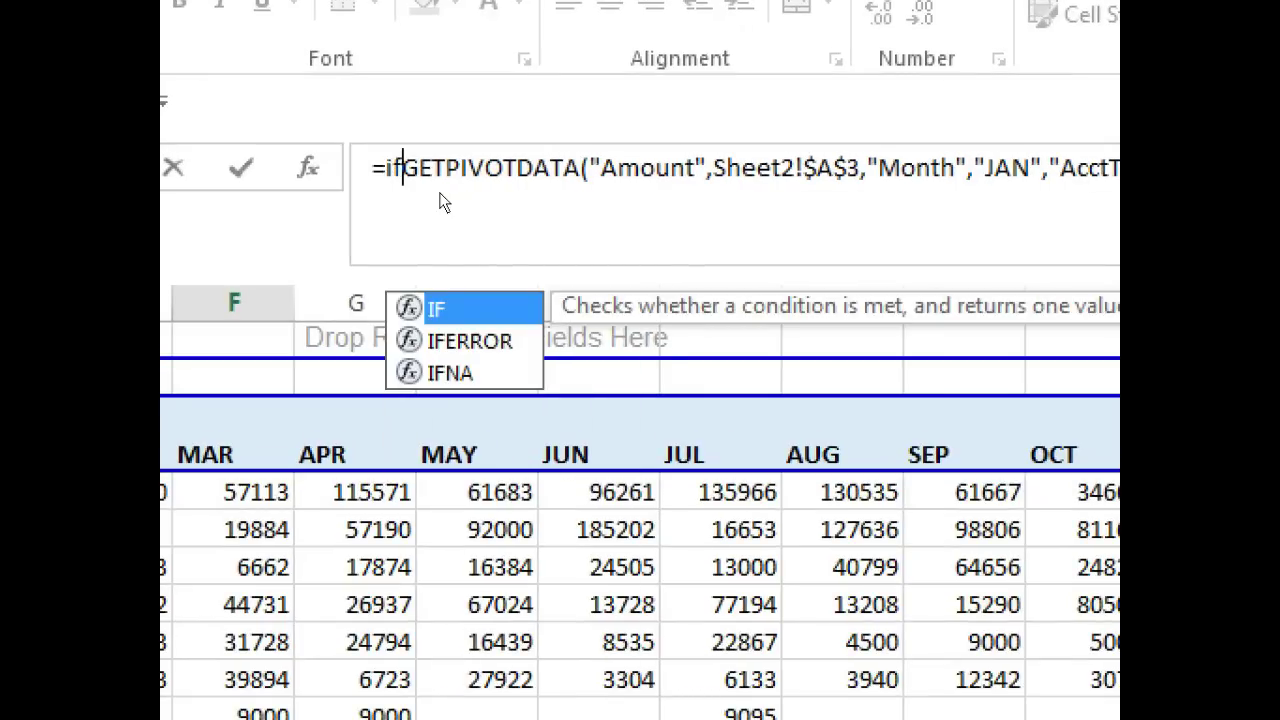
pyautogui.press('Escape')
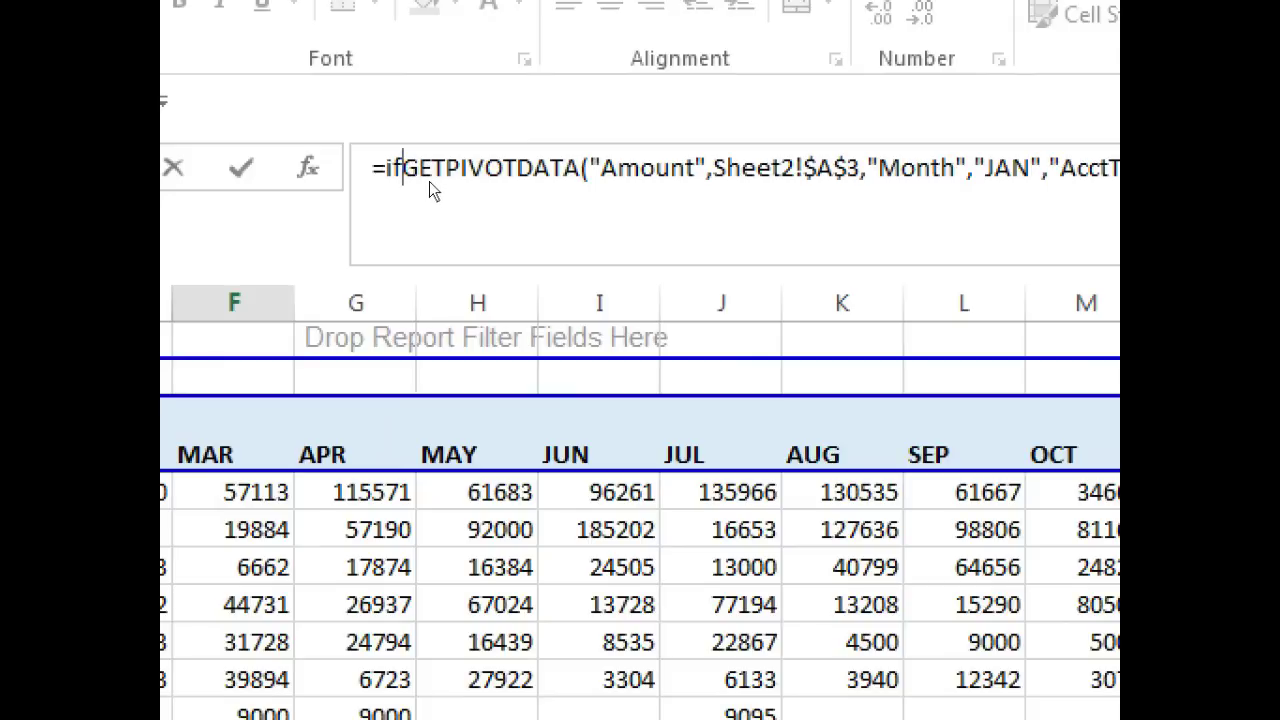
pyautogui.press('BackSpace')
pyautogui.press('BackSpace')
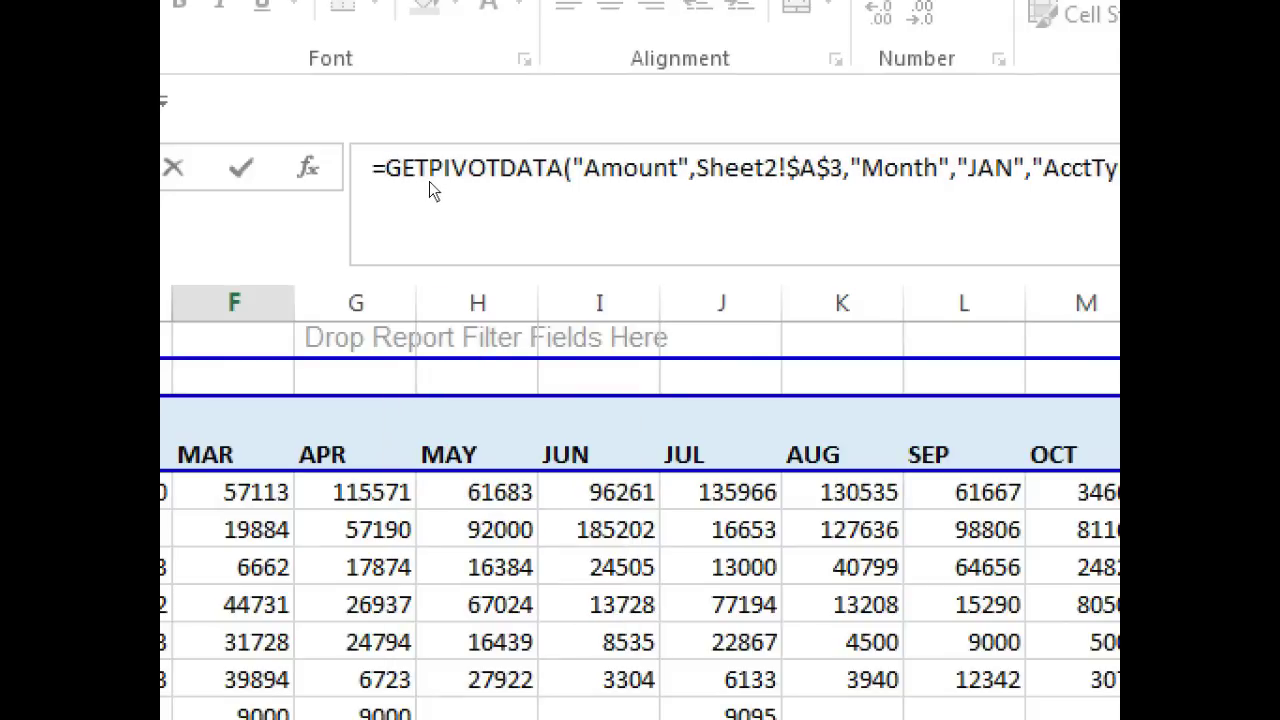
# Wrap the GETPIVOTDATA formula for F7 in IFERROR with 0 as the error value and enter it.
pyautogui.write('IF')
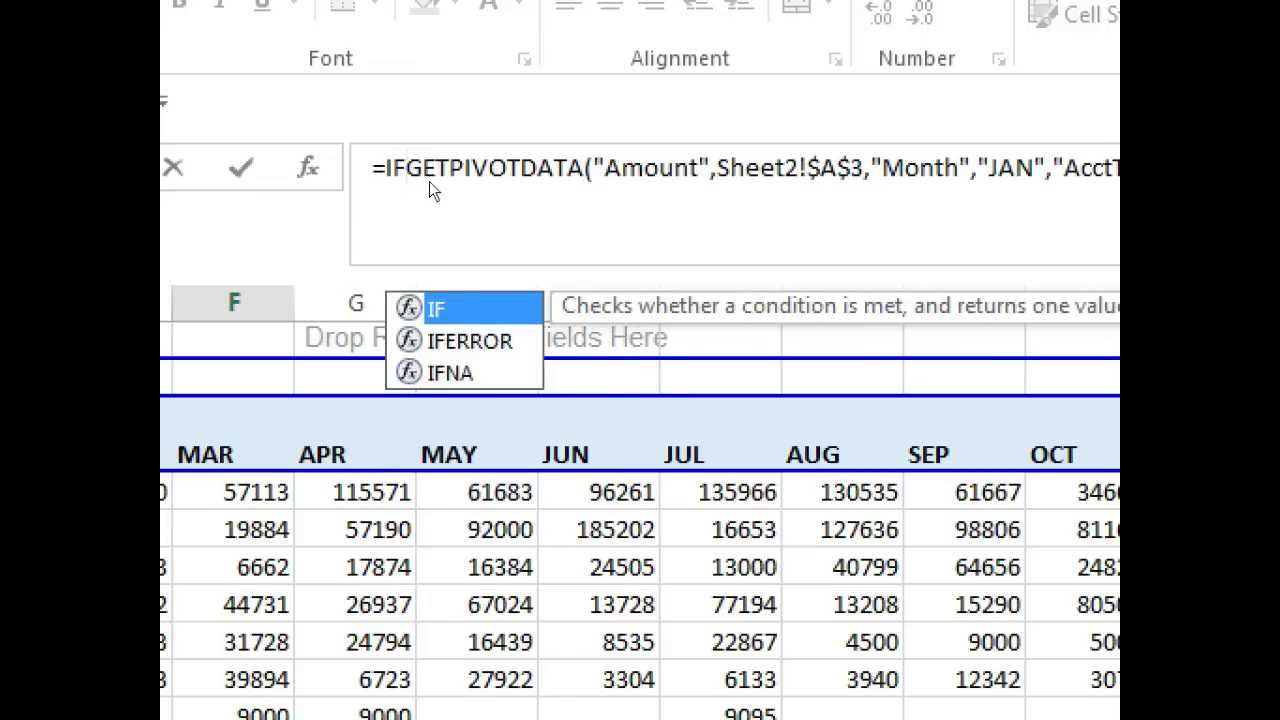
pyautogui.press('Down')
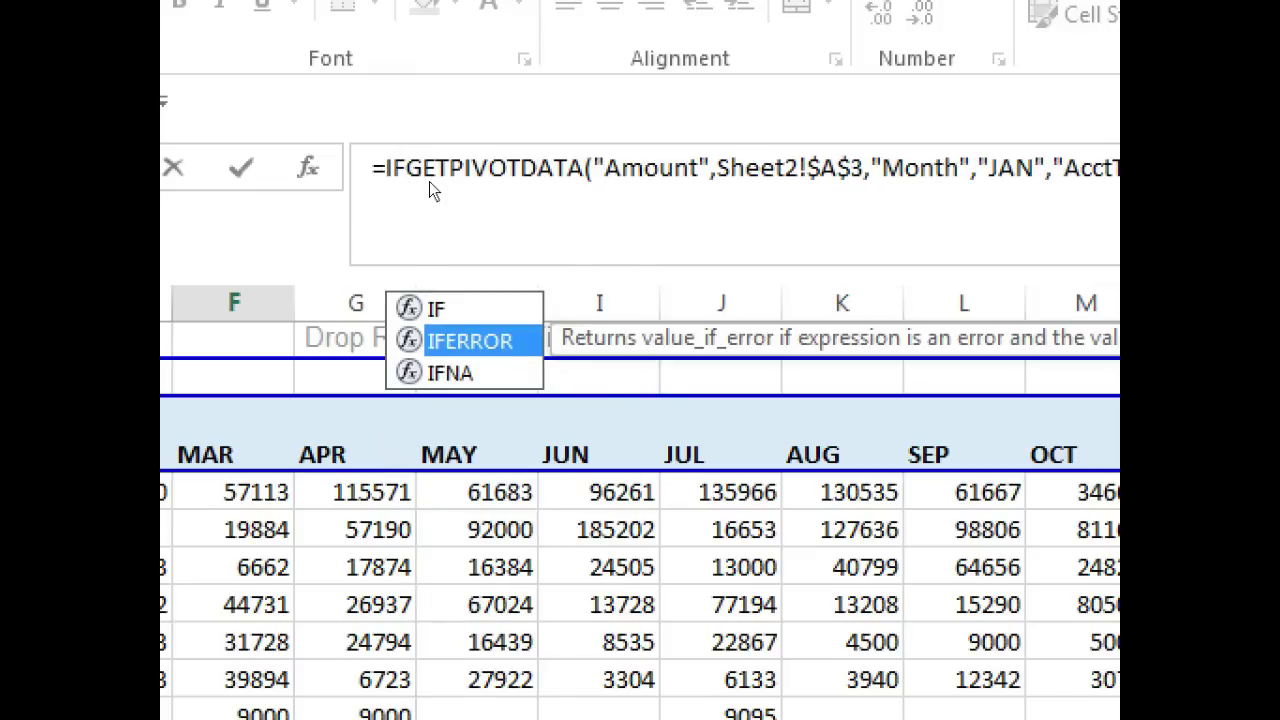
pyautogui.press('Tab')
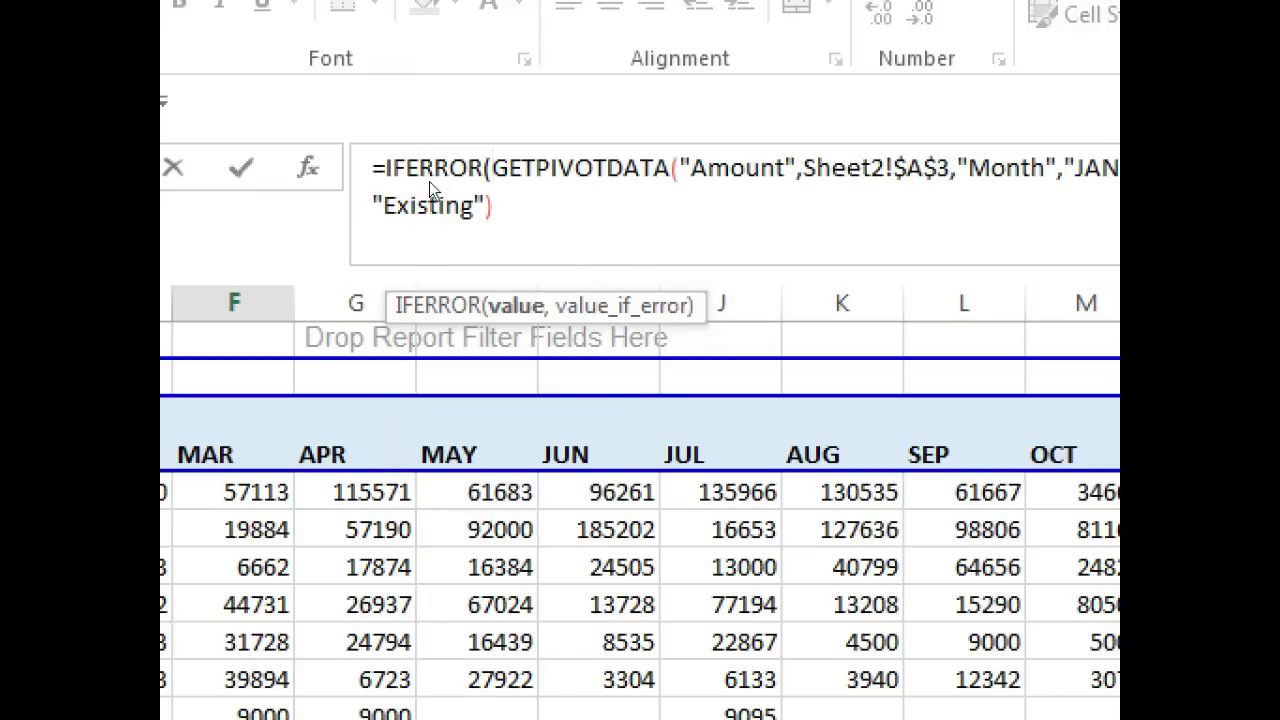
pyautogui.click(478, 207)
pyautogui.write(',')
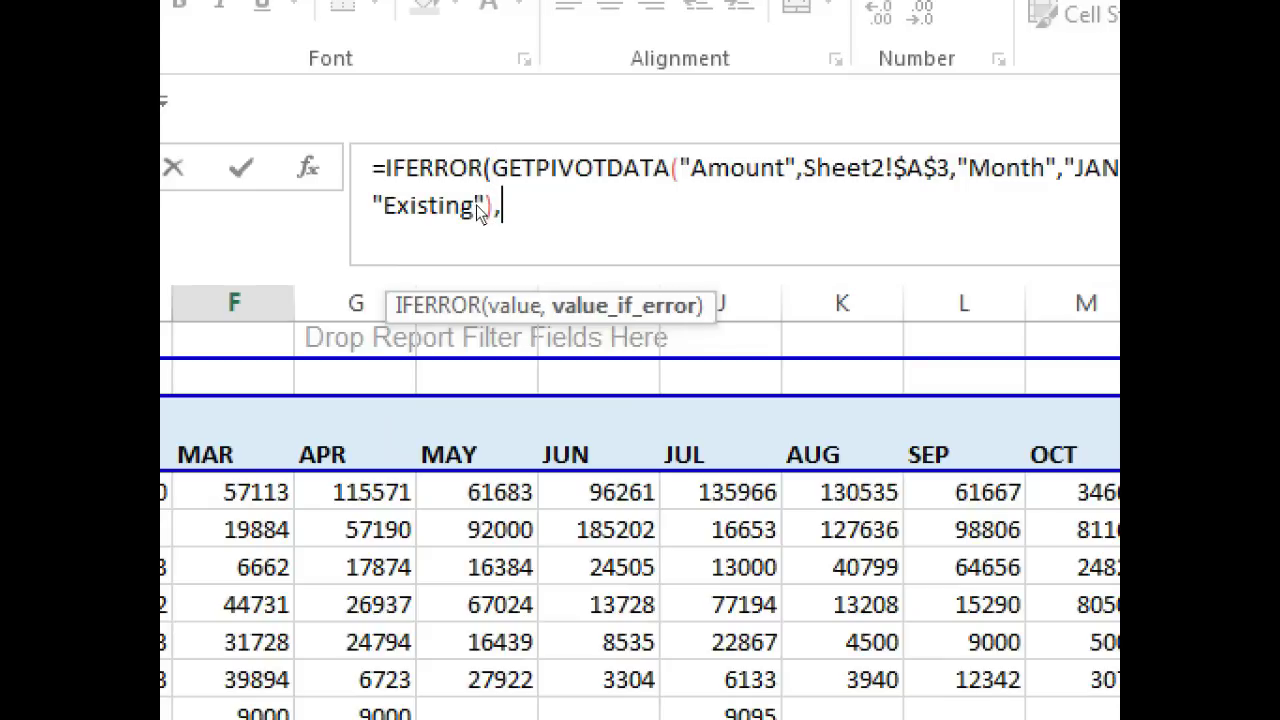
pyautogui.write('0)')
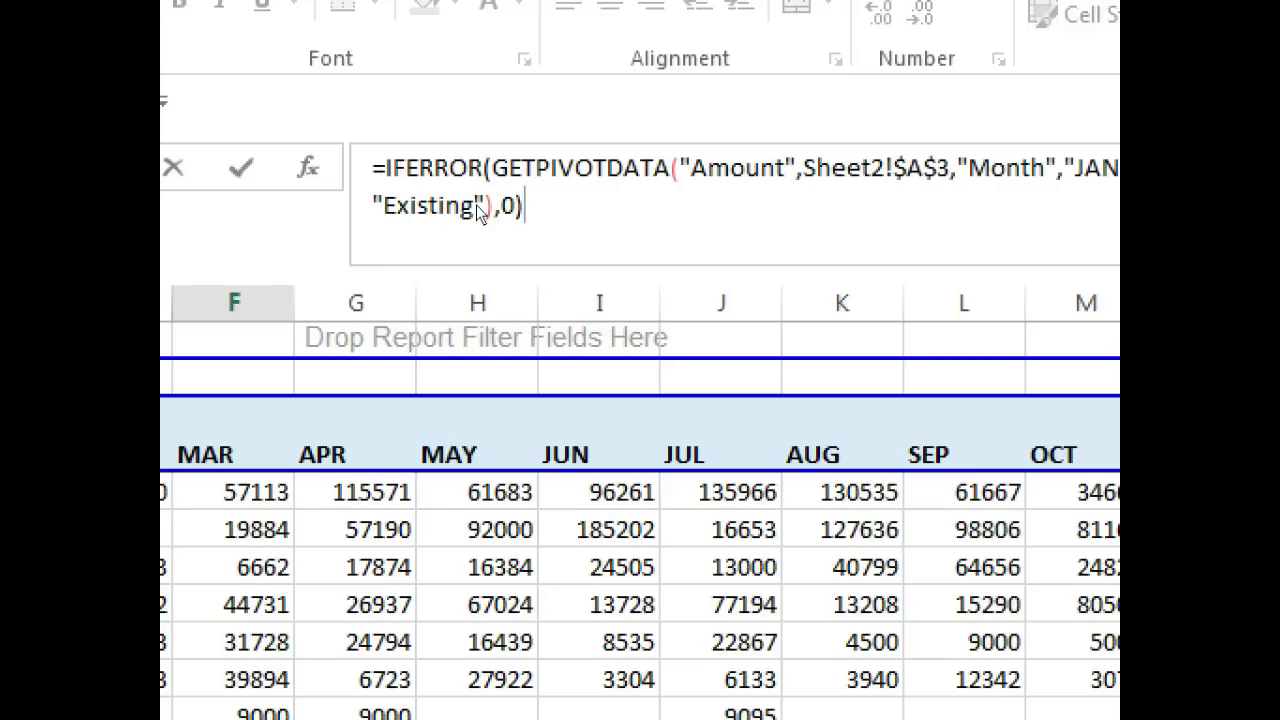
pyautogui.press('Return')
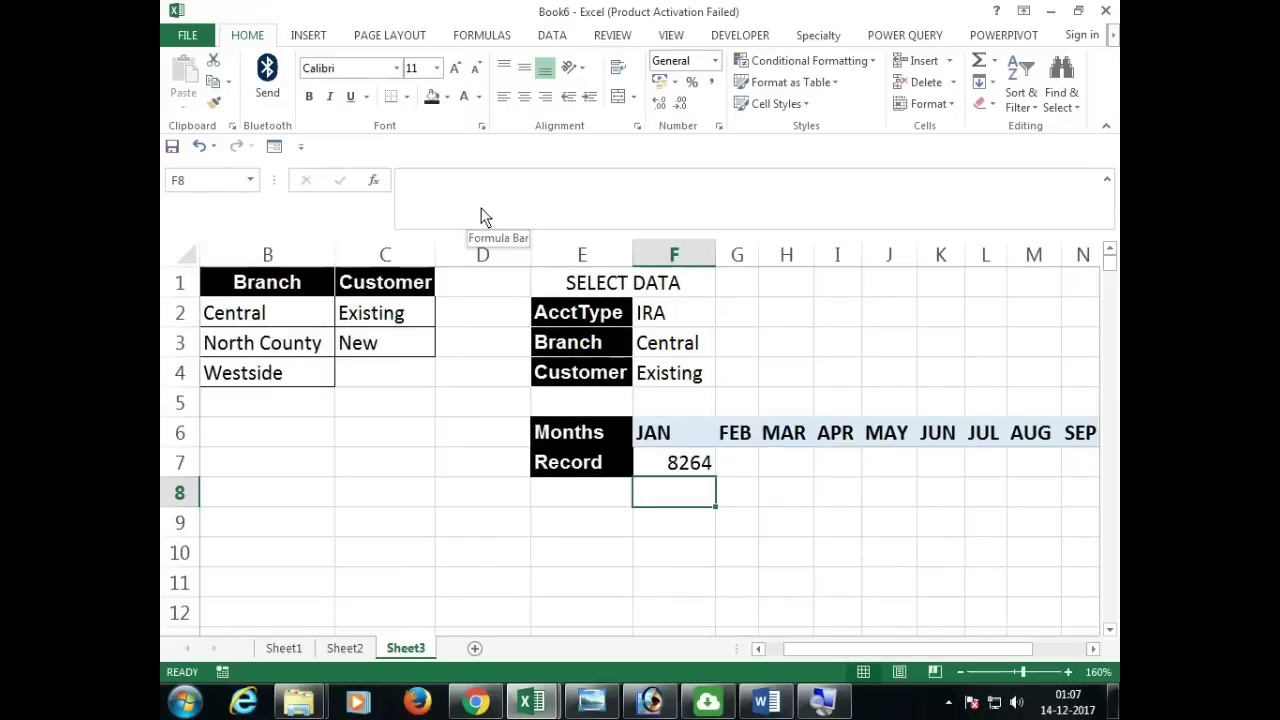
# Review the GETPIVOTDATA part of the formula in F7, leave it unedited, and clear the cell.
pyautogui.click(665, 463)
pyautogui.doubleClick(697, 468)
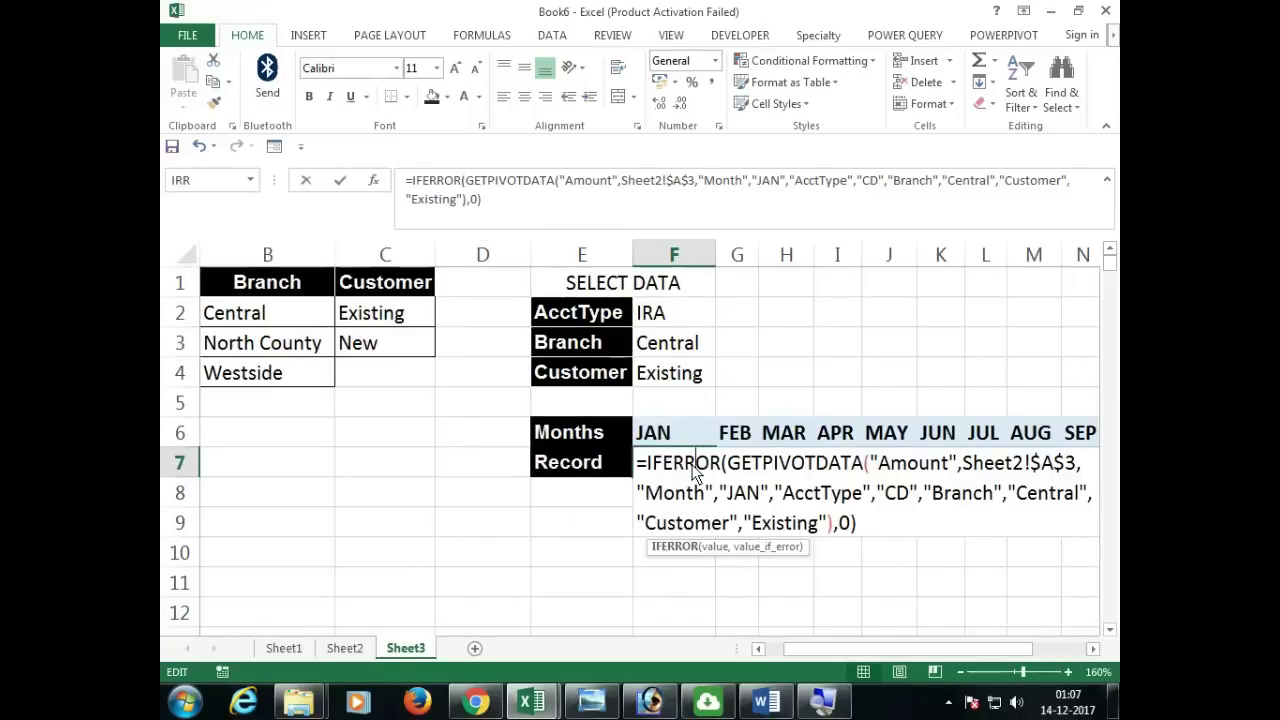
pyautogui.moveTo(722, 463); pyautogui.dragTo(868, 465)
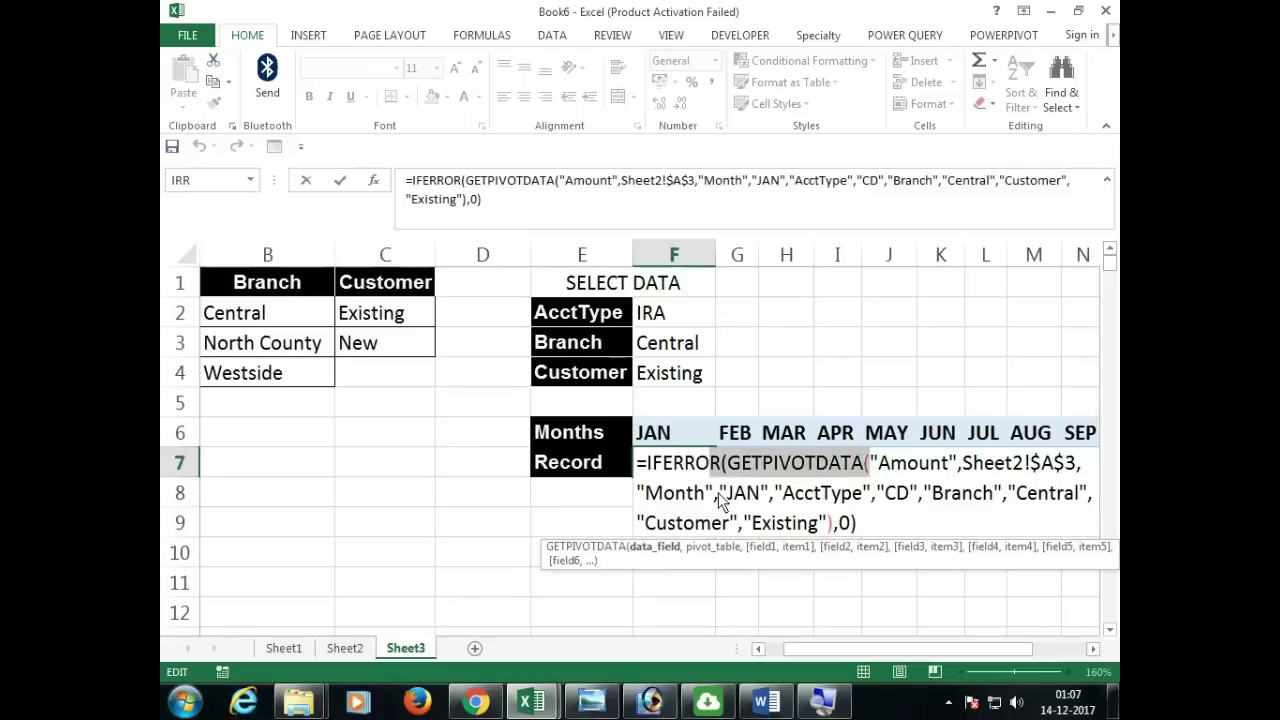
pyautogui.press('Escape')
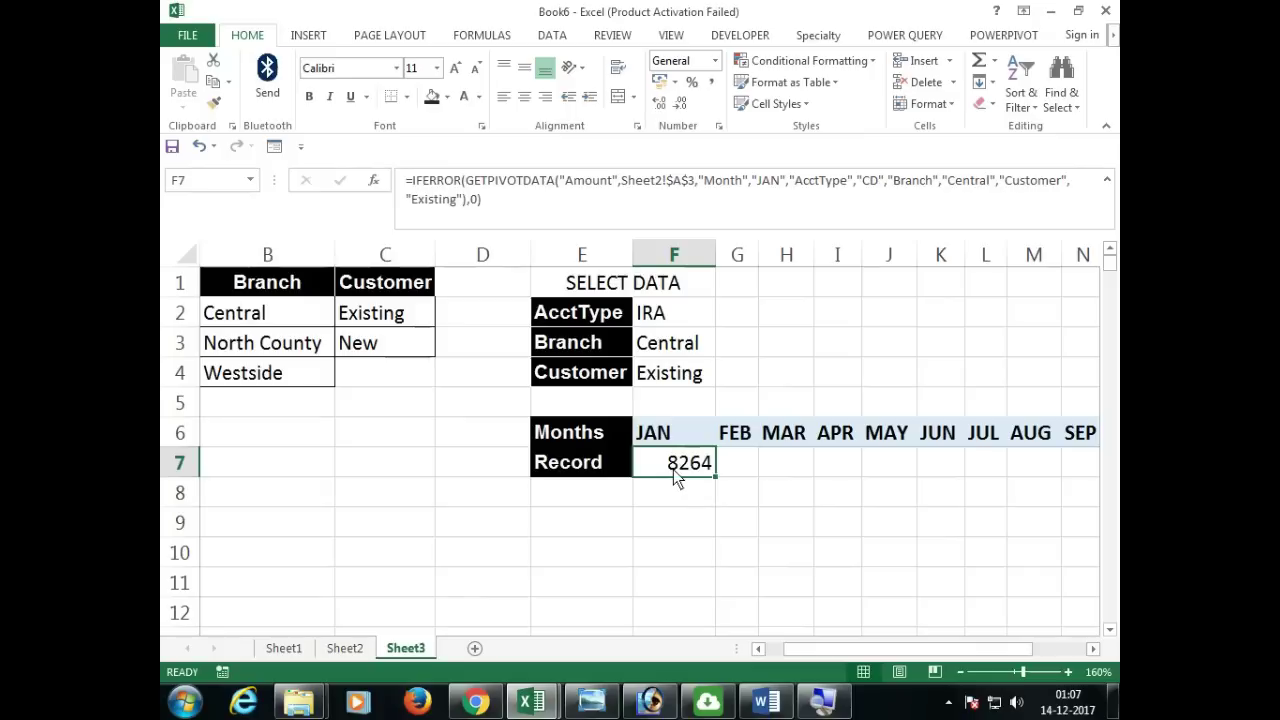
pyautogui.press('Delete')
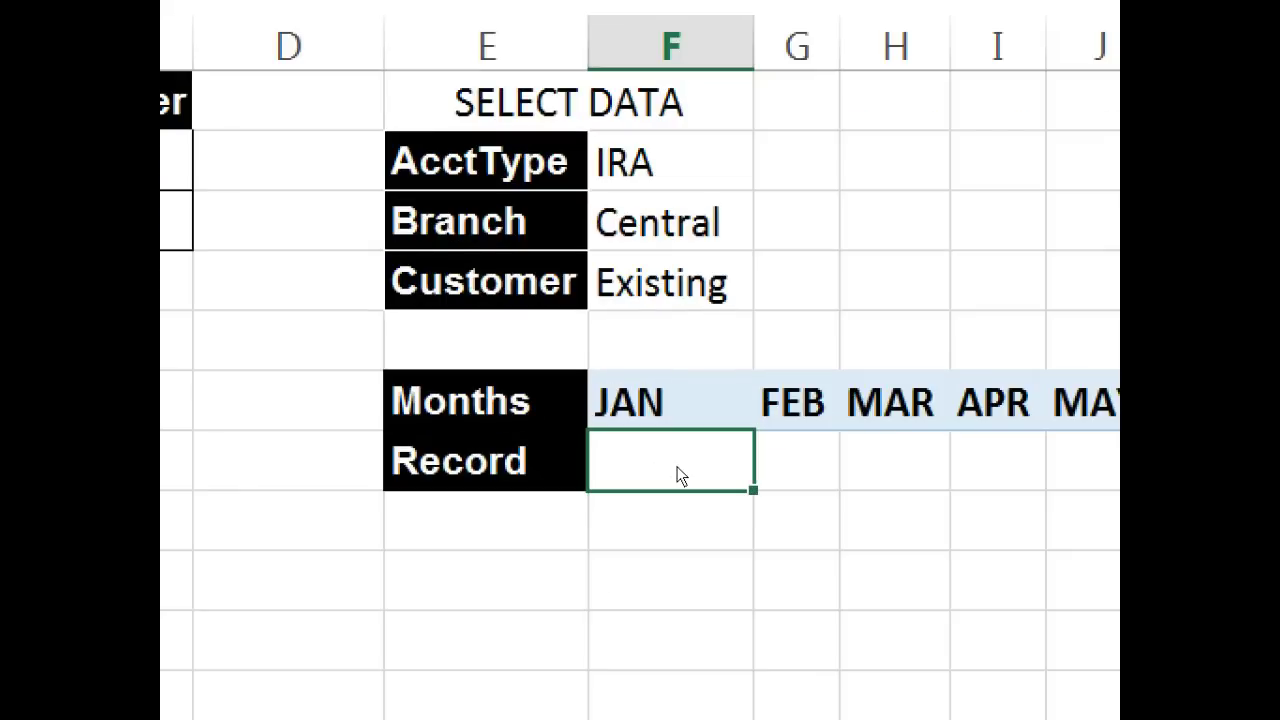
# Start a new formula in F7 that references the JAN amount in PivotTable cell D5 on Sheet2.
pyautogui.write('=')
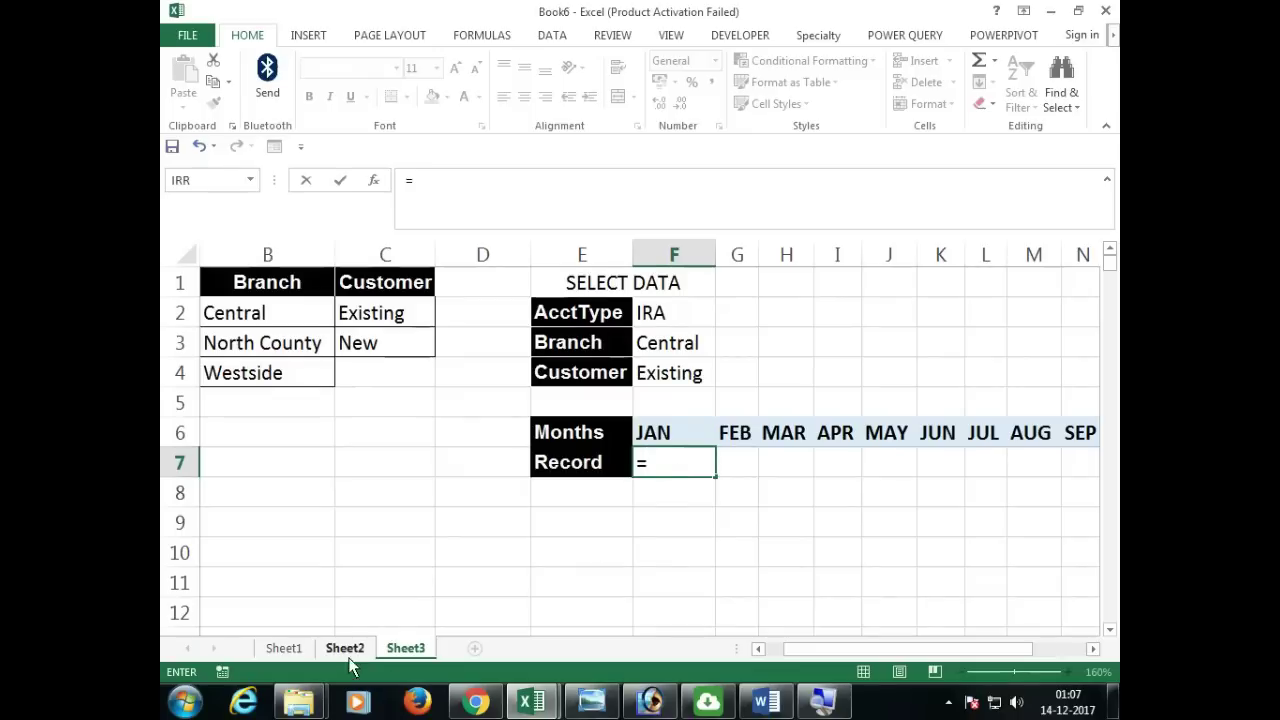
pyautogui.click(350, 650)
pyautogui.click(229, 346)
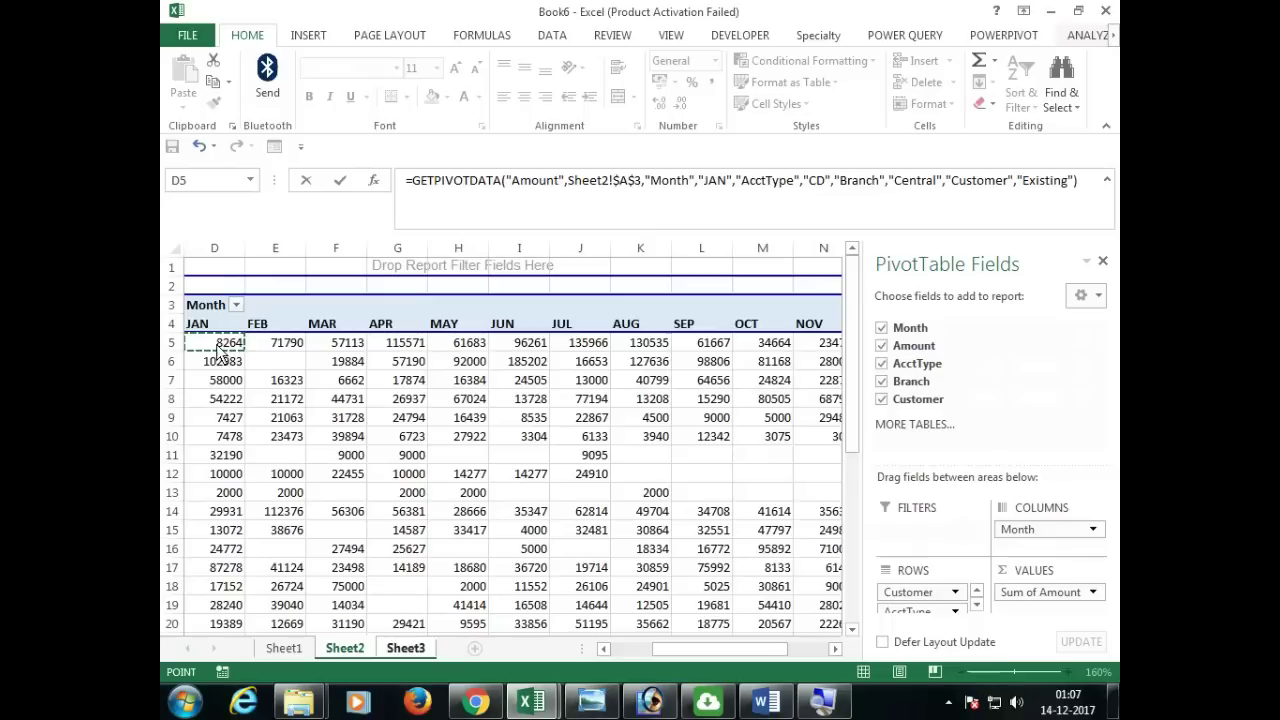
pyautogui.moveTo(222, 361); pyautogui.dragTo(188, 380)
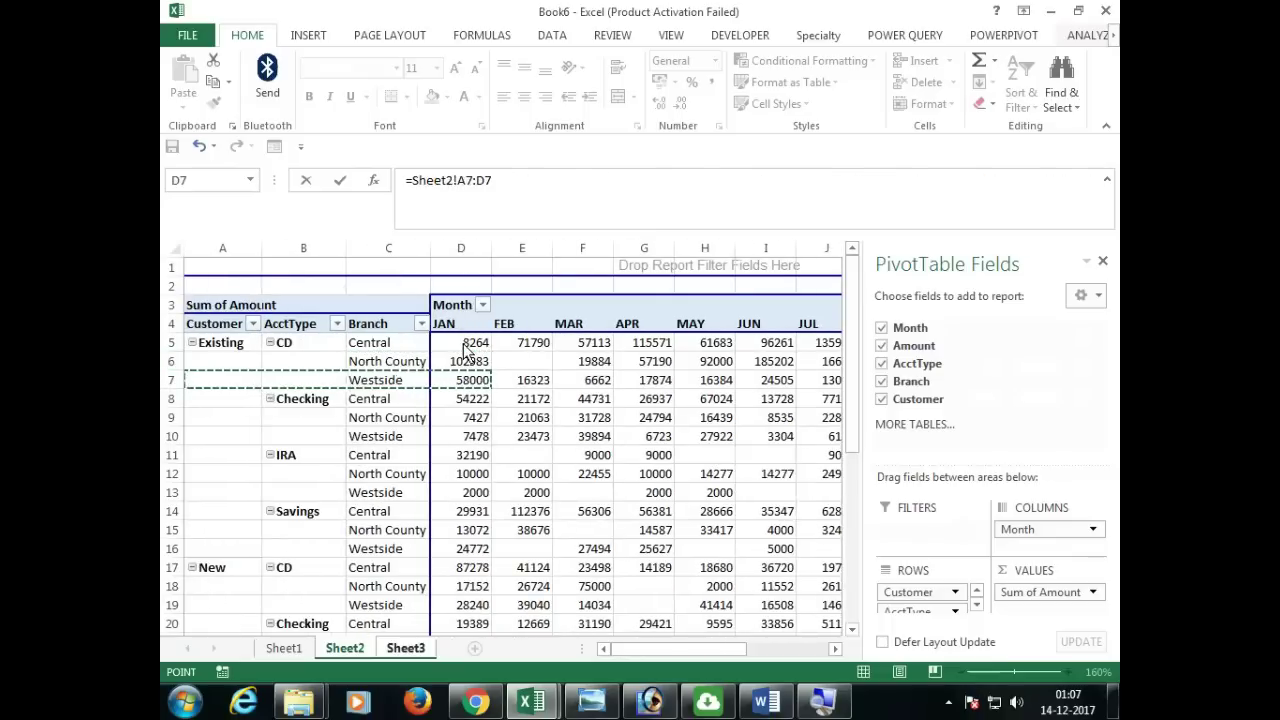
pyautogui.click(463, 345)
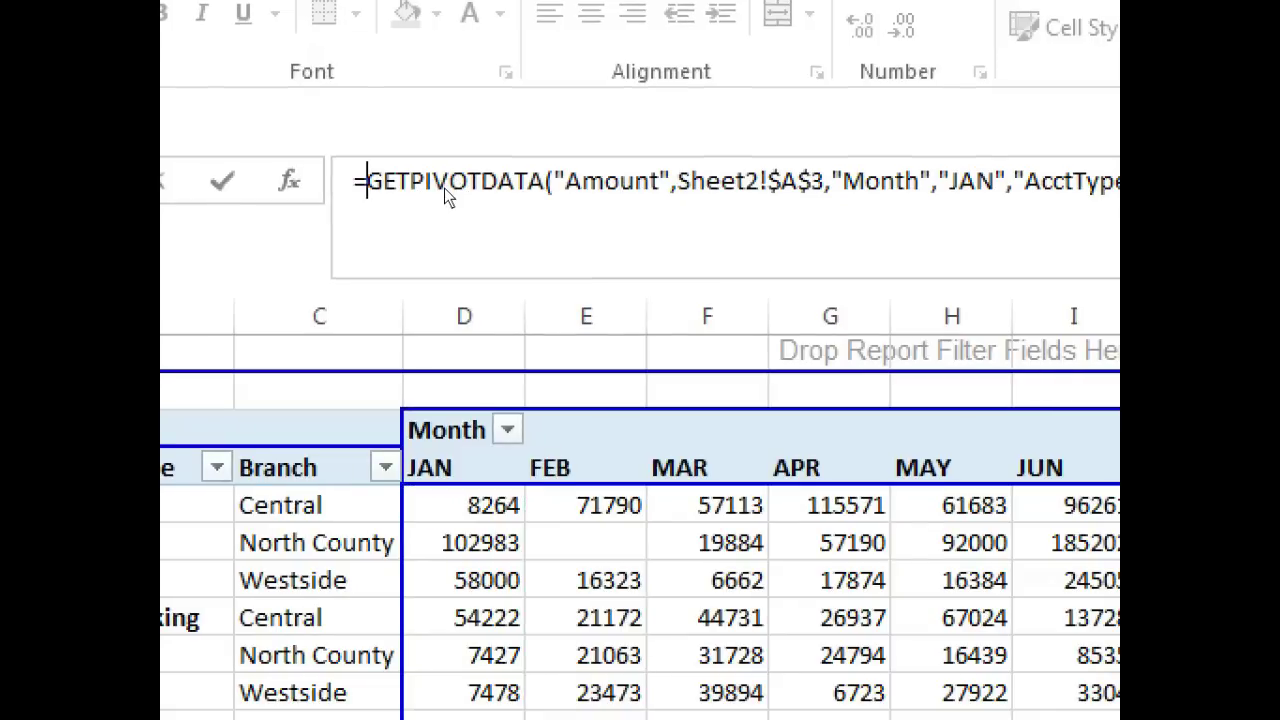
# Enclose the new GETPIVOTDATA reference in IFERROR returning 0 on error, enter it in F7, and accept the closing-parenthesis correction.
pyautogui.write('IF')
pyautogui.press('Down')
pyautogui.press('Tab')
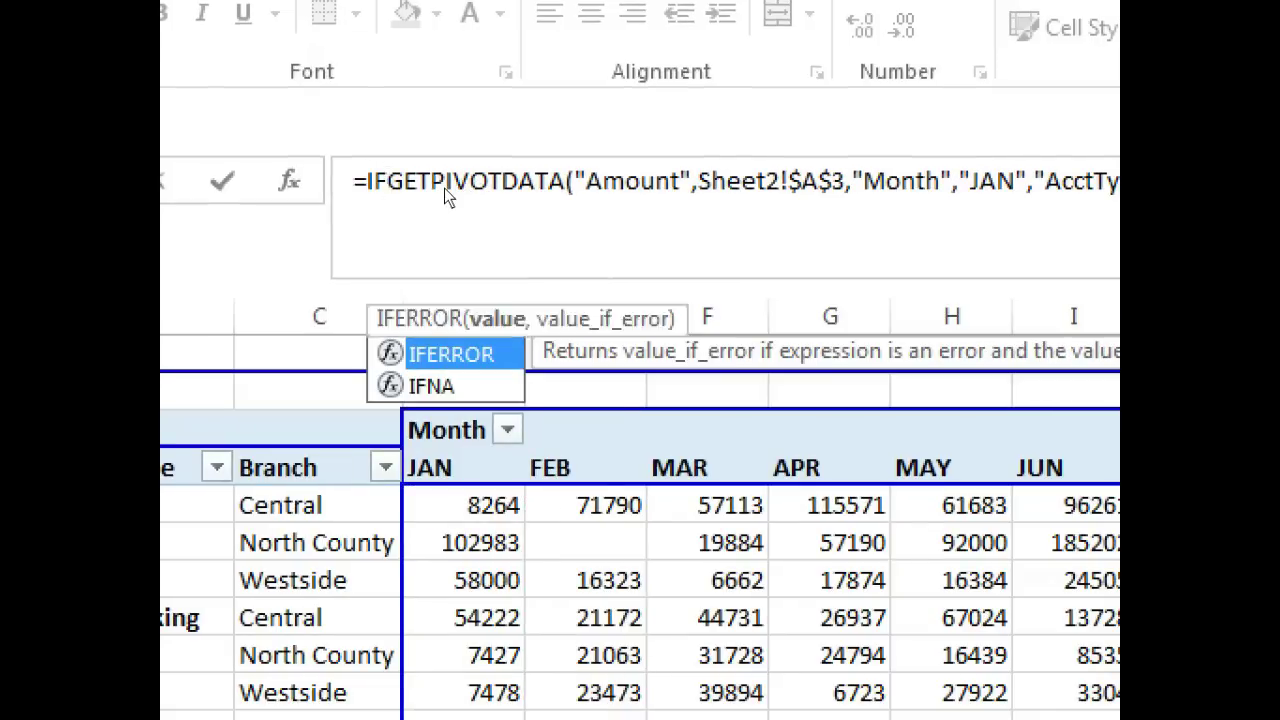
pyautogui.click(475, 218)
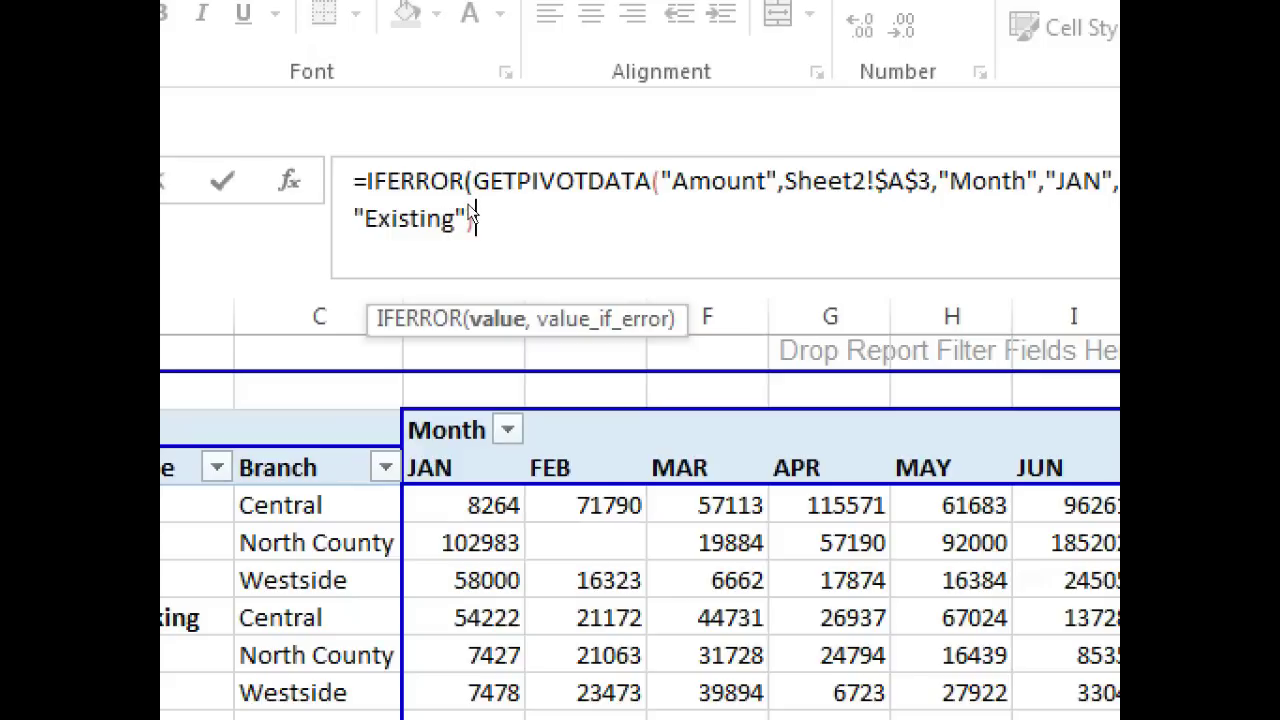
pyautogui.write(',')
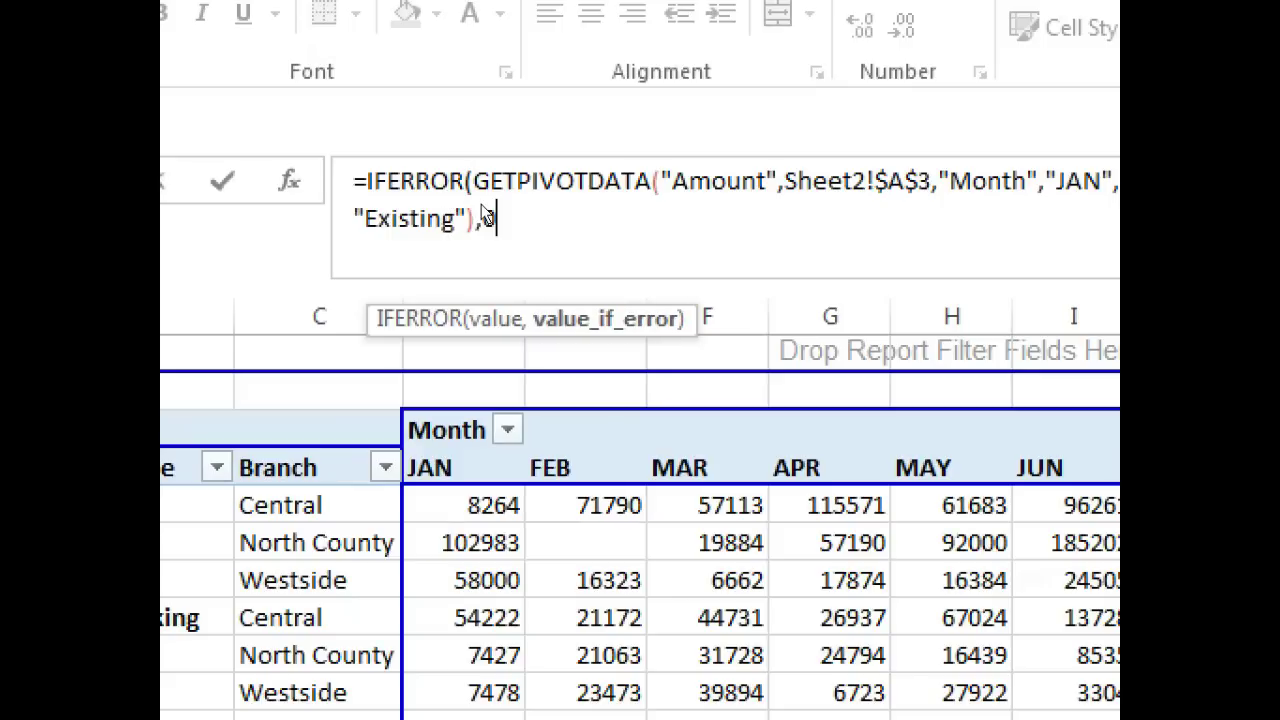
pyautogui.write('0')
pyautogui.press('Return')
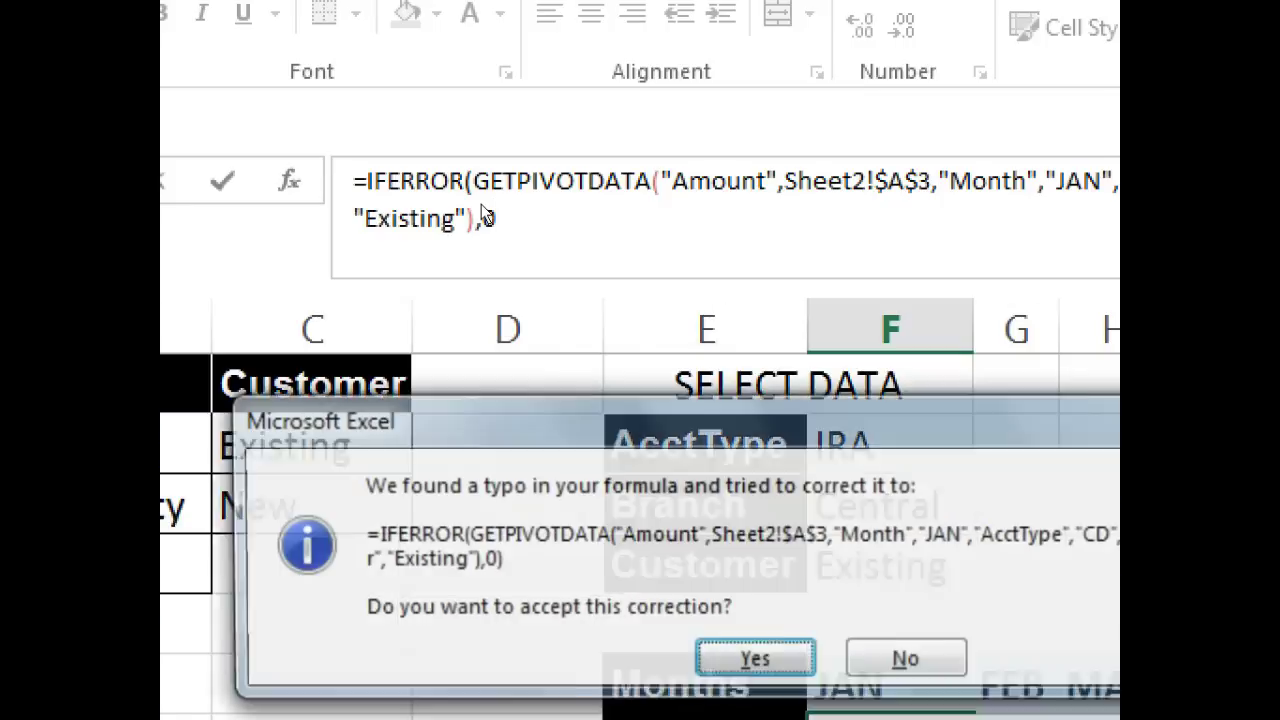
pyautogui.press('Return')
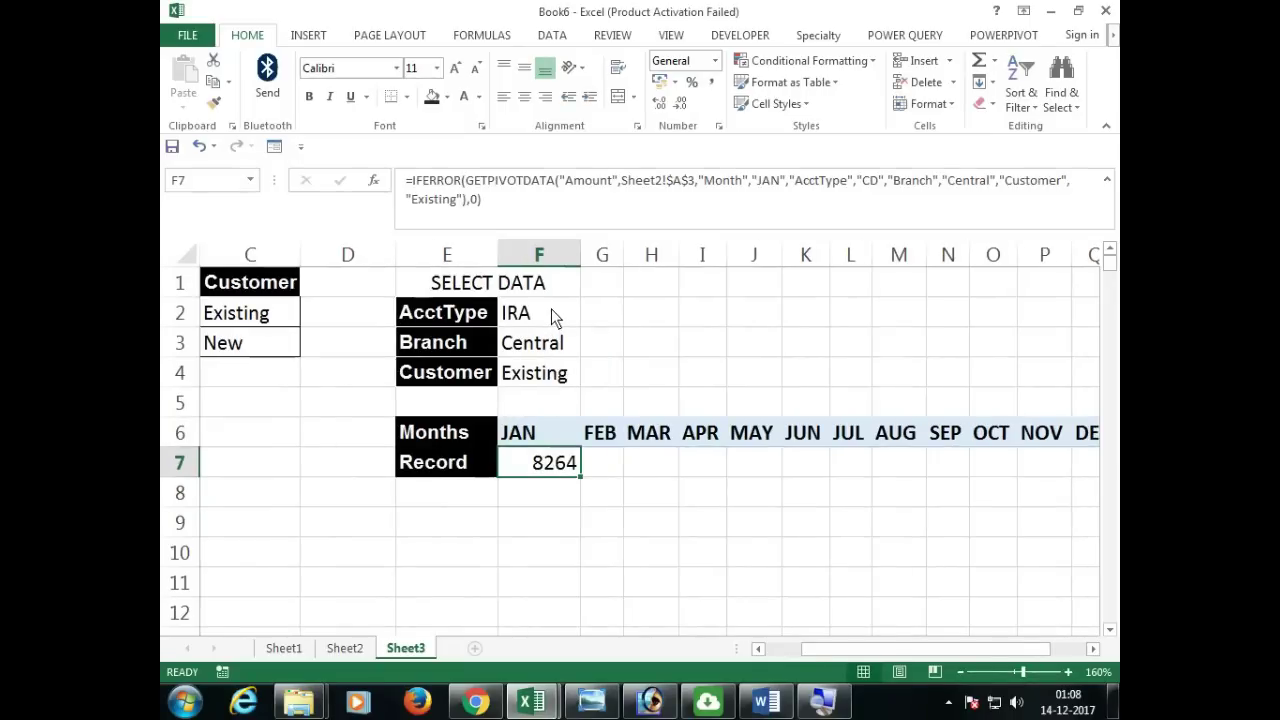
# Replace the "JAN" item in the F7 formula with a reference to the month header, locking only the row as F$6.
pyautogui.moveTo(552, 310); pyautogui.dragTo(551, 364)
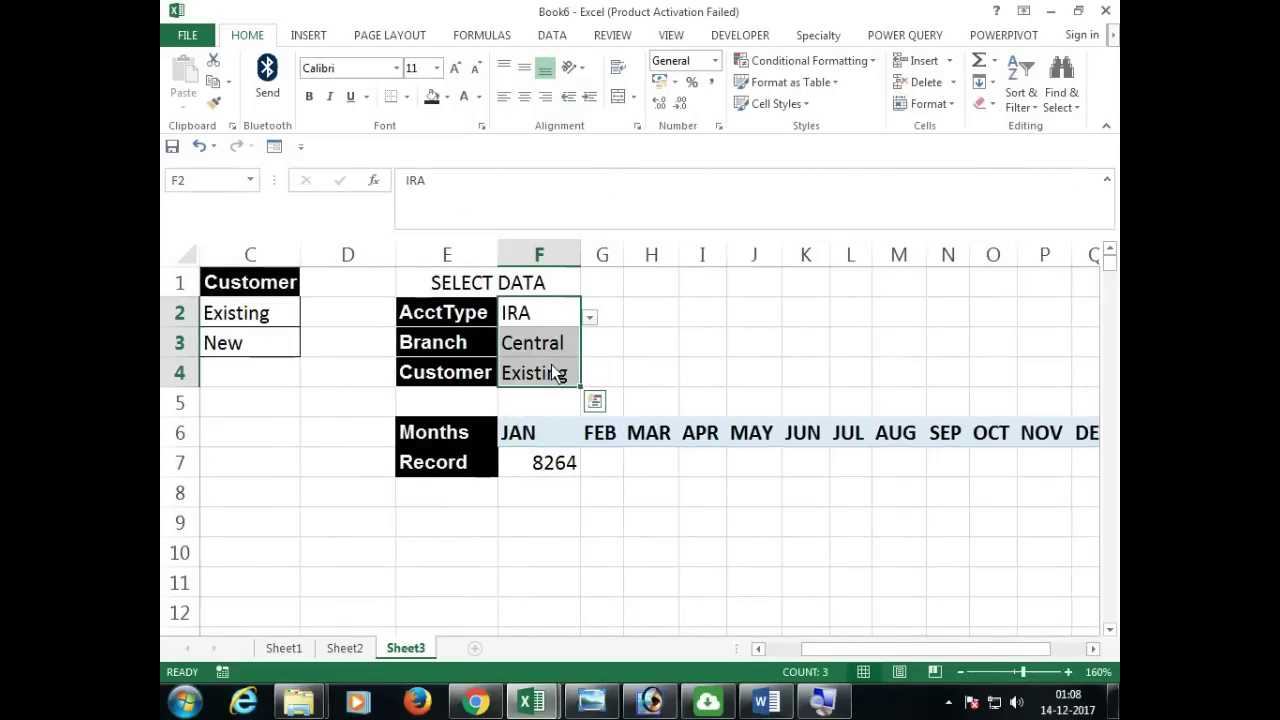
pyautogui.click(566, 474)
pyautogui.doubleClick(577, 472)
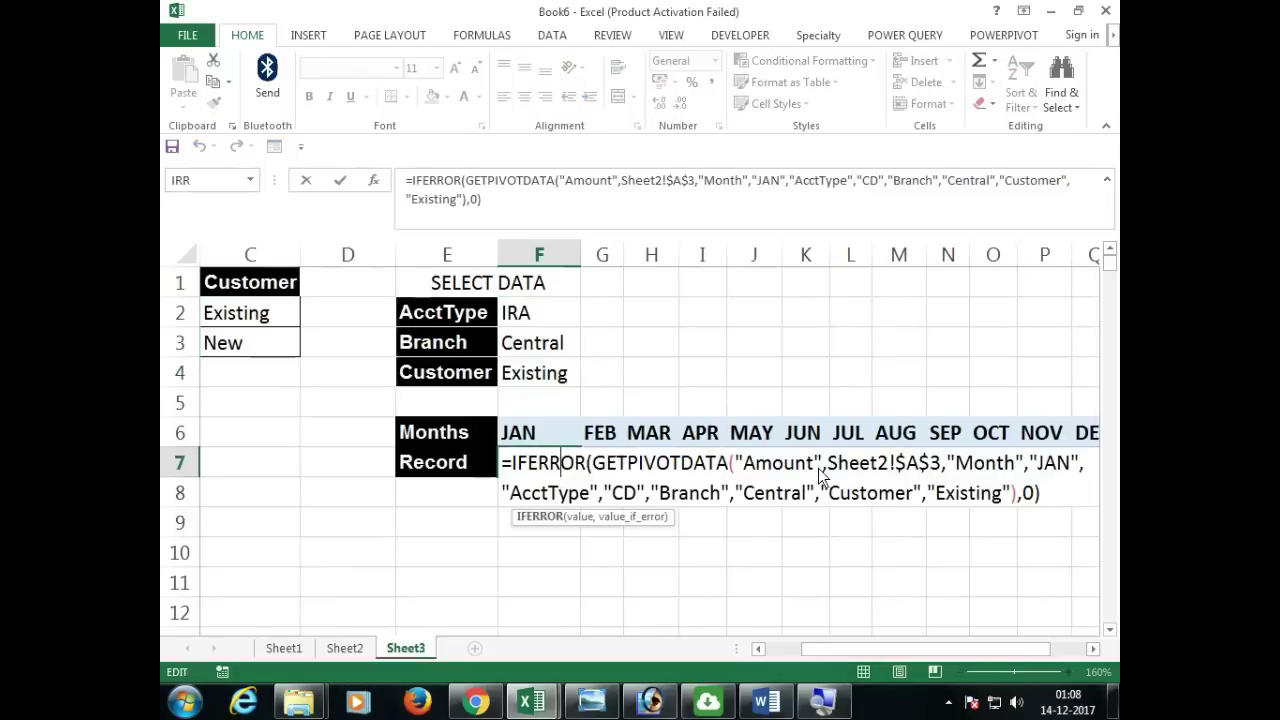
pyautogui.click(1096, 648)
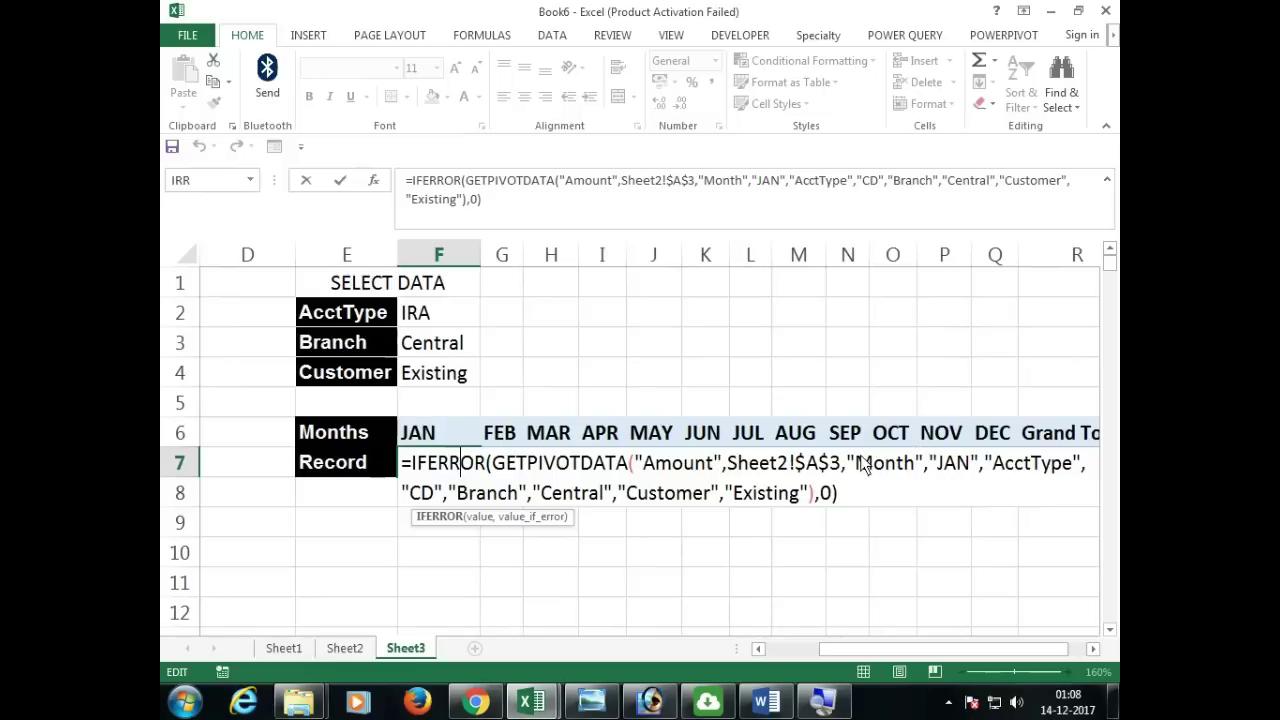
pyautogui.click(957, 465)
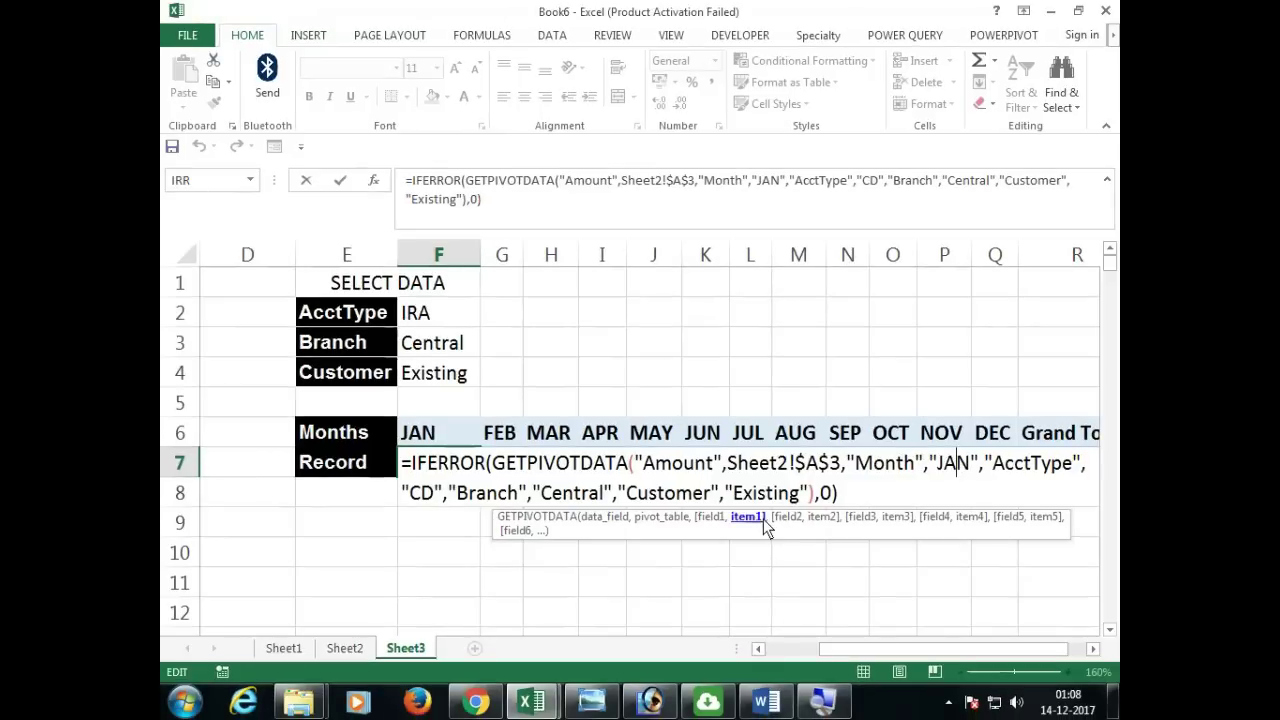
pyautogui.click(758, 520)
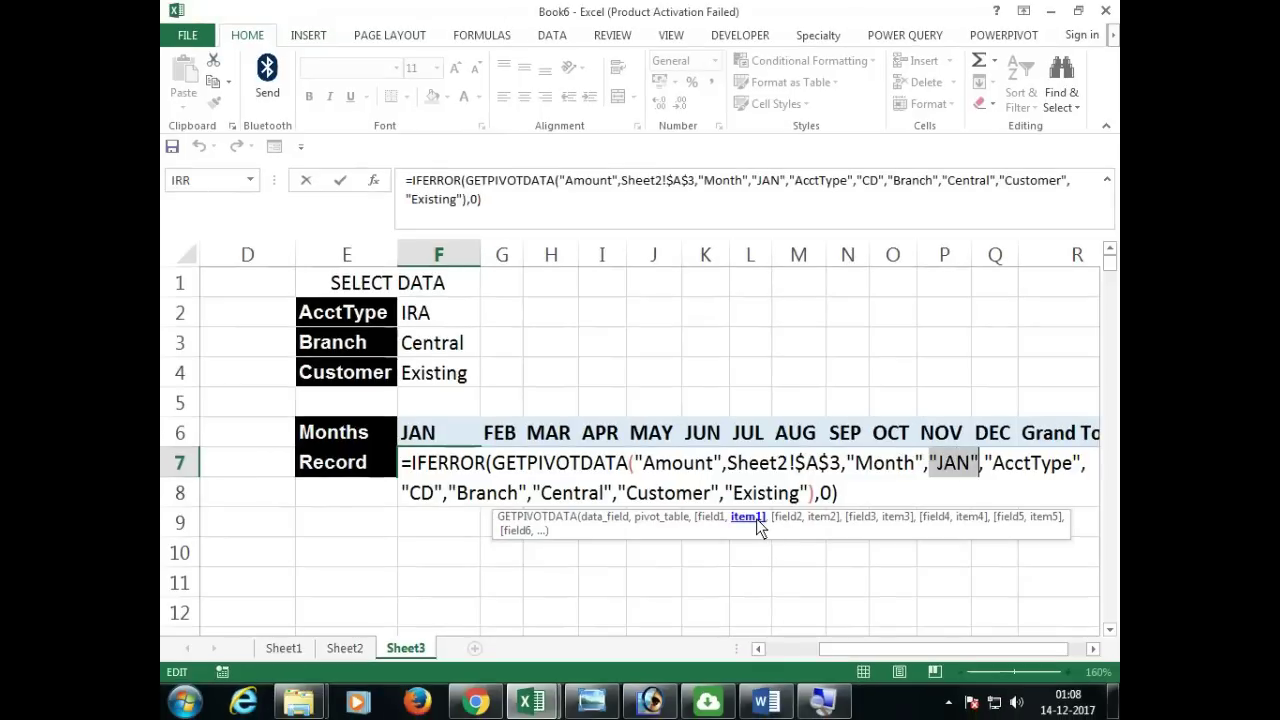
pyautogui.click(427, 440)
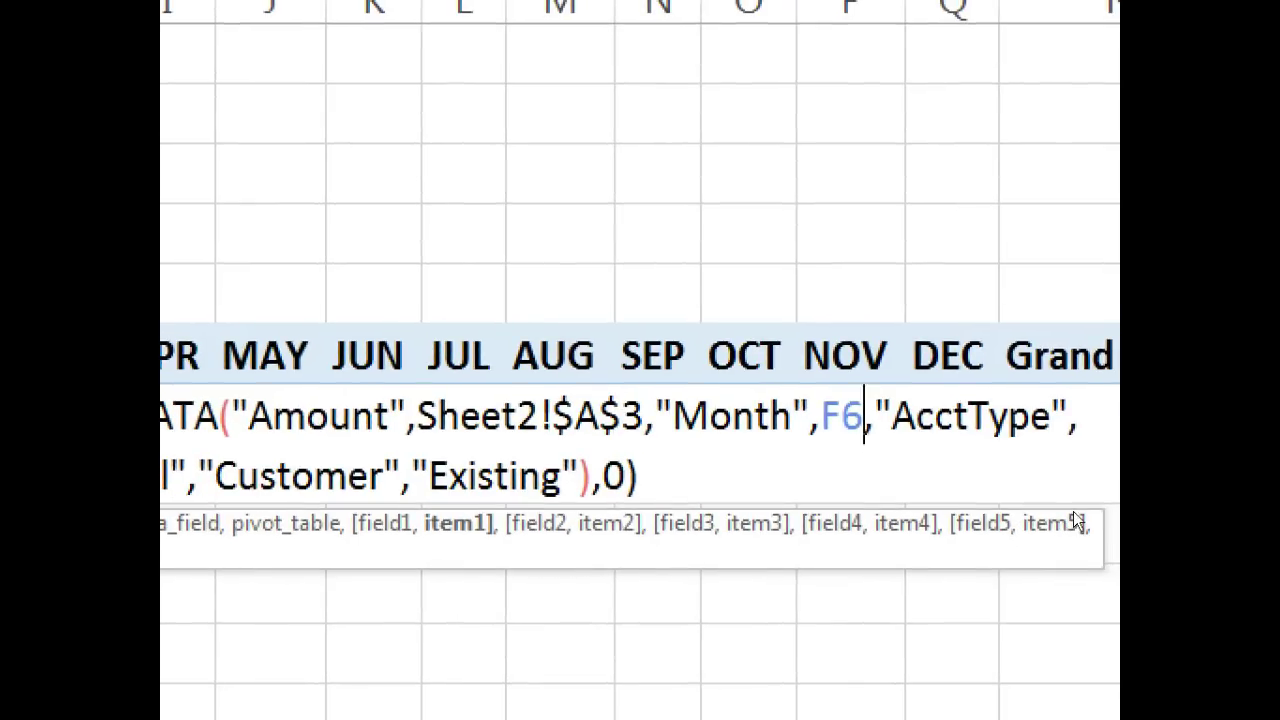
pyautogui.press('F4')
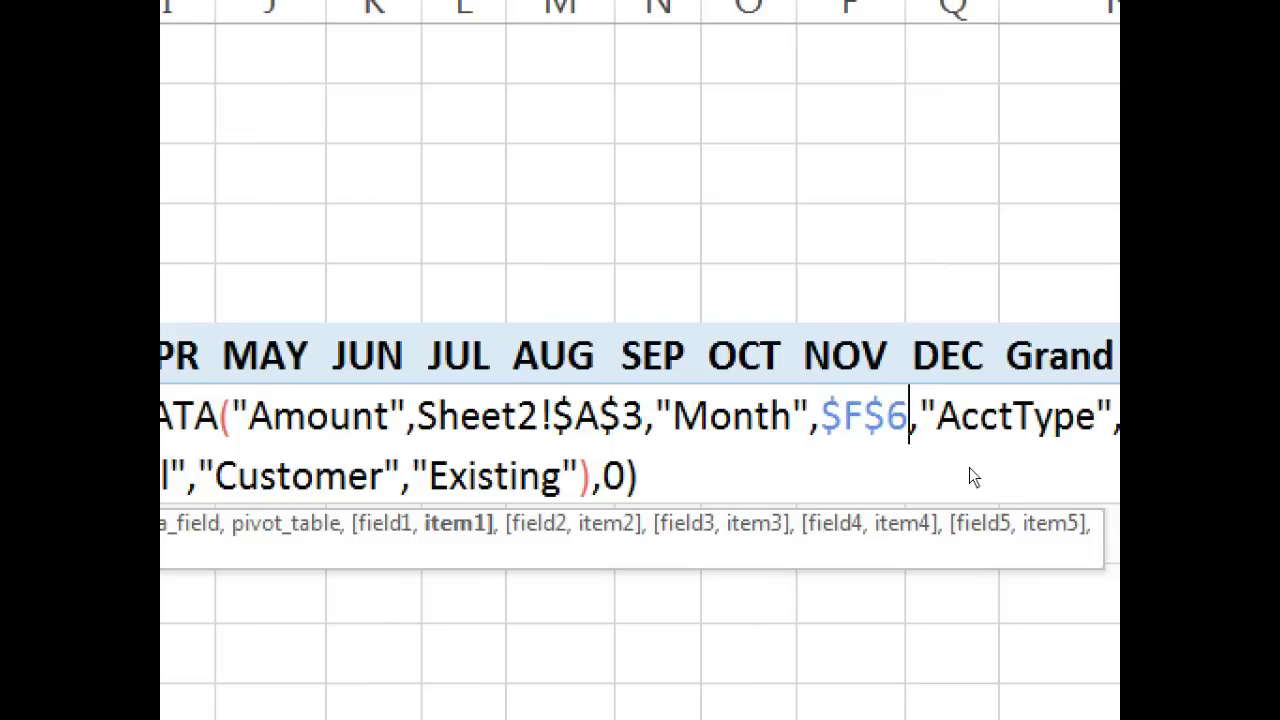
pyautogui.press('F4')
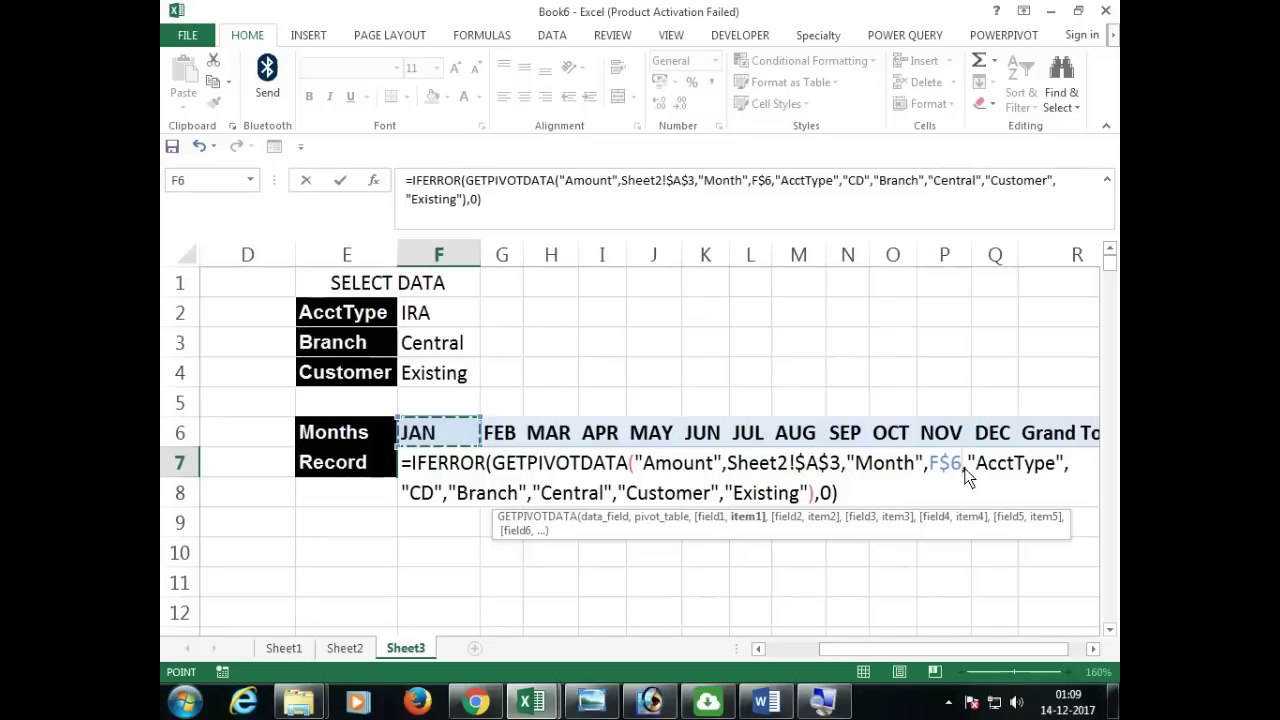
# Replace the "CD" item after "AcctType" in the F7 formula with the absolute reference $F$2.
pyautogui.click(421, 497)
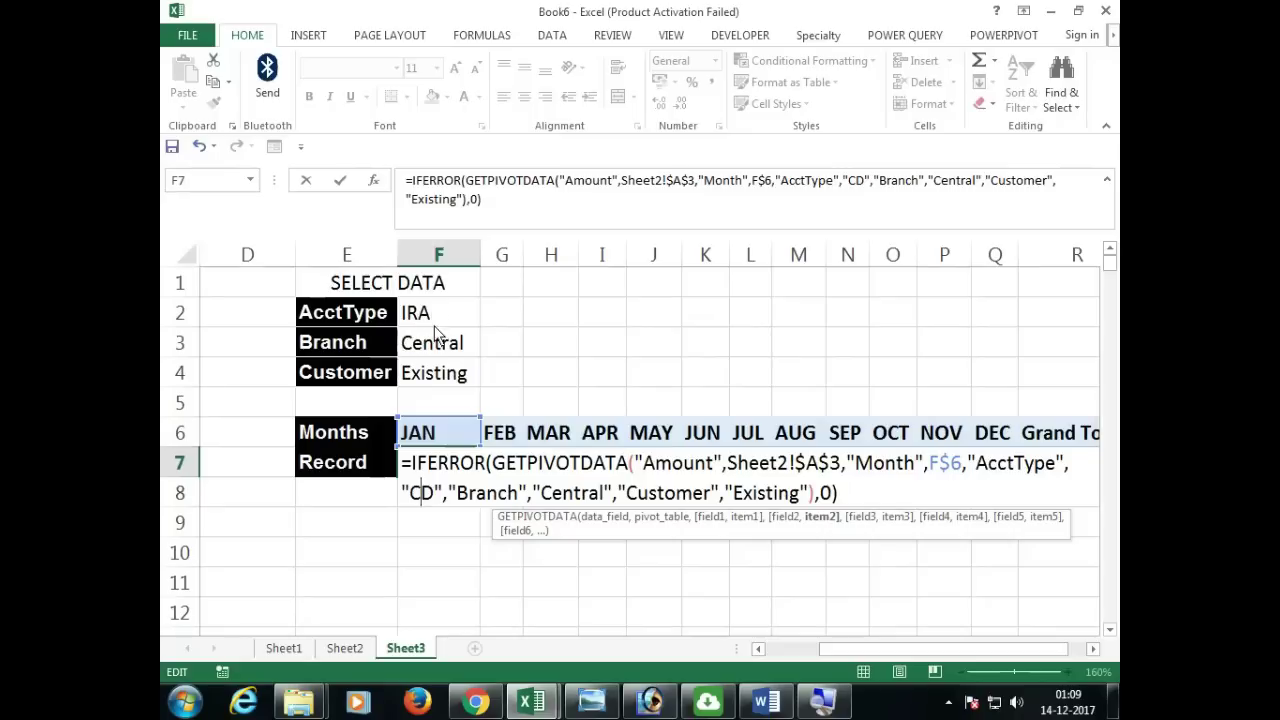
pyautogui.click(822, 517)
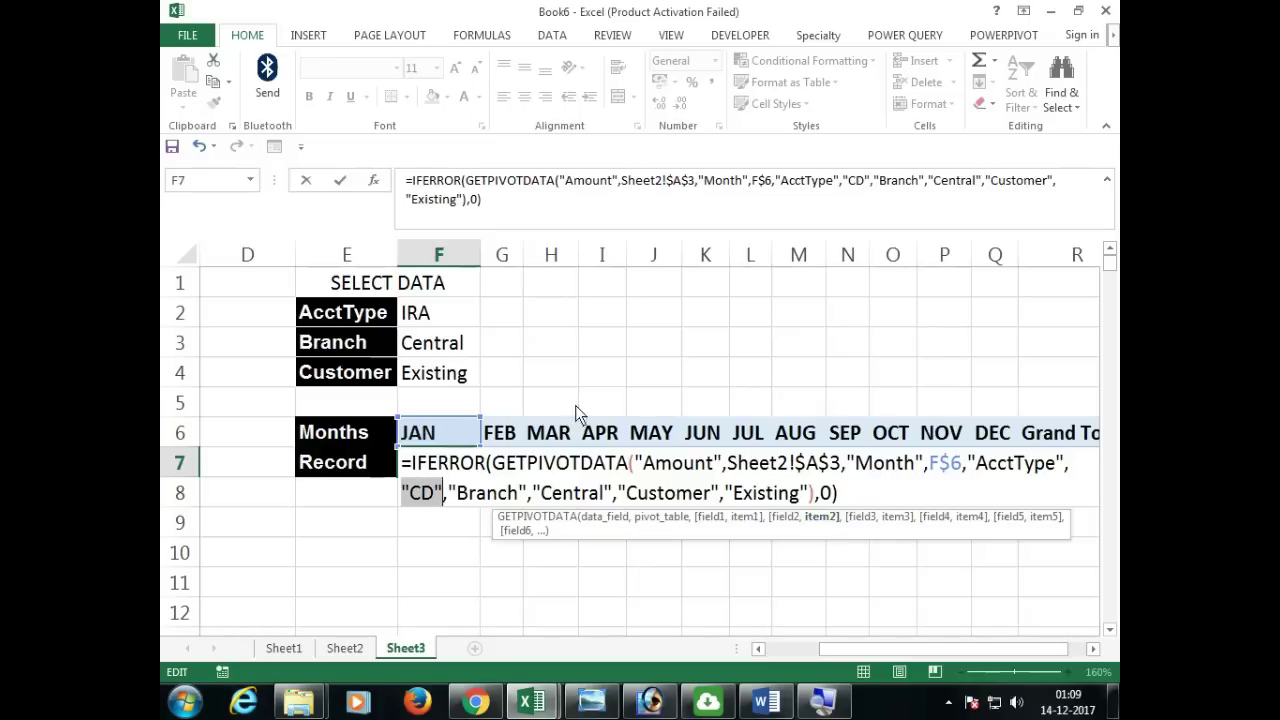
pyautogui.click(448, 316)
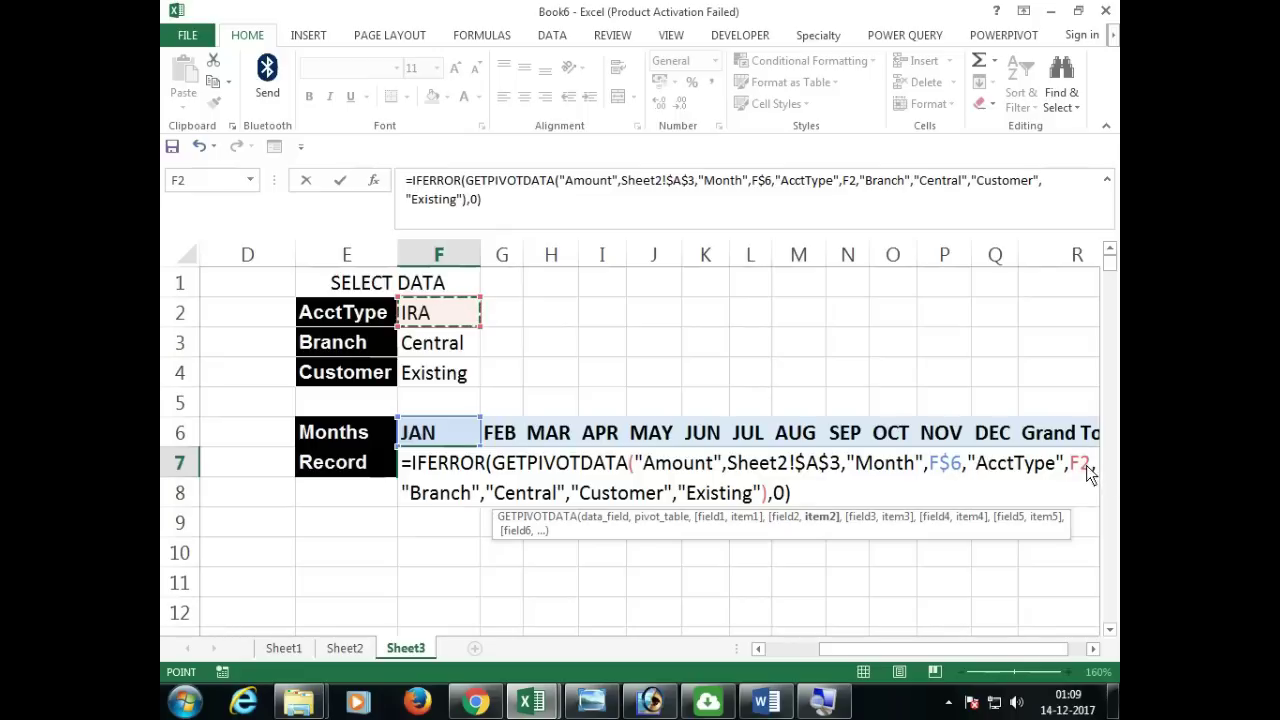
pyautogui.click(1093, 650)
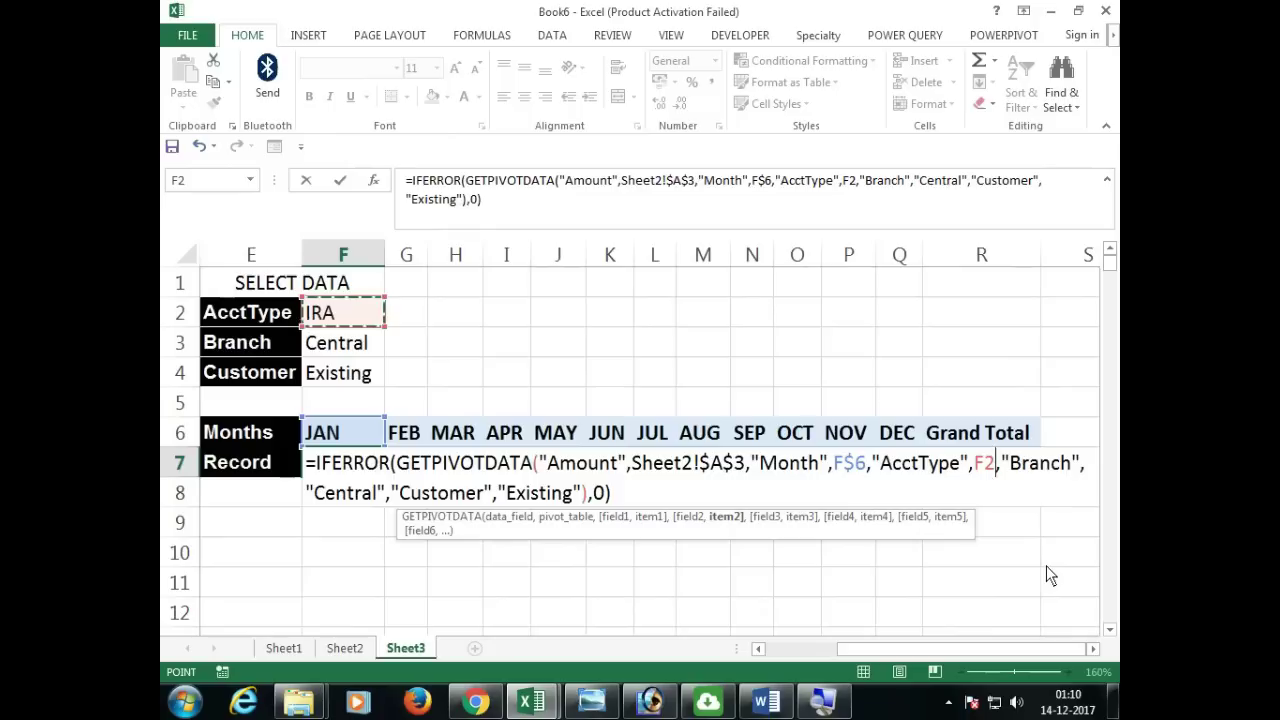
pyautogui.press('F4')
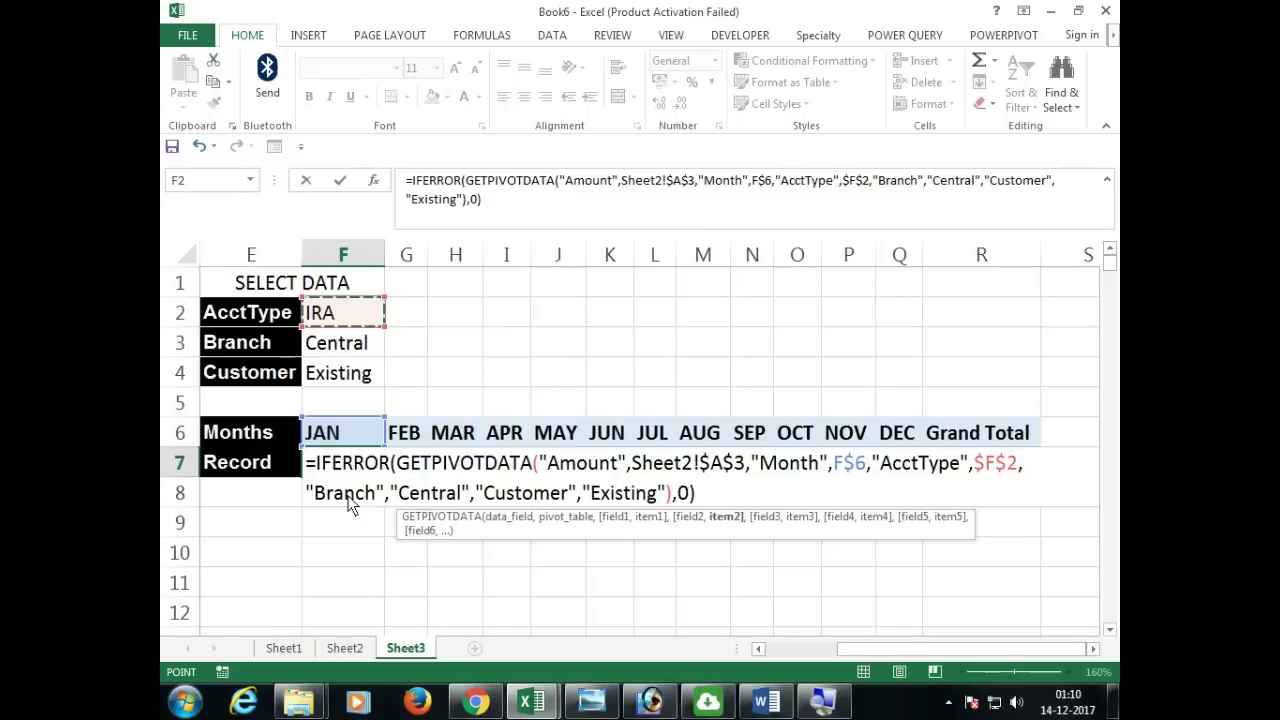
# Replace the "Central" item after "Branch" in the F7 formula with the absolute reference $F$3.
pyautogui.click(428, 492)
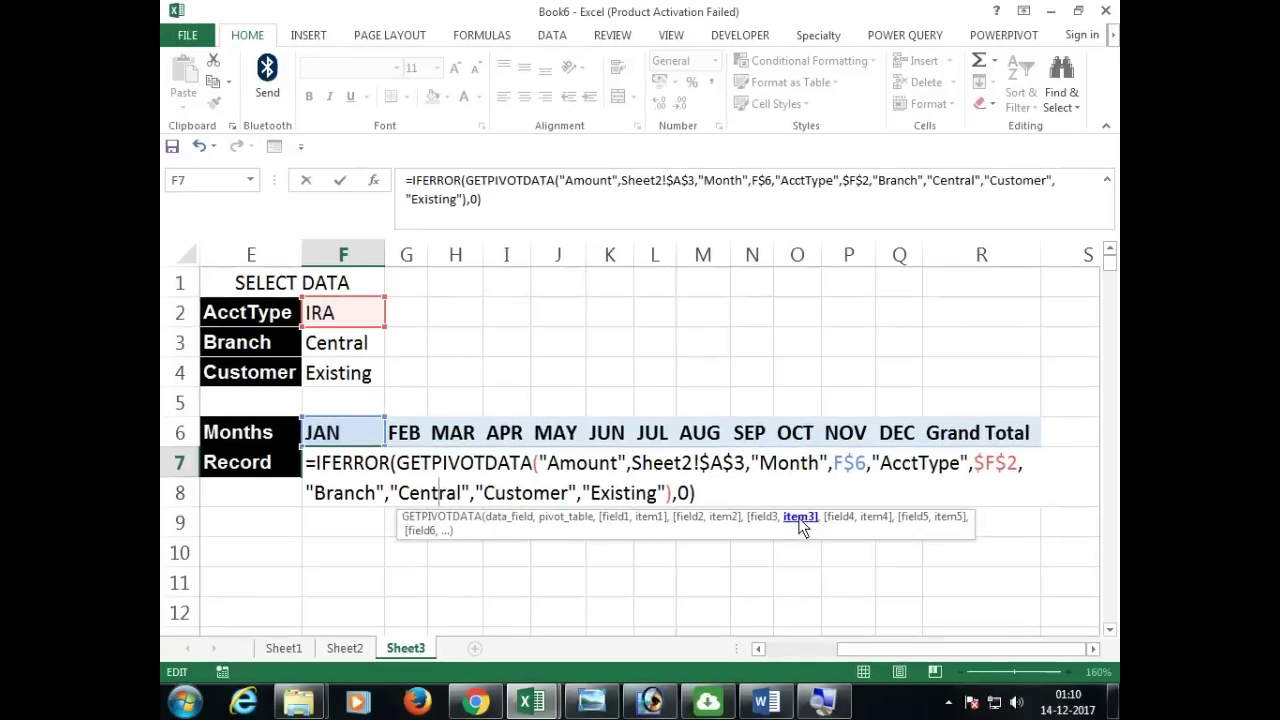
pyautogui.click(800, 518)
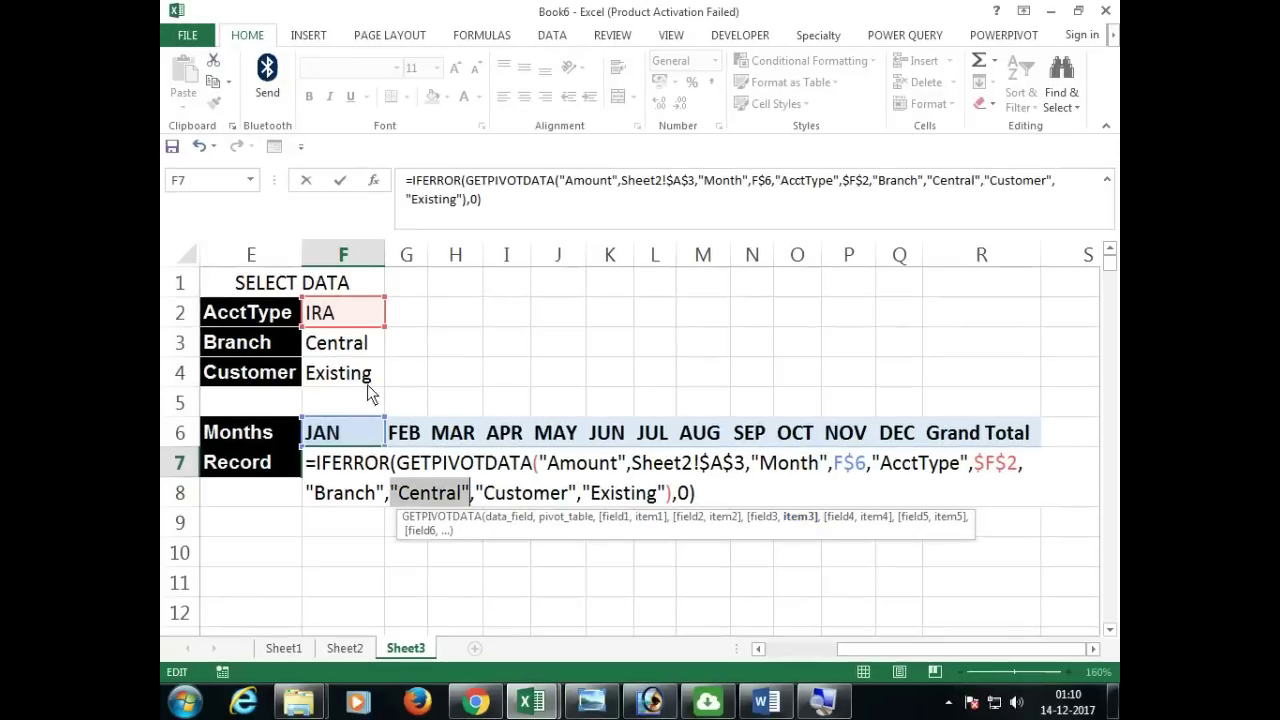
pyautogui.click(350, 352)
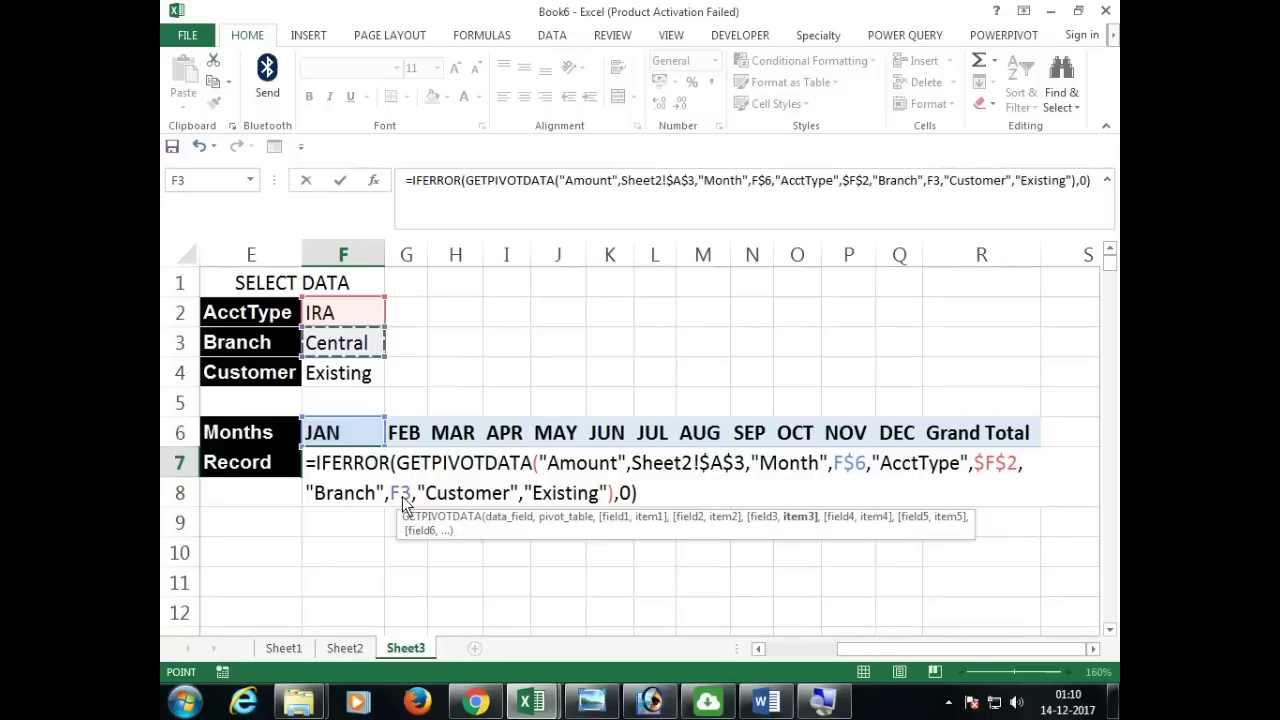
pyautogui.press('F4')
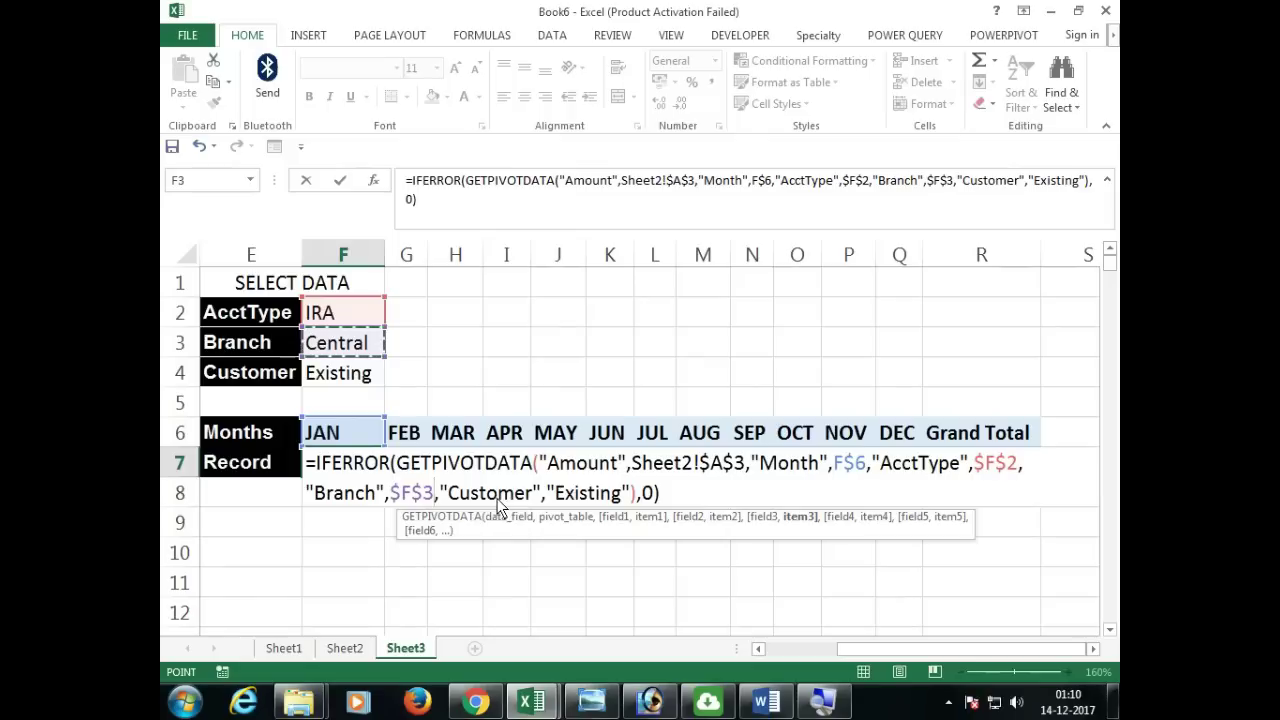
# Replace the "Existing" item after "Customer" in the F7 formula with the absolute reference $F$4 and enter the formula.
pyautogui.click(576, 494)
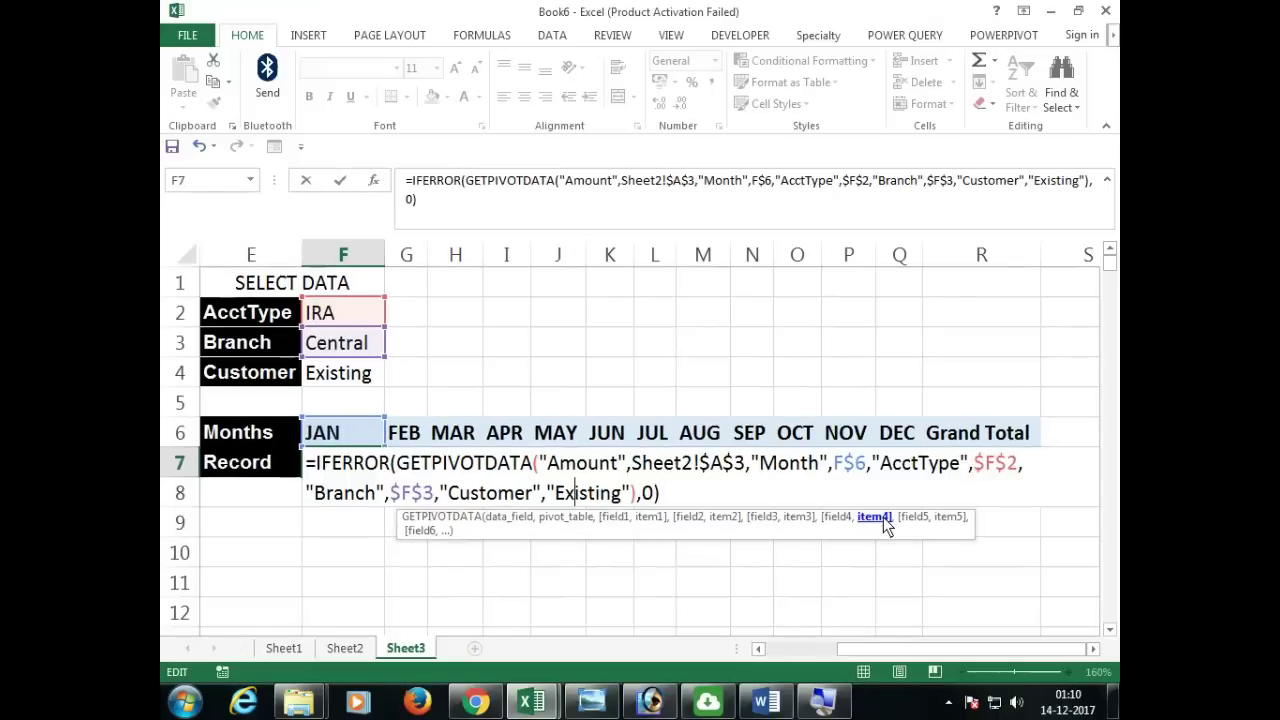
pyautogui.click(884, 520)
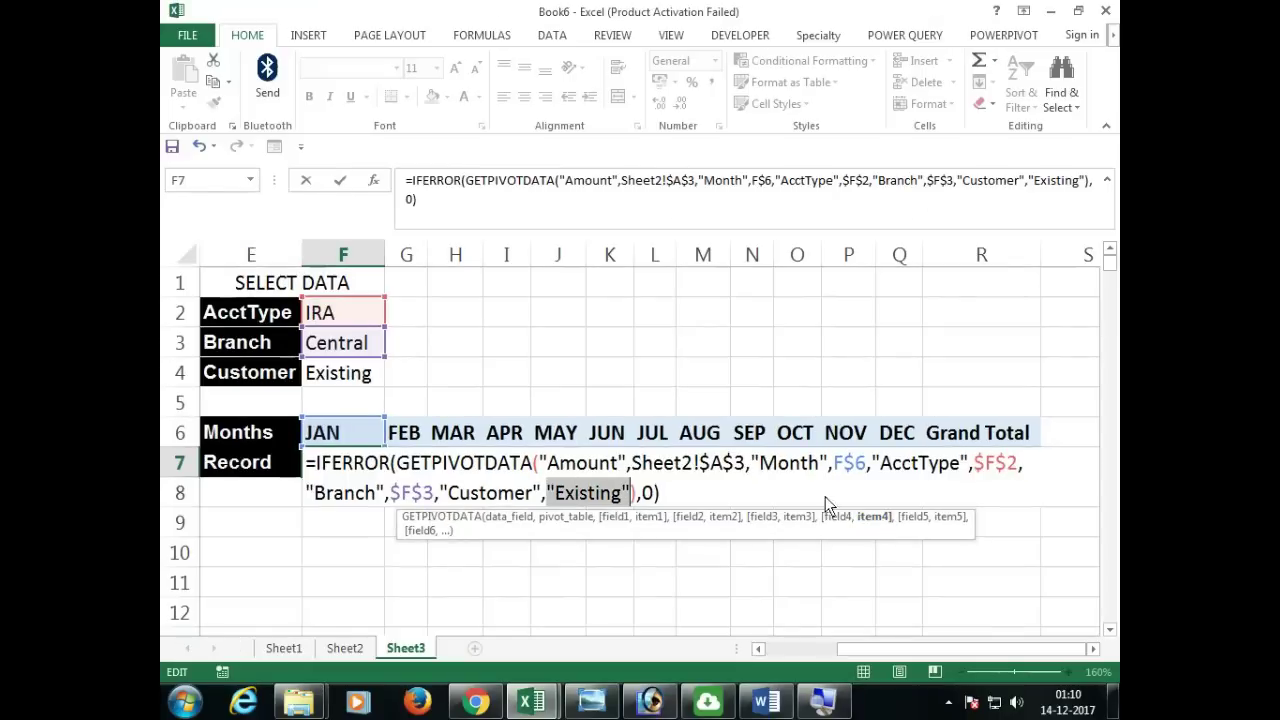
pyautogui.click(331, 375)
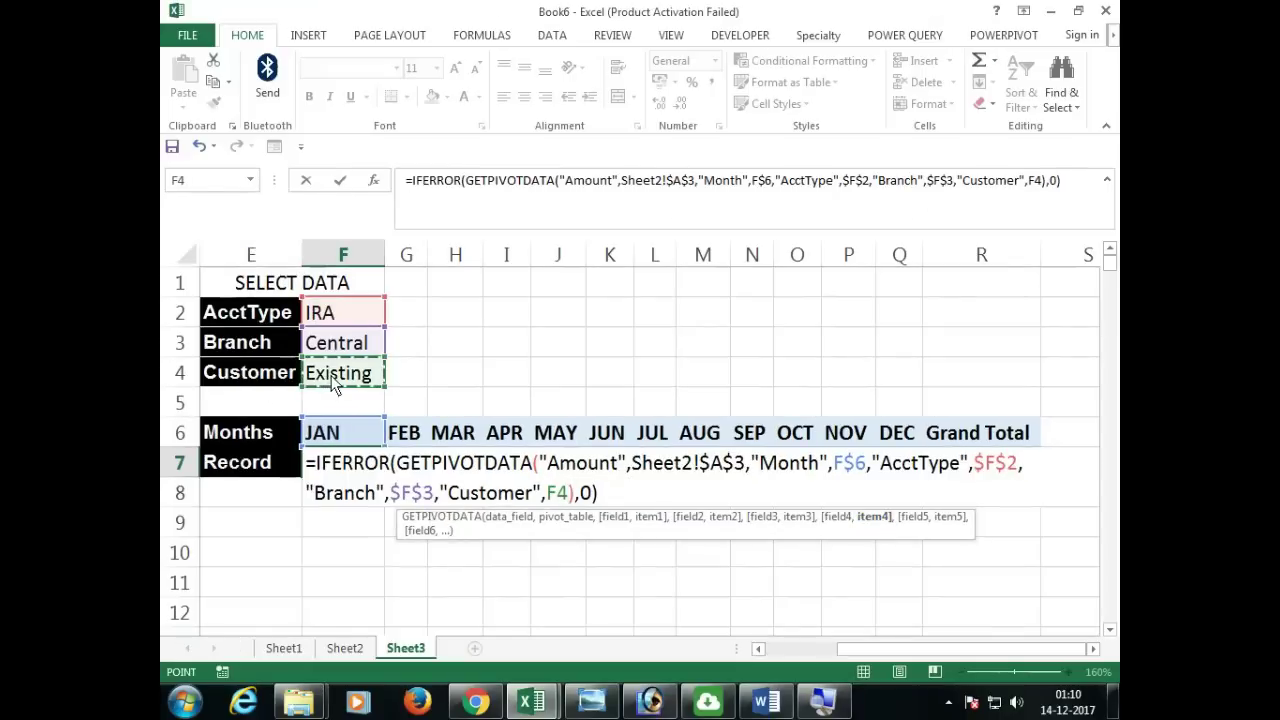
pyautogui.press('F4')
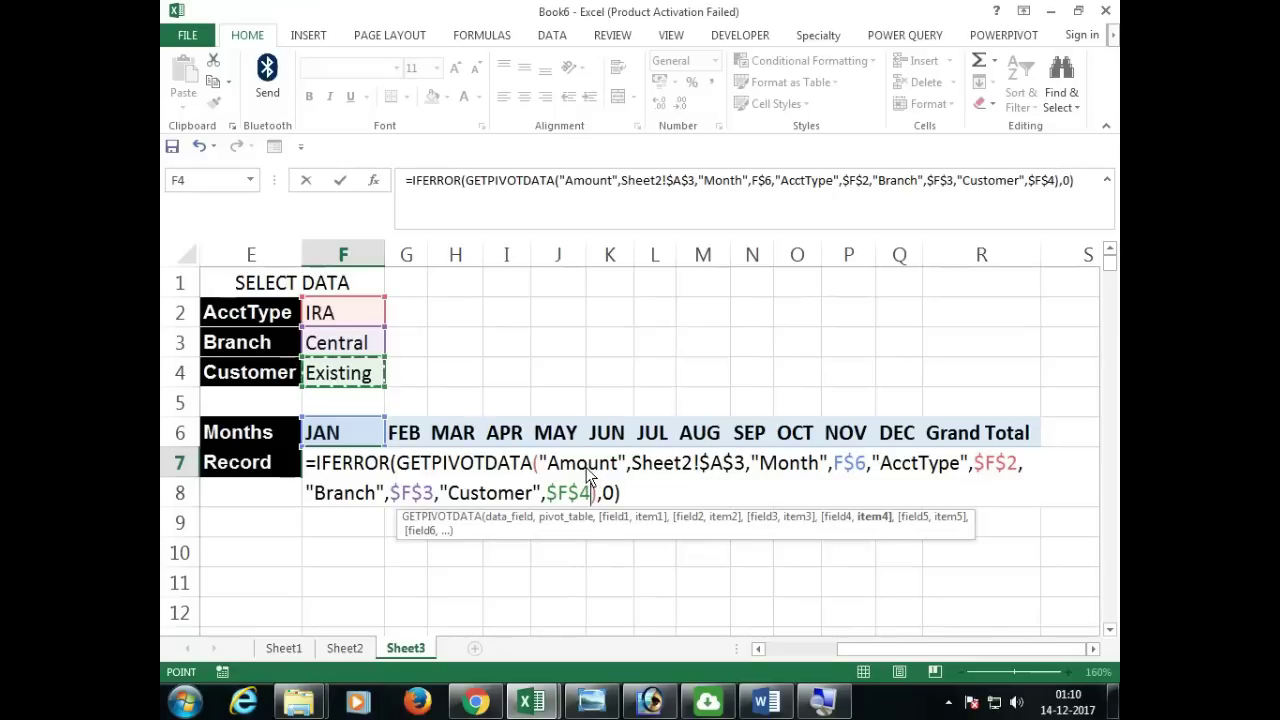
pyautogui.press('Return')
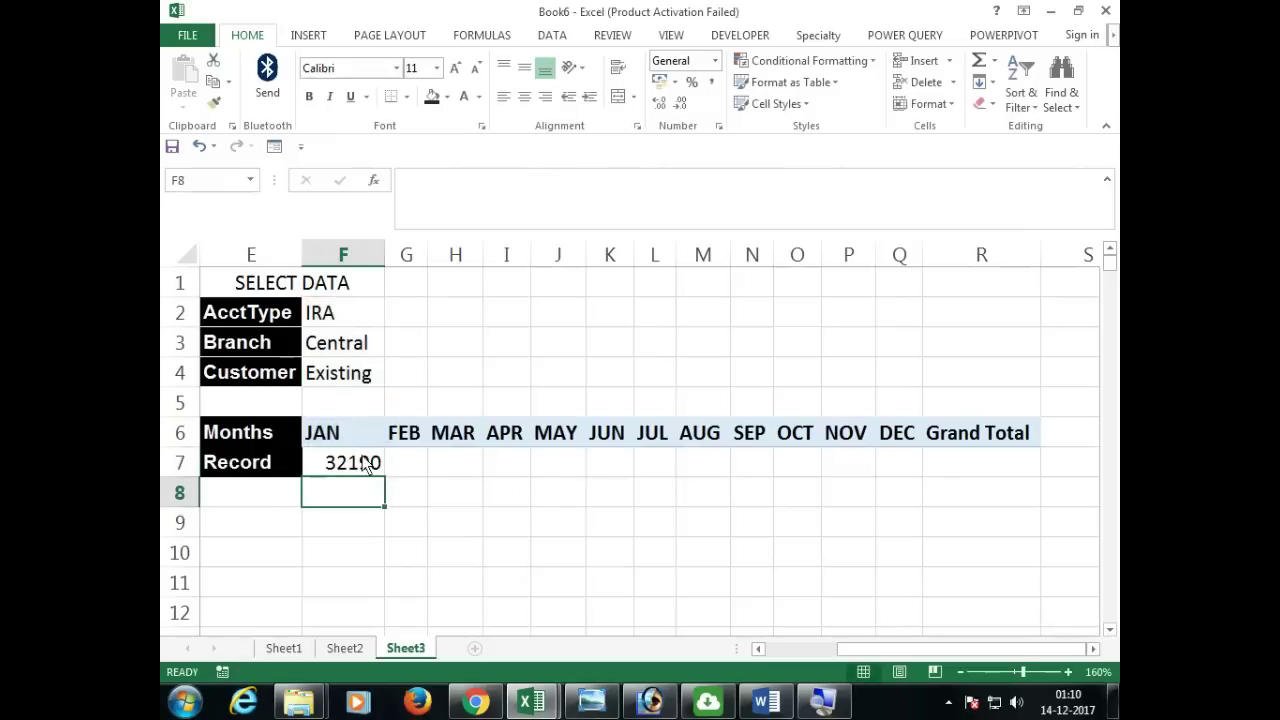
# Fill the F7 formula across the Record row through the DEC column, Q7.
pyautogui.click(362, 462)
pyautogui.moveTo(360, 316); pyautogui.dragTo(364, 373)
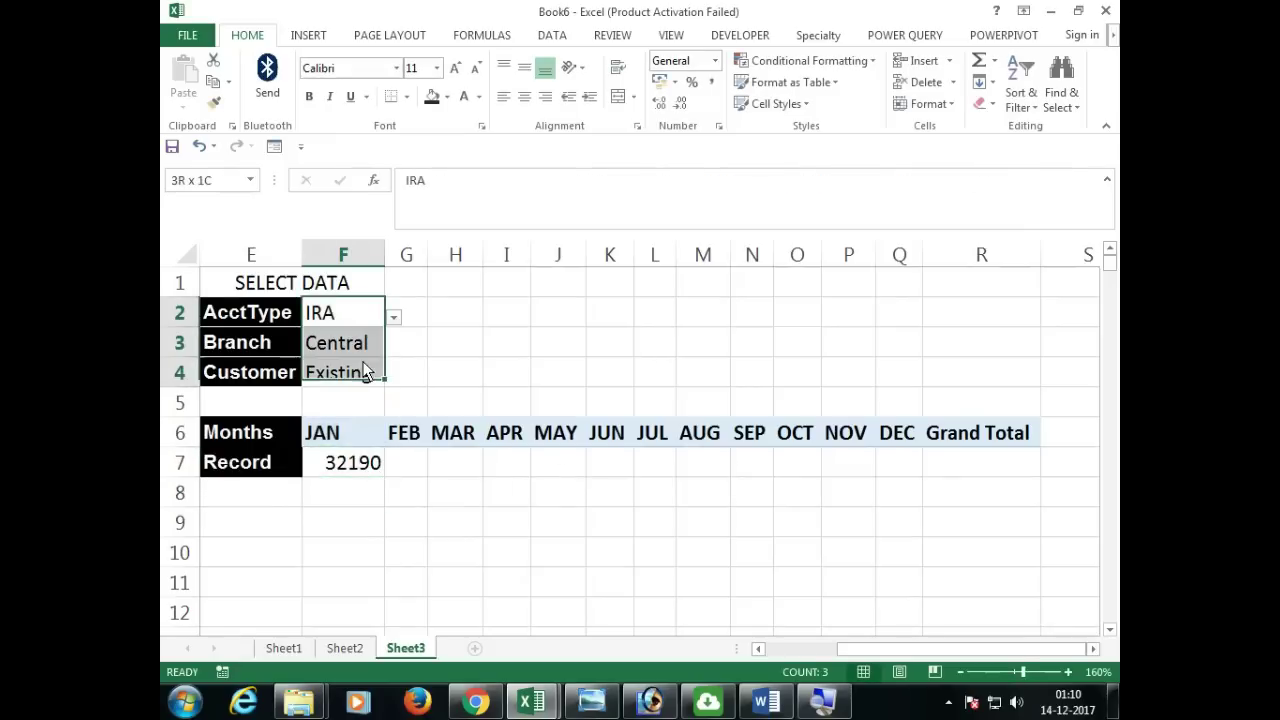
pyautogui.click(369, 466)
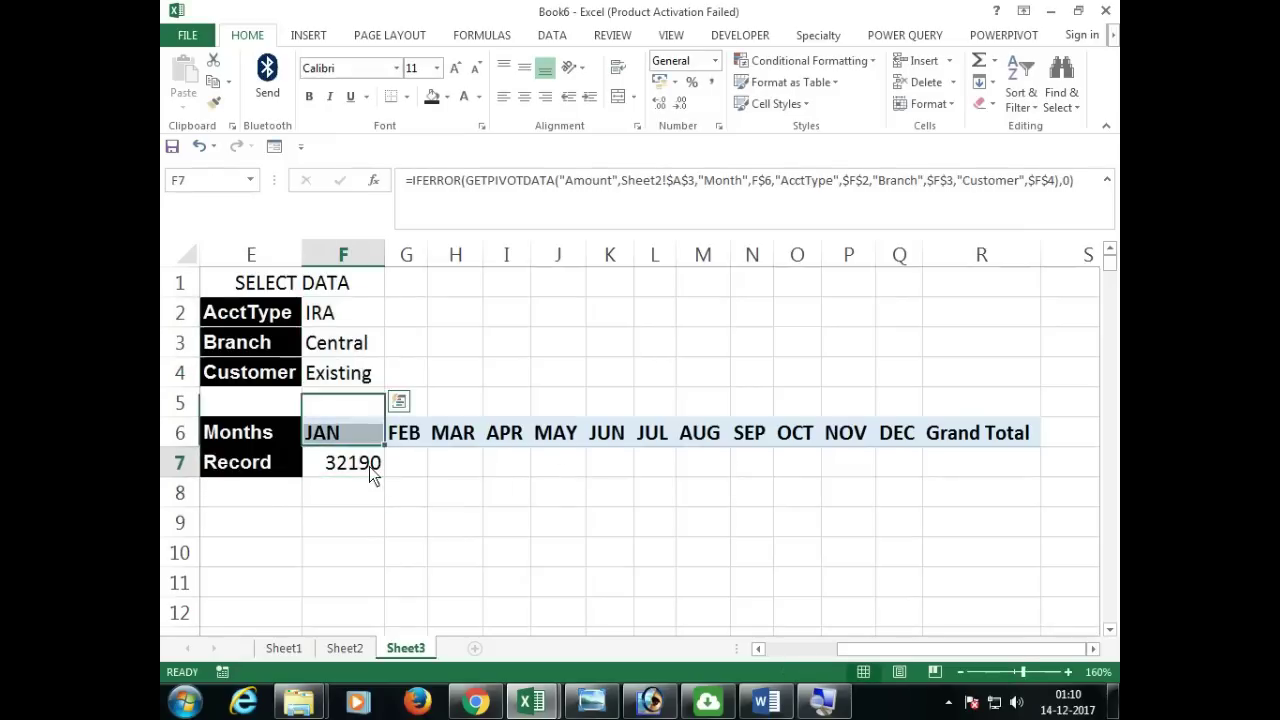
pyautogui.moveTo(386, 478); pyautogui.dragTo(931, 485)
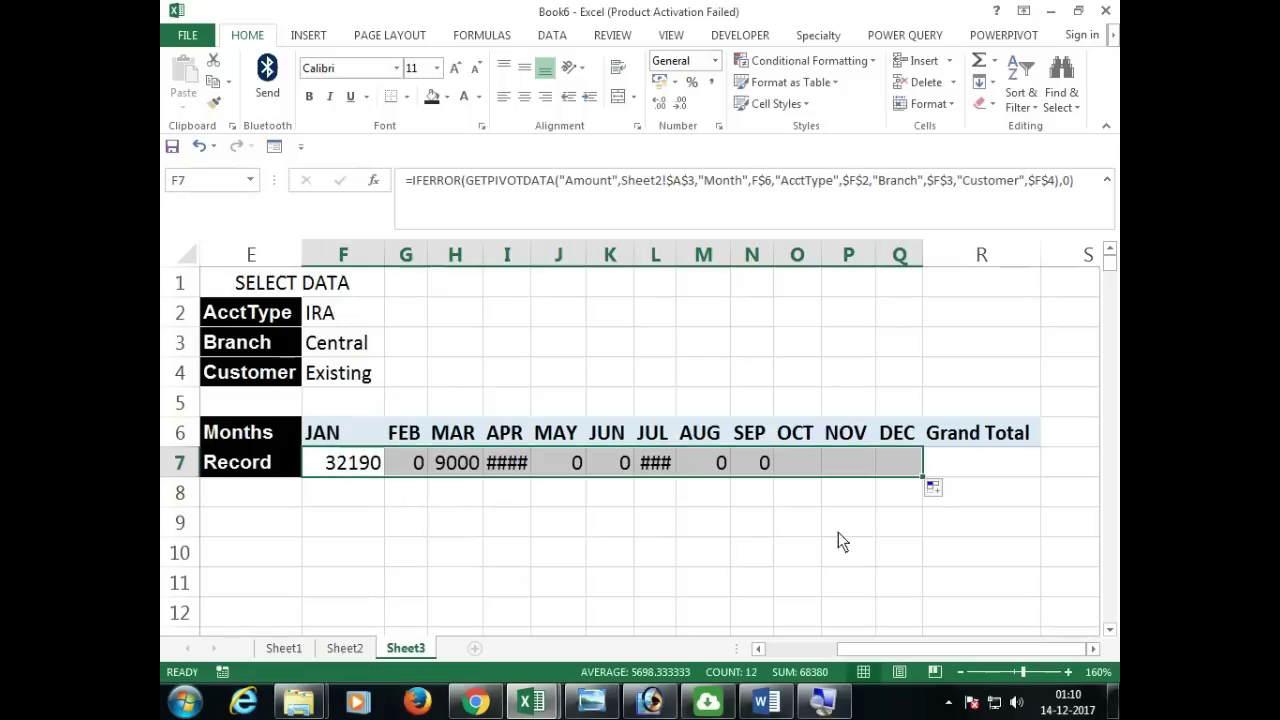
# Widen the month columns F through Q to one equal width that fits the Record amounts.
pyautogui.doubleClick(531, 255)
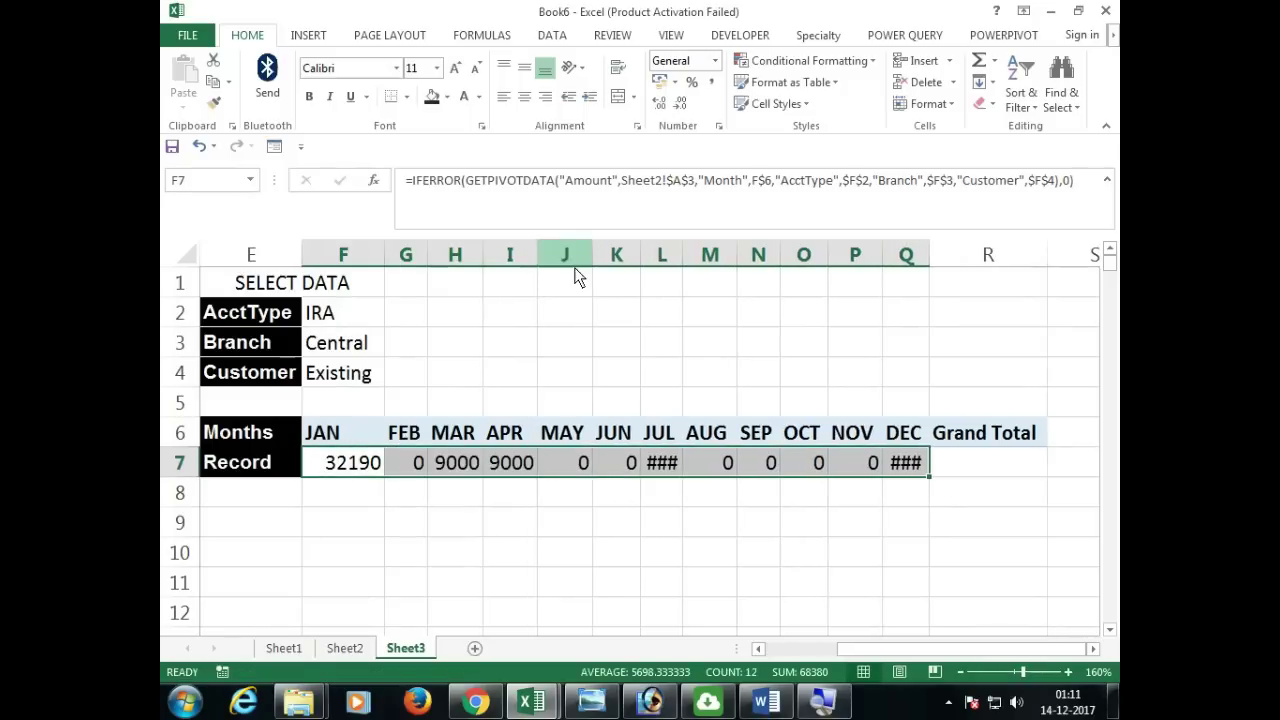
pyautogui.doubleClick(929, 254)
pyautogui.moveTo(683, 255); pyautogui.dragTo(694, 255)
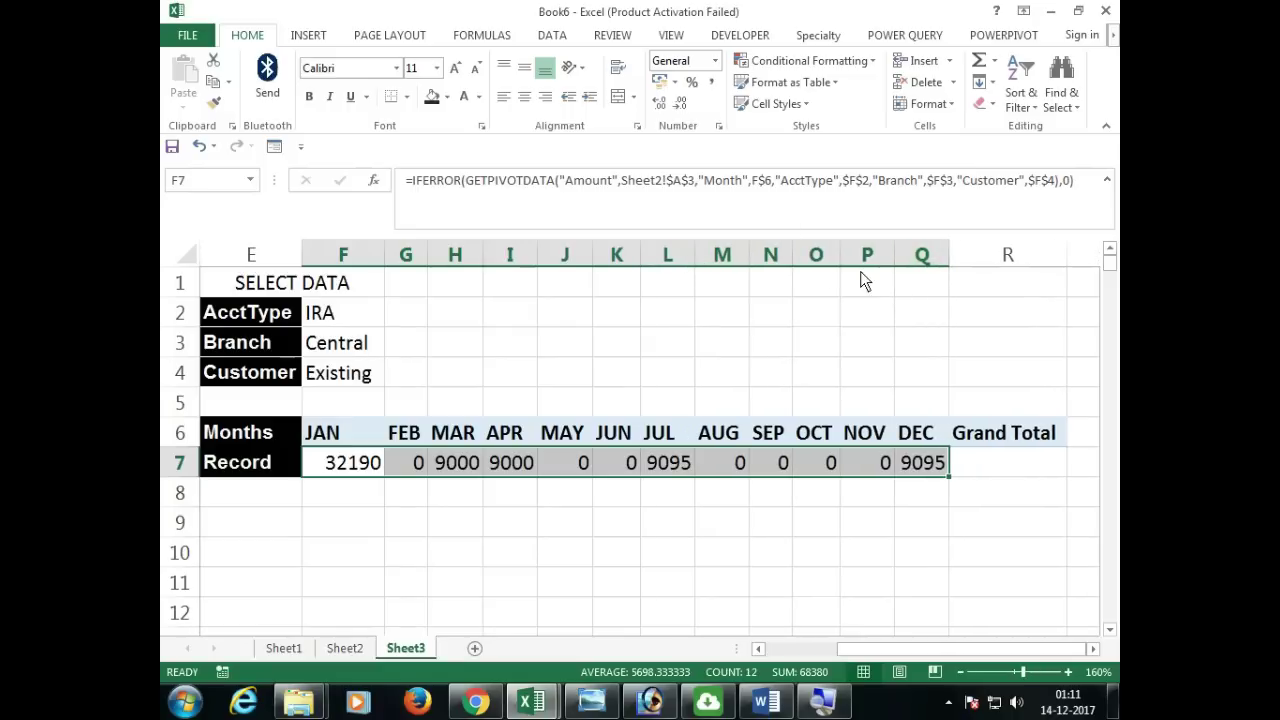
pyautogui.moveTo(920, 254); pyautogui.dragTo(369, 288)
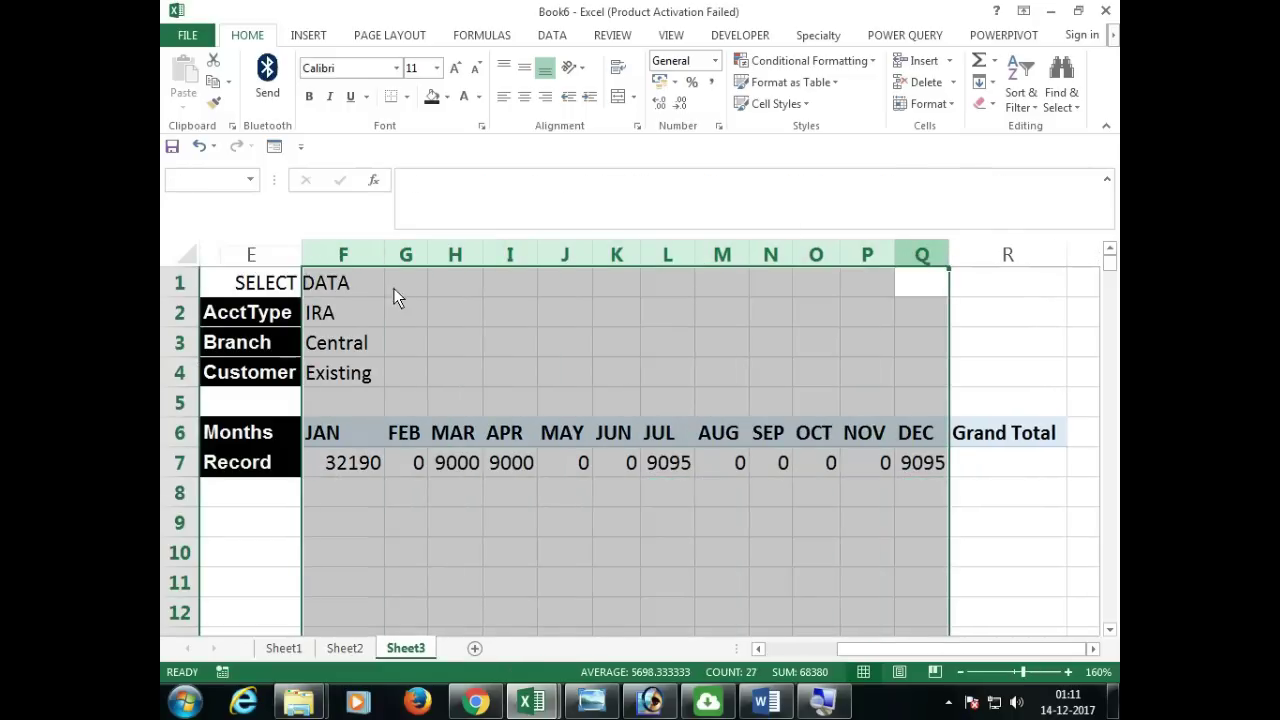
pyautogui.moveTo(949, 256); pyautogui.dragTo(967, 256)
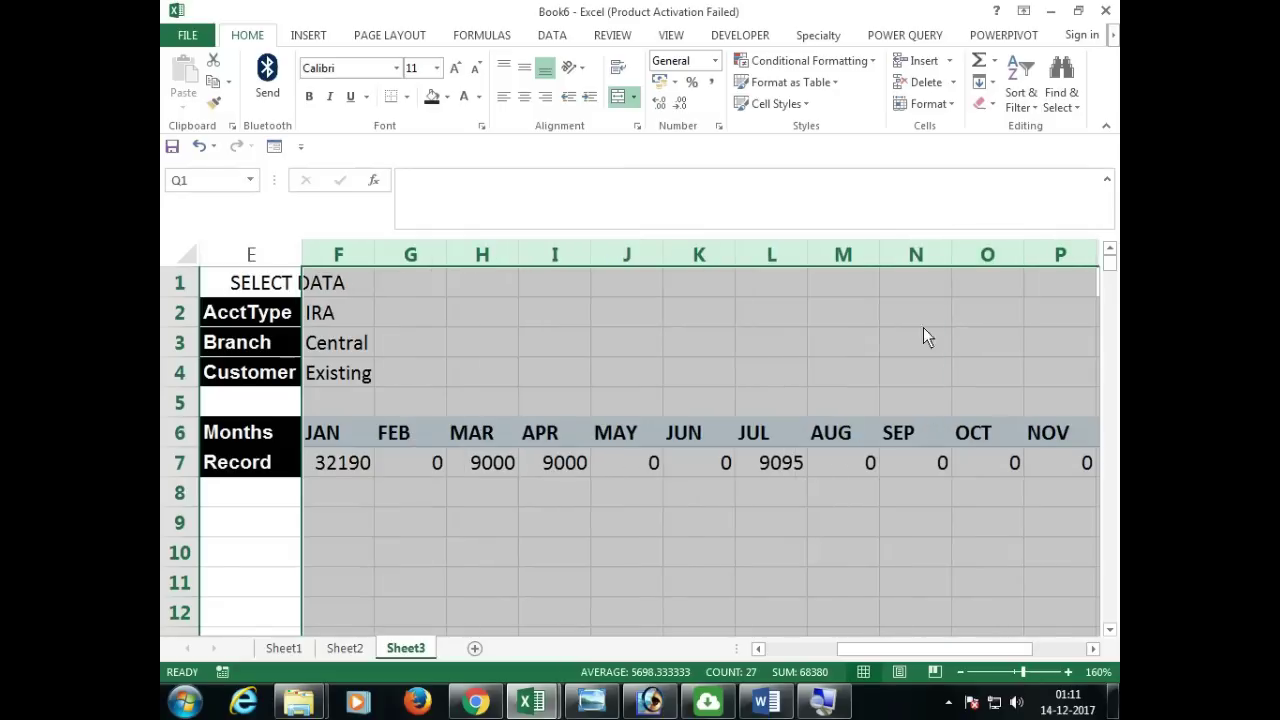
# Total the monthly amounts F7:Q7 with a SUM formula in the Grand Total cell R7.
pyautogui.click(613, 463)
pyautogui.click(350, 464)
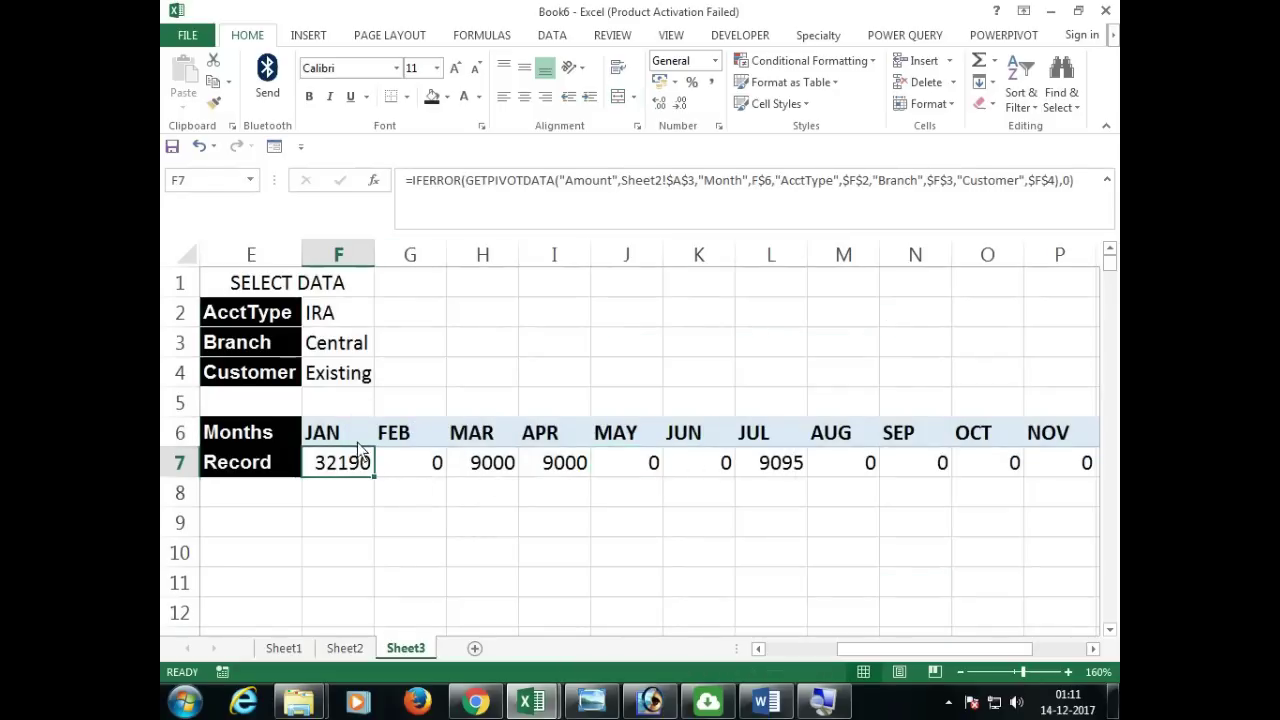
pyautogui.moveTo(362, 470); pyautogui.dragTo(942, 473)
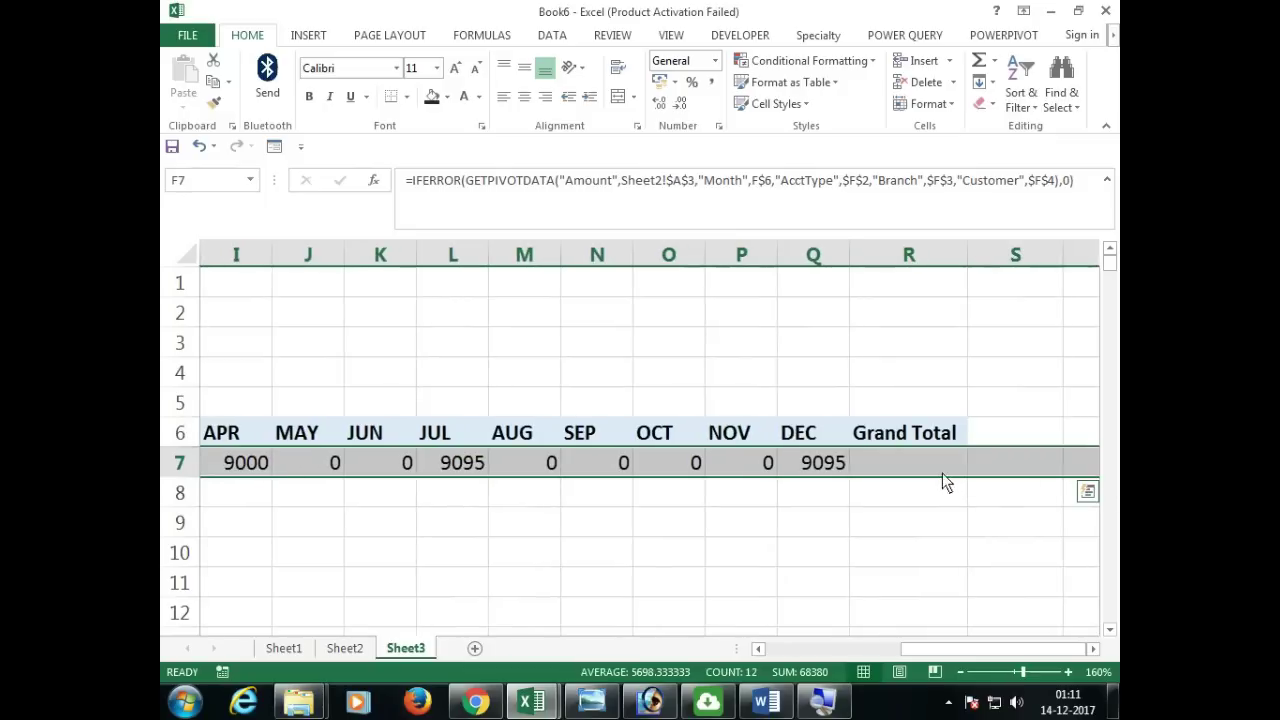
pyautogui.click(922, 473)
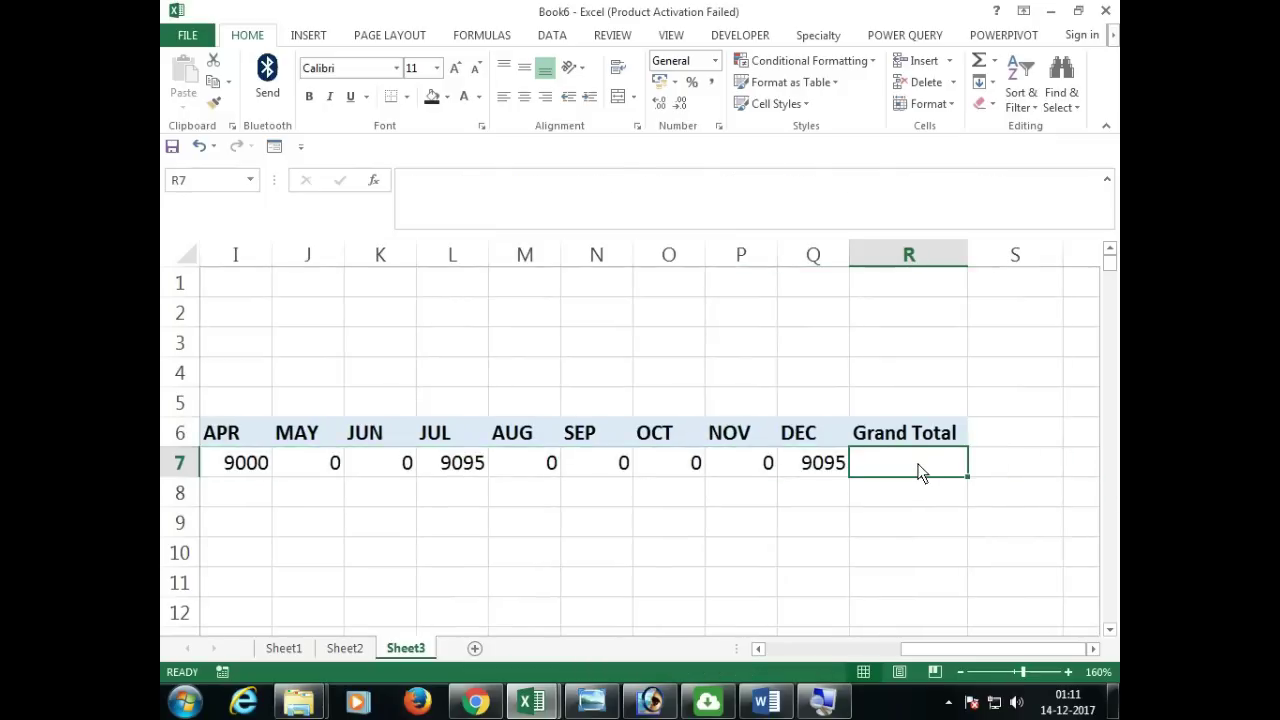
pyautogui.hotkey('alt', '=')
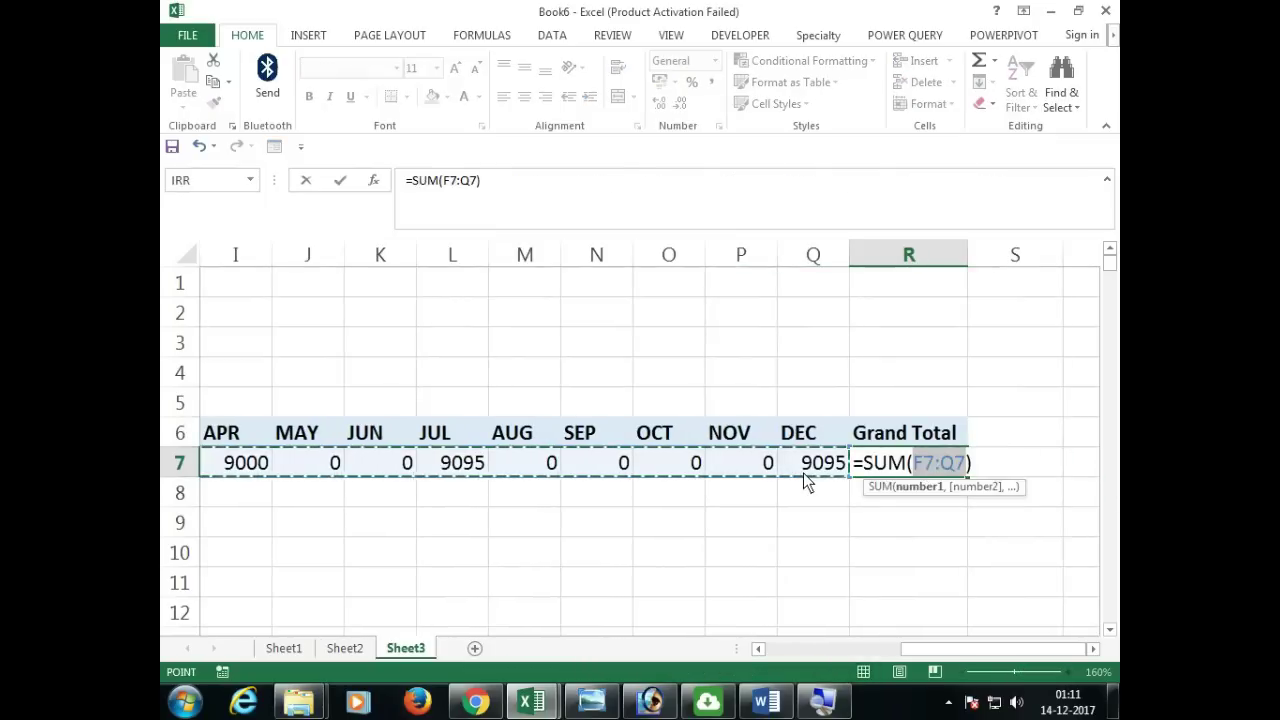
pyautogui.press('Return')
# Set the AcctType selection in F2 to CD.
pyautogui.click(925, 467)
pyautogui.moveTo(880, 500); pyautogui.dragTo(175, 530)
pyautogui.moveTo(386, 543); pyautogui.dragTo(163, 533)
pyautogui.click(880, 344)
pyautogui.click(697, 310)
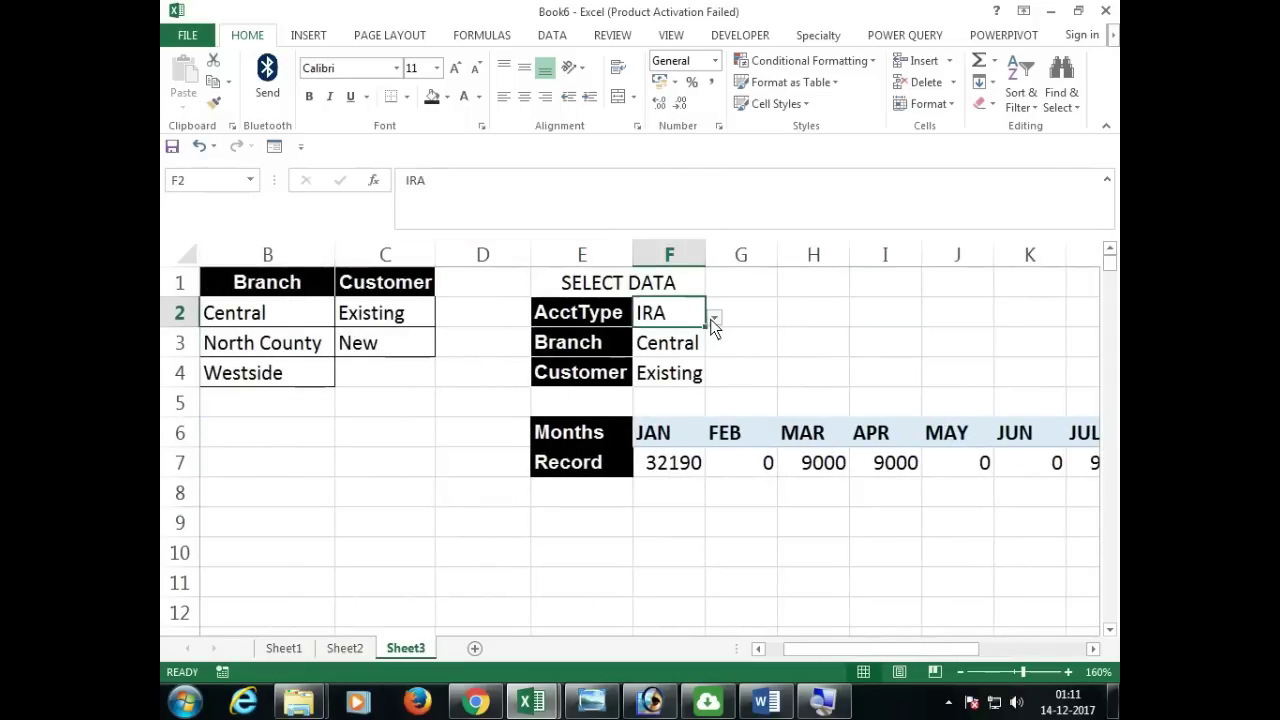
pyautogui.click(714, 317)
pyautogui.click(656, 358)
# AutoFit the APR, AUG and DEC columns (I, M and Q) to their Record amounts.
pyautogui.moveTo(700, 462); pyautogui.dragTo(990, 462)
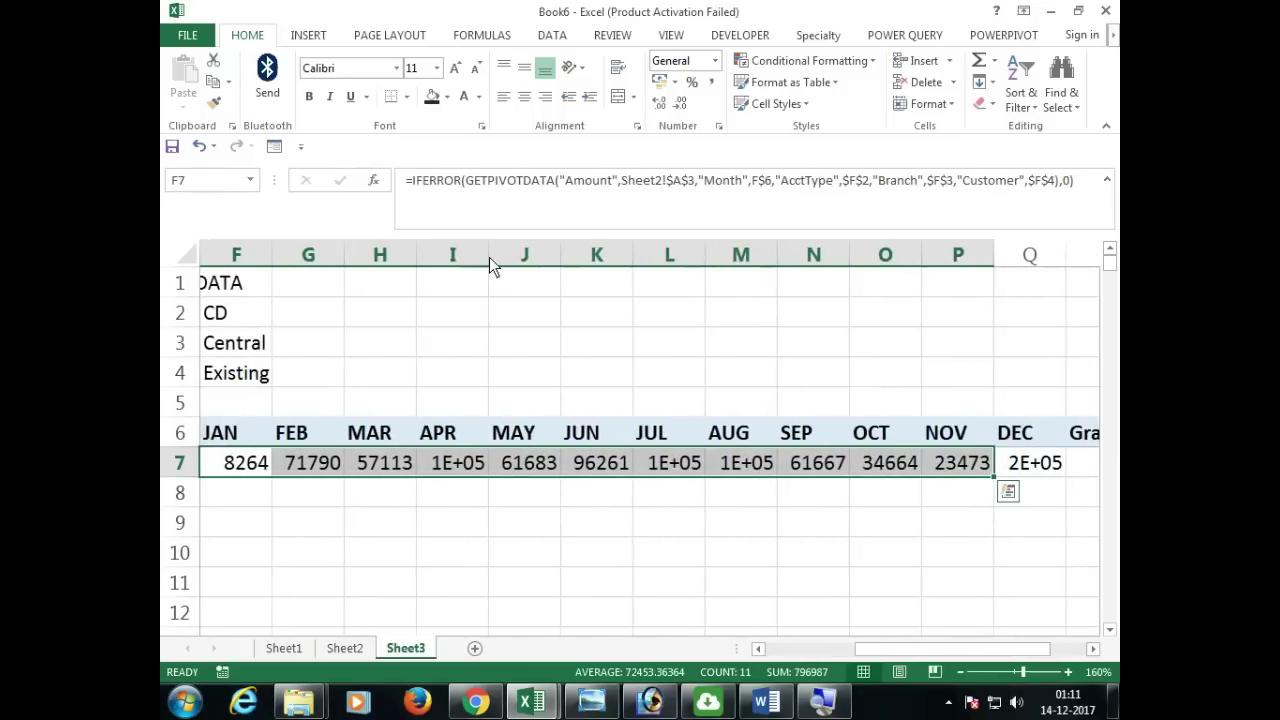
pyautogui.doubleClick(489, 257)
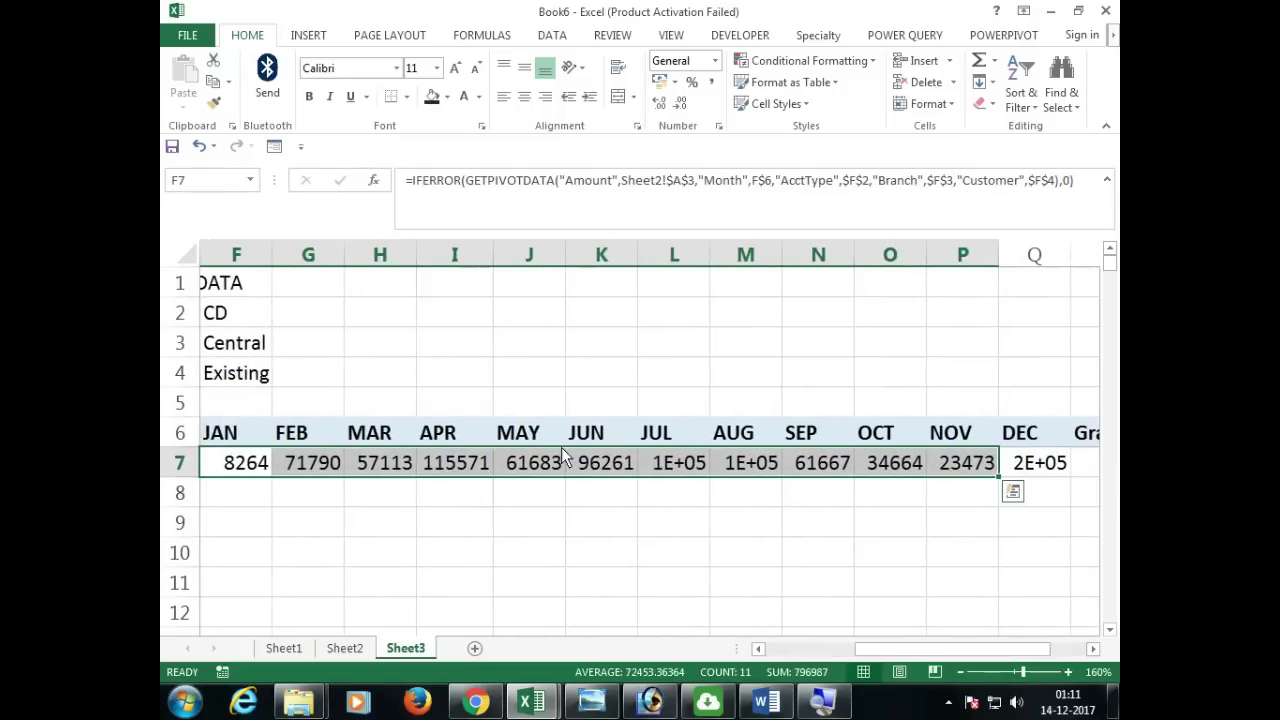
pyautogui.doubleClick(782, 255)
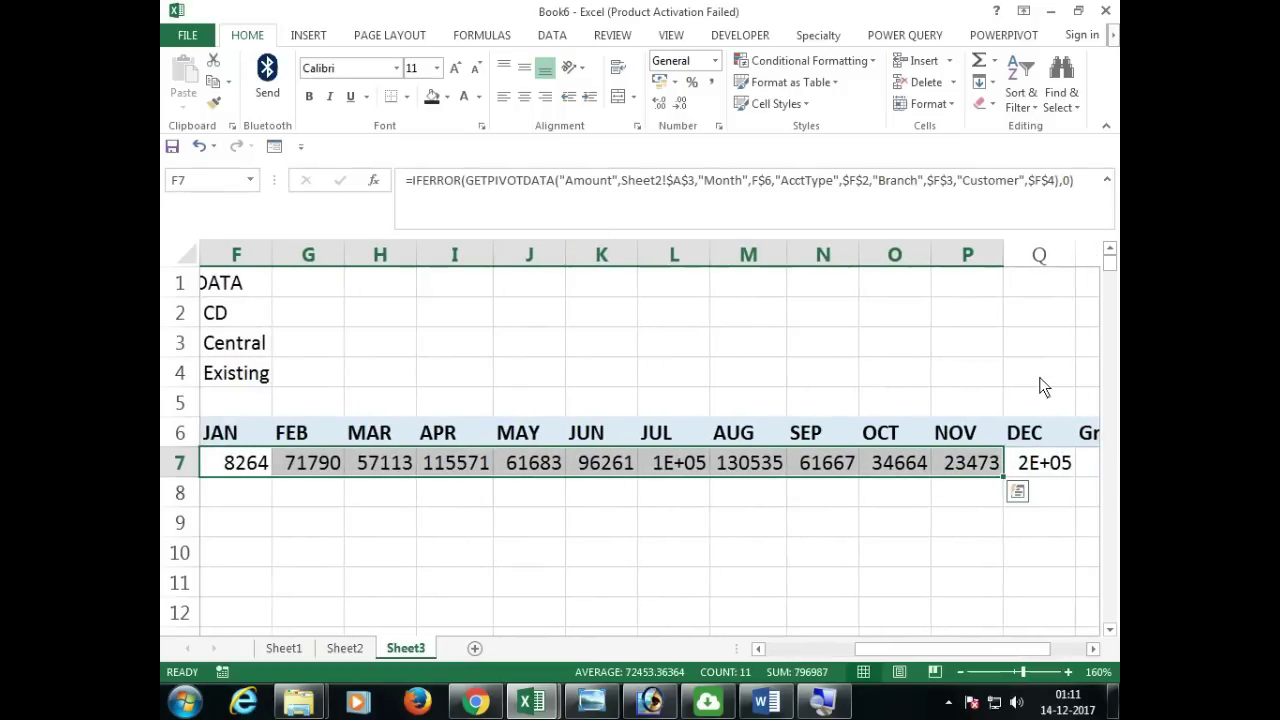
pyautogui.doubleClick(1076, 255)
pyautogui.moveTo(1028, 517); pyautogui.dragTo(1110, 517)
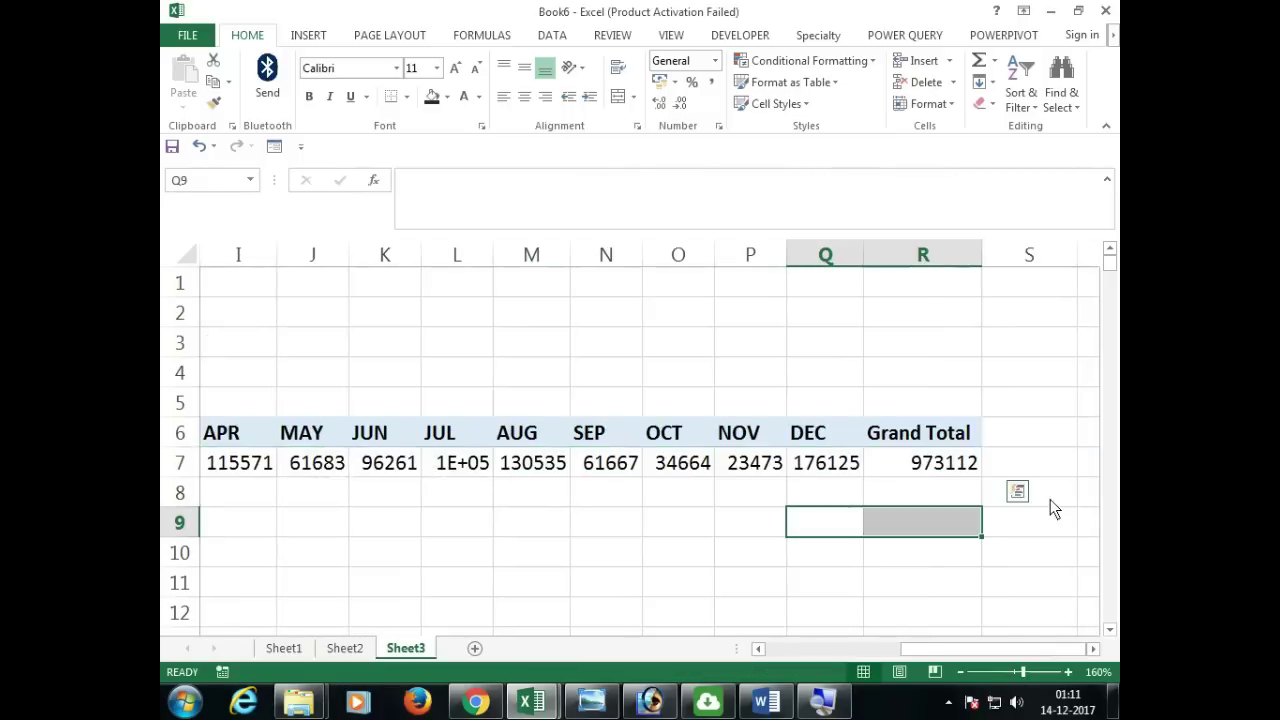
# Set the Branch selection in F3 to North County.
pyautogui.moveTo(949, 463); pyautogui.dragTo(360, 489)
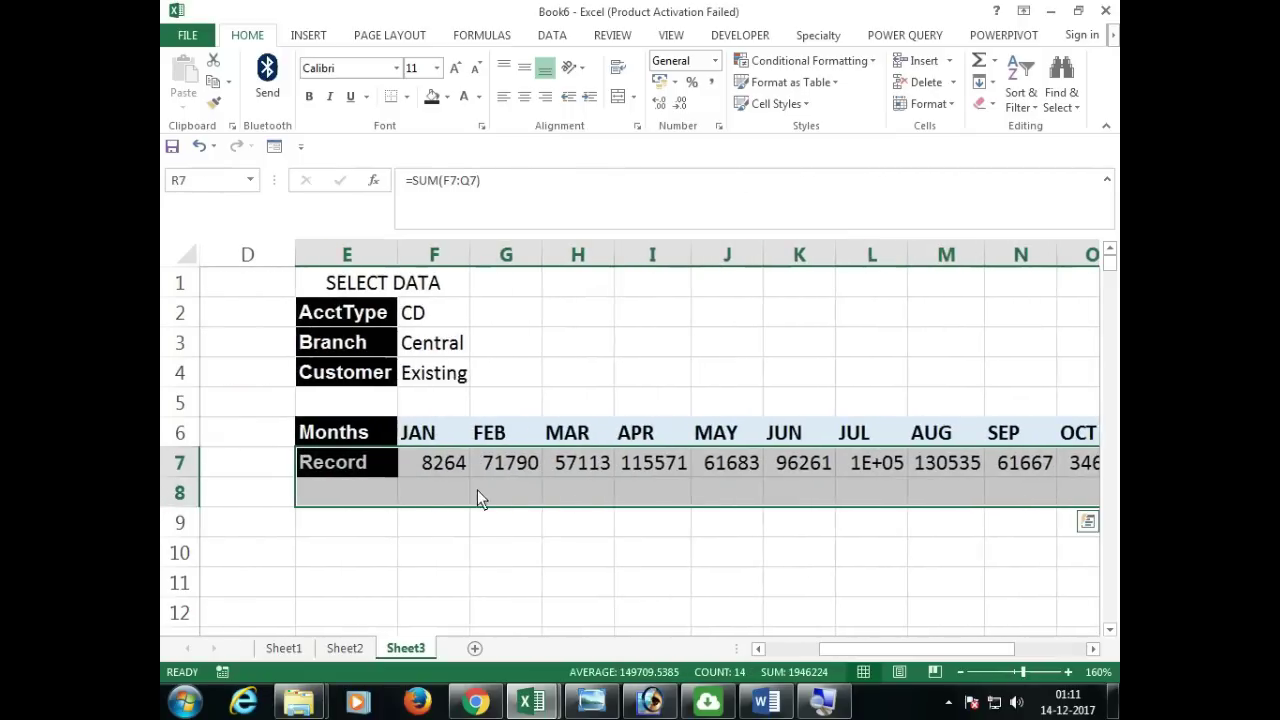
pyautogui.click(478, 460)
pyautogui.click(478, 463)
pyautogui.click(460, 344)
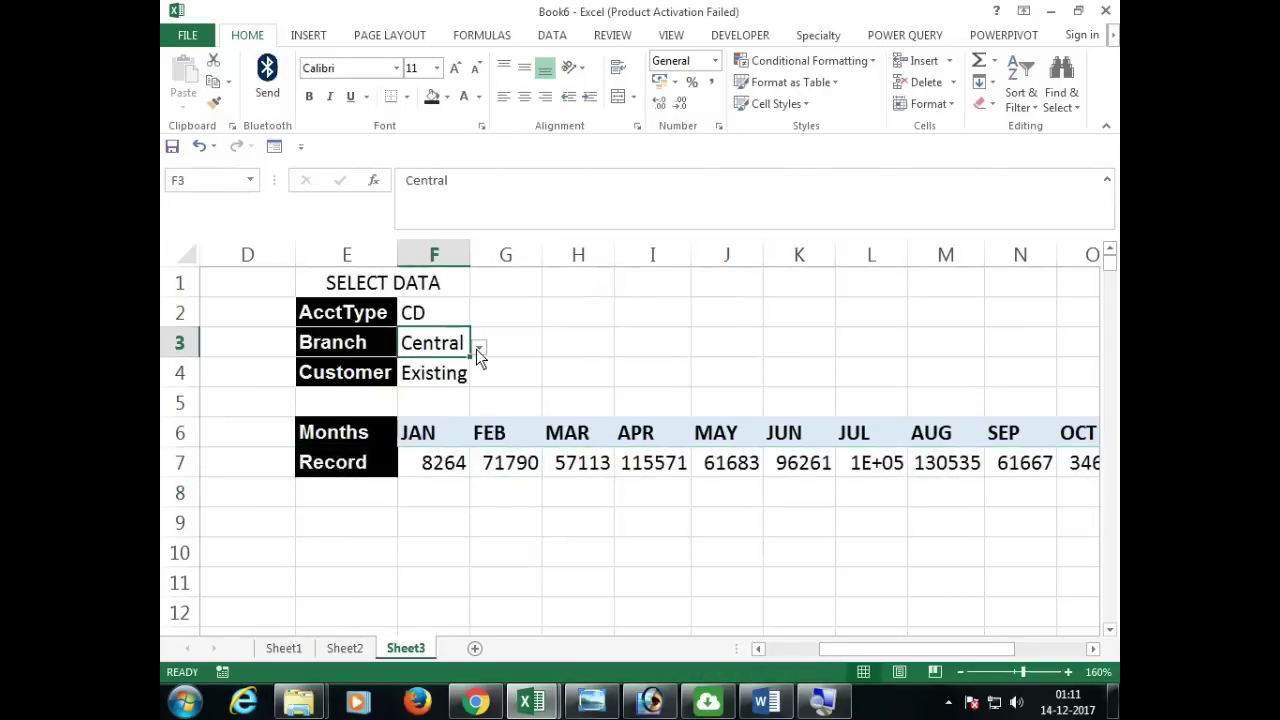
pyautogui.click(478, 348)
pyautogui.click(442, 390)
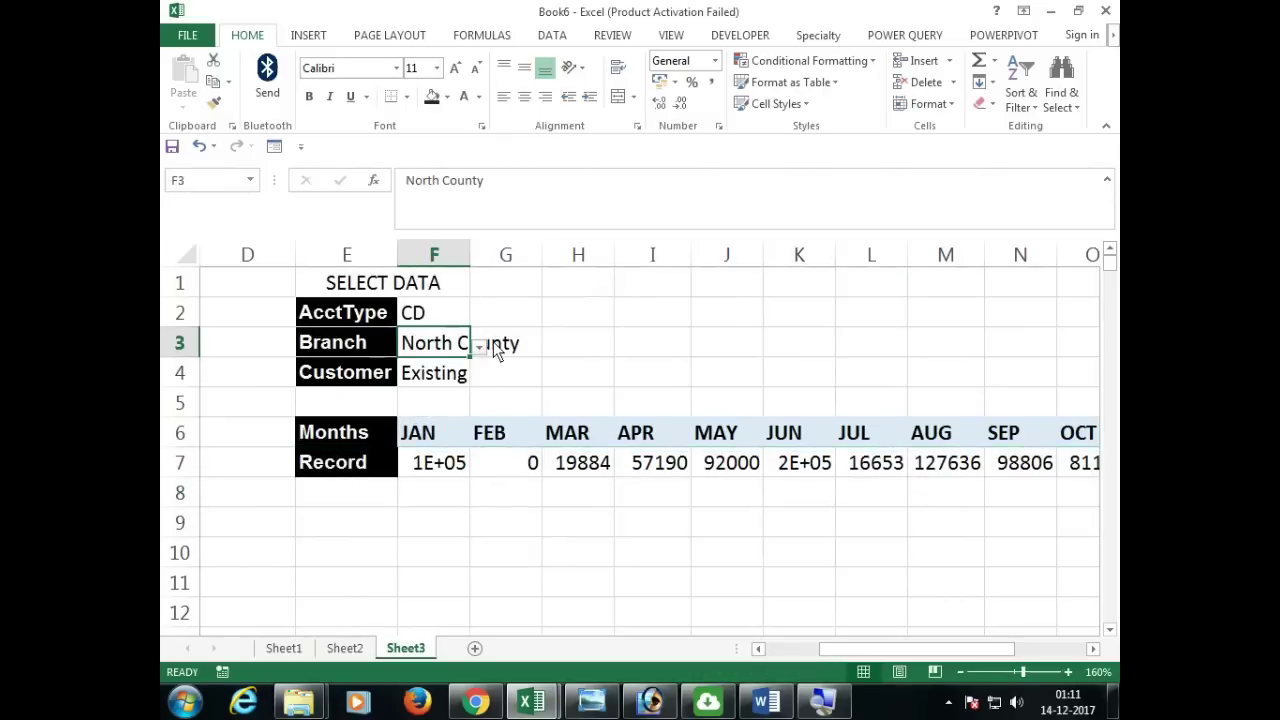
pyautogui.click(480, 348)
pyautogui.click(465, 384)
# AutoFit column F to its contents and set the Branch selection in F3 to Westside.
pyautogui.doubleClick(470, 256)
pyautogui.click(540, 347)
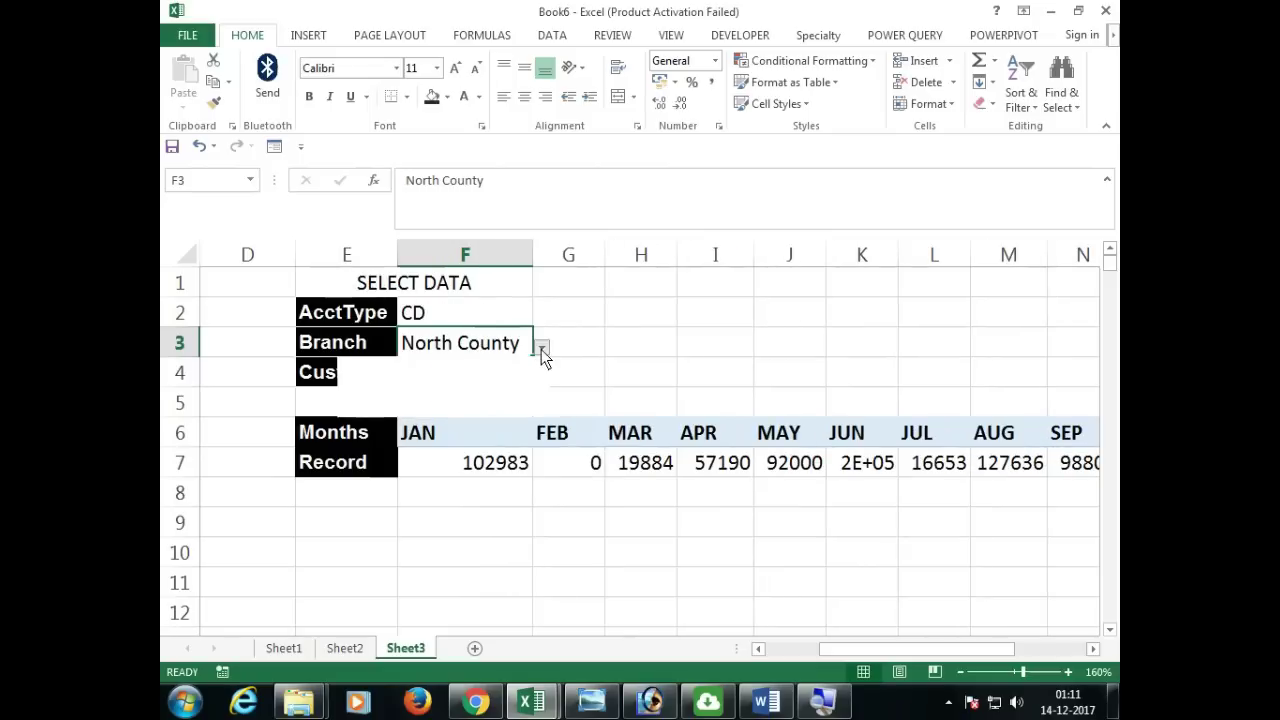
pyautogui.click(474, 407)
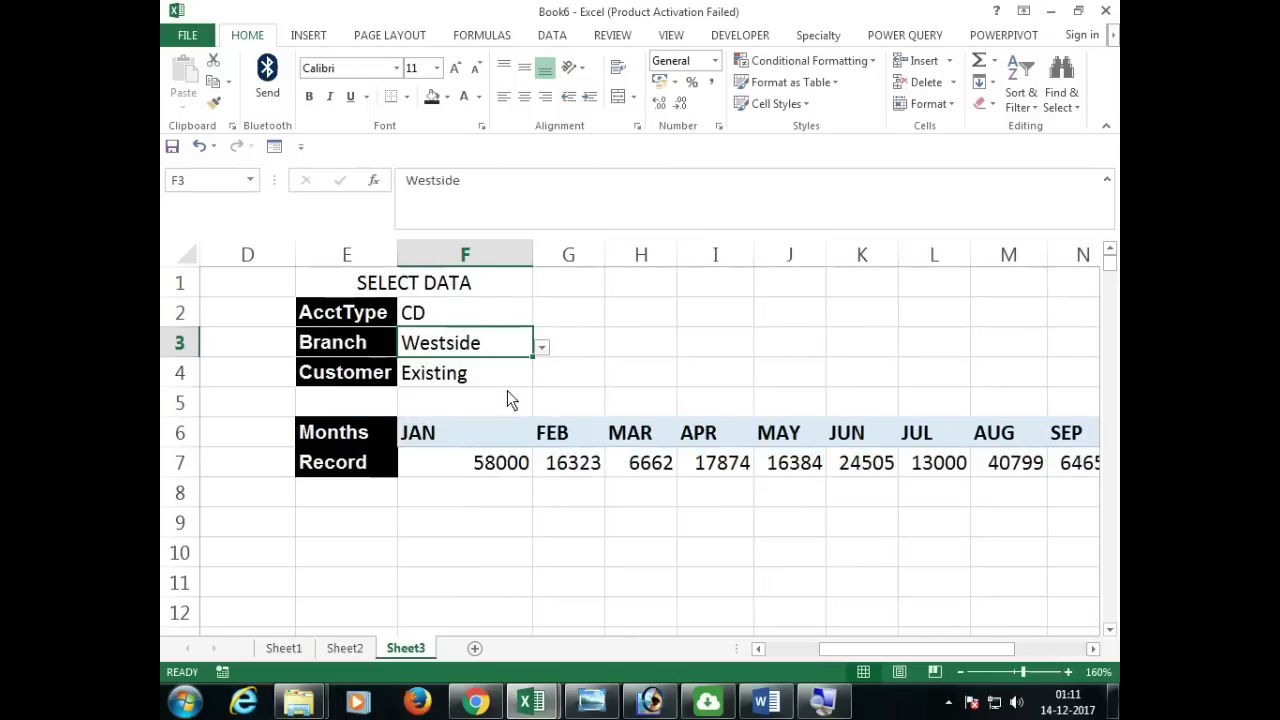
# Switch the Customer selection in F4 to New and back to Existing.
pyautogui.click(517, 386)
pyautogui.click(540, 377)
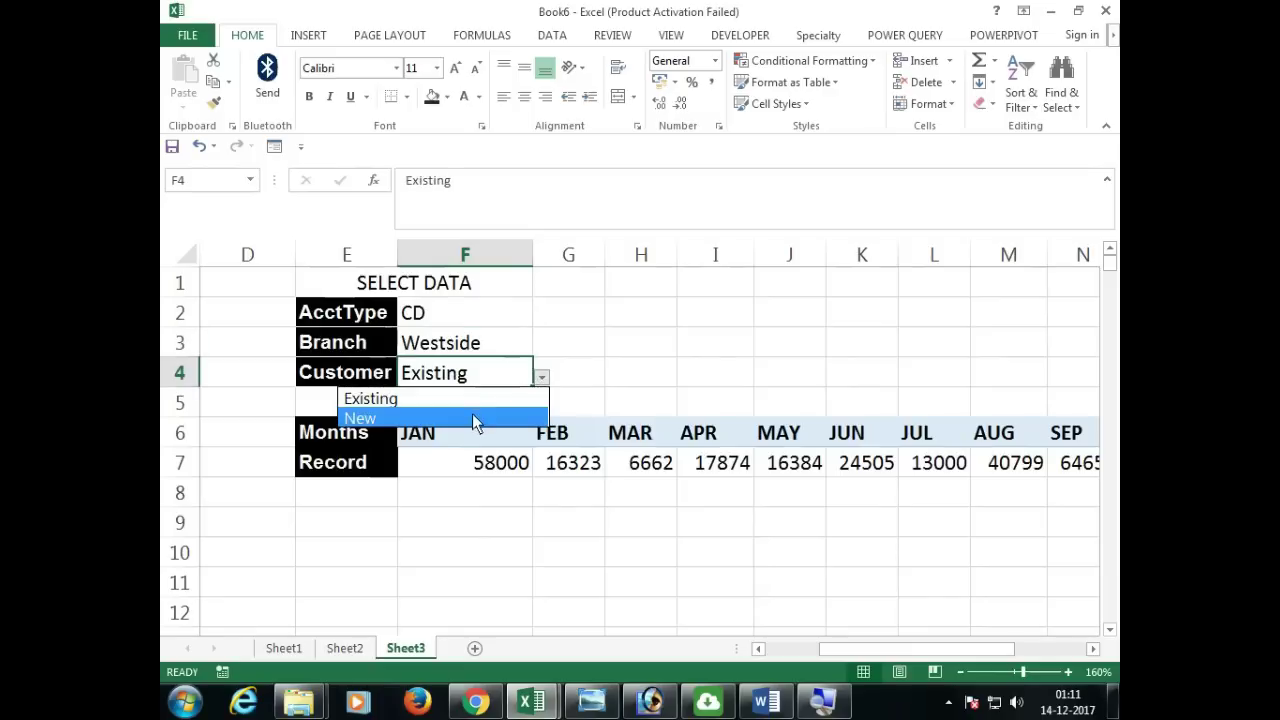
pyautogui.click(472, 413)
pyautogui.click(542, 378)
pyautogui.click(468, 398)
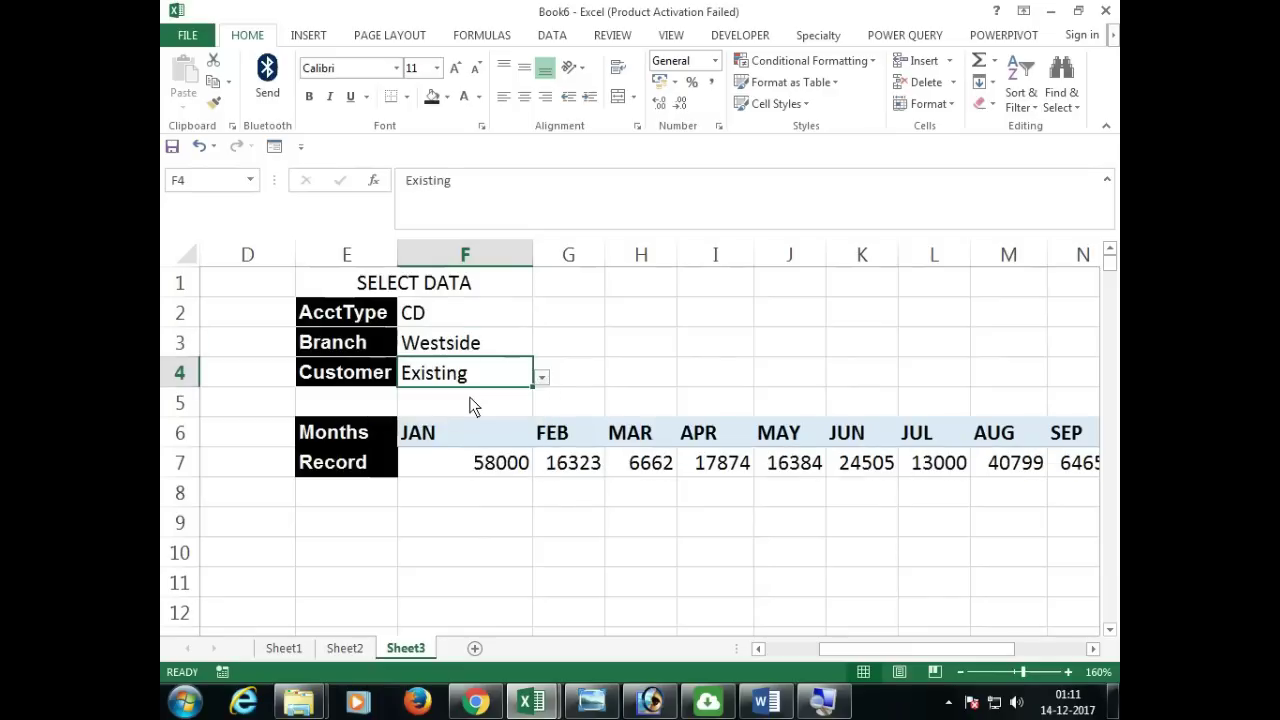
# Set the AcctType selection in F2 to Checking.
pyautogui.click(485, 318)
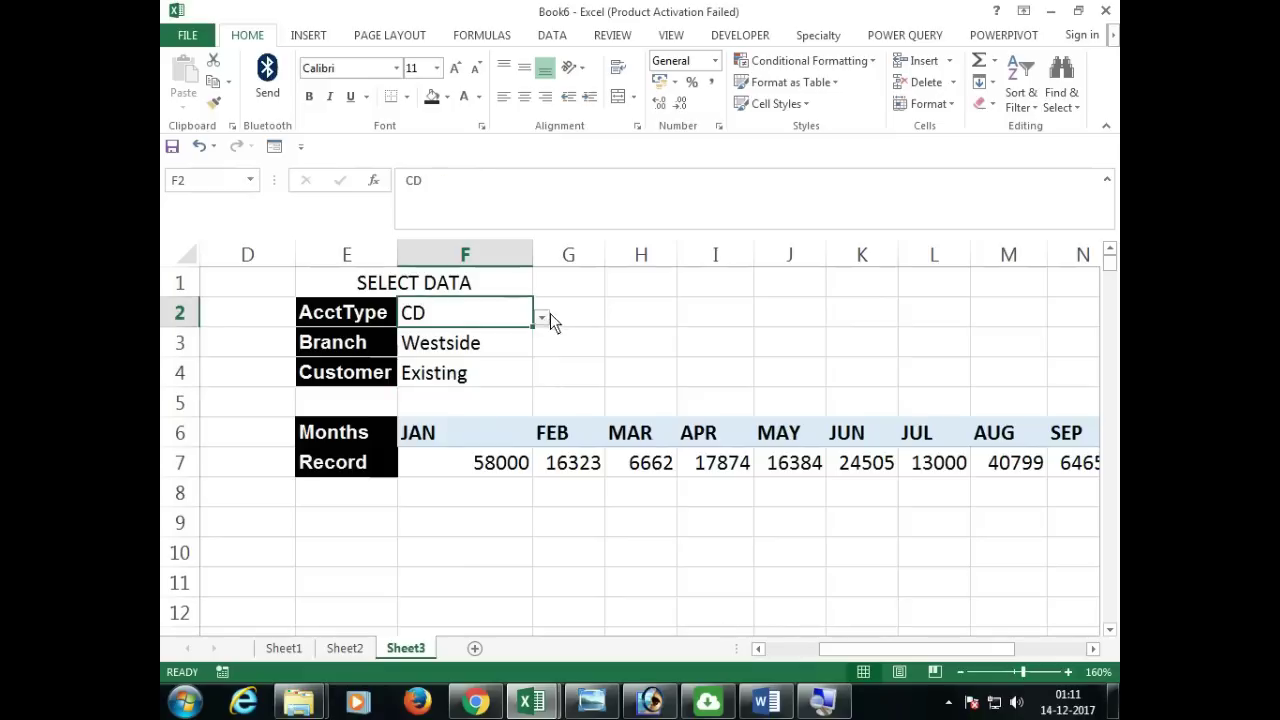
pyautogui.click(541, 317)
pyautogui.click(436, 380)
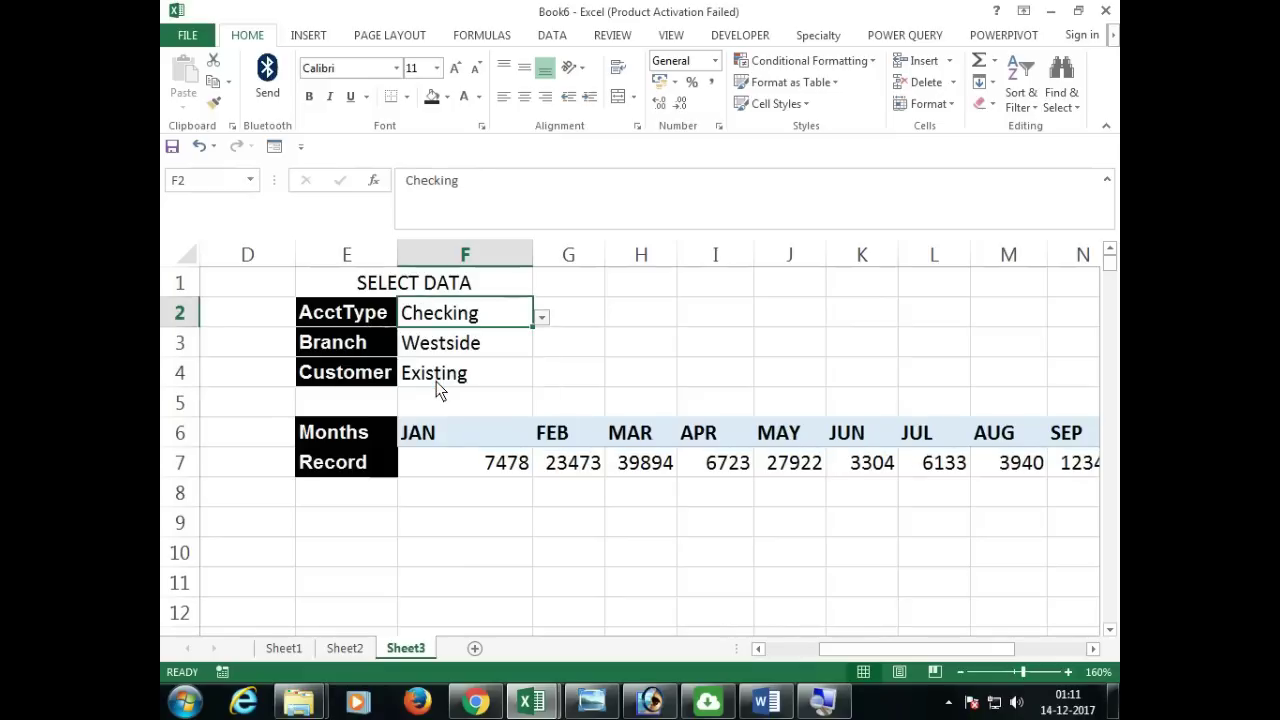
# Review the PivotTable amounts on Sheet2 and the January Record formula in F7 on Sheet3.
pyautogui.click(350, 650)
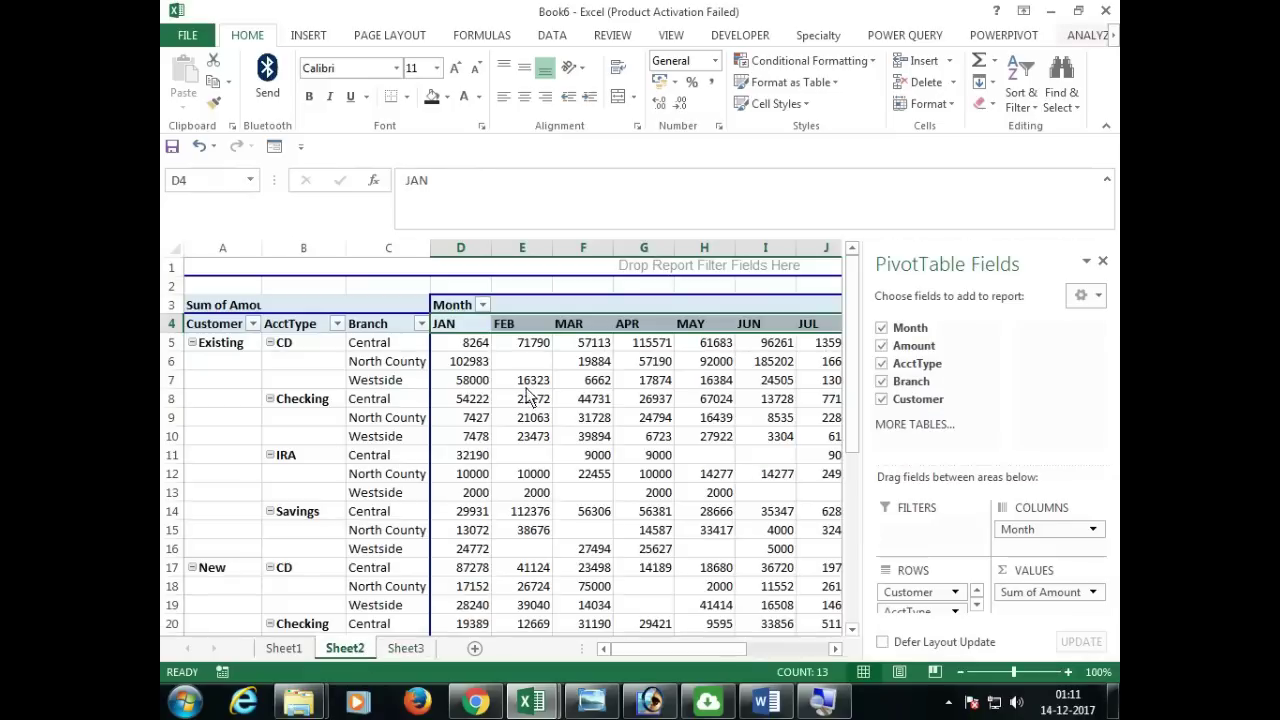
pyautogui.click(406, 648)
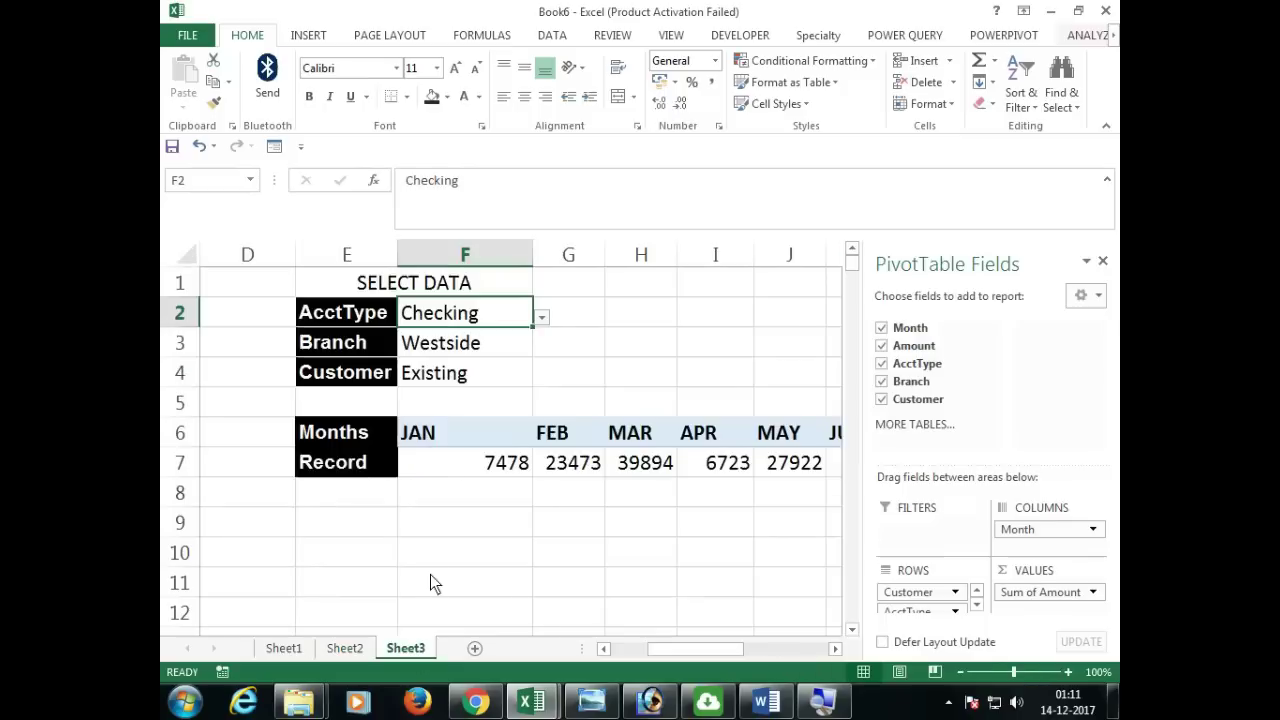
pyautogui.doubleClick(478, 465)
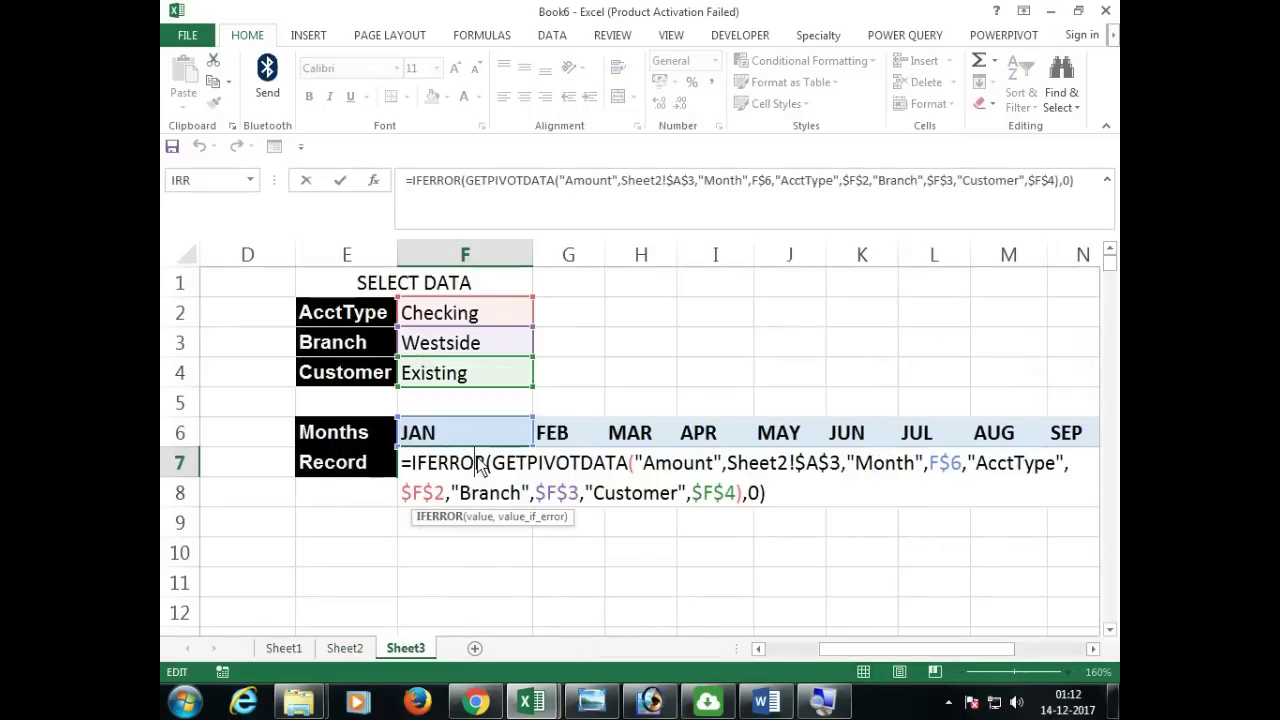
pyautogui.press('Escape')
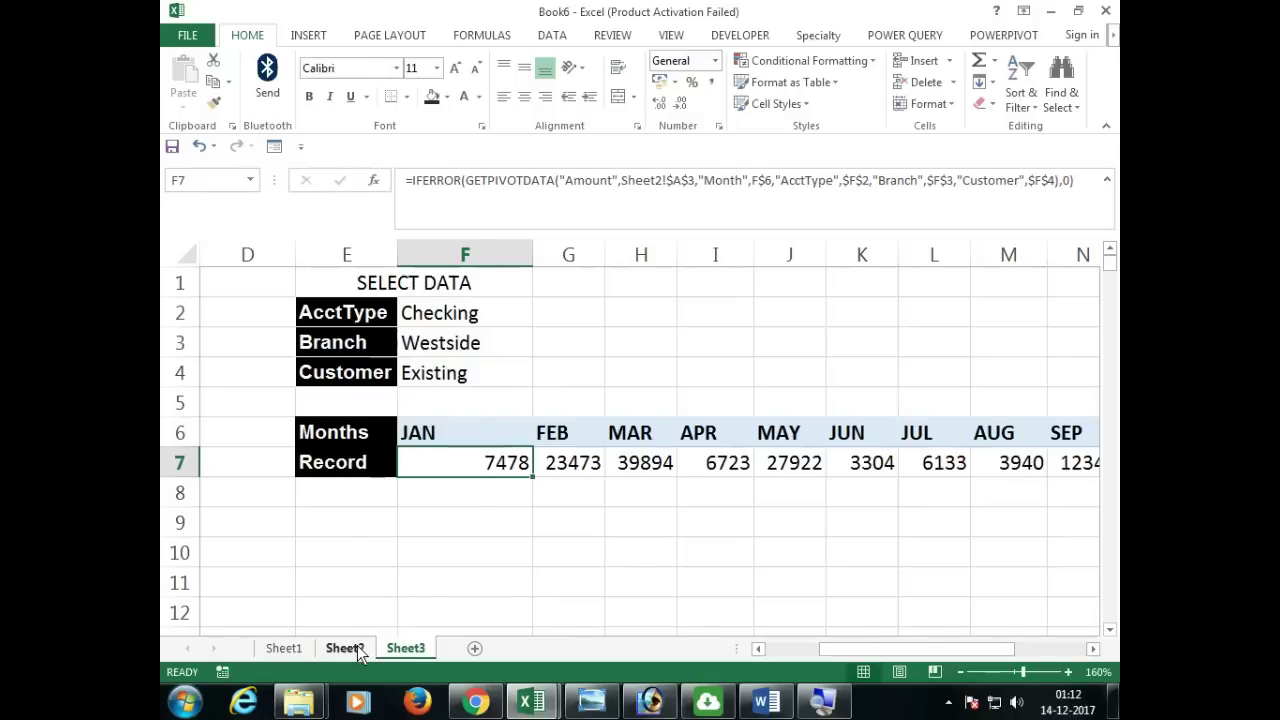
pyautogui.click(352, 648)
pyautogui.moveTo(480, 345); pyautogui.dragTo(695, 588)
pyautogui.click(668, 530)
pyautogui.click(406, 648)
# Insert a 2-D clustered column chart from the Months and Record rows, range E6:Q7, leaving out the Grand Total.
pyautogui.moveTo(366, 443); pyautogui.dragTo(819, 462)
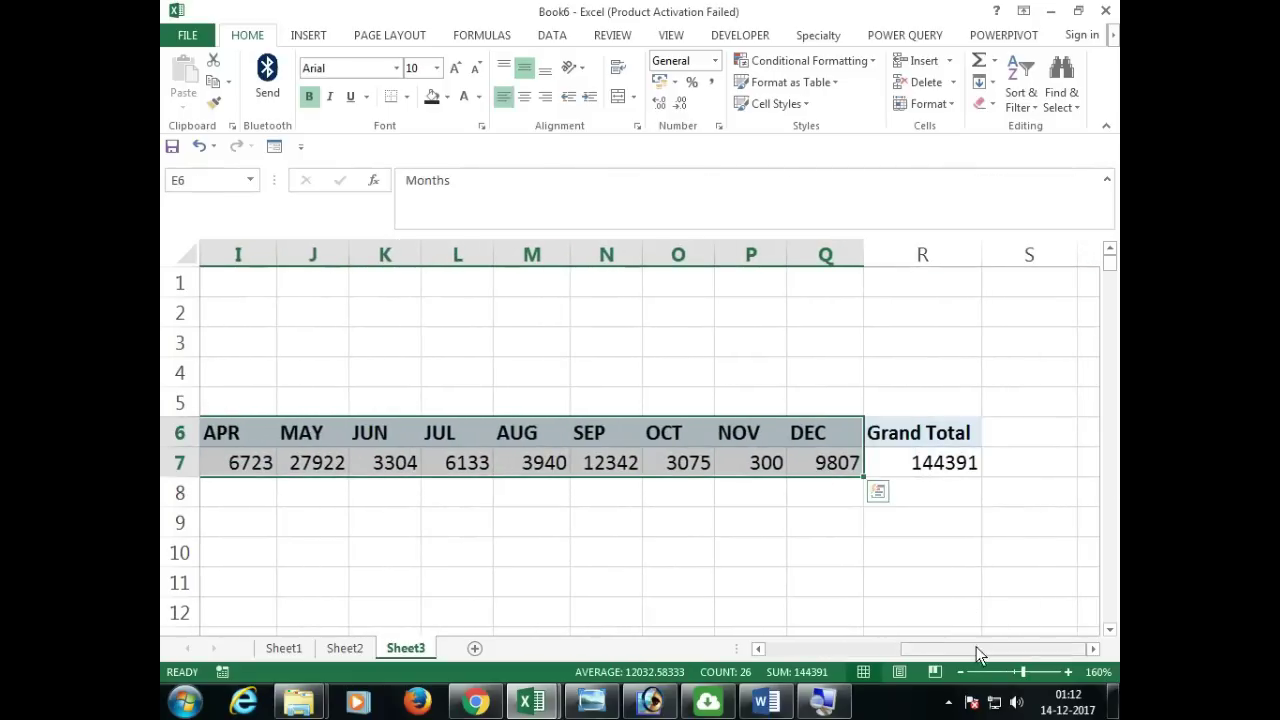
pyautogui.moveTo(977, 649); pyautogui.dragTo(734, 646)
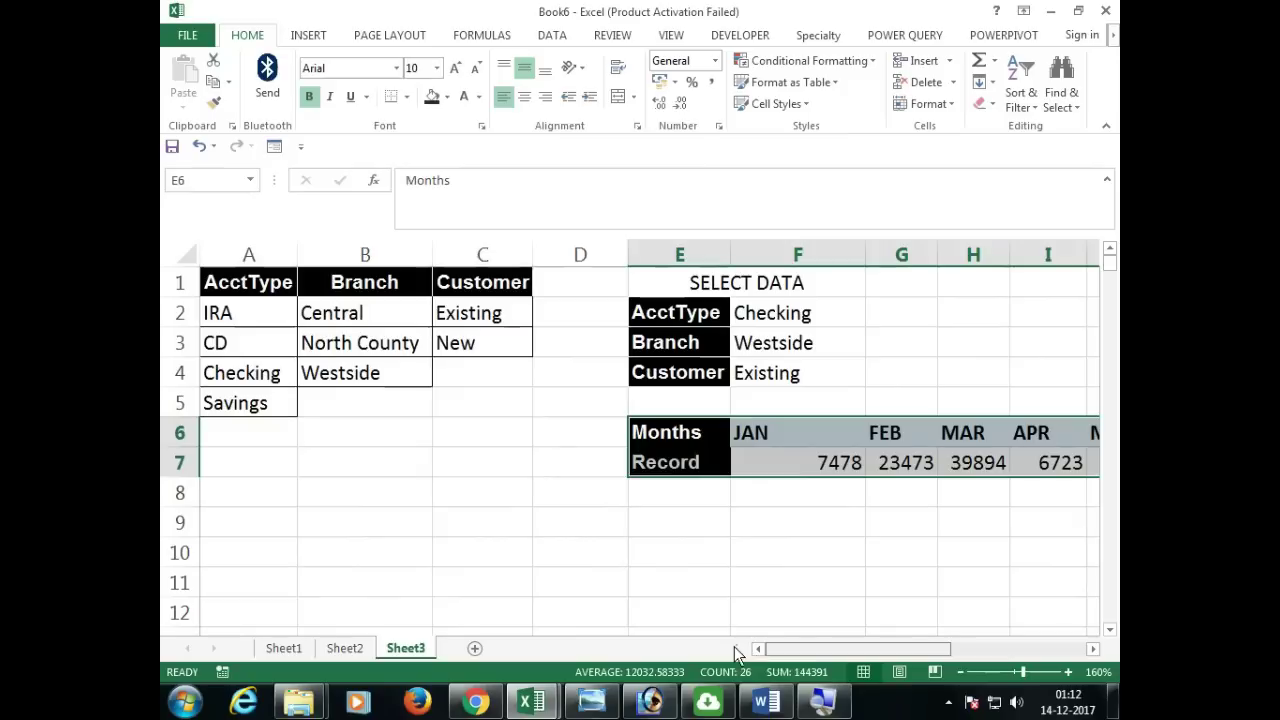
pyautogui.click(322, 38)
pyautogui.click(562, 62)
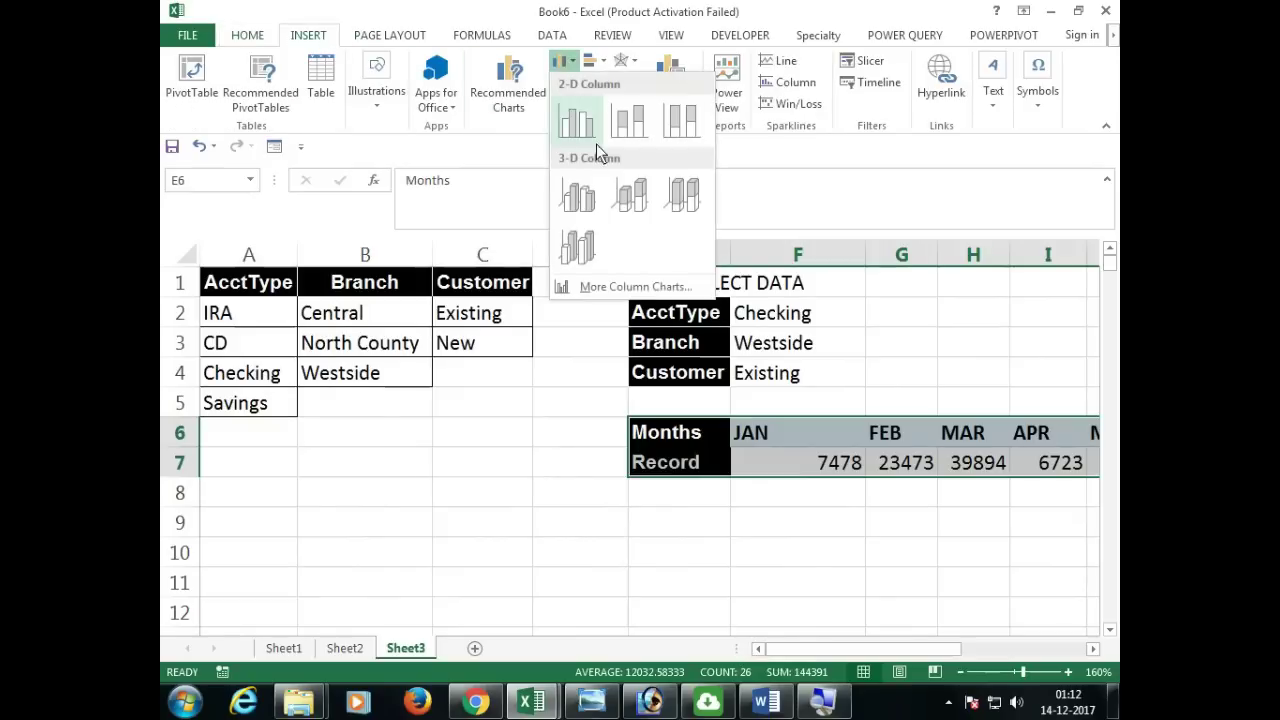
pyautogui.click(580, 122)
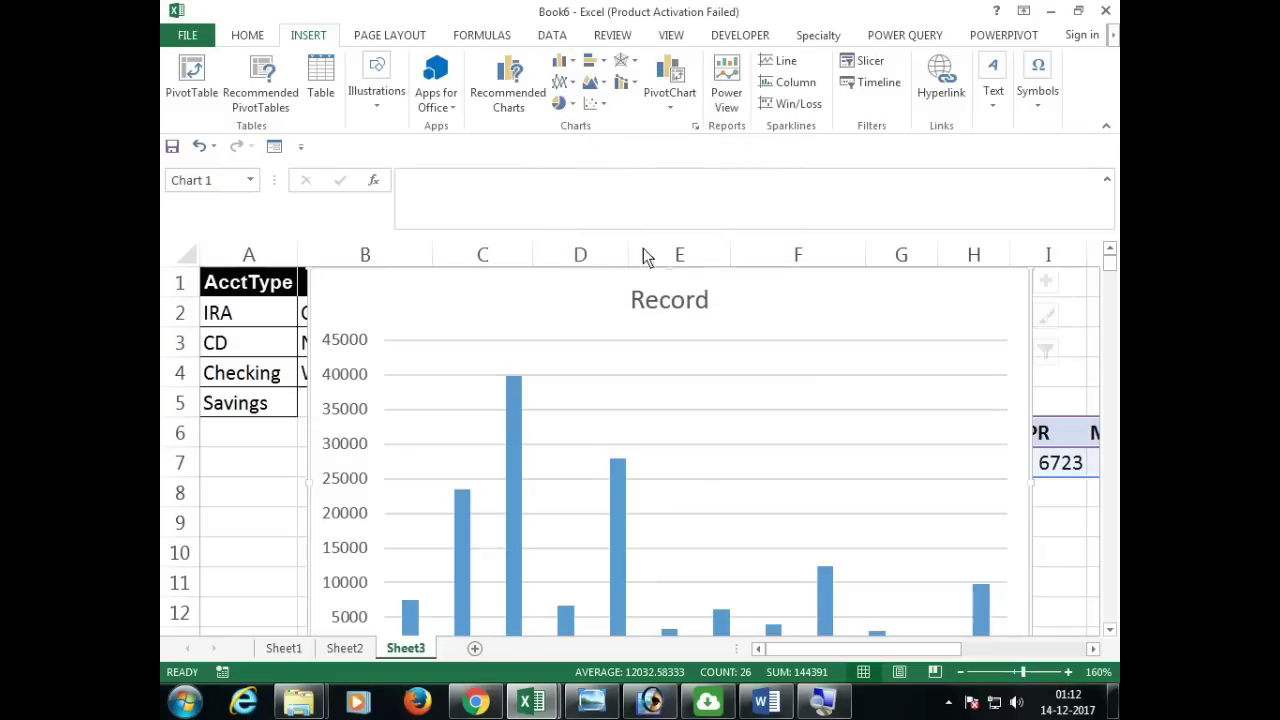
# Apply the dark grey gradient chart style with blue columns to the Record chart.
pyautogui.moveTo(578, 310); pyautogui.dragTo(631, 301)
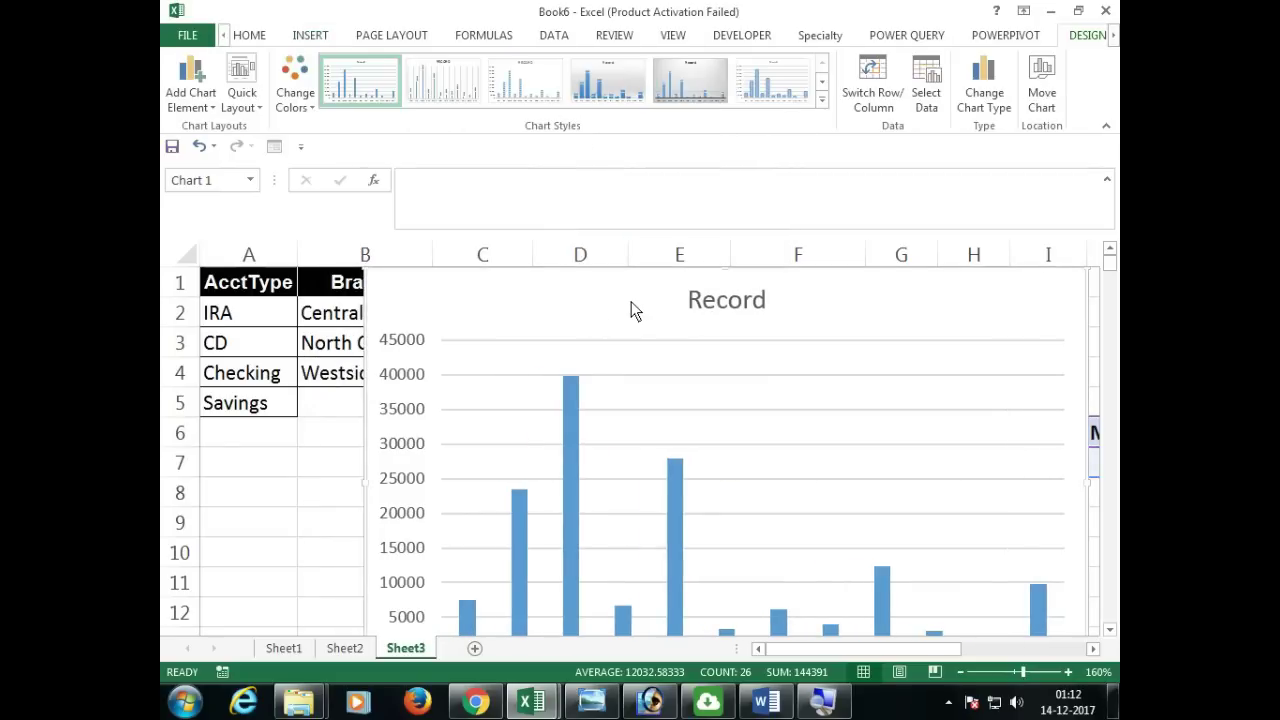
pyautogui.click(820, 100)
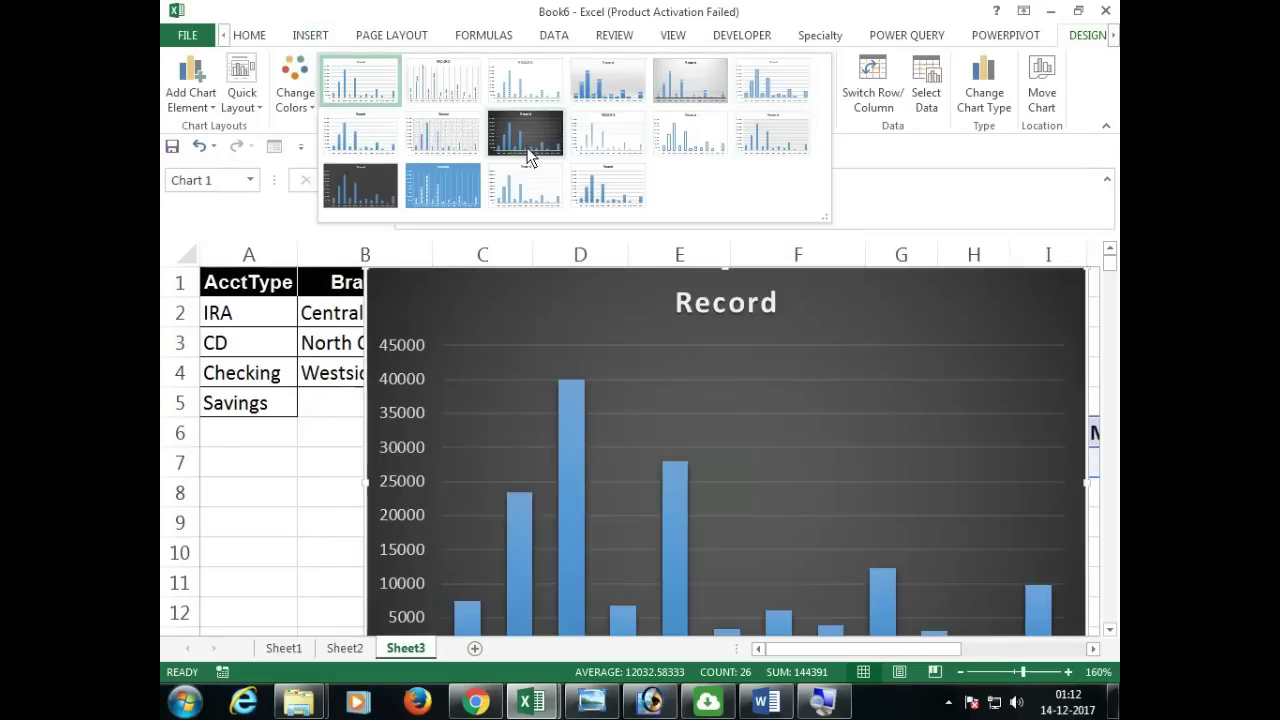
pyautogui.click(528, 152)
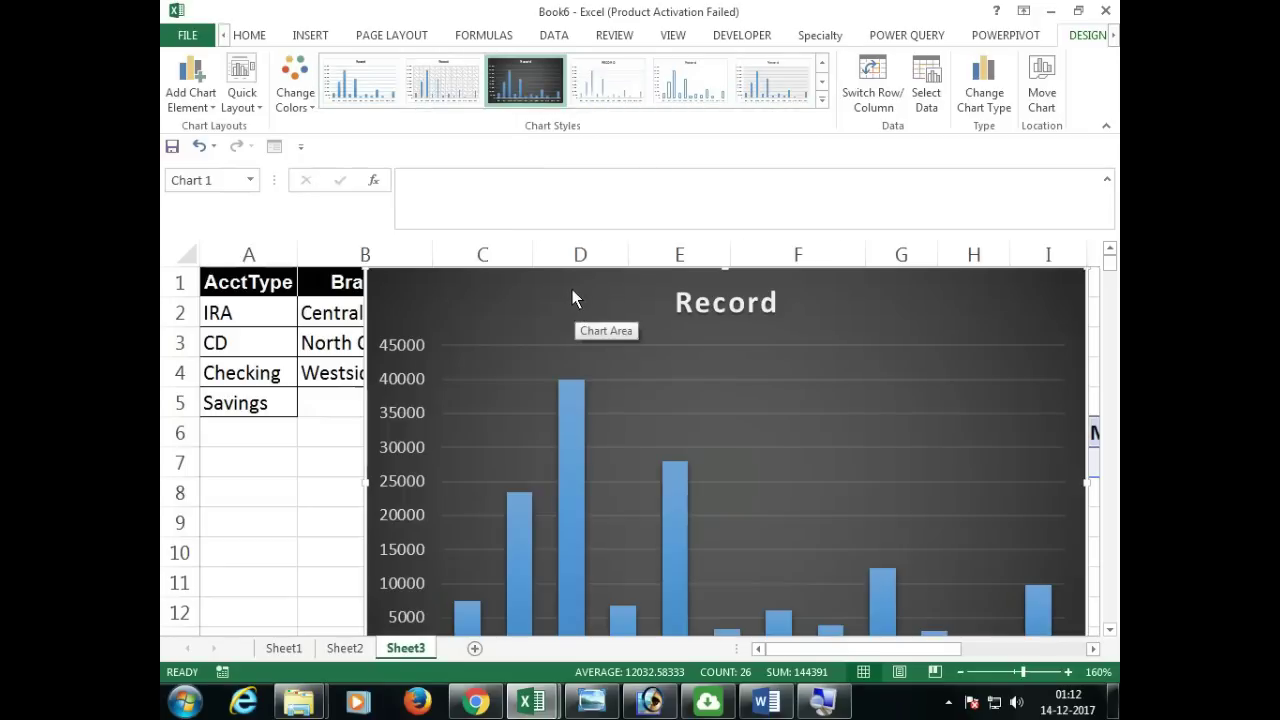
# Move the chart beside the SELECT DATA cells and resize it to span about columns G to N and rows 1 to 12.
pyautogui.moveTo(572, 298); pyautogui.dragTo(912, 292)
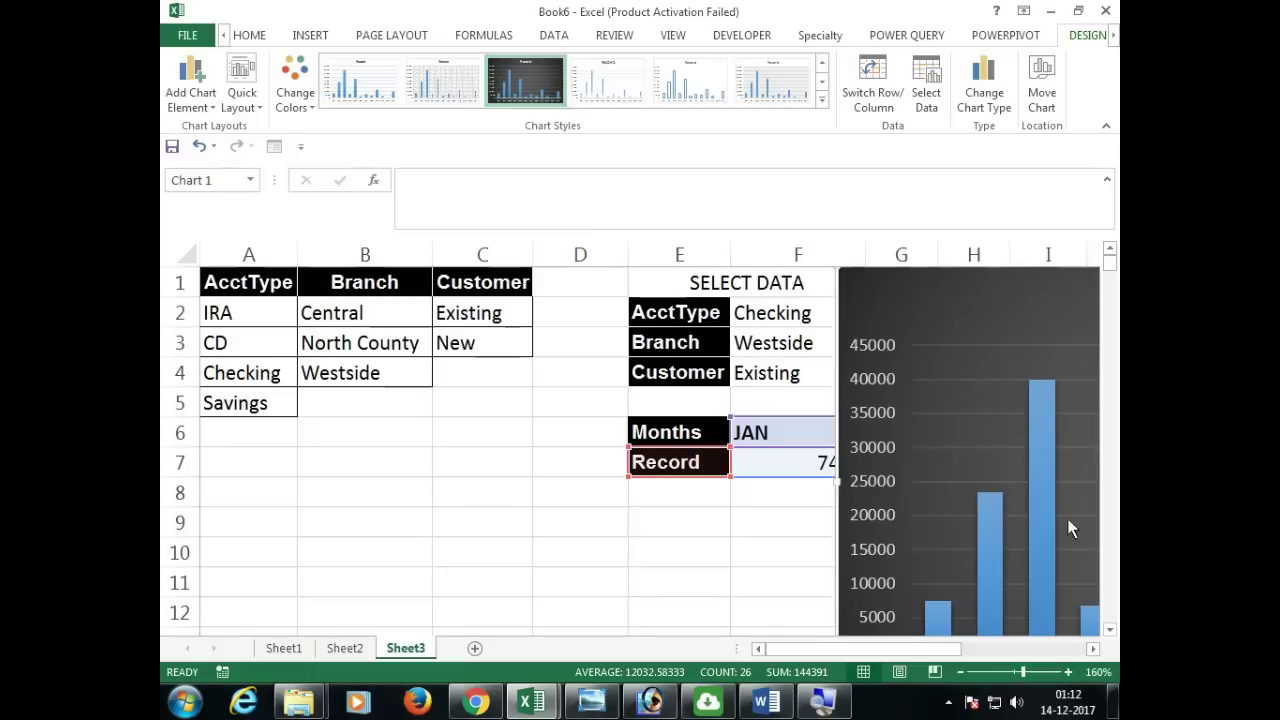
pyautogui.click(1093, 648)
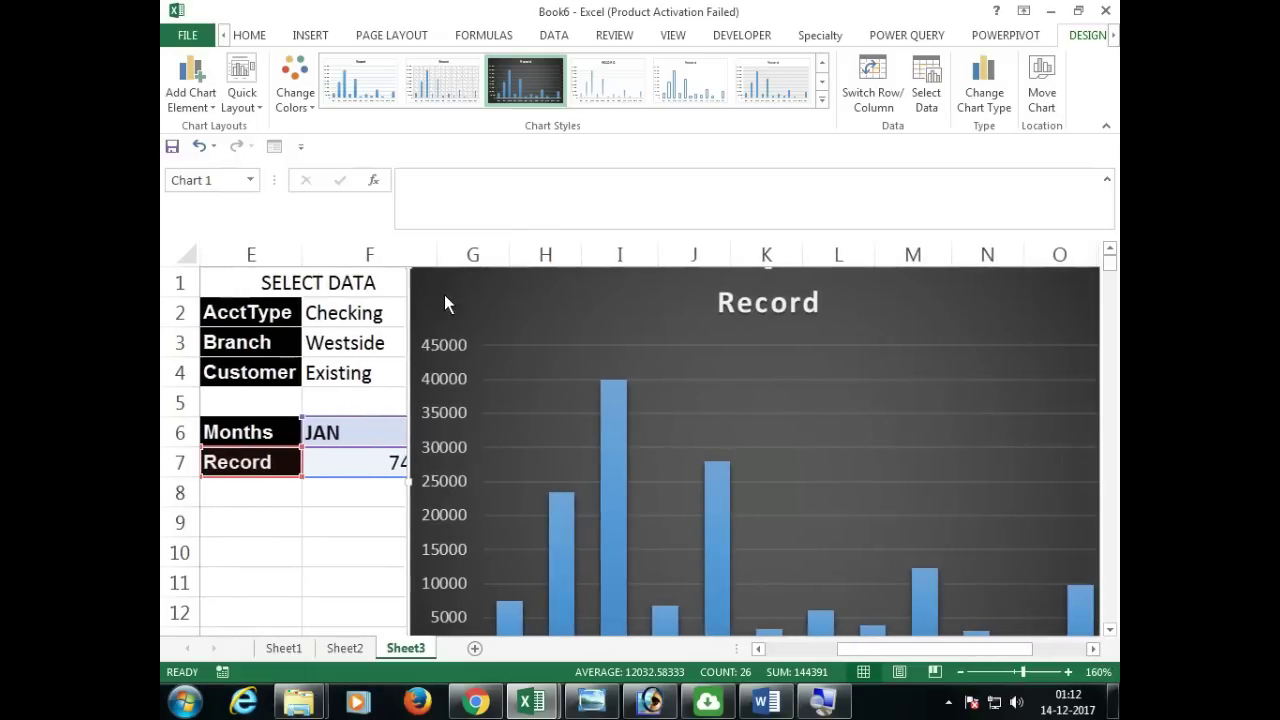
pyautogui.moveTo(428, 286); pyautogui.dragTo(498, 293)
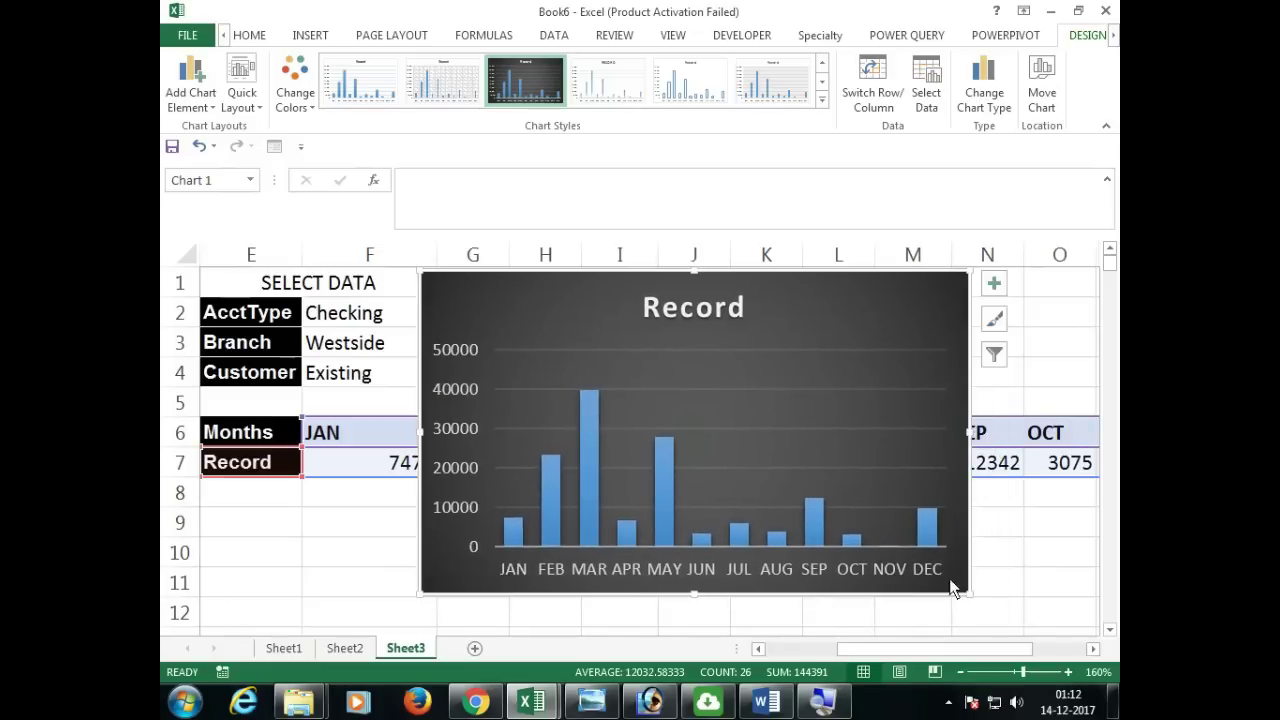
pyautogui.moveTo(968, 596); pyautogui.dragTo(1048, 612)
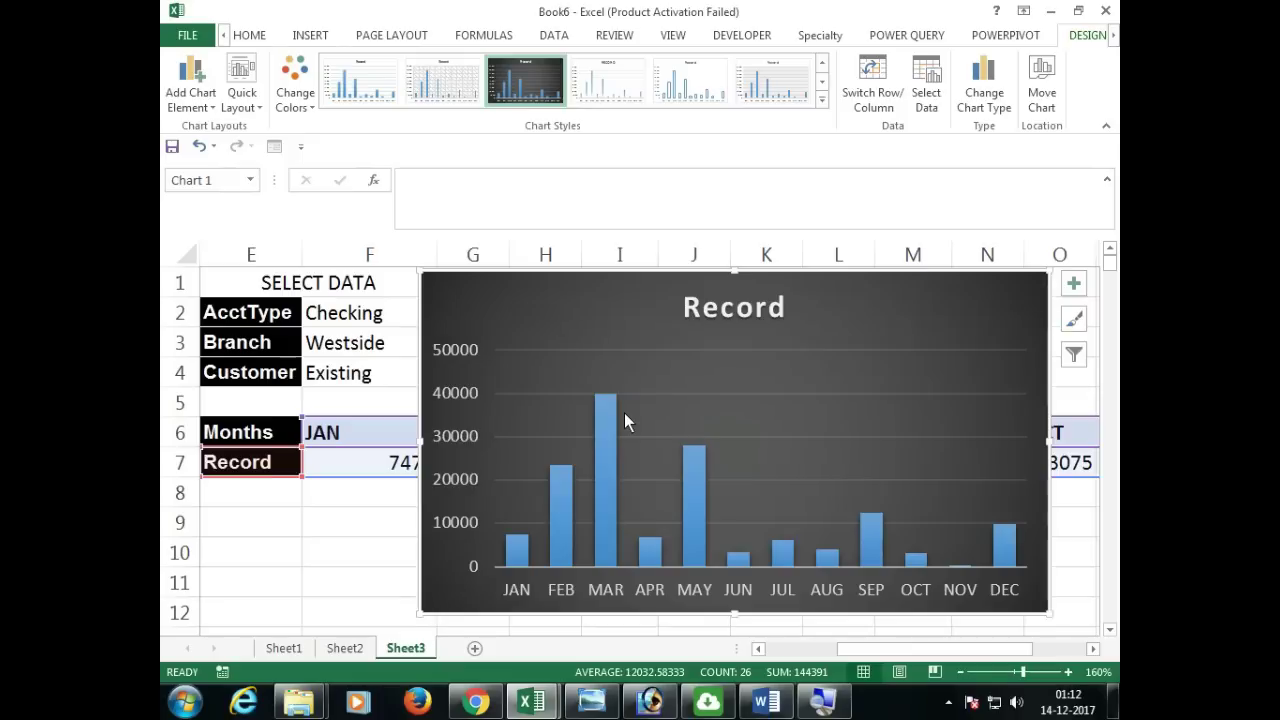
# Add data labels to the Record series columns.
pyautogui.click(609, 437)
pyautogui.rightClick(609, 437)
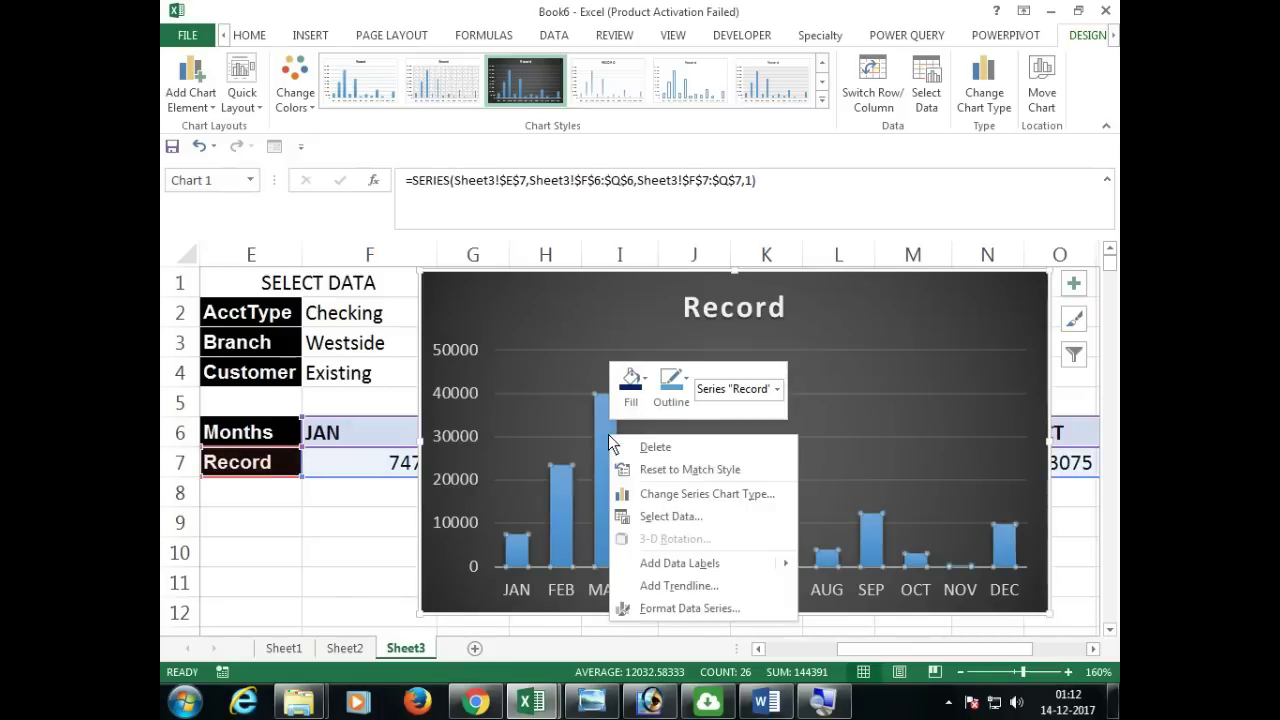
pyautogui.click(745, 563)
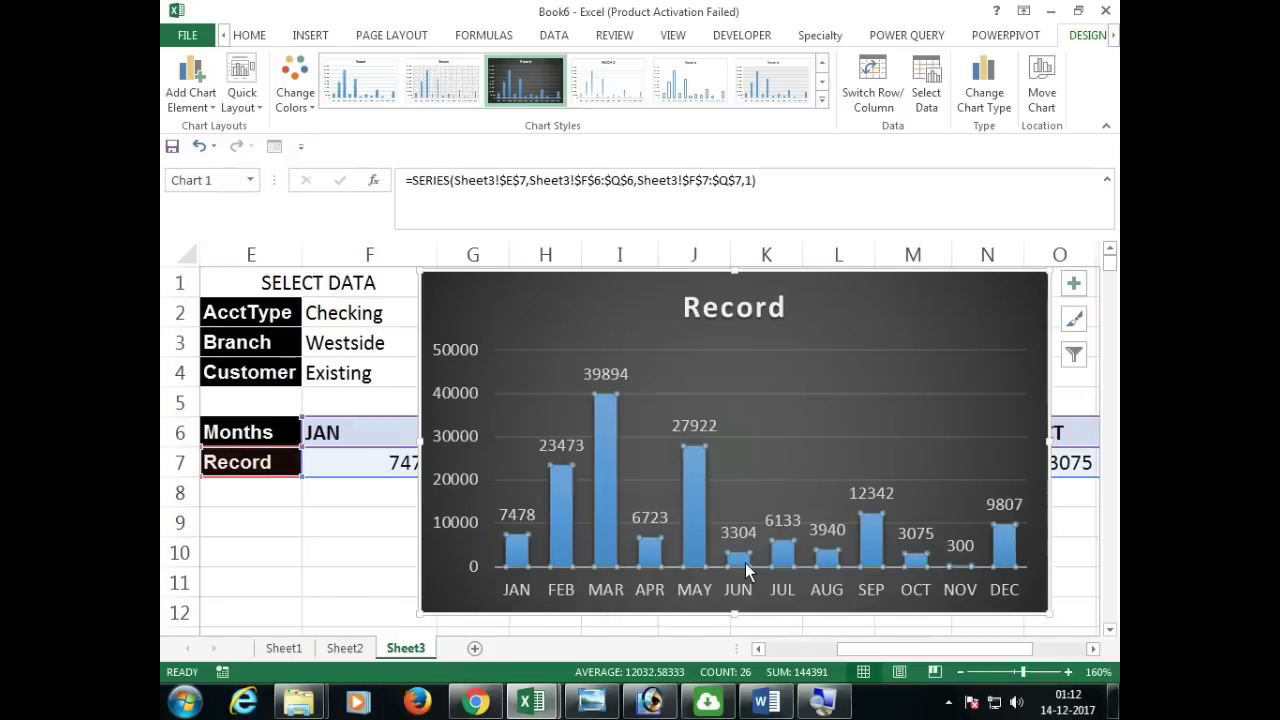
# Format the chart's data labels with white text, a red fill and font size 7.
pyautogui.click(687, 430)
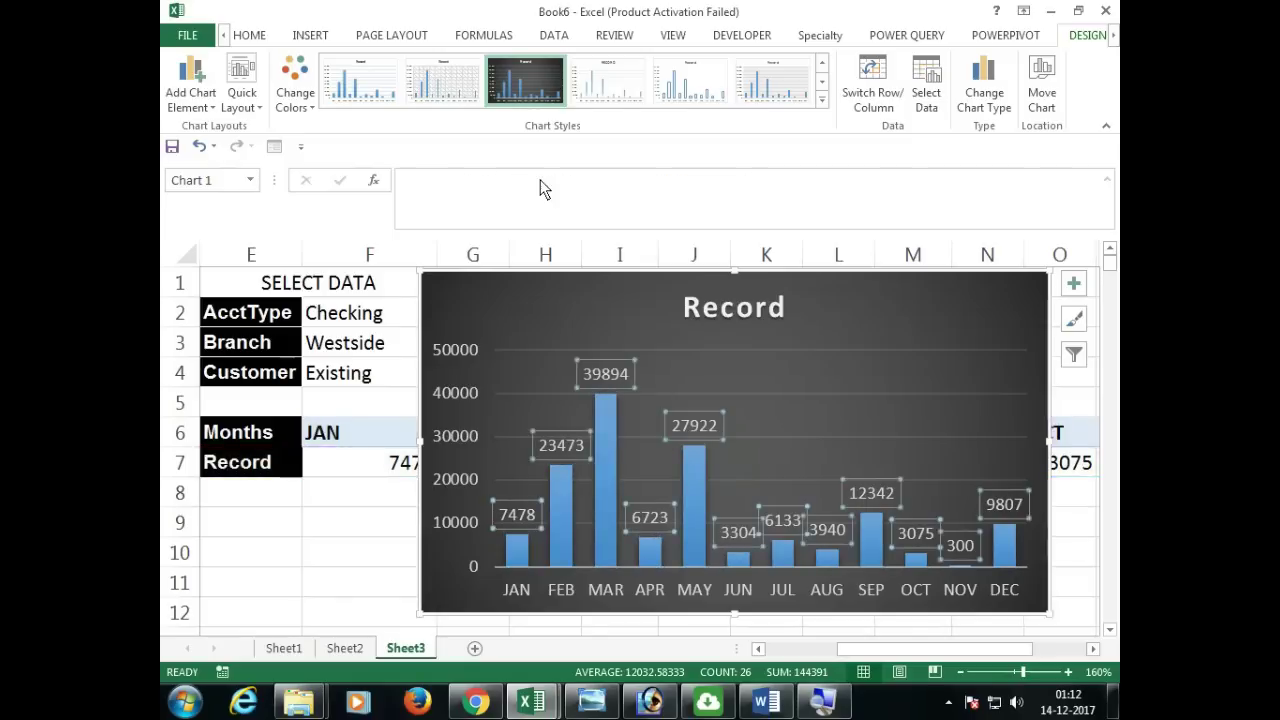
pyautogui.click(260, 38)
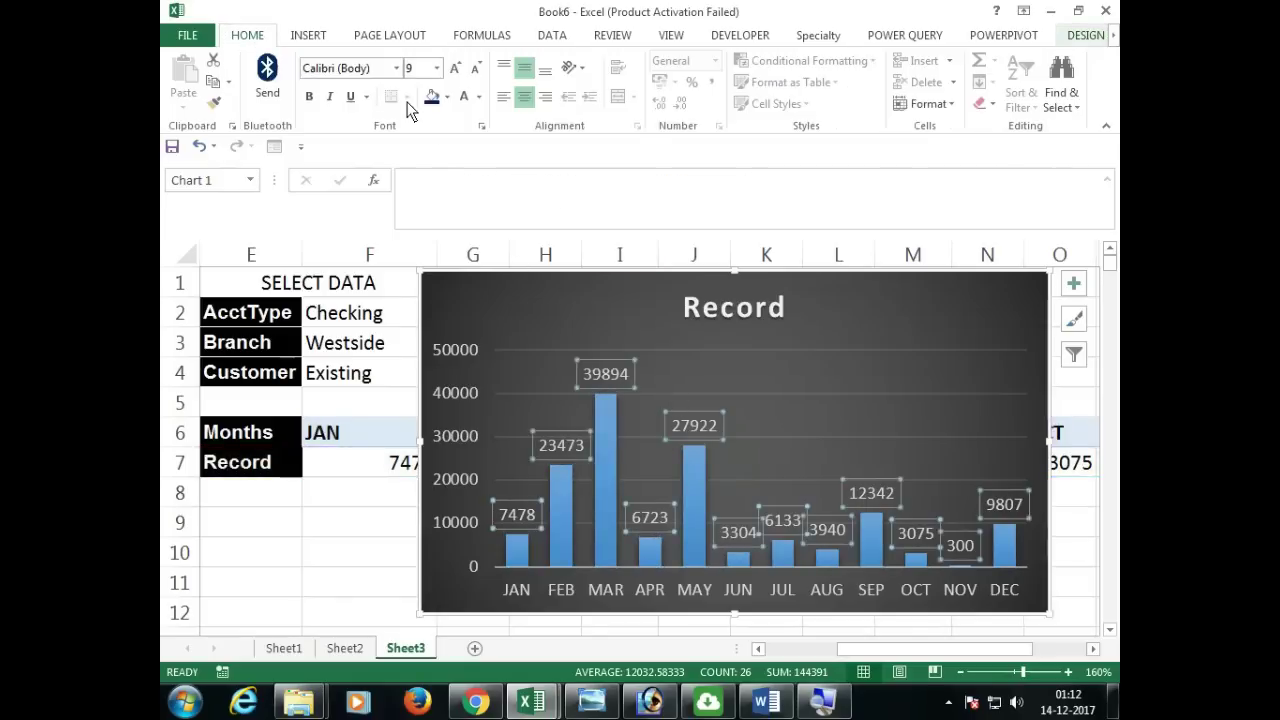
pyautogui.click(432, 96)
pyautogui.click(479, 97)
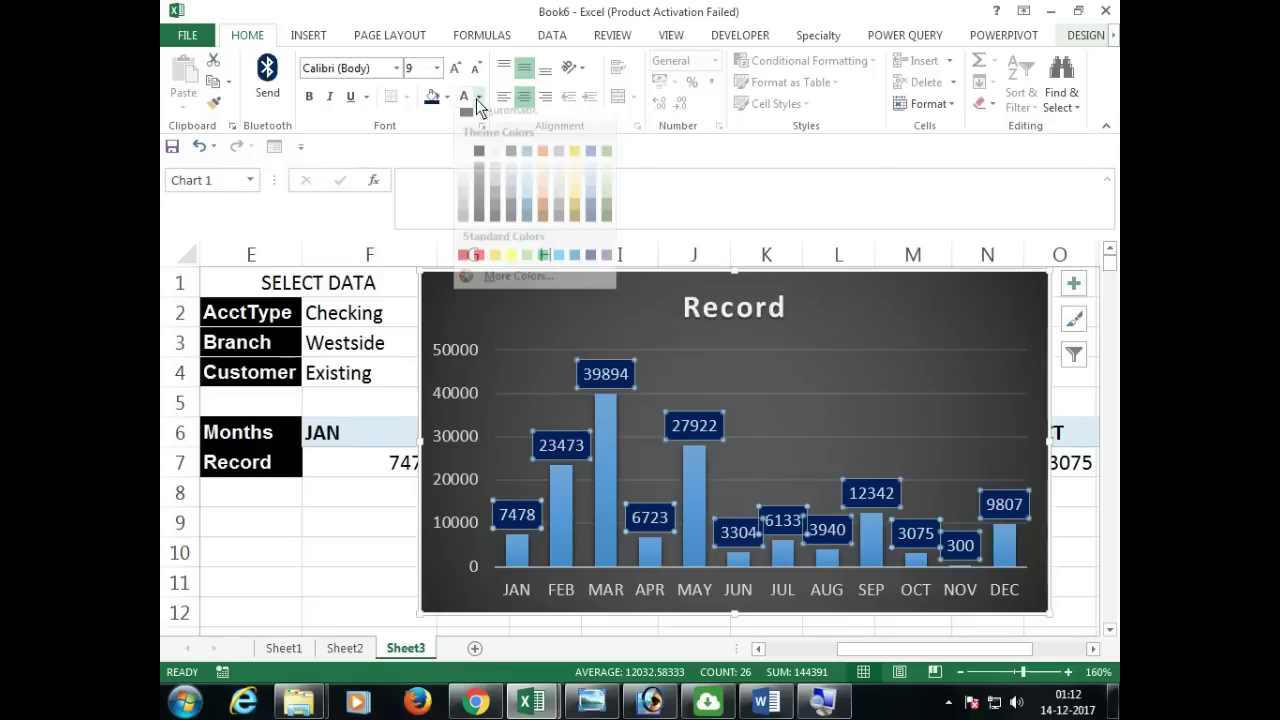
pyautogui.click(464, 163)
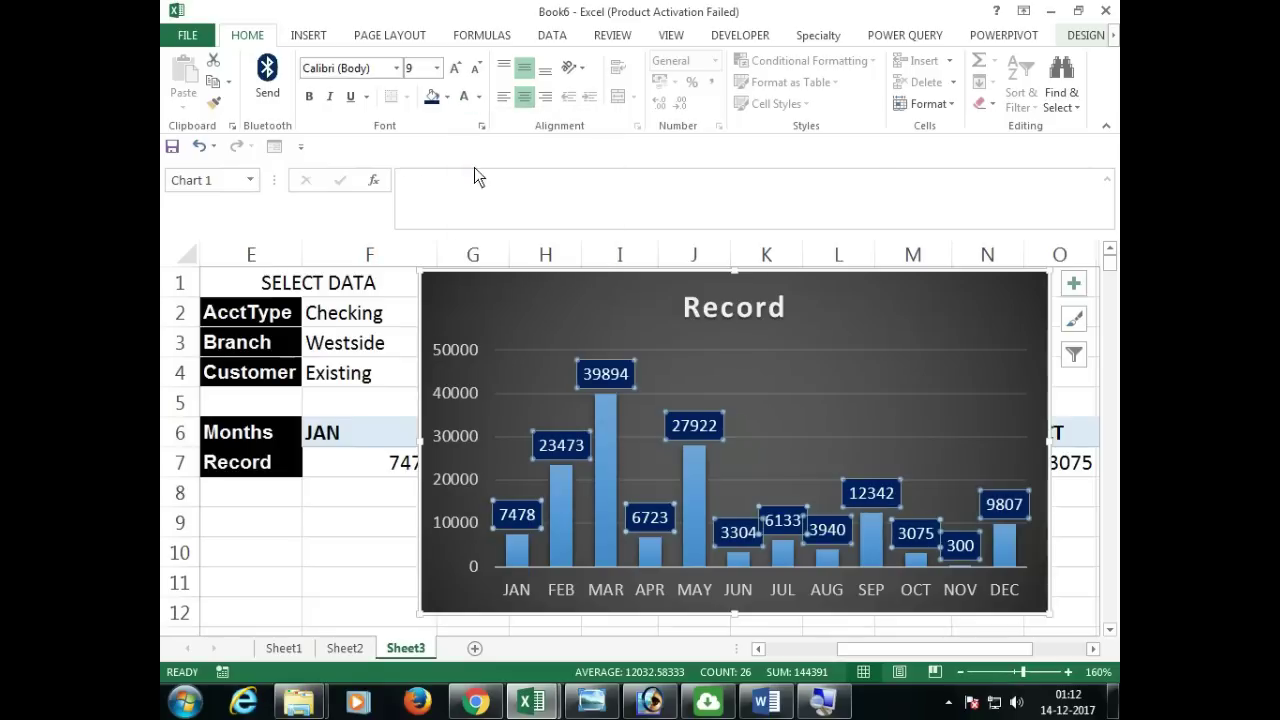
pyautogui.click(447, 97)
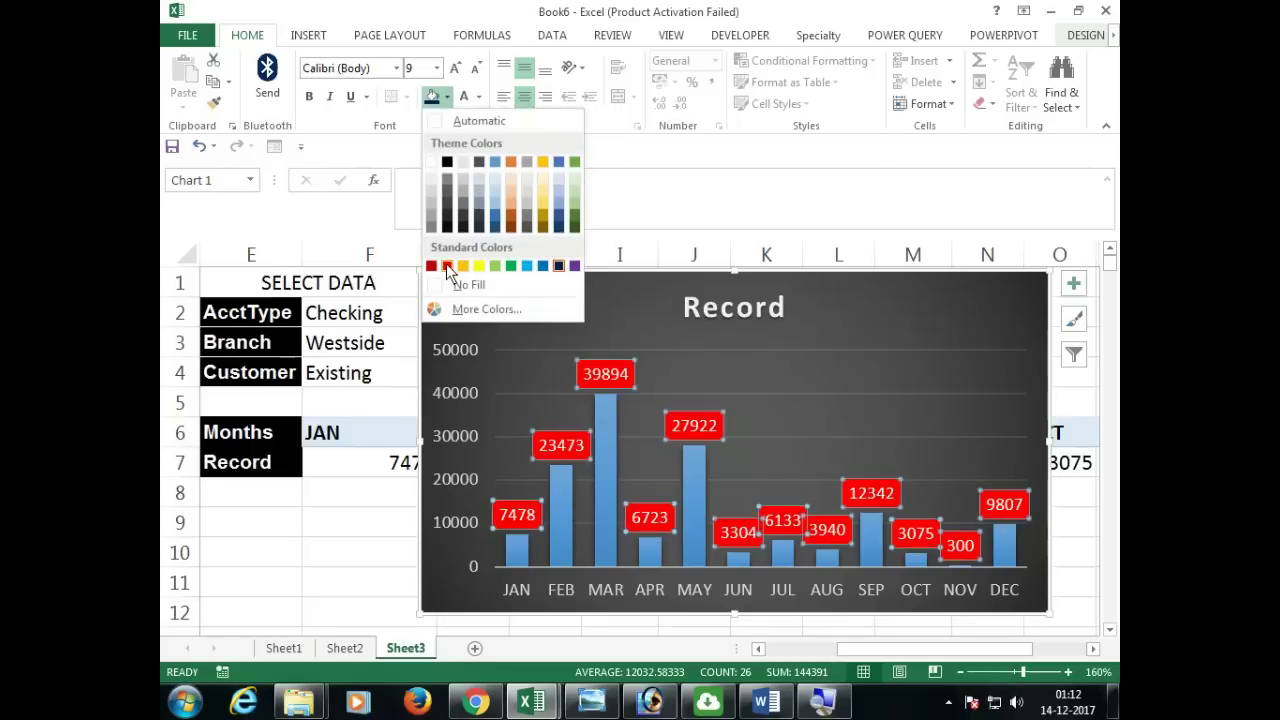
pyautogui.click(447, 266)
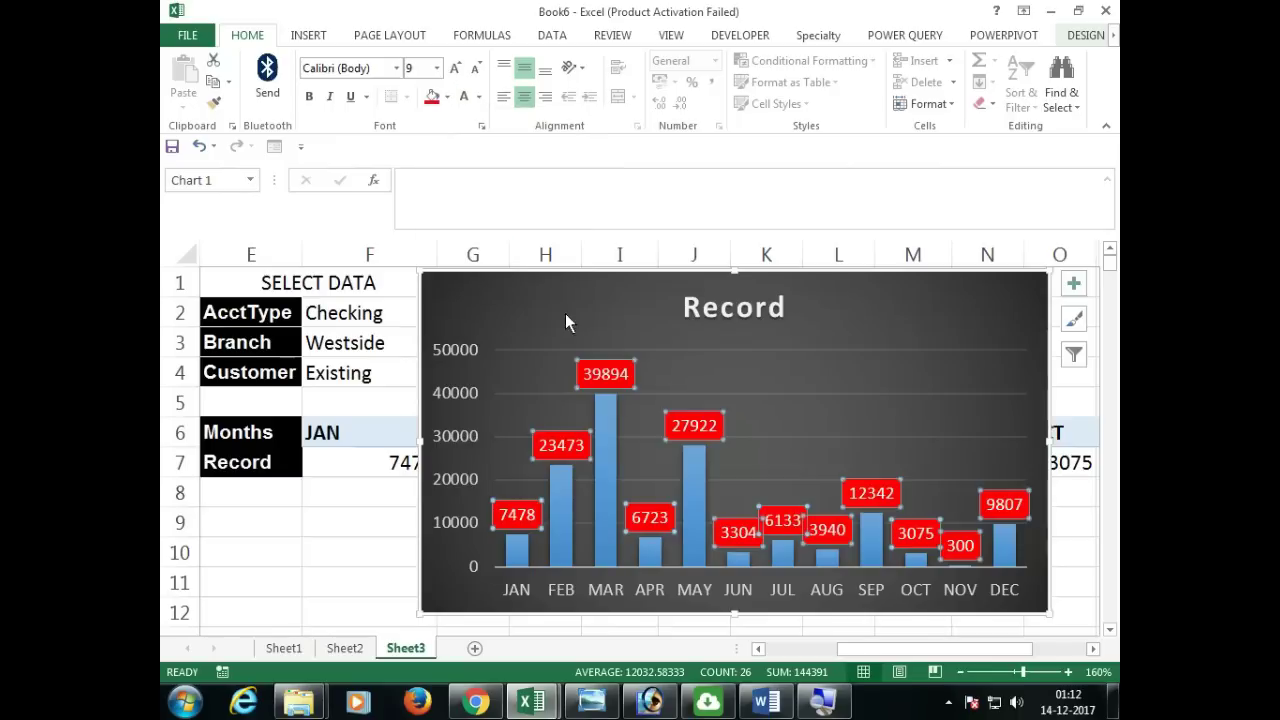
pyautogui.click(476, 70)
pyautogui.click(476, 70)
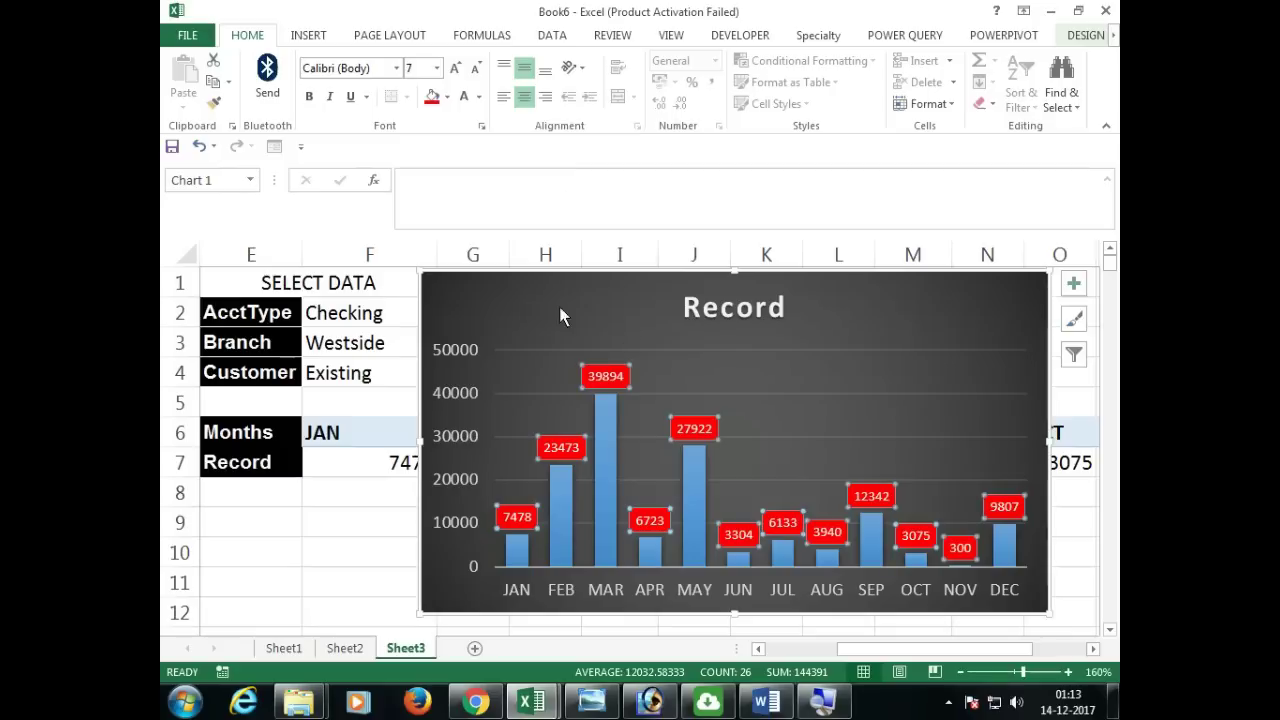
# Shift the chart so its edge lines up with column G and leaves the selection cells F2 to F4 uncovered.
pyautogui.click(531, 296)
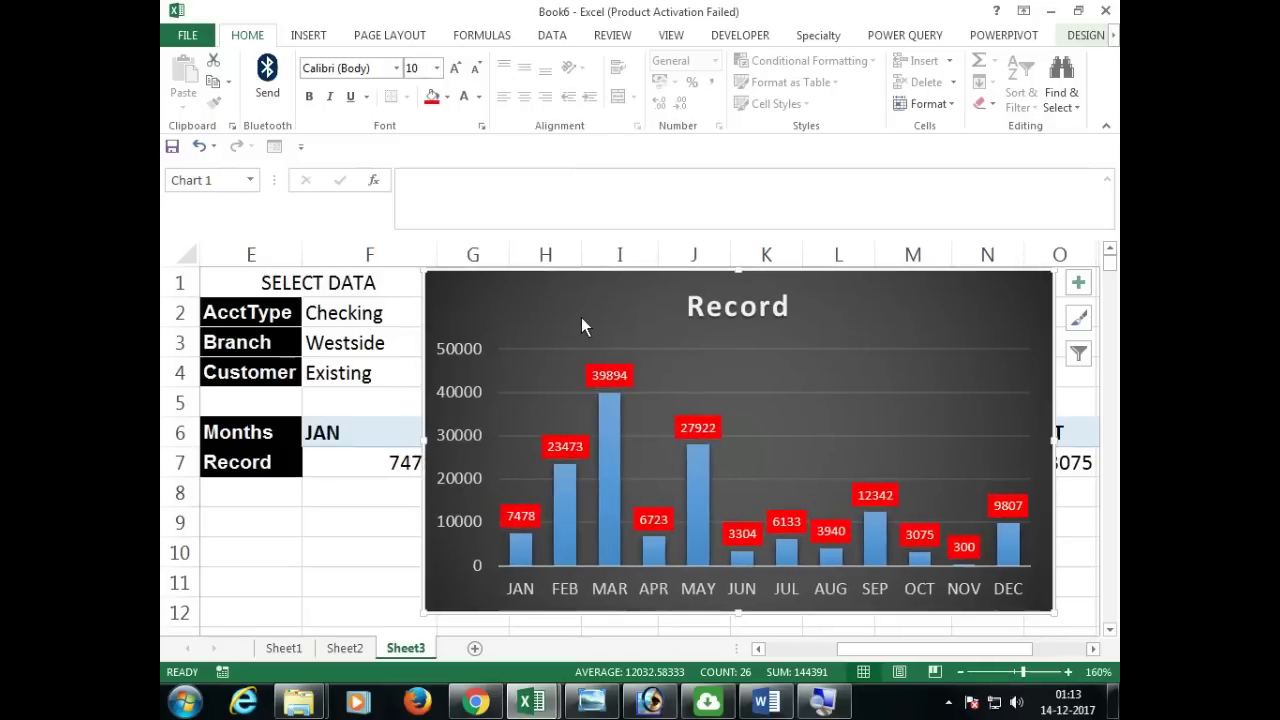
pyautogui.click(362, 324)
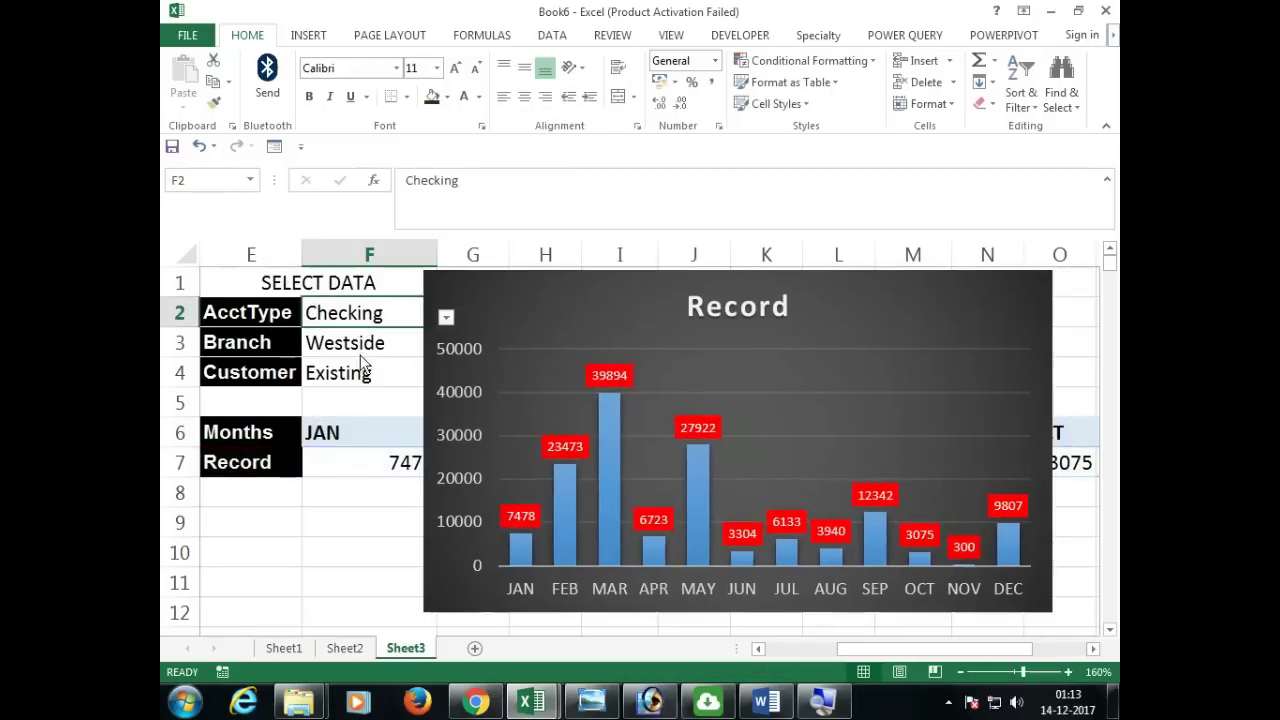
pyautogui.click(366, 374)
pyautogui.click(370, 358)
pyautogui.click(390, 318)
pyautogui.click(495, 300)
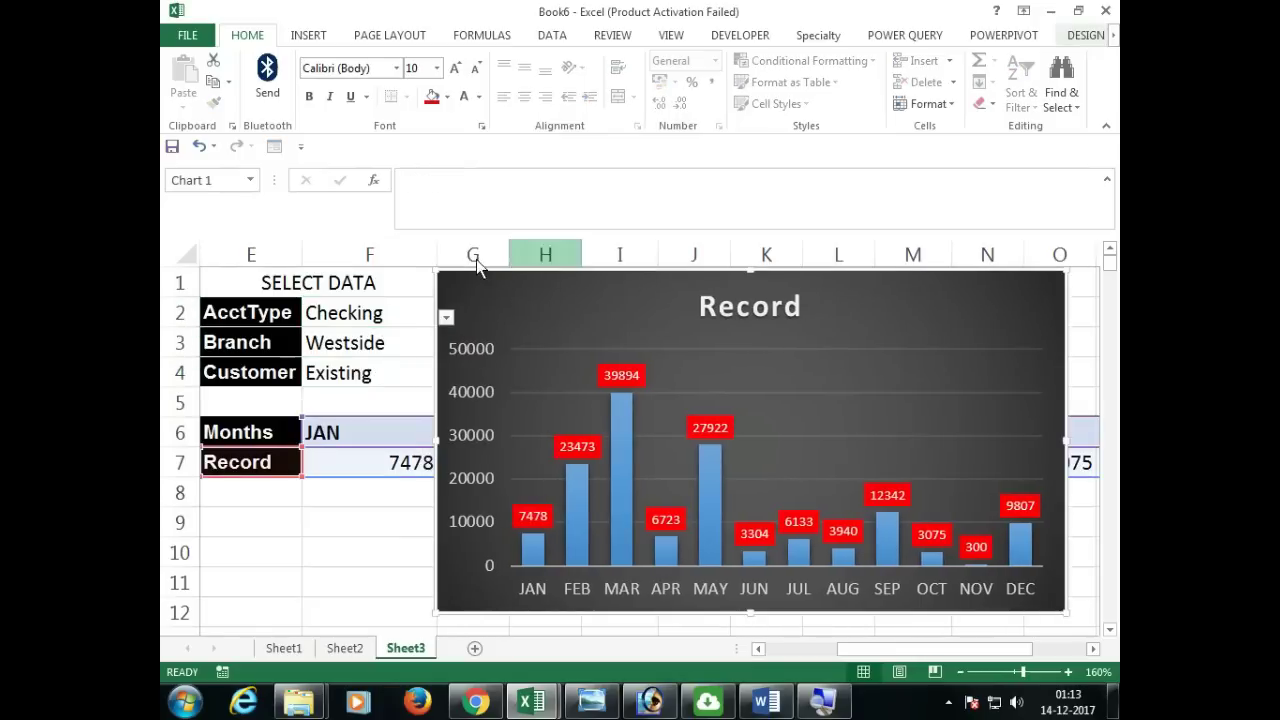
# Draw a text box inside the chart, beside the Record title and above the FEB and MAR columns.
pyautogui.click(316, 34)
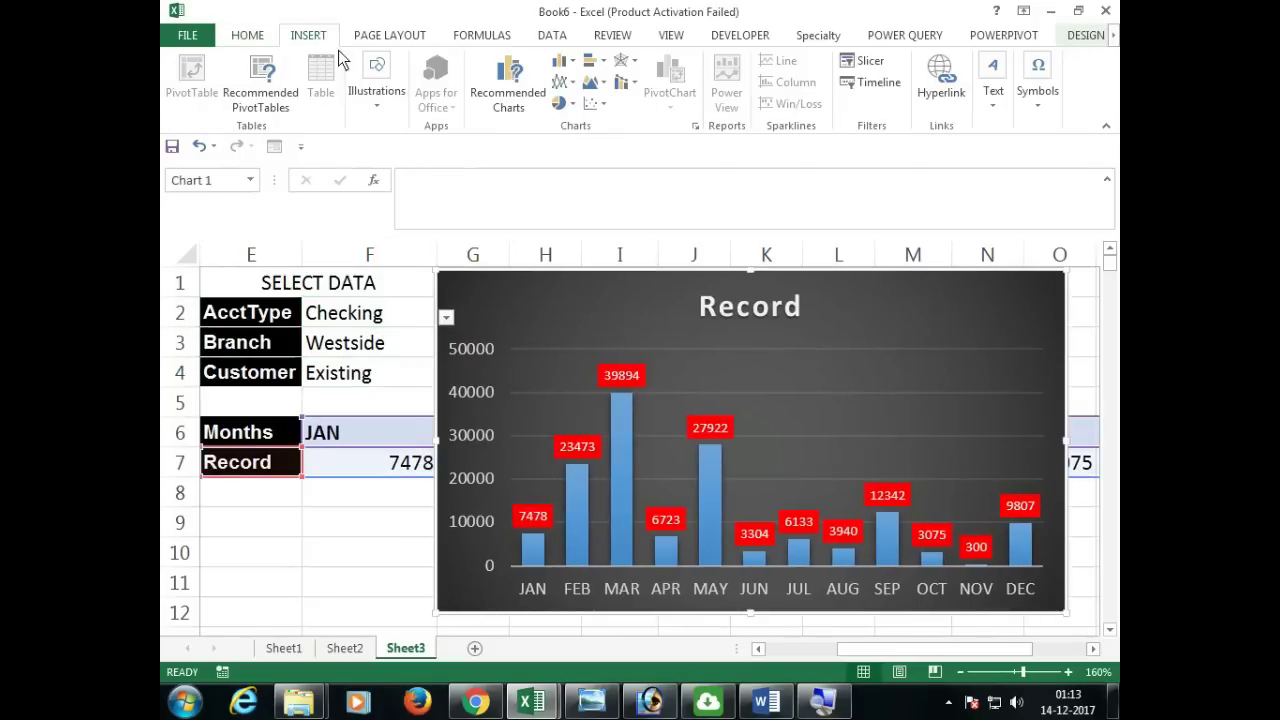
pyautogui.click(993, 92)
pyautogui.click(904, 180)
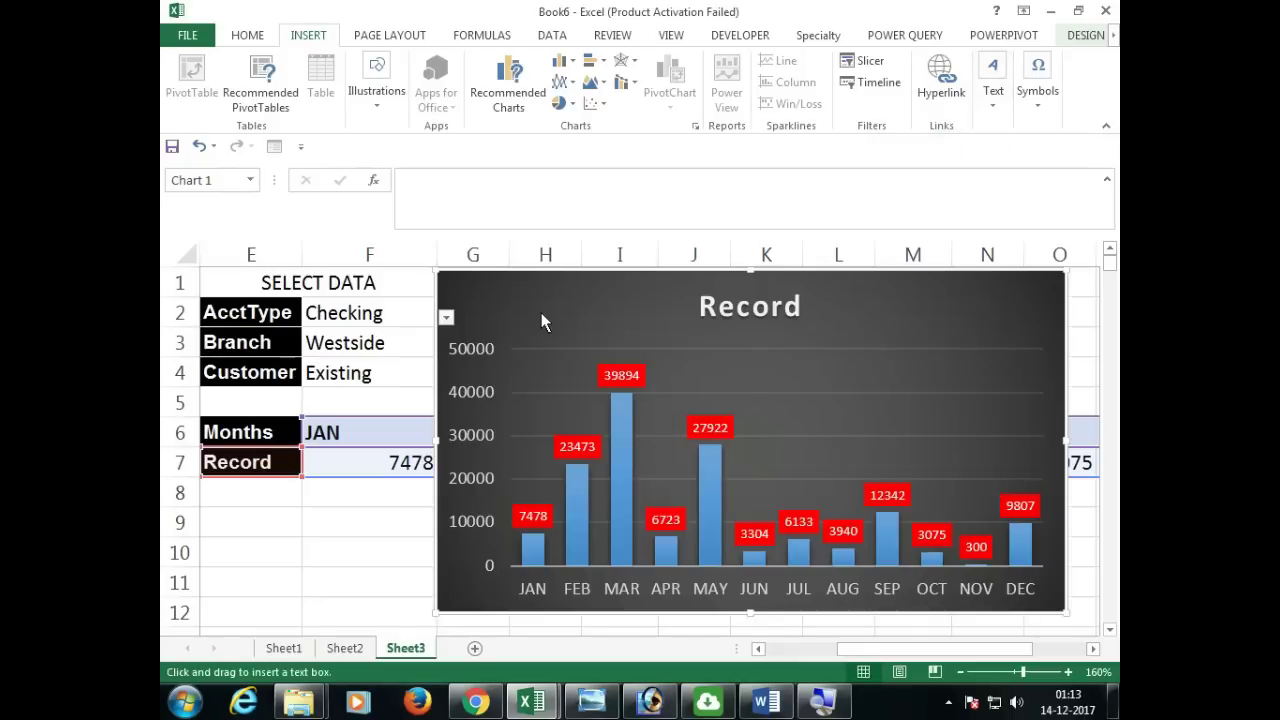
pyautogui.moveTo(533, 297); pyautogui.dragTo(664, 334)
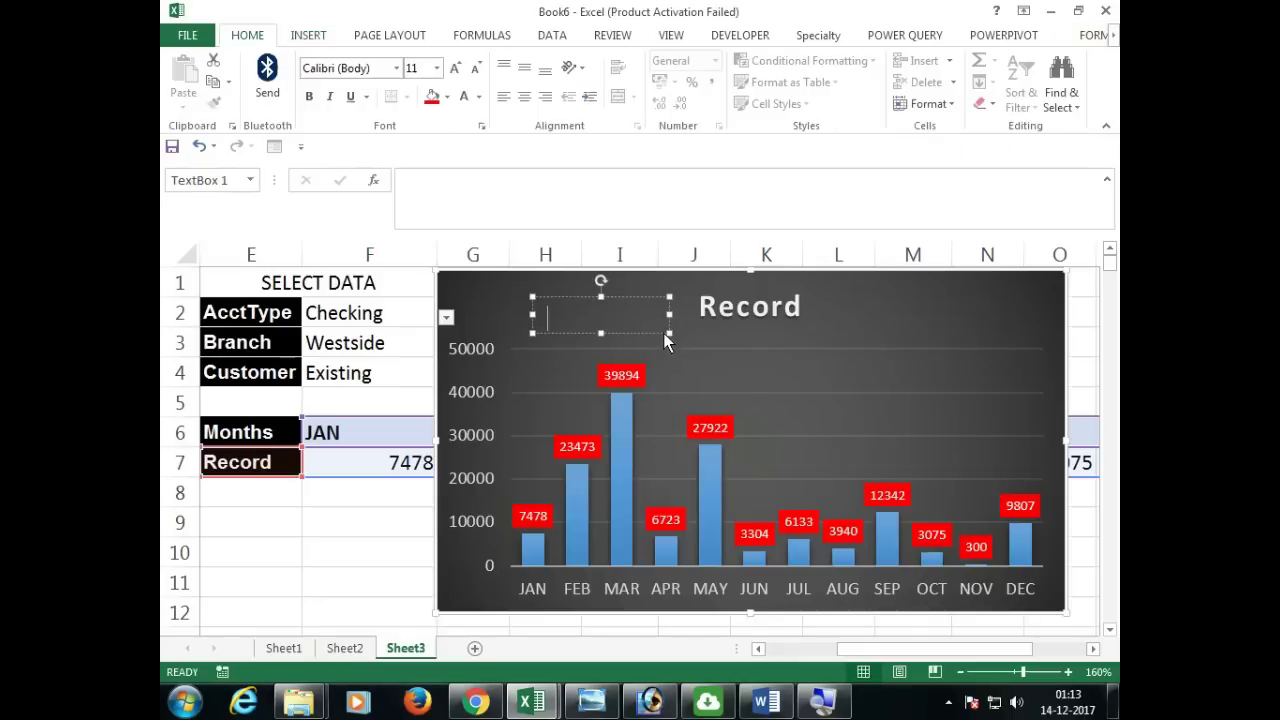
# Fill the chart's text box with standard green.
pyautogui.click(447, 96)
pyautogui.click(432, 164)
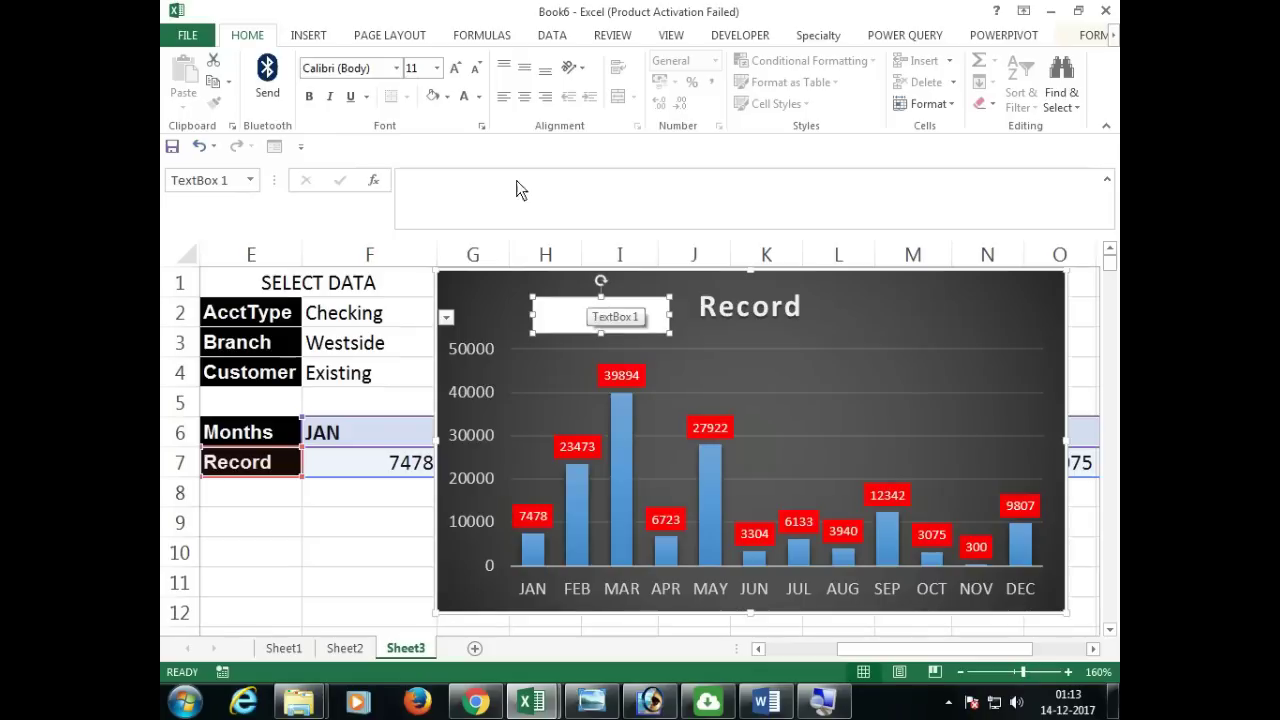
pyautogui.click(447, 97)
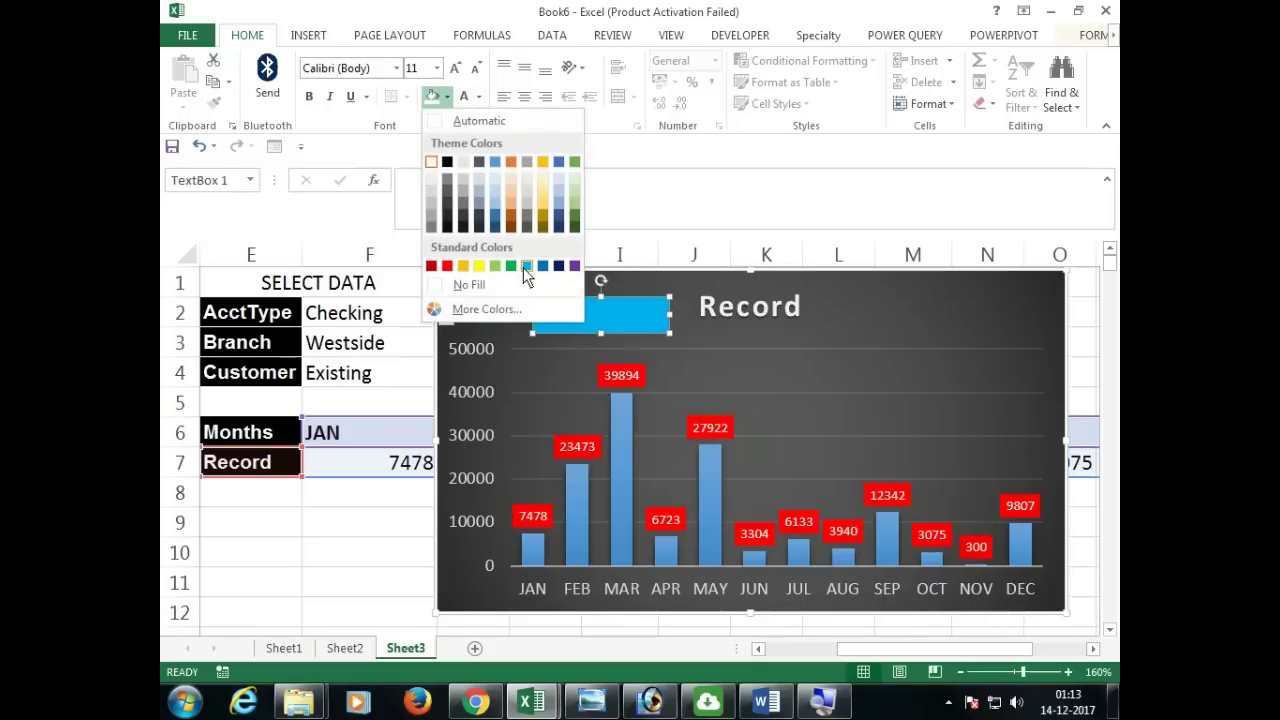
pyautogui.click(511, 266)
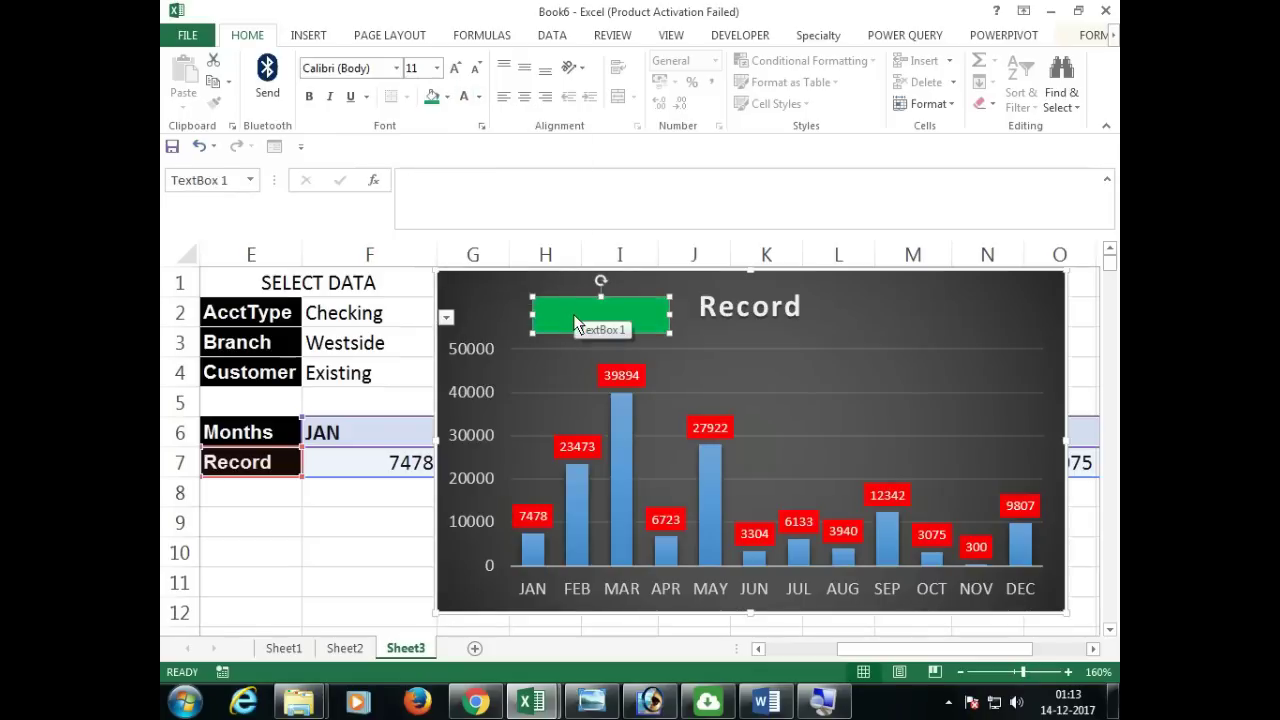
# Link the chart's green text box to the AcctType selection with the formula =Sheet3!$F$2.
pyautogui.click(391, 318)
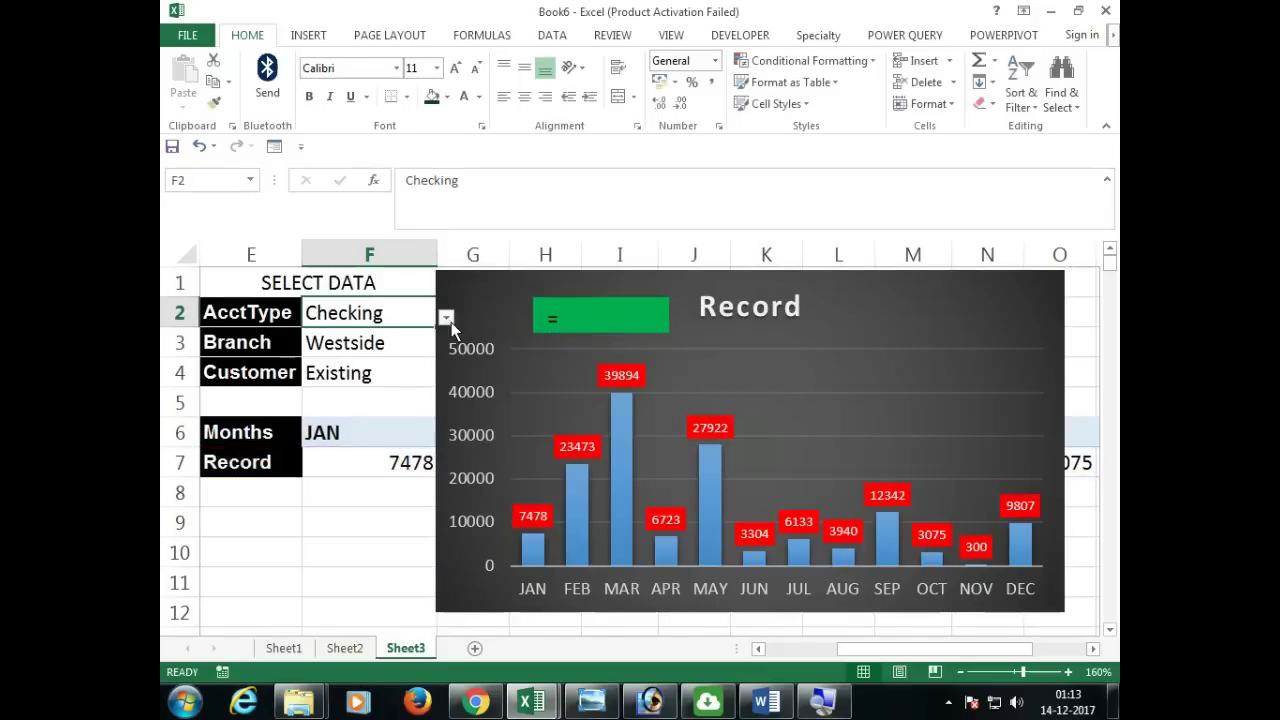
pyautogui.click(605, 328)
pyautogui.click(591, 322)
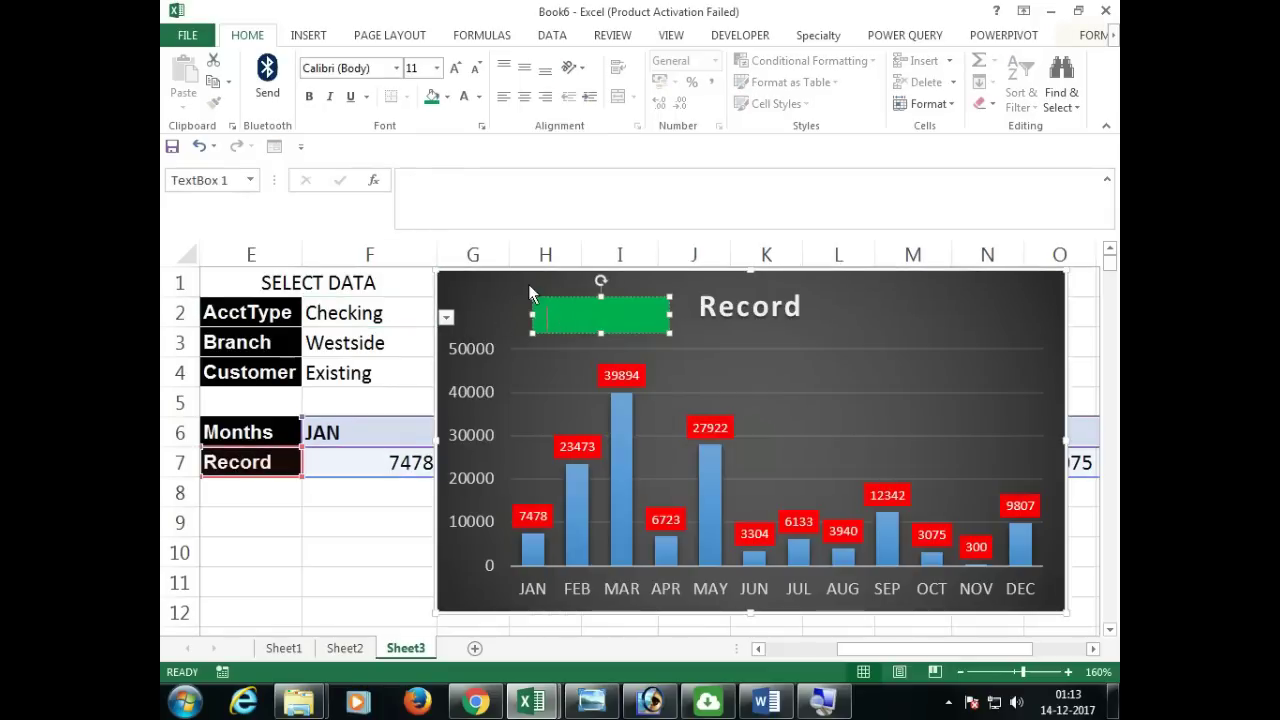
pyautogui.click(442, 201)
pyautogui.write('=')
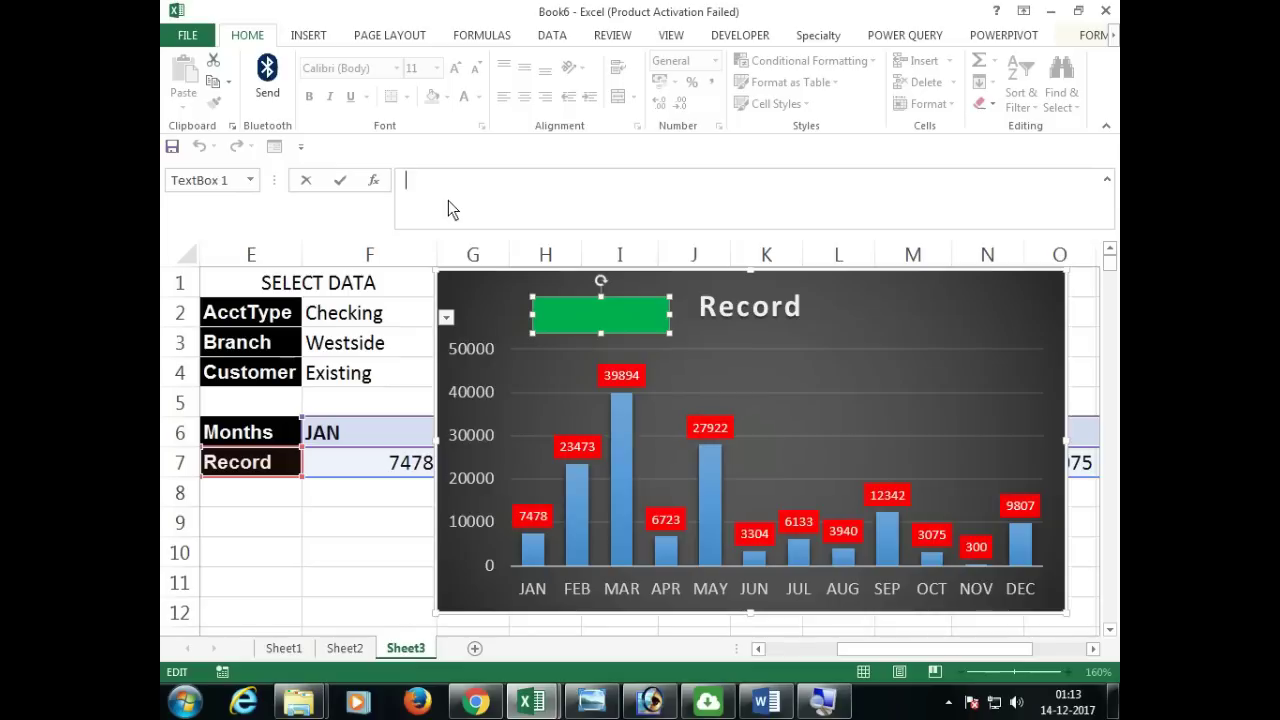
pyautogui.click(420, 322)
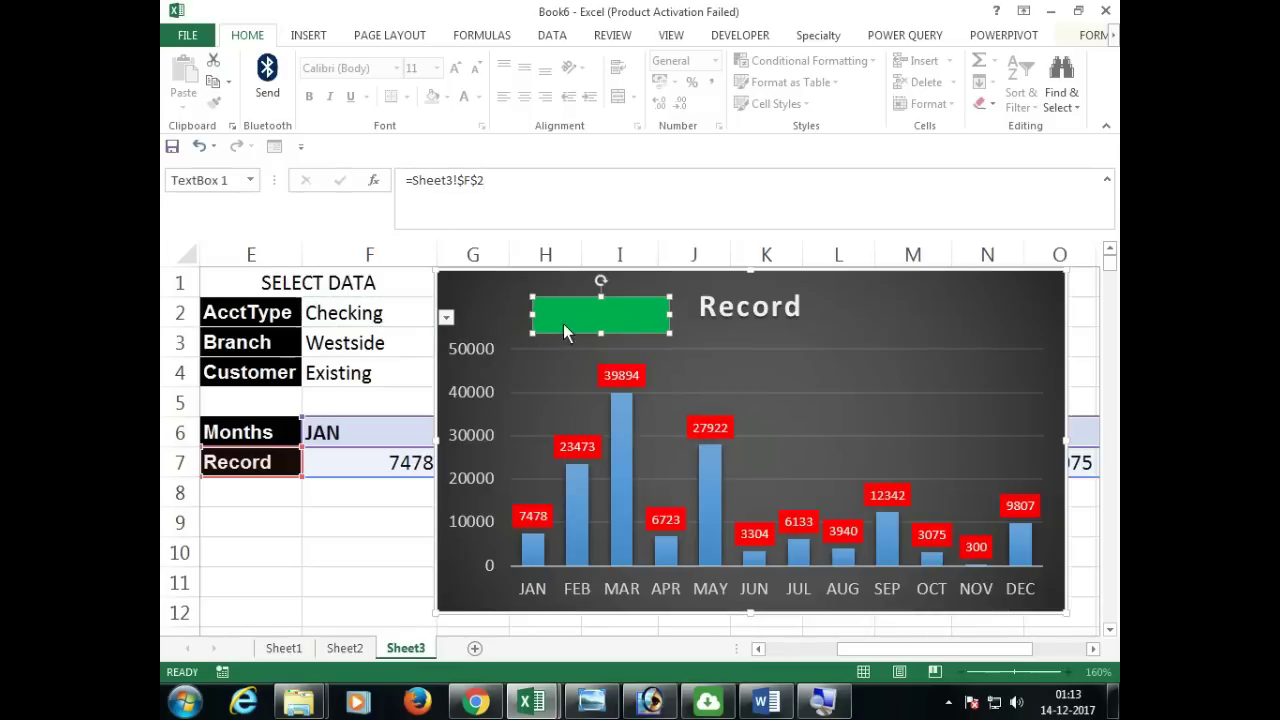
pyautogui.press('Return')
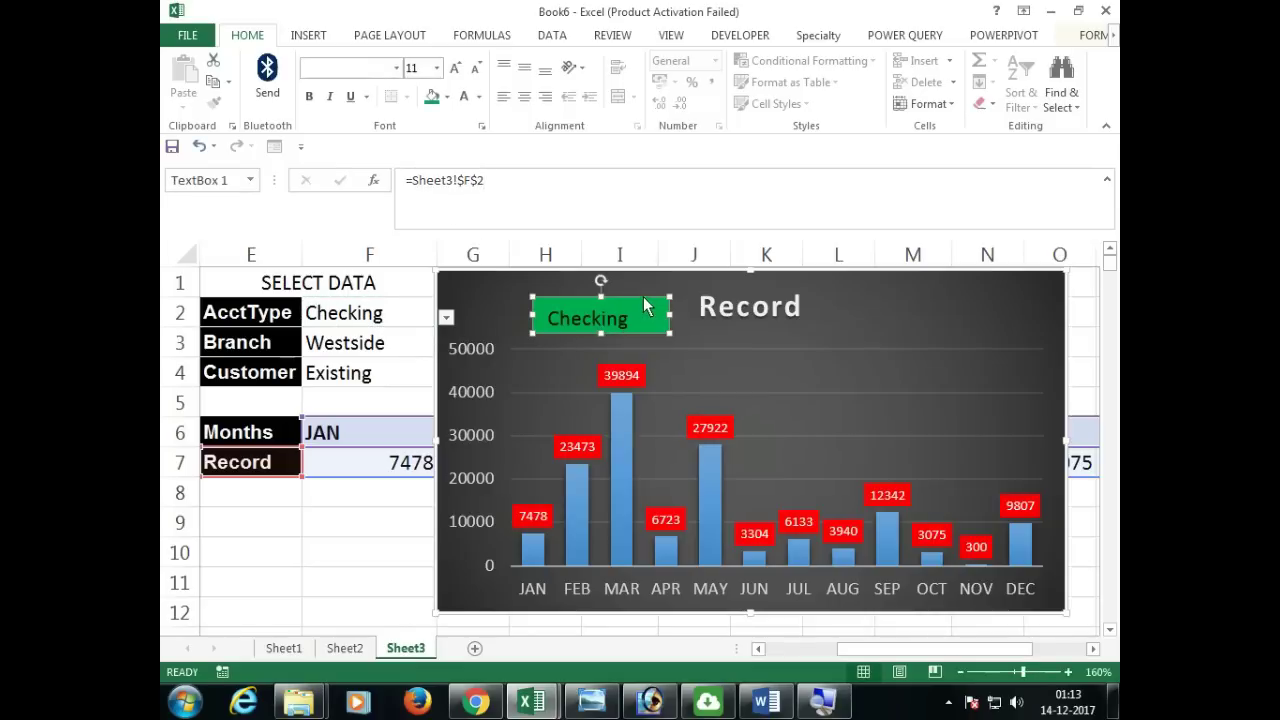
# Centre the linked text box's text vertically and horizontally, and make it bold and white.
pyautogui.click(524, 67)
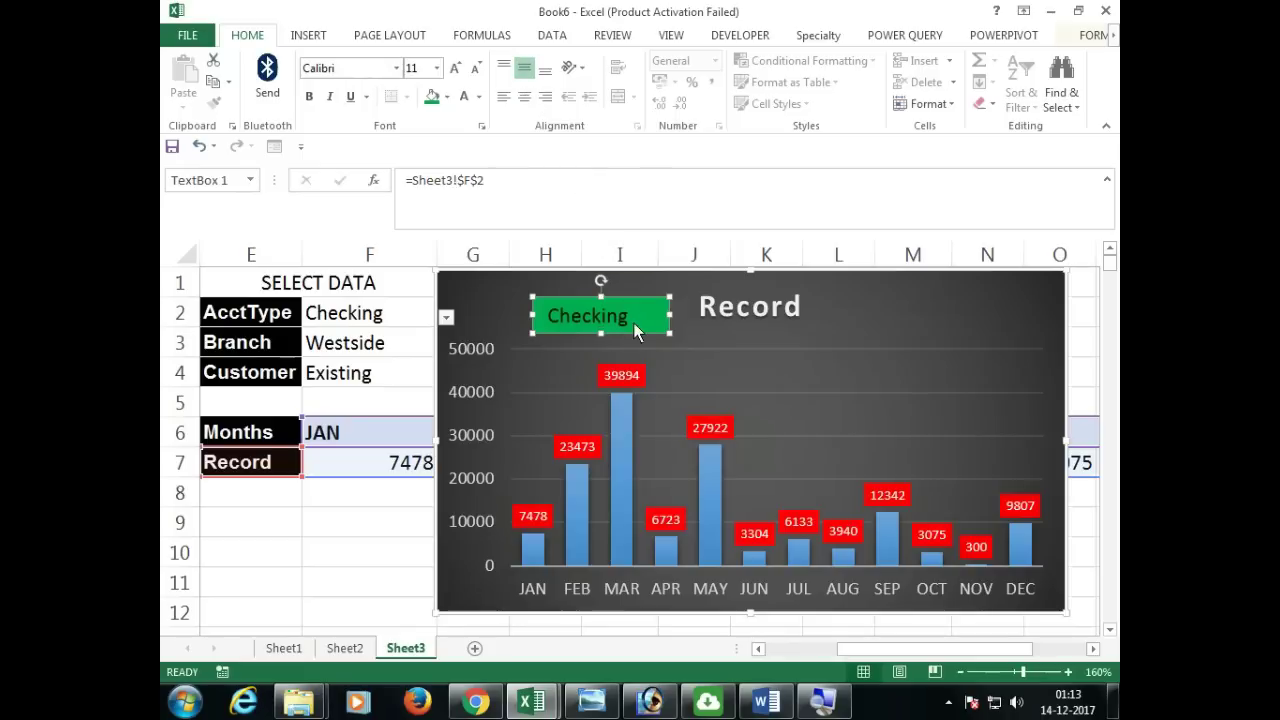
pyautogui.click(524, 96)
pyautogui.click(309, 96)
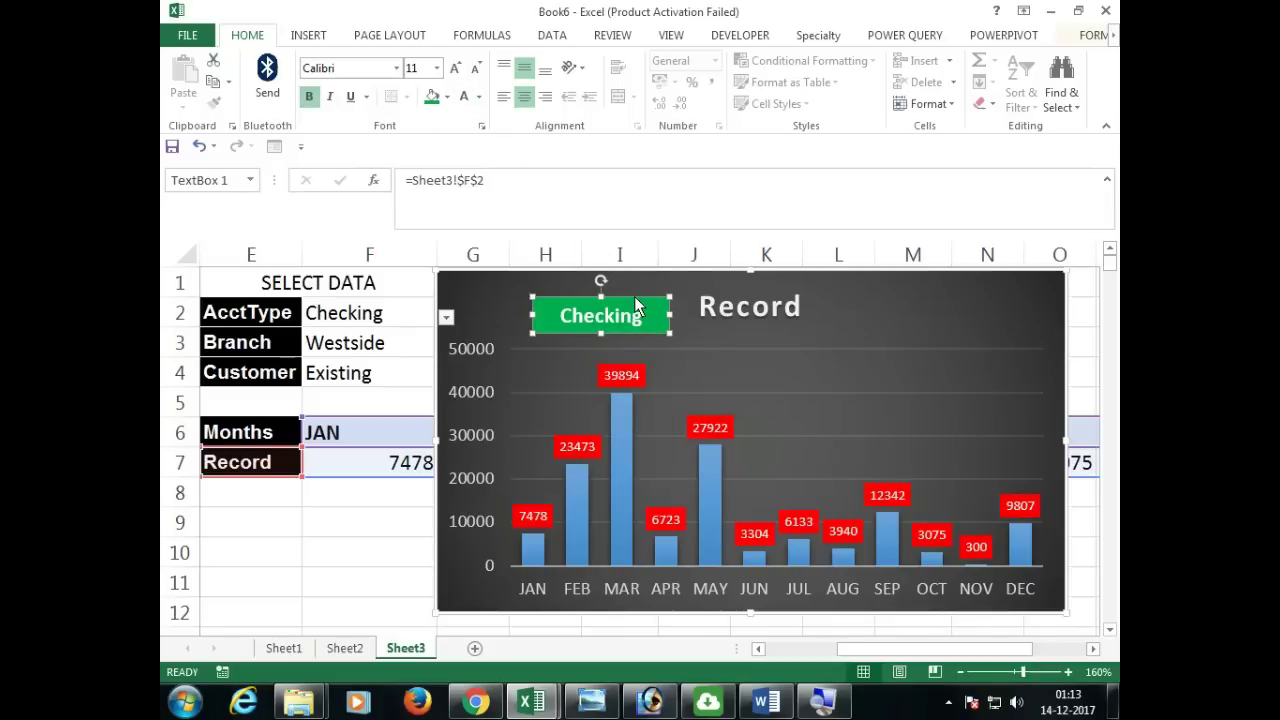
# Replace the Record title with a row of three green text boxes by moving the first one and duplicating it twice.
pyautogui.moveTo(635, 299); pyautogui.dragTo(781, 287)
pyautogui.hotkey('ctrl', 'd')
pyautogui.hotkey('ctrl', 'd')
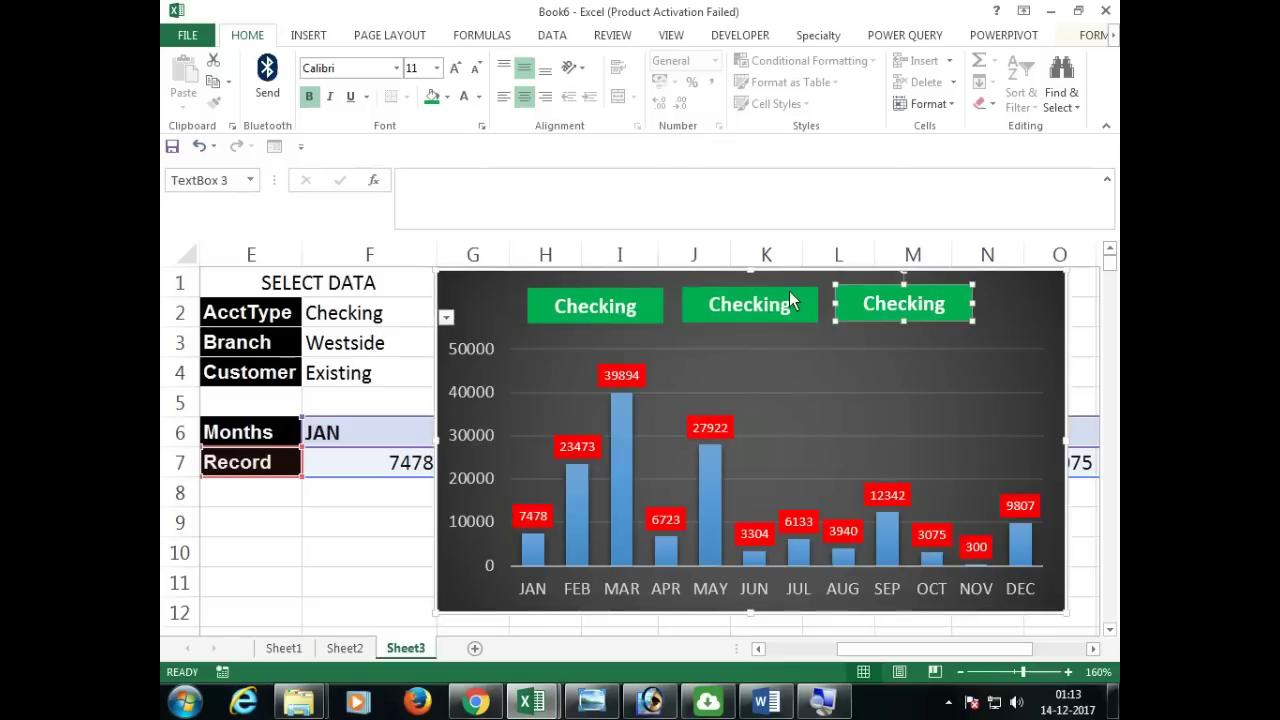
# Link the middle text box to the Branch selection with =Sheet3!$F$3 and colour its text white.
pyautogui.doubleClick(779, 293)
pyautogui.press('Escape')
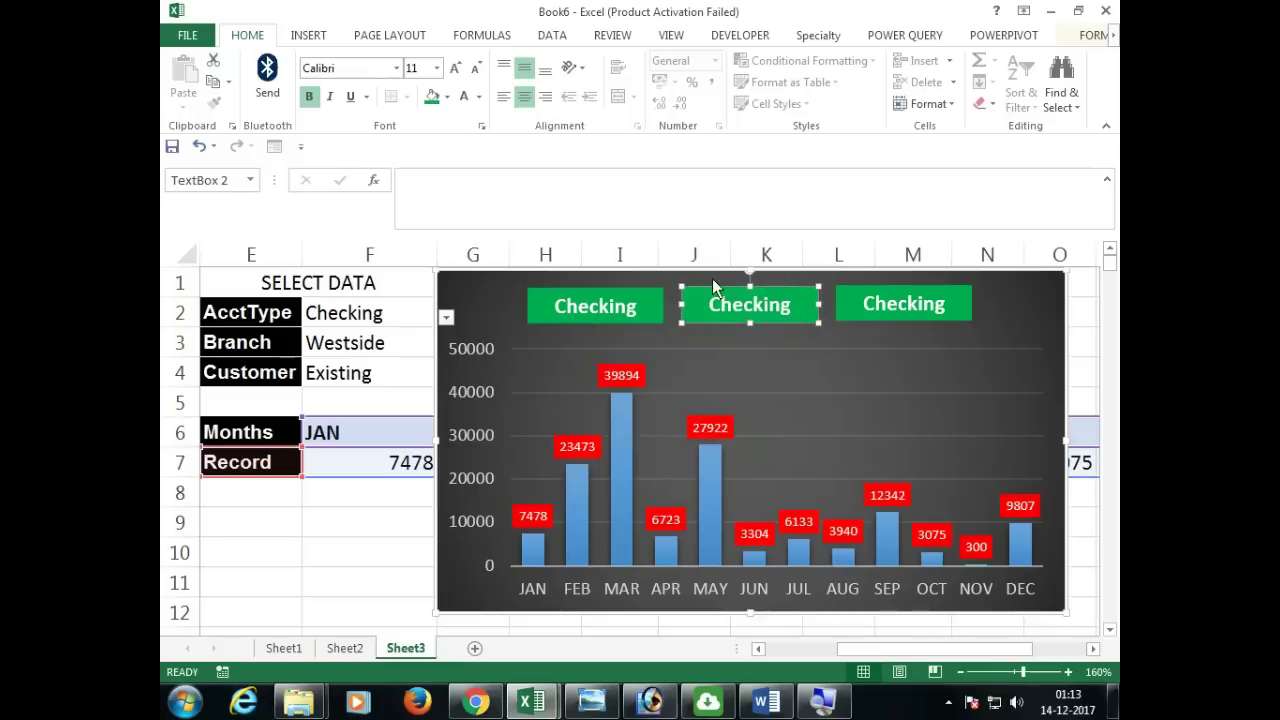
pyautogui.click(423, 195)
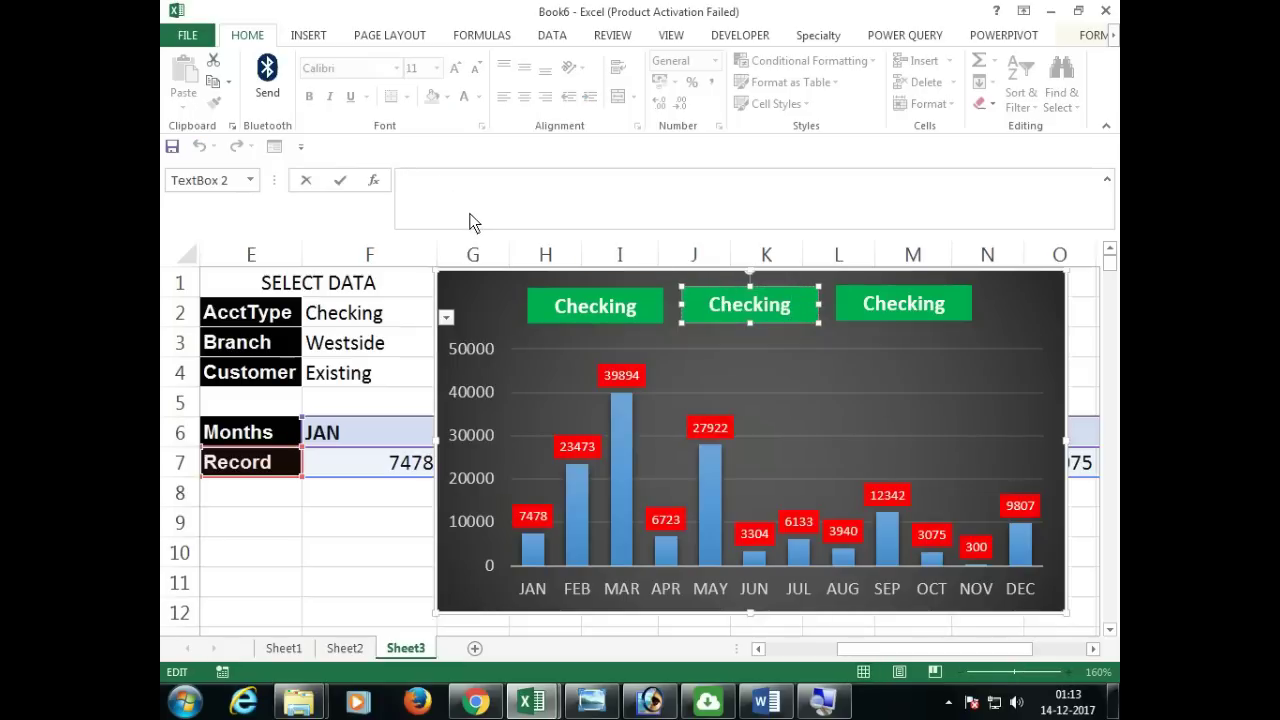
pyautogui.write('=')
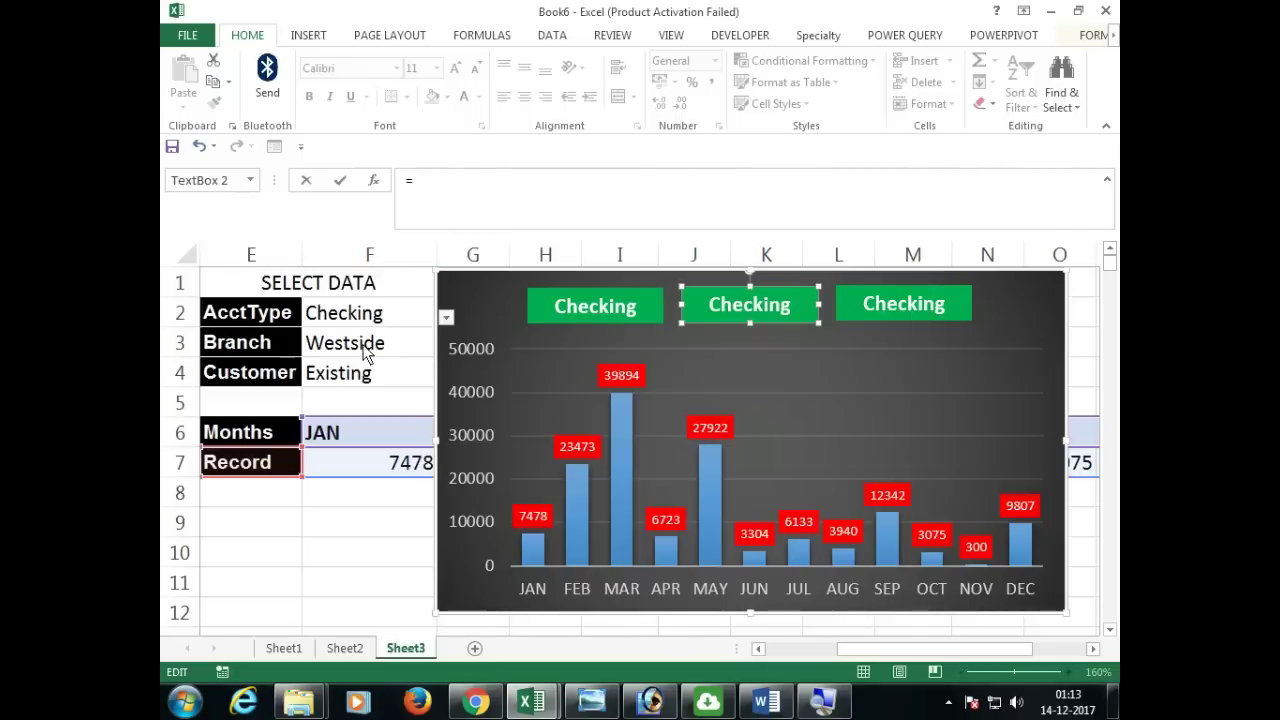
pyautogui.click(375, 350)
pyautogui.press('Return')
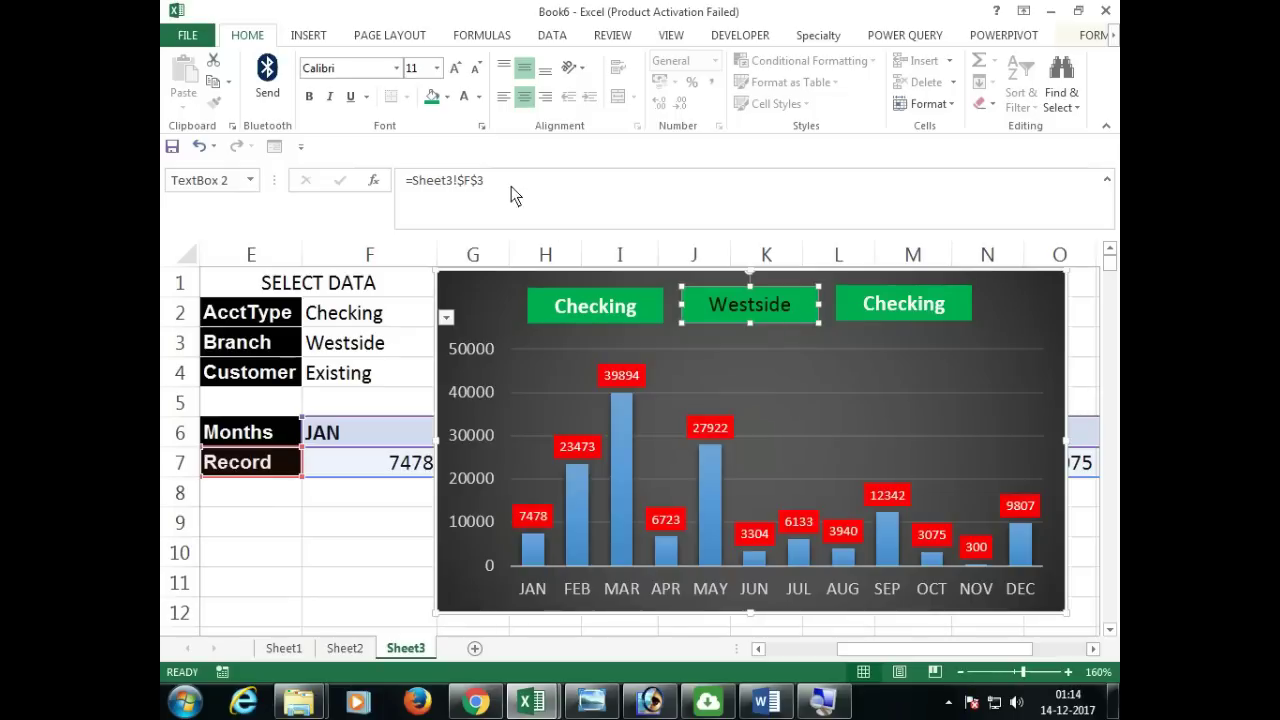
pyautogui.click(771, 340)
pyautogui.click(771, 323)
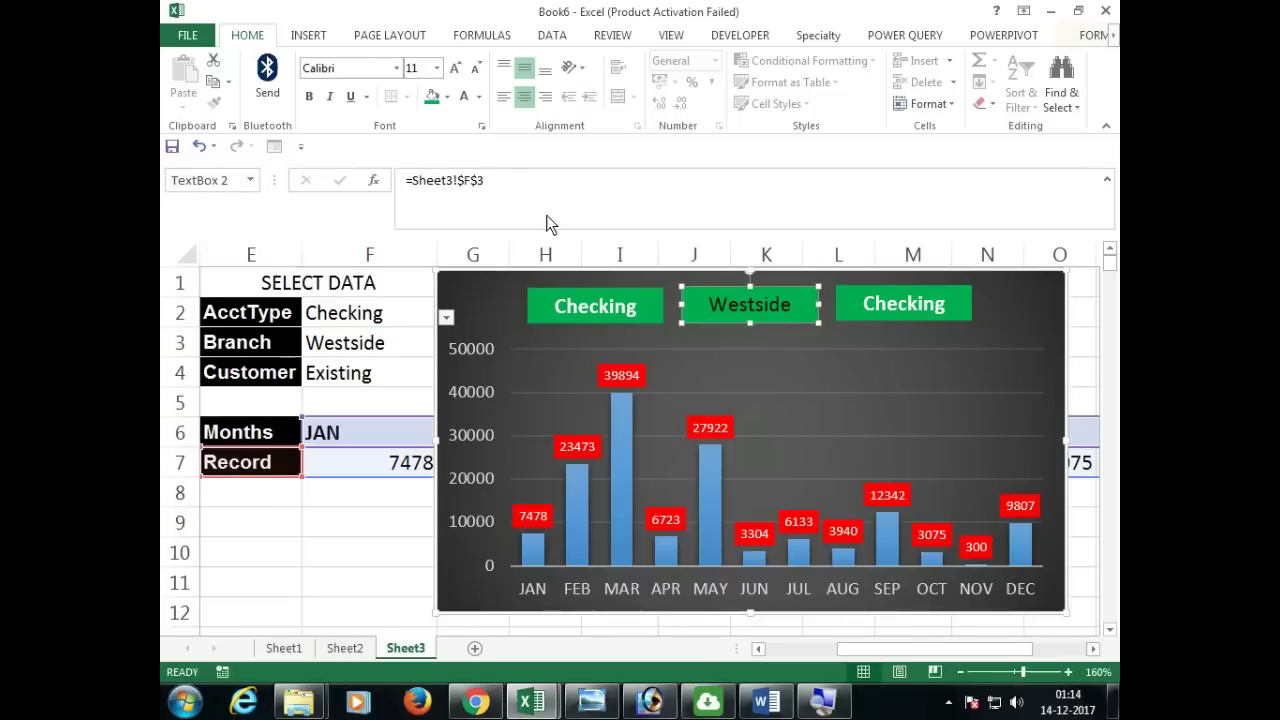
pyautogui.click(464, 96)
# Link the third text box to the Customer selection with =Sheet3!$F$4 and colour its text white.
pyautogui.click(878, 290)
pyautogui.click(864, 285)
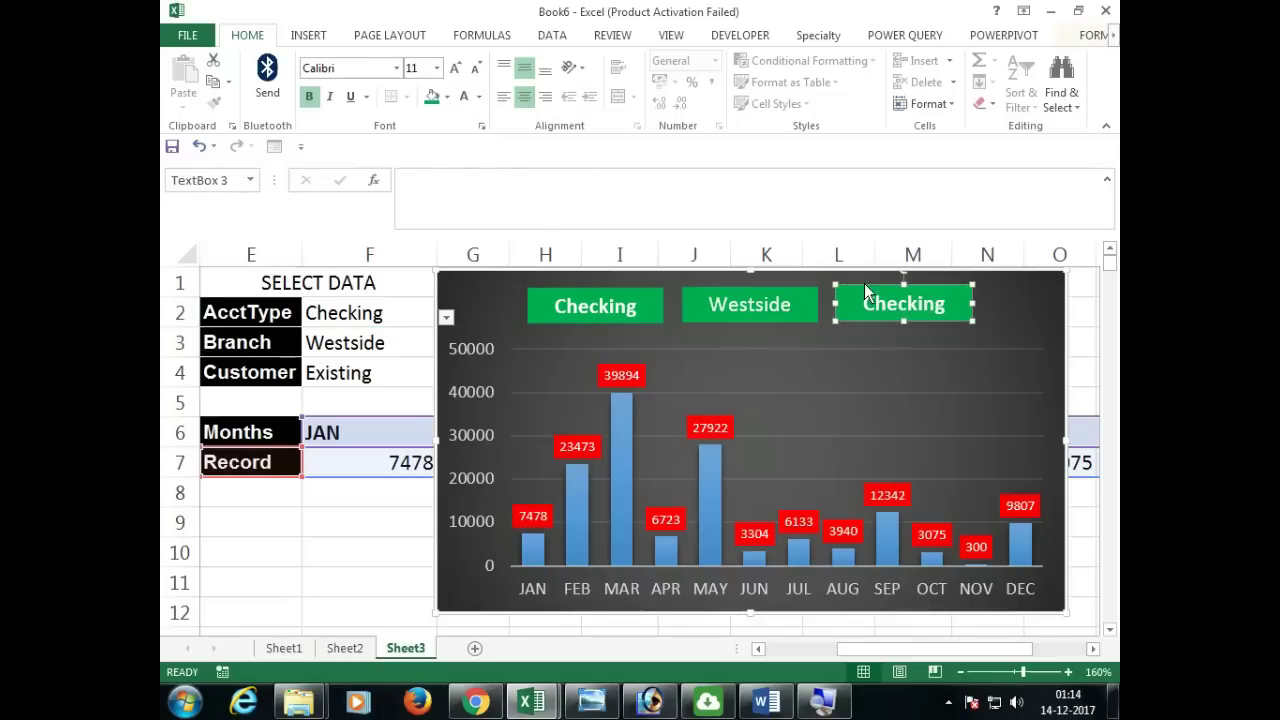
pyautogui.click(476, 190)
pyautogui.write('=')
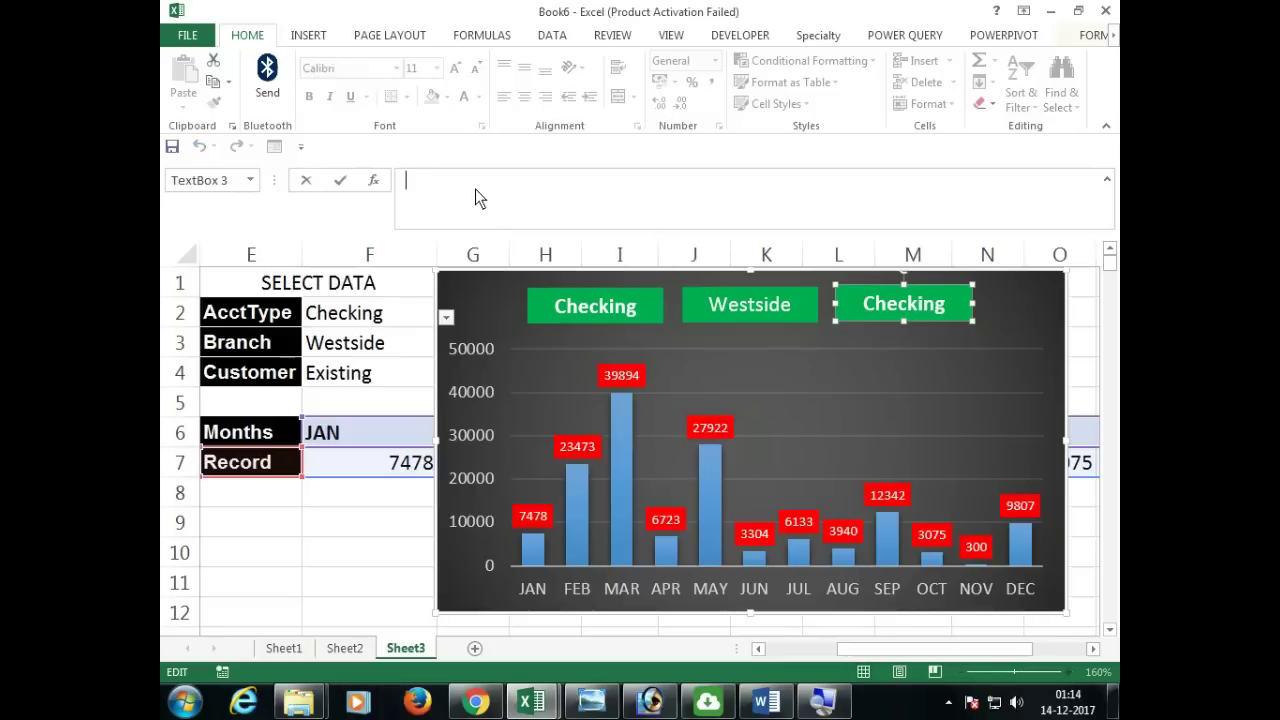
pyautogui.click(358, 376)
pyautogui.press('Return')
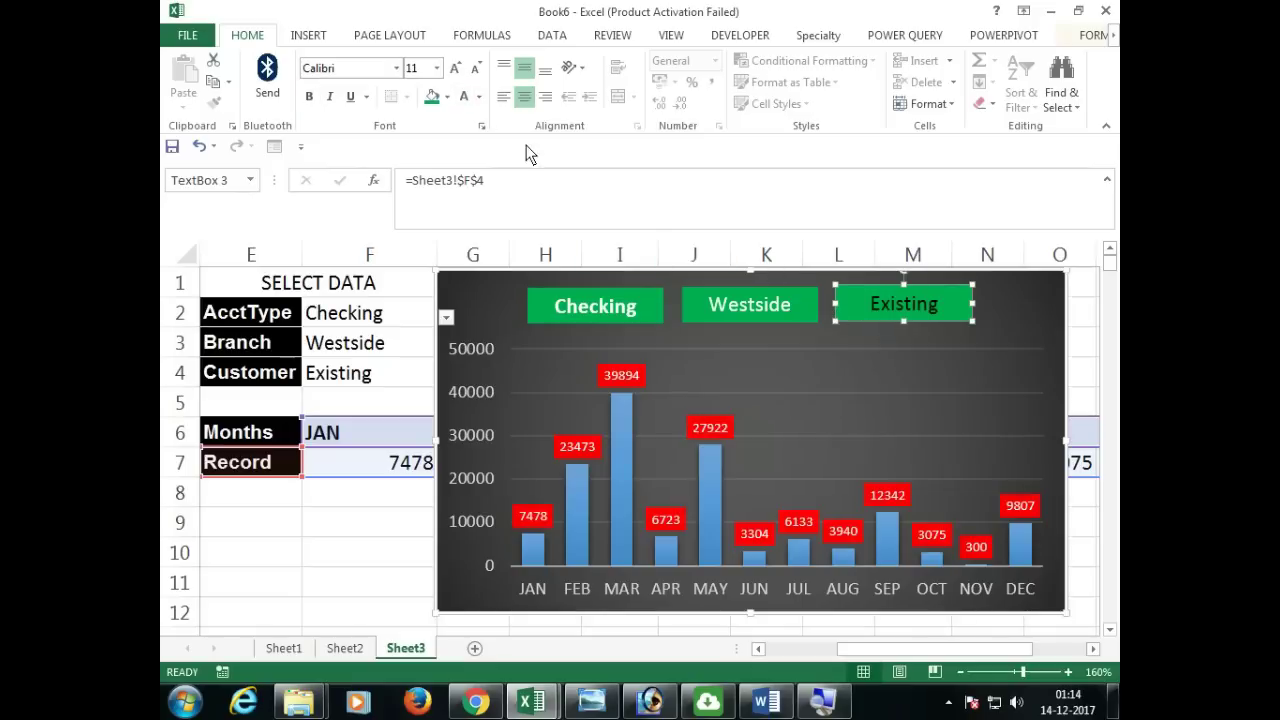
pyautogui.click(467, 101)
# Test the chart and its linked text box by switching AcctType in F2 to CD, Checking, Savings and back to Checking.
pyautogui.click(405, 312)
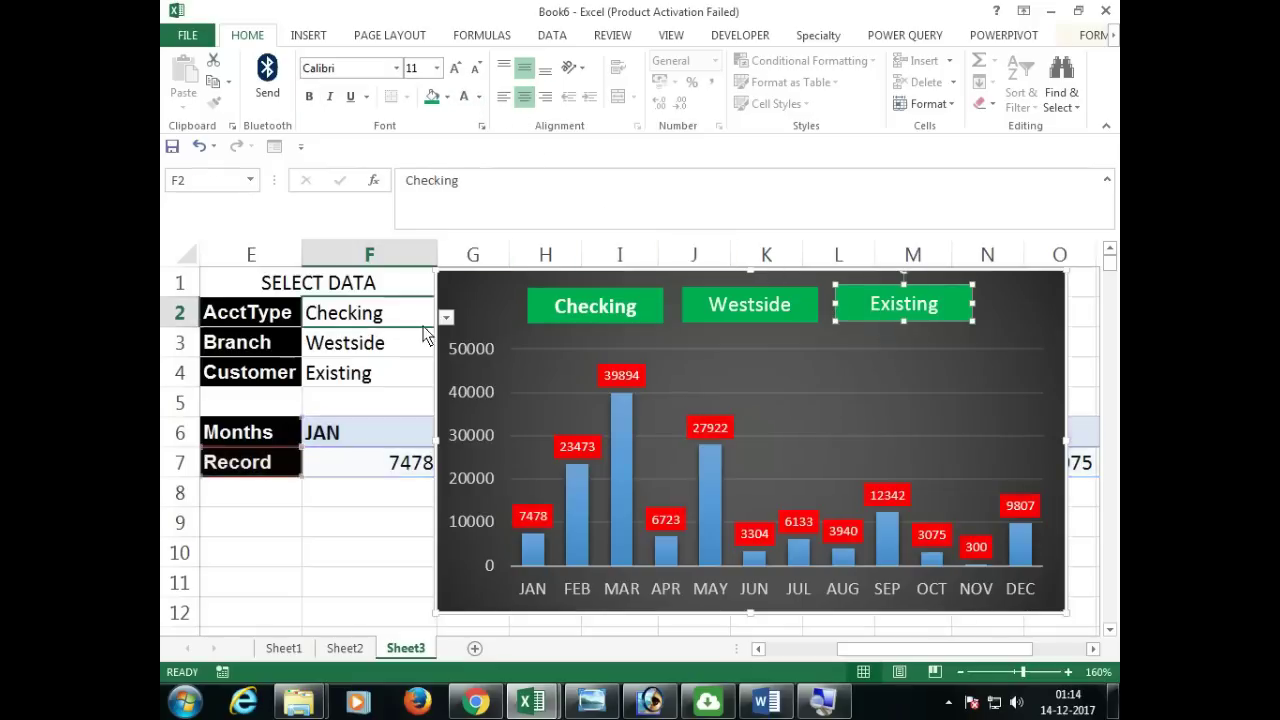
pyautogui.click(445, 316)
pyautogui.click(389, 356)
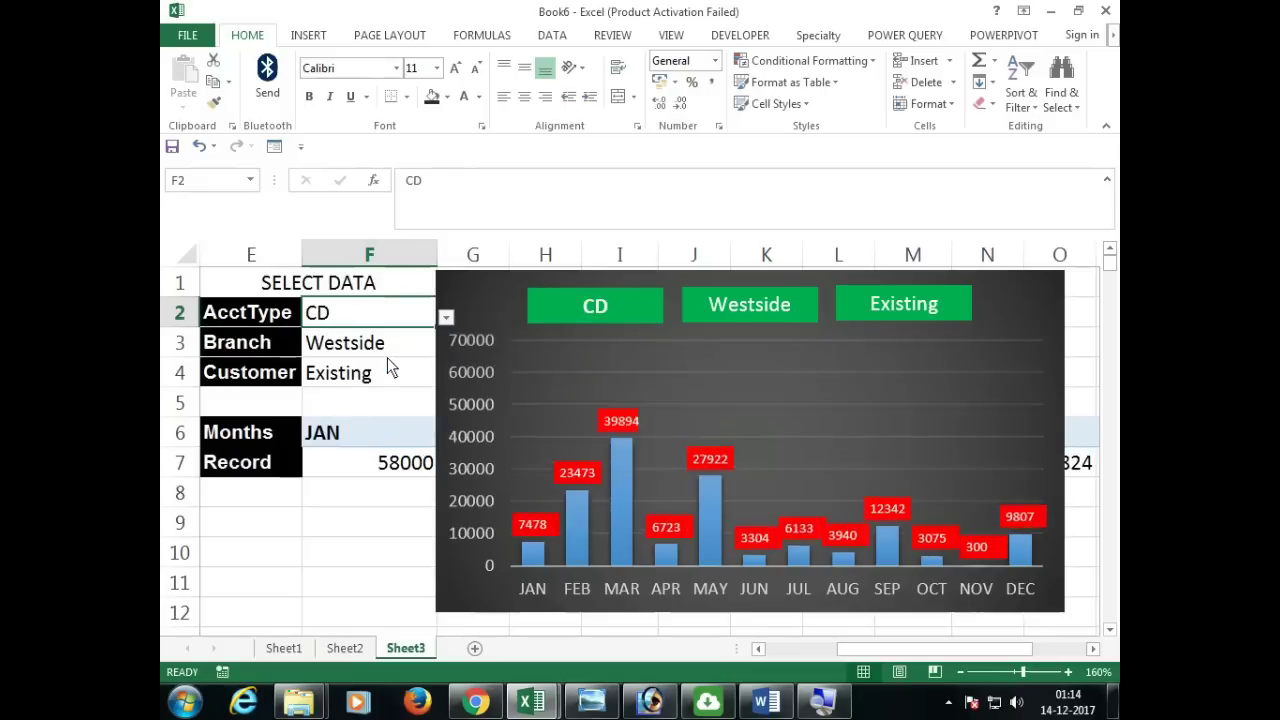
pyautogui.click(446, 318)
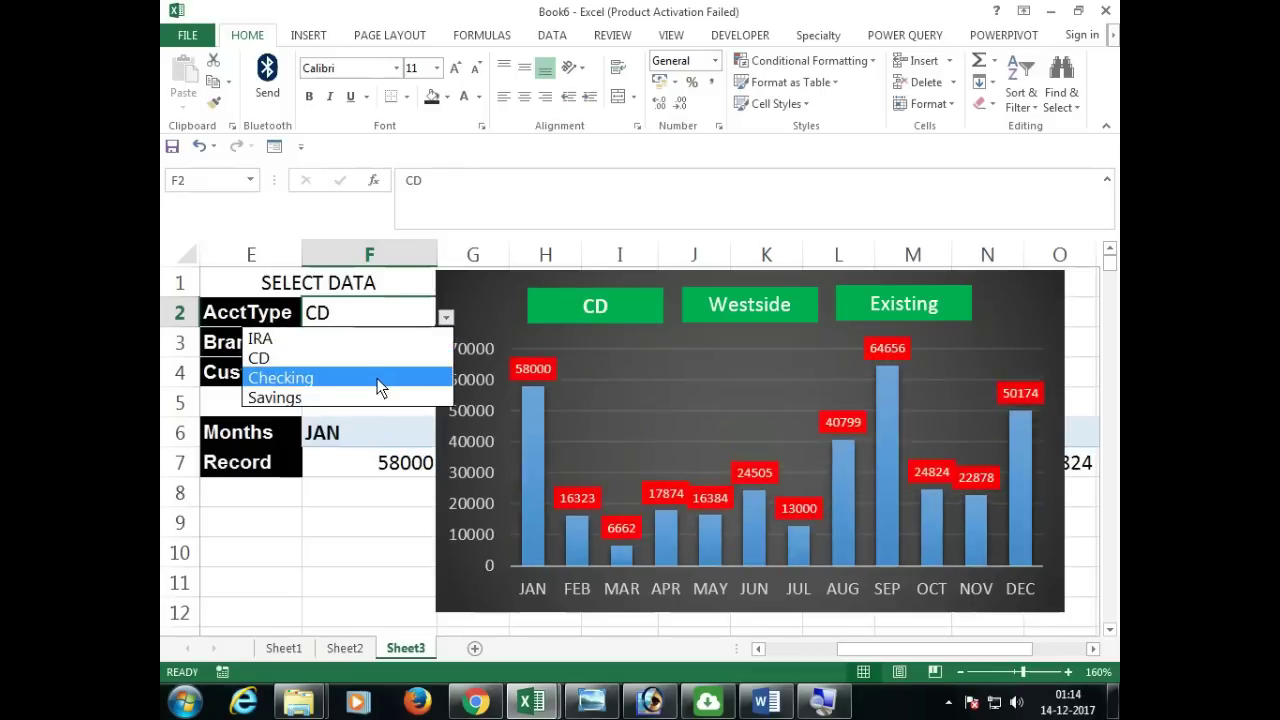
pyautogui.click(378, 378)
pyautogui.click(446, 318)
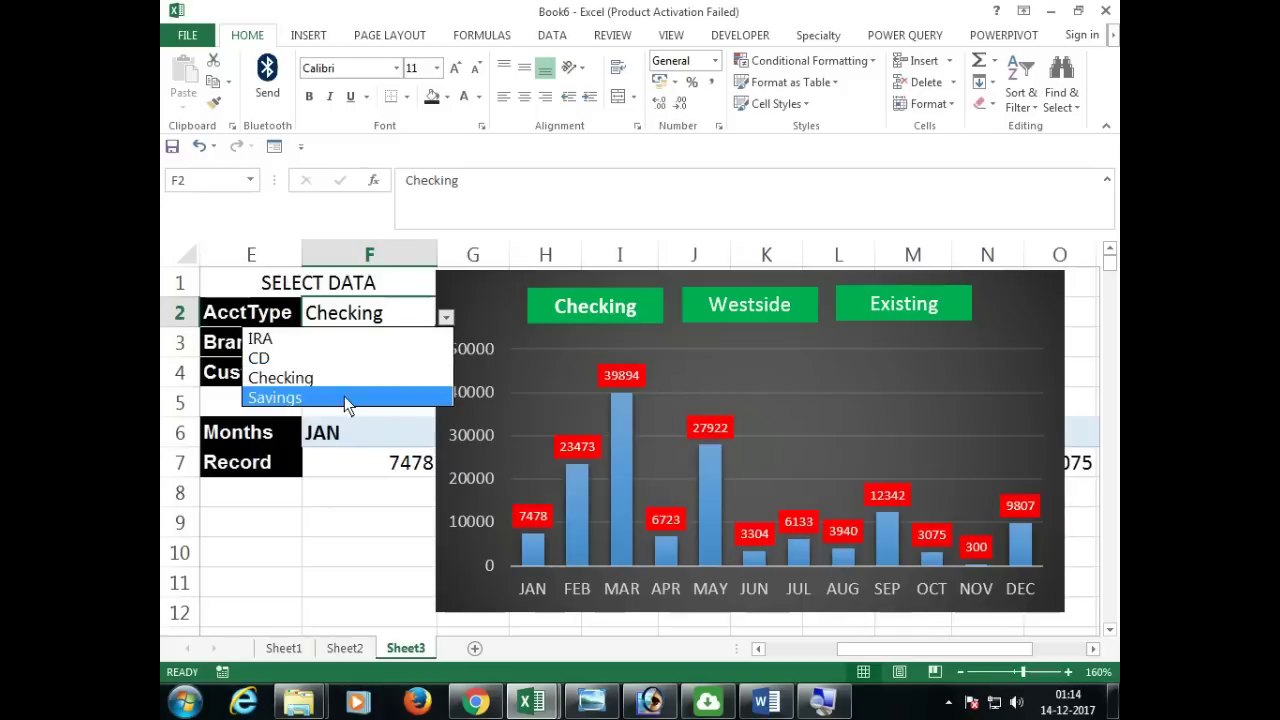
pyautogui.click(344, 397)
pyautogui.click(446, 318)
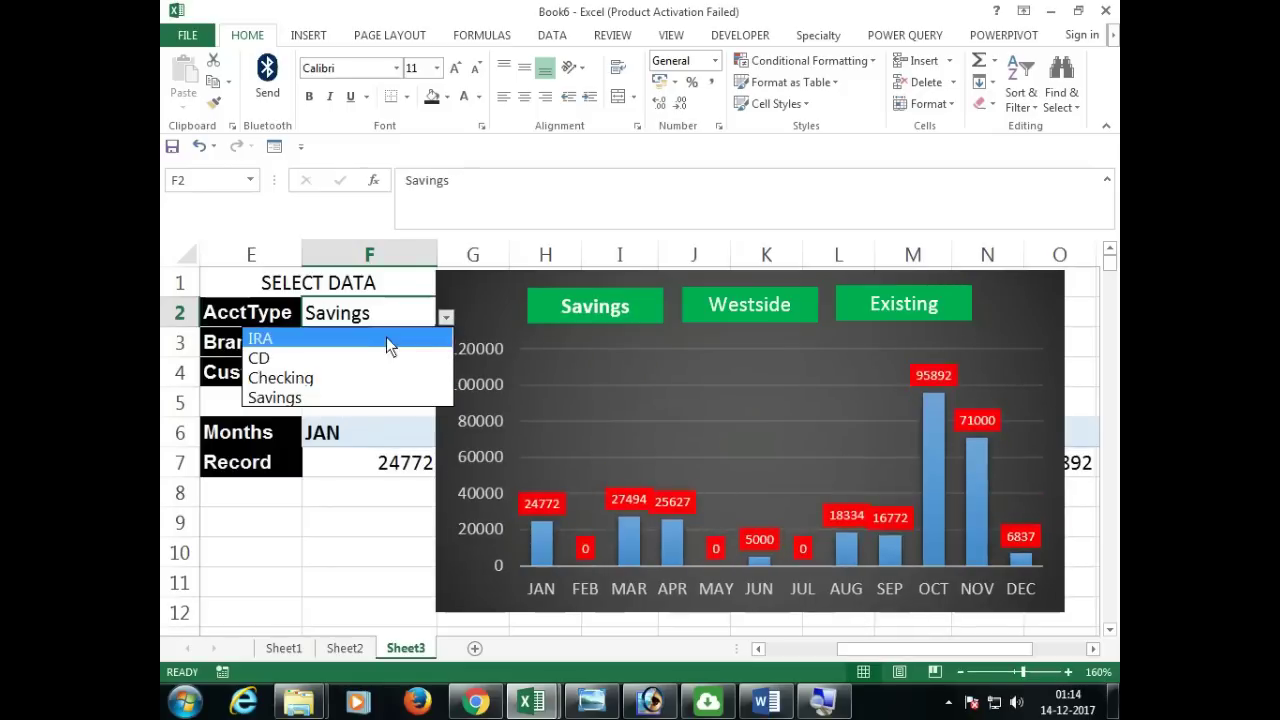
pyautogui.click(355, 363)
pyautogui.click(449, 316)
pyautogui.click(440, 332)
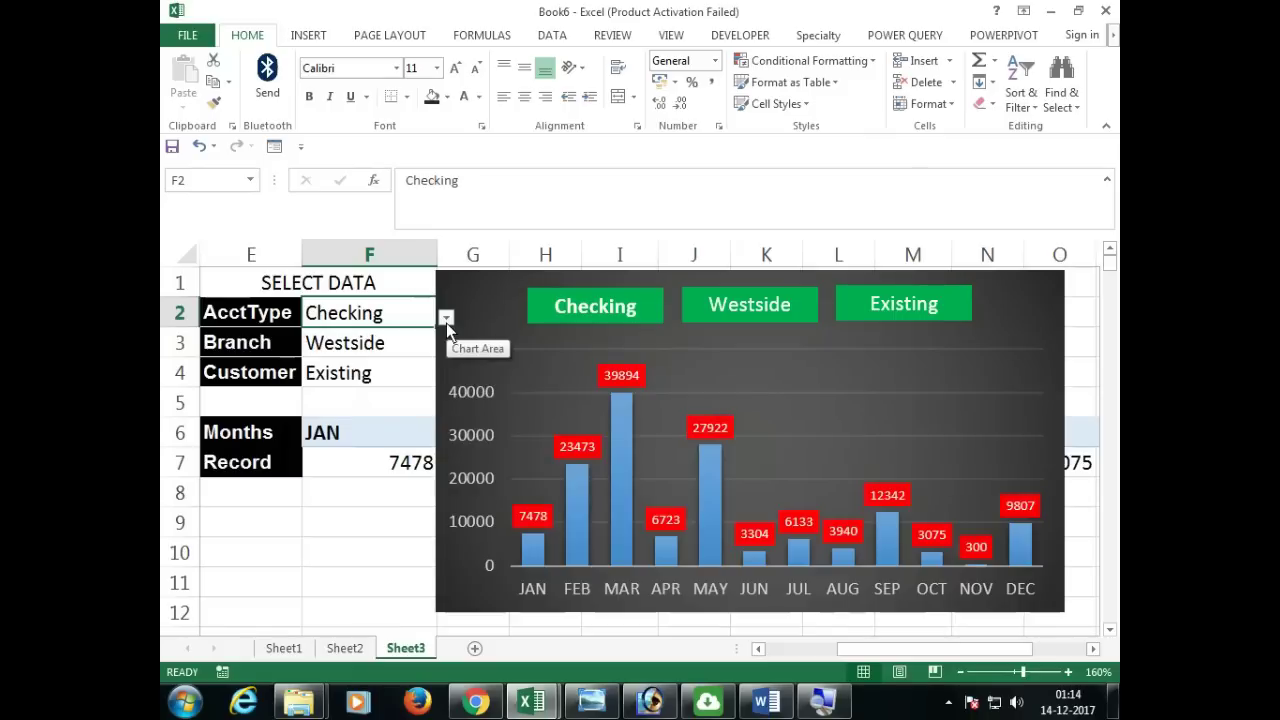
# Set the AcctType selection in cell F2 to IRA.
pyautogui.click(446, 318)
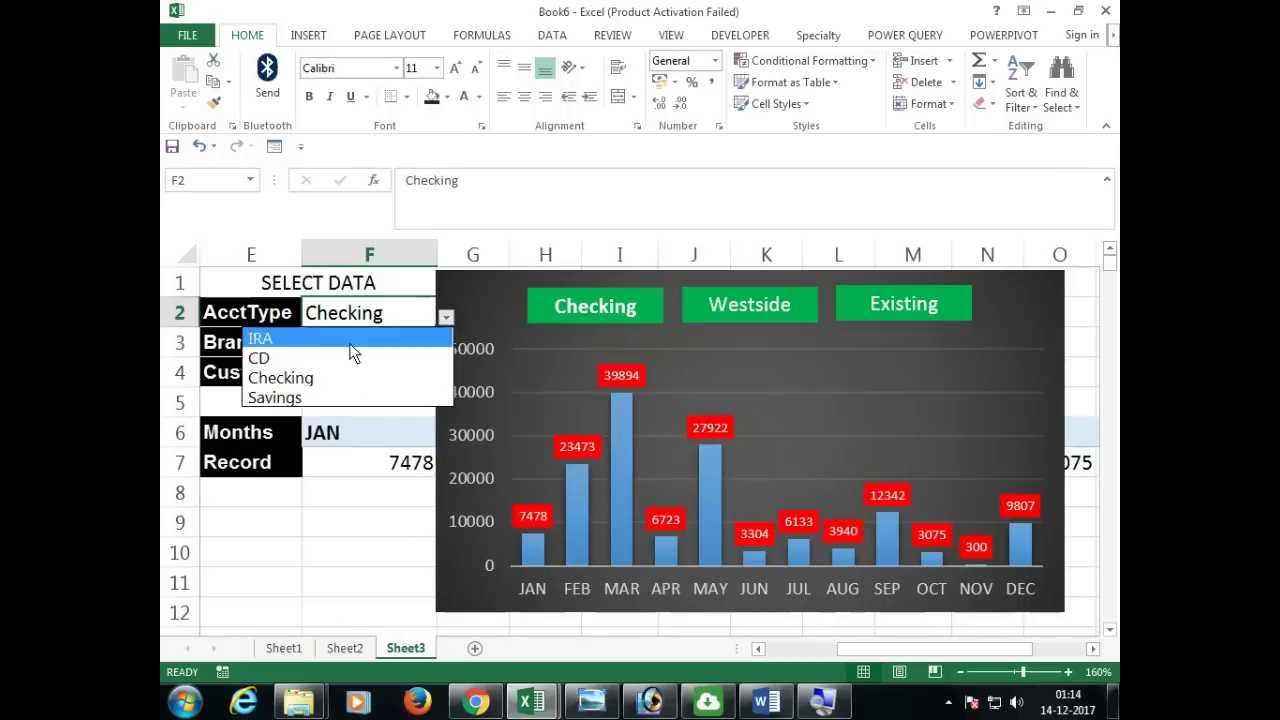
pyautogui.press('Escape')
pyautogui.click(341, 347)
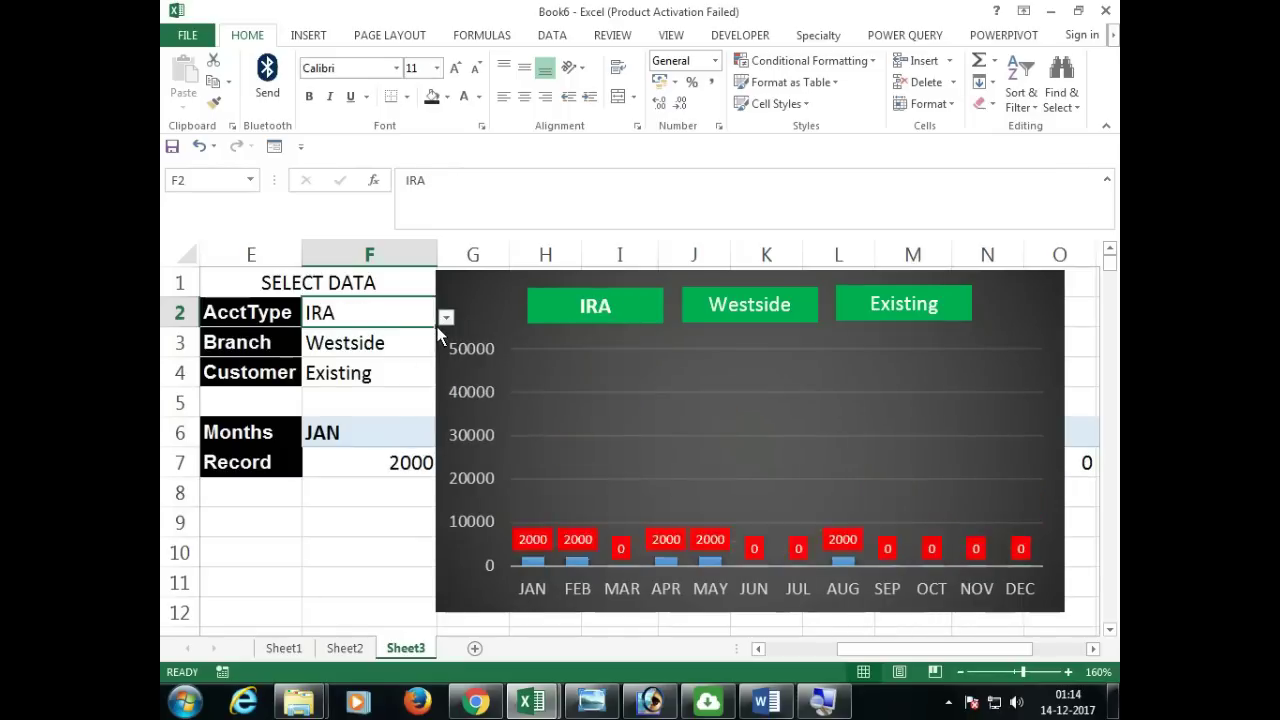